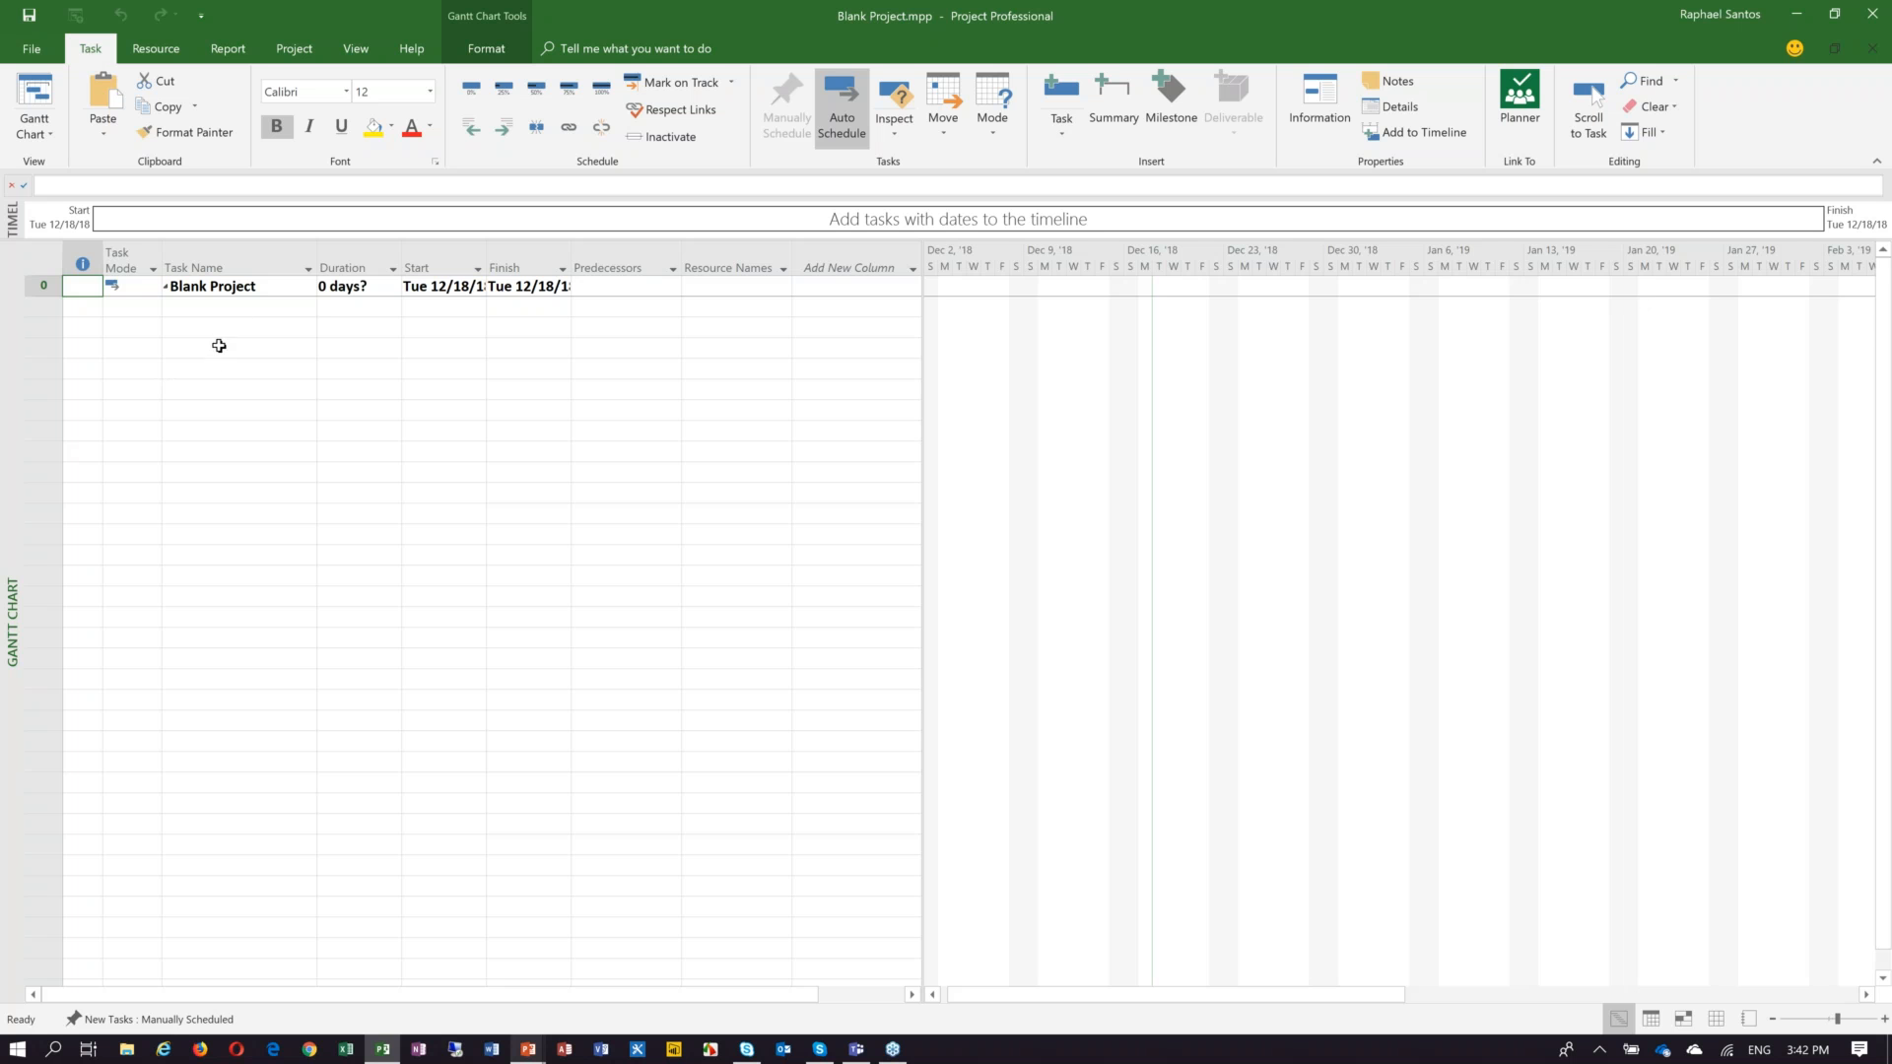
Add a task named Kick-off in the first empty row below the project summary task.
{"action": "left_click", "coordinate": [244, 307]}
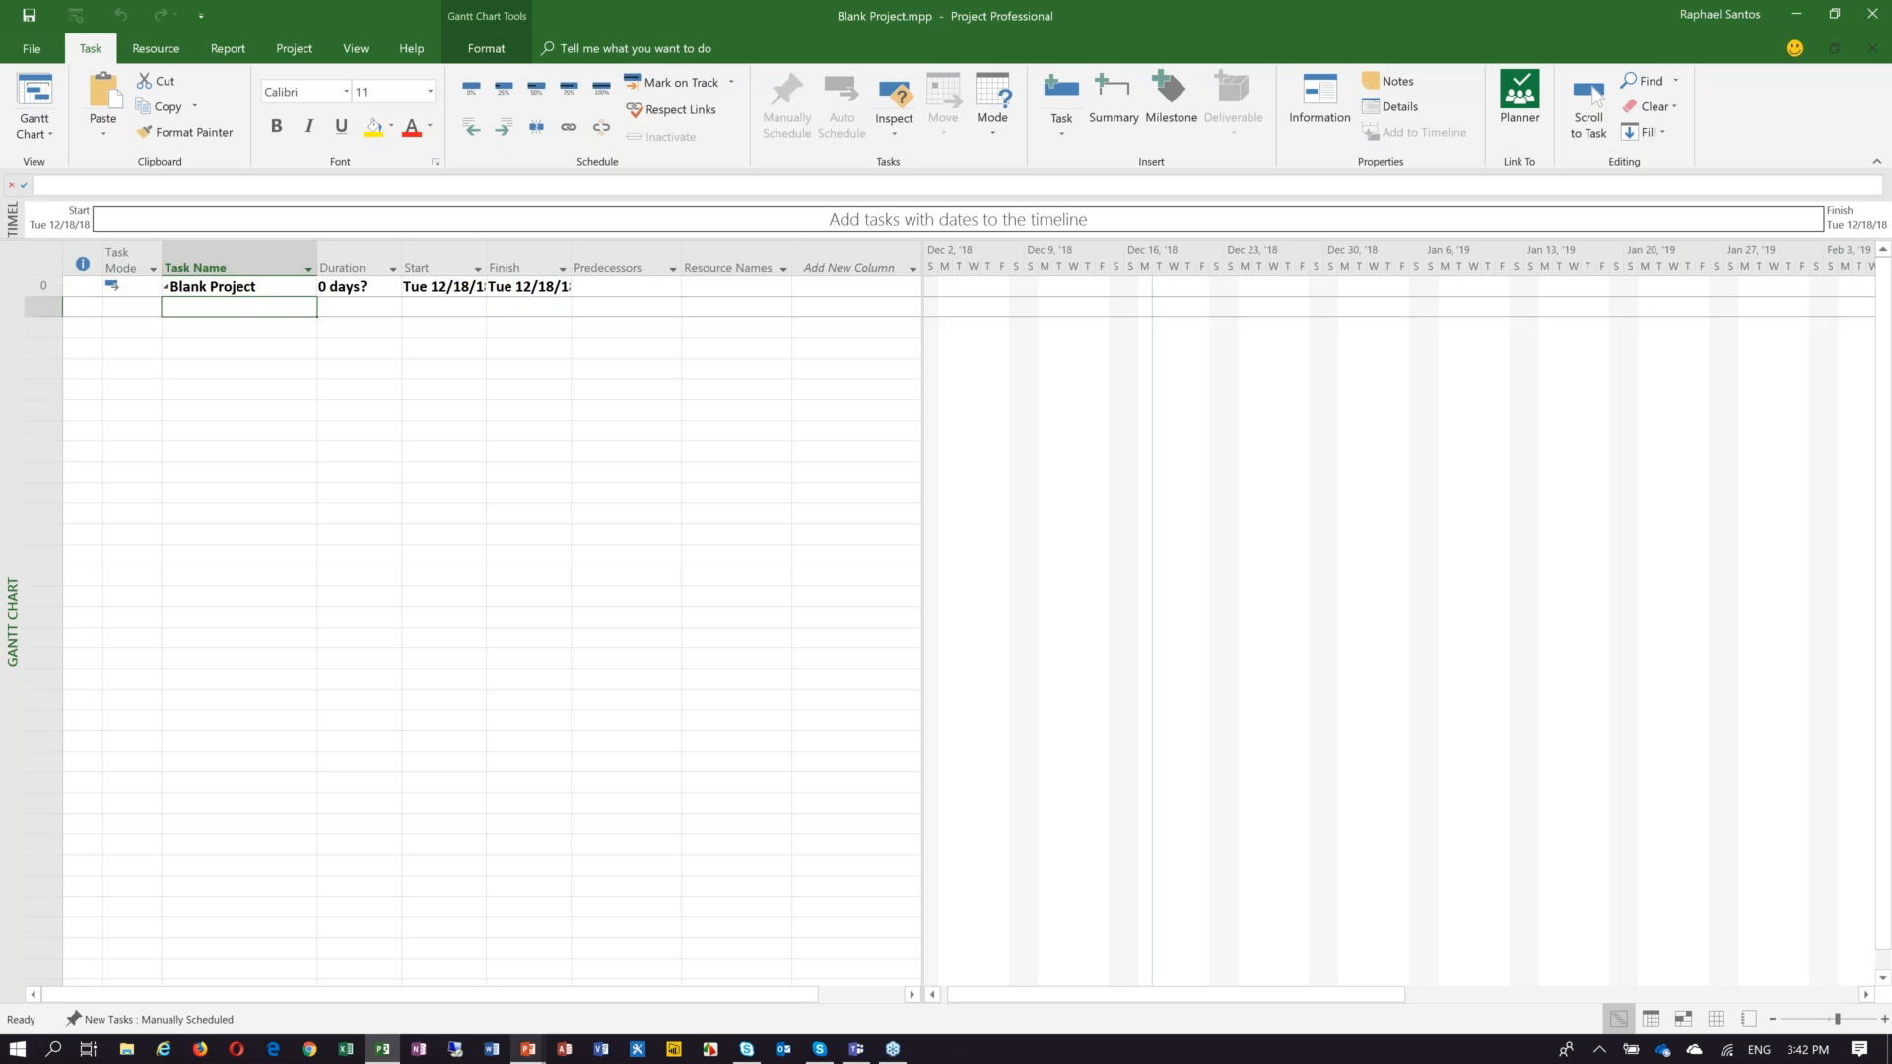
{"action": "type", "text": "Kick-off"}
{"action": "key", "text": "Return"}
{"action": "left_click", "coordinate": [266, 336]}
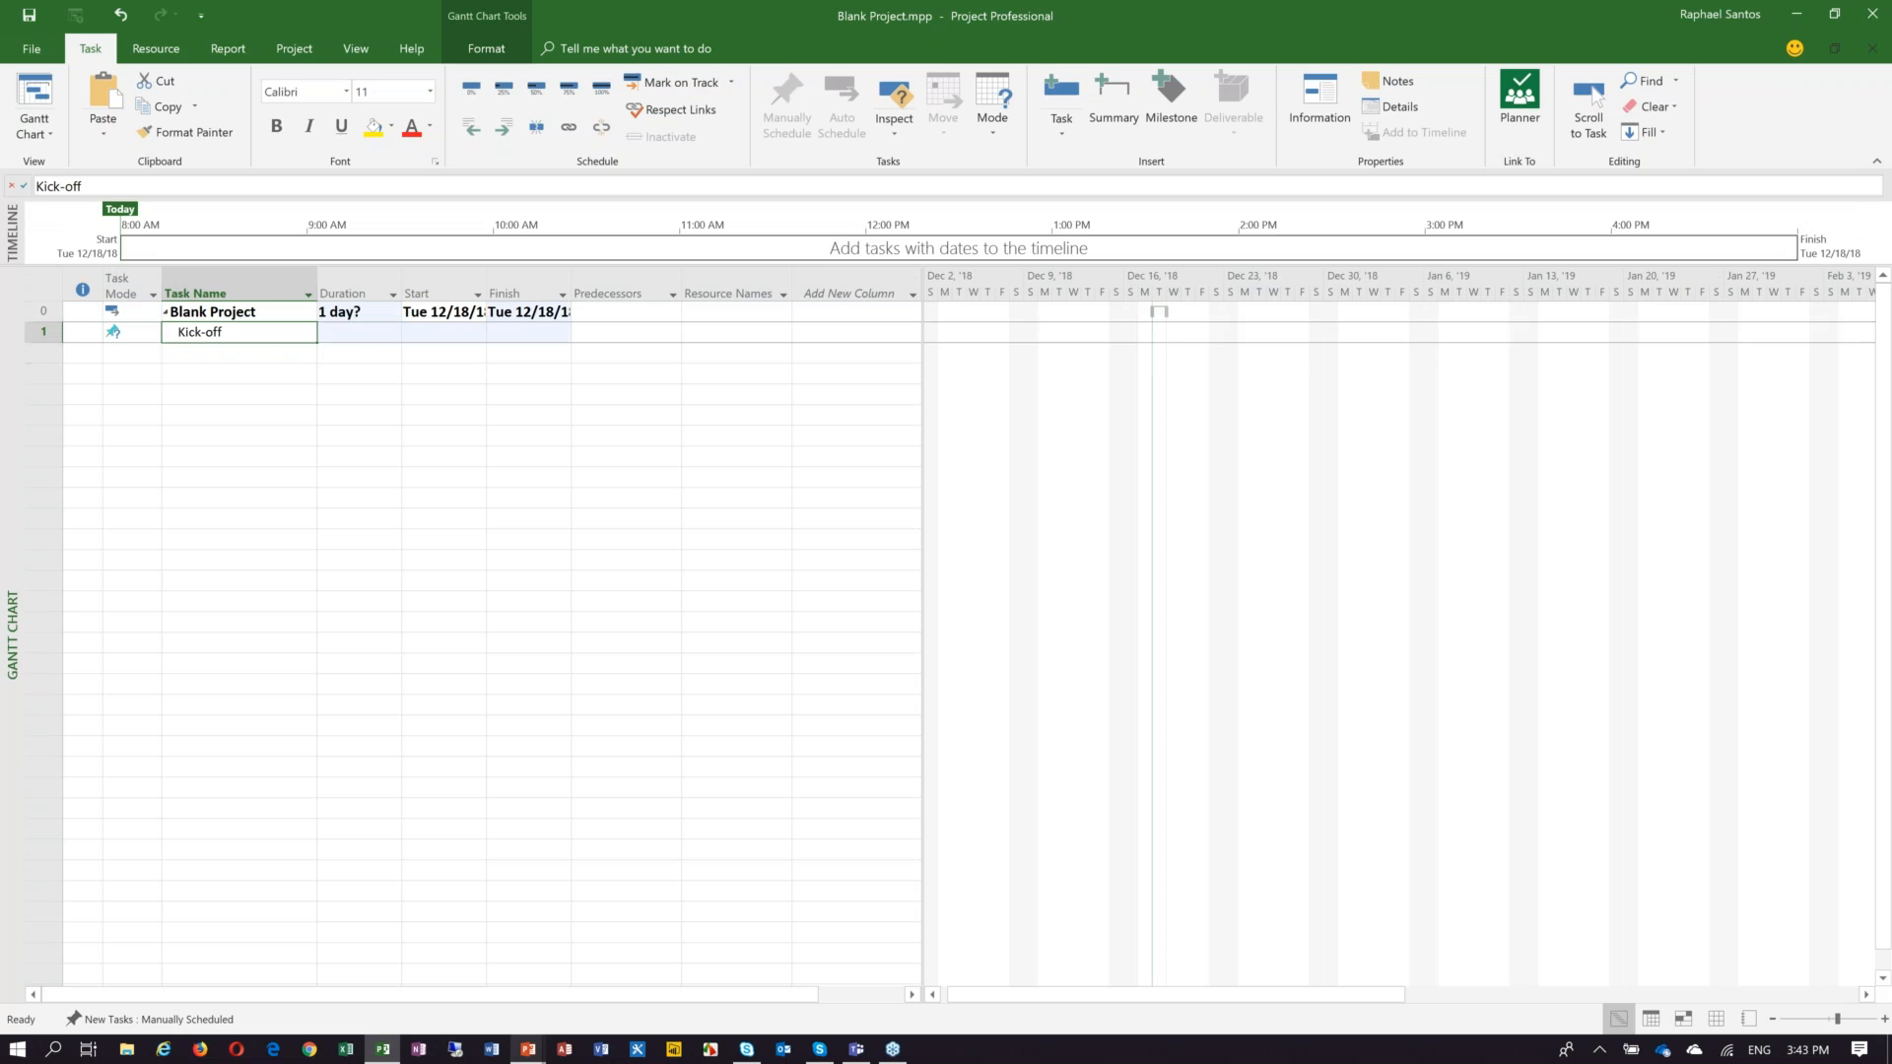
Switch the Kick-off task's mode to Auto Scheduled.
{"action": "left_click", "coordinate": [382, 339]}
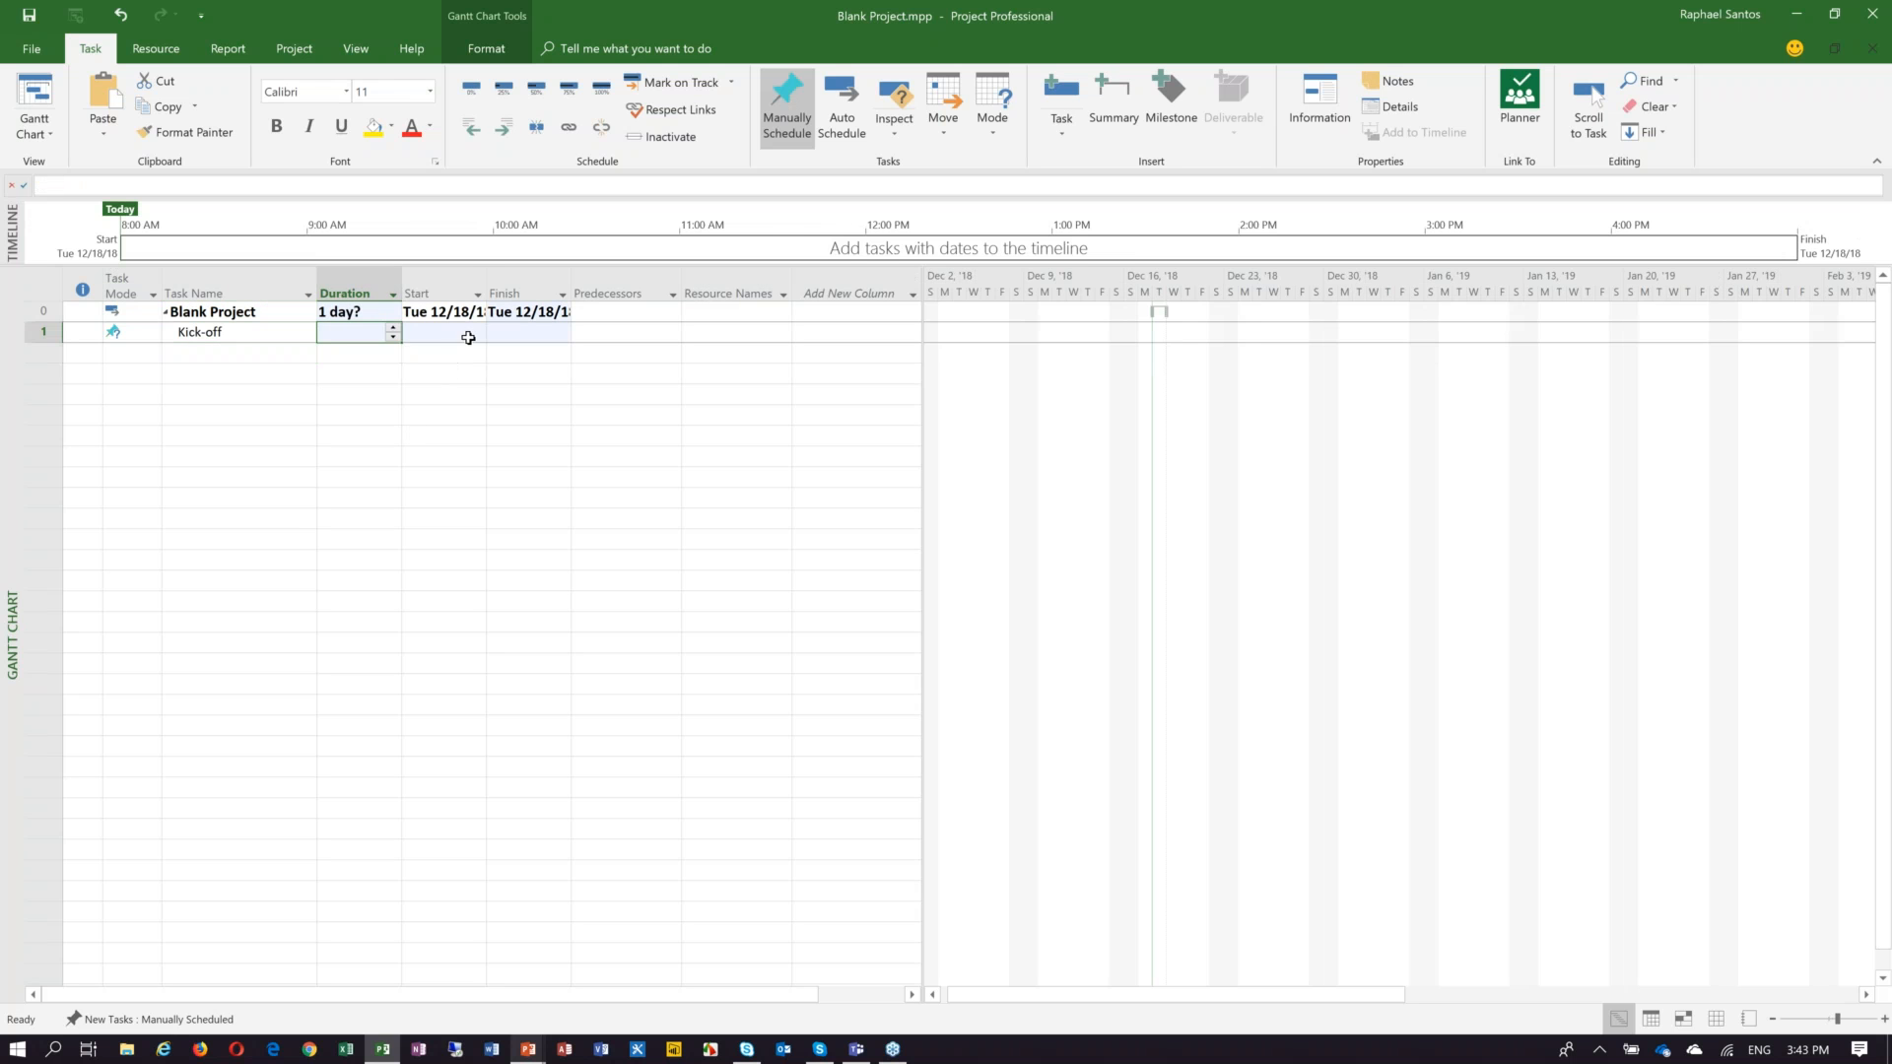
{"action": "left_click", "coordinate": [468, 336]}
{"action": "left_click", "coordinate": [546, 334]}
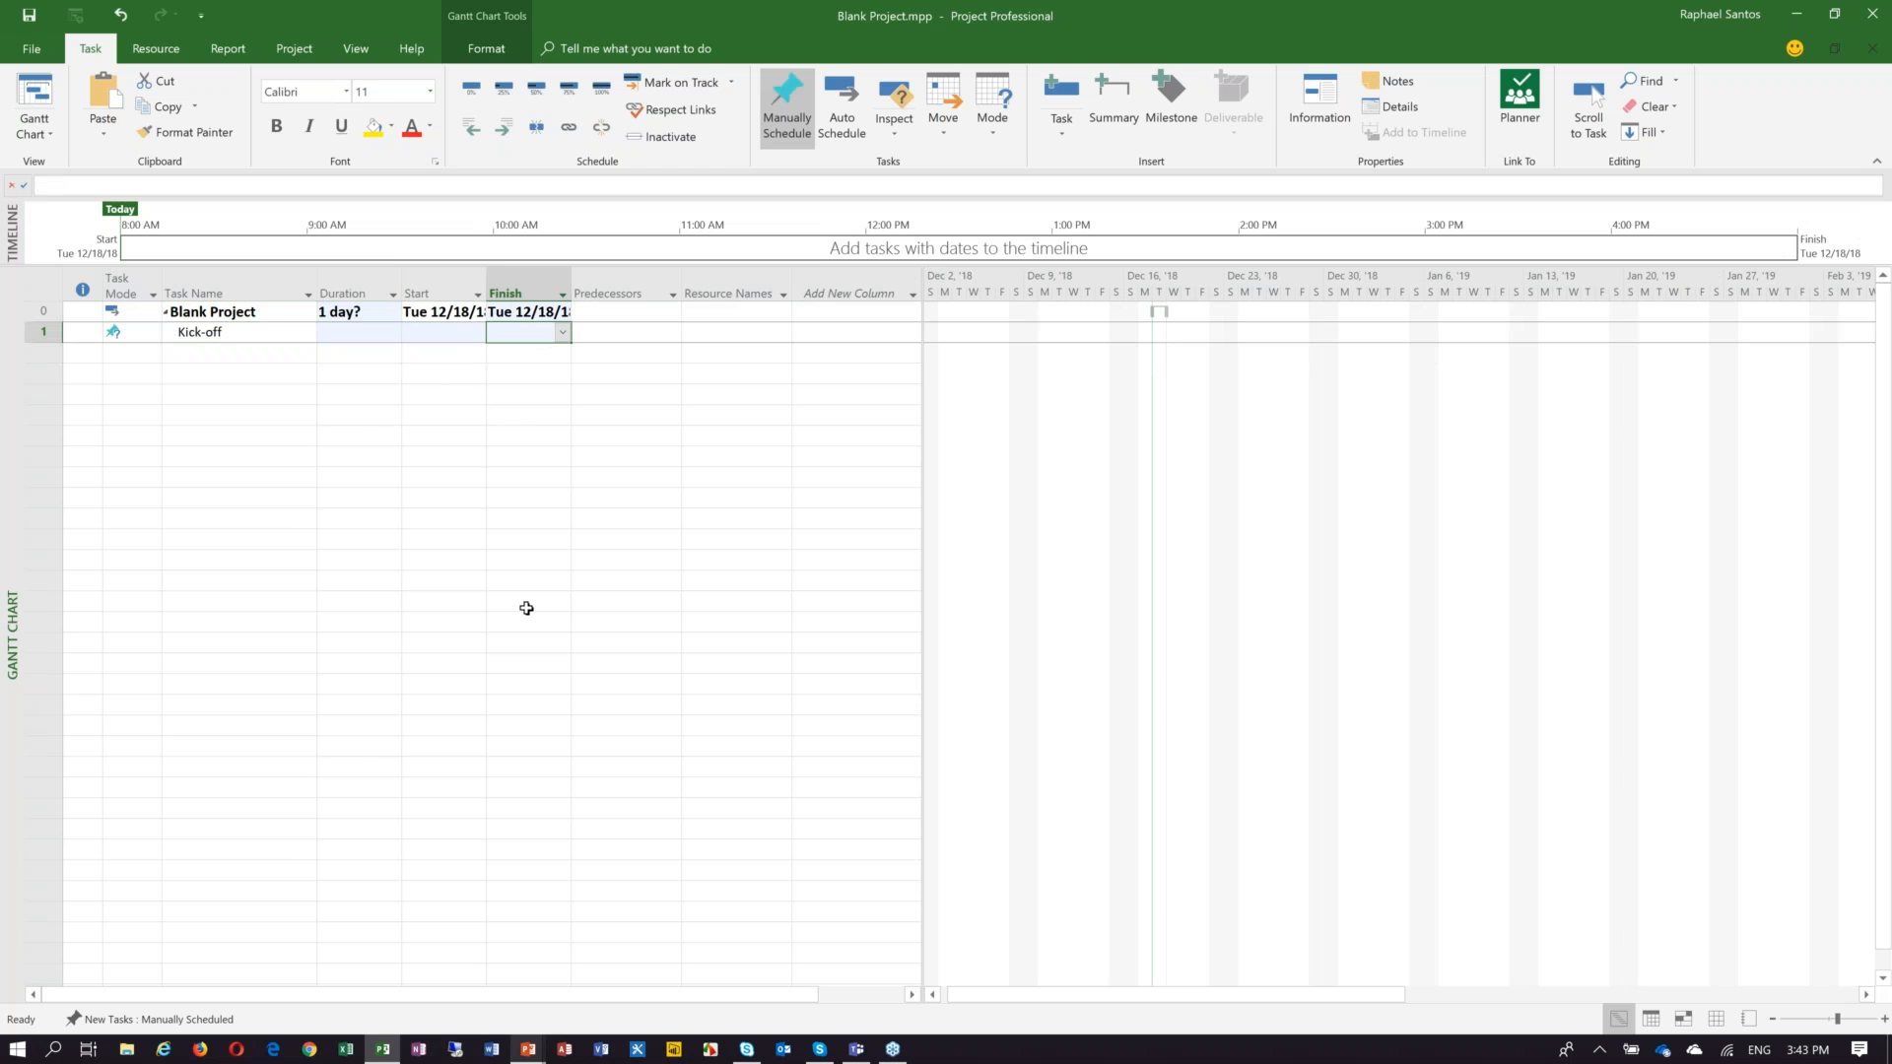
{"action": "left_click", "coordinate": [142, 337]}
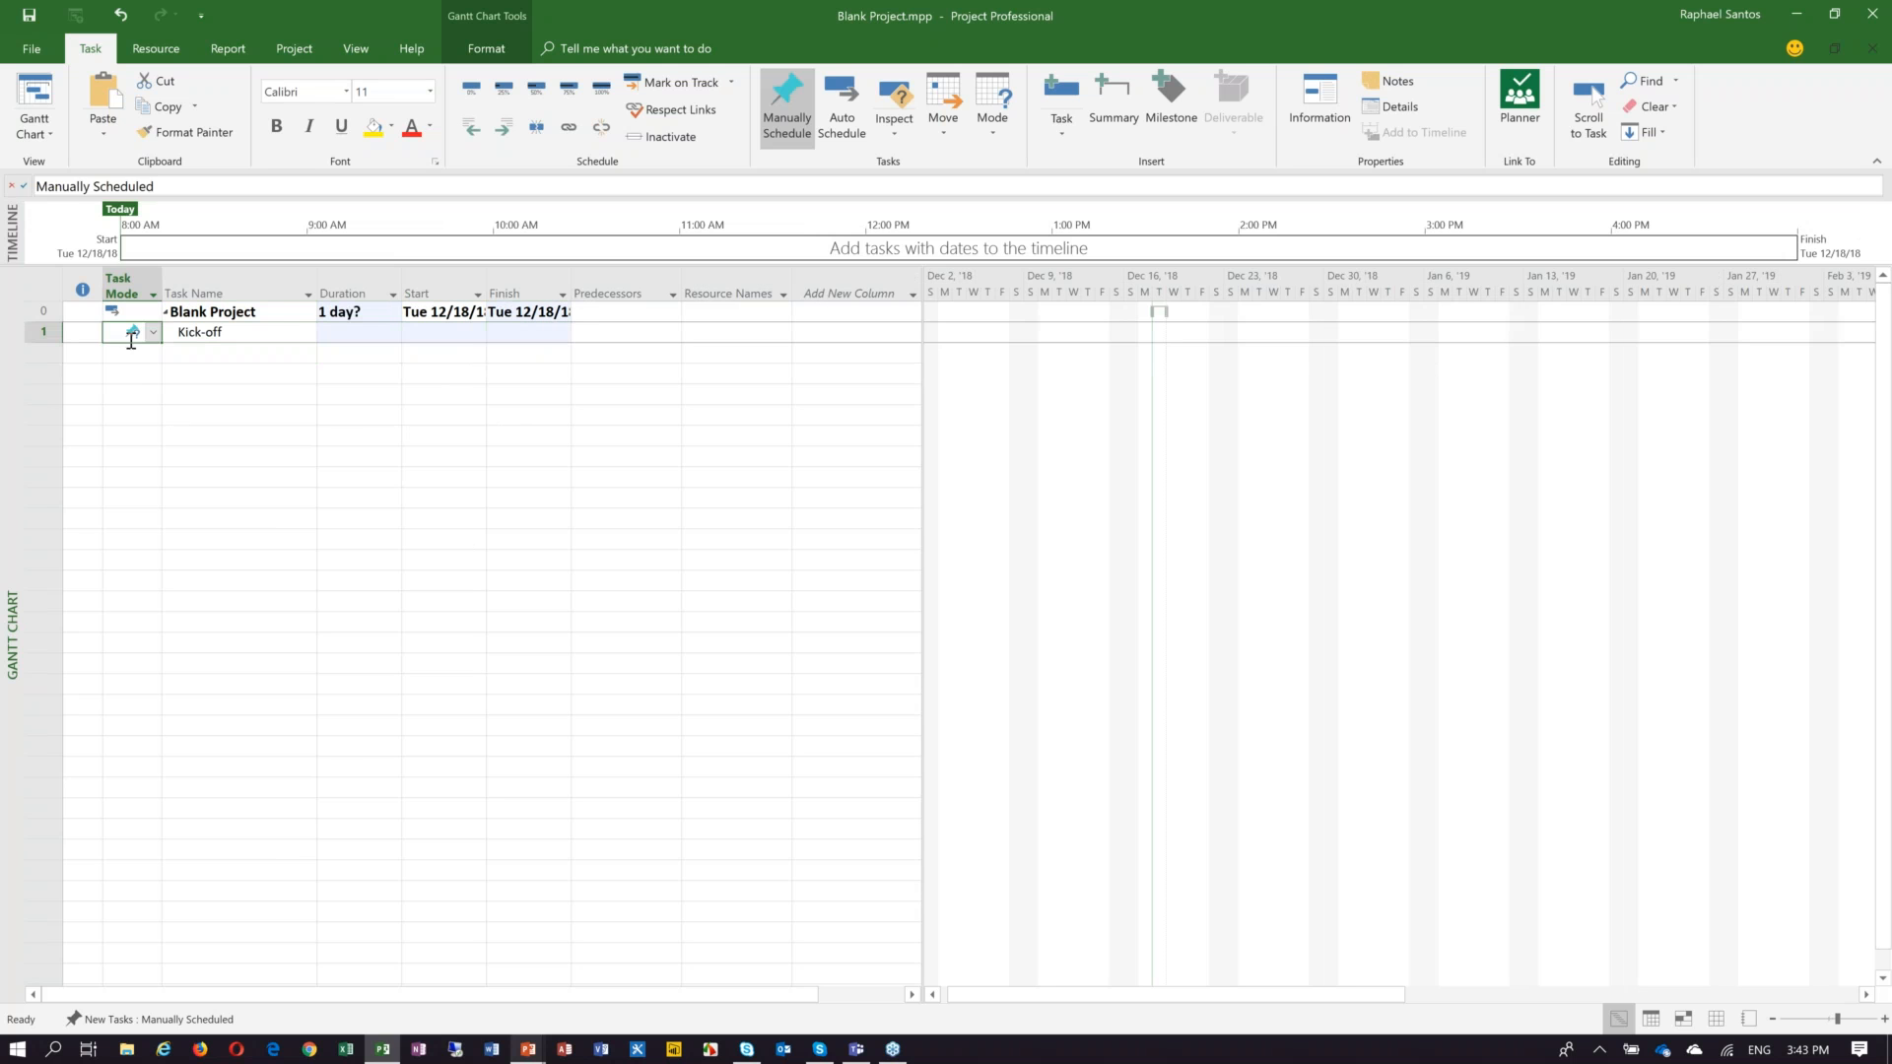
{"action": "left_click", "coordinate": [153, 336]}
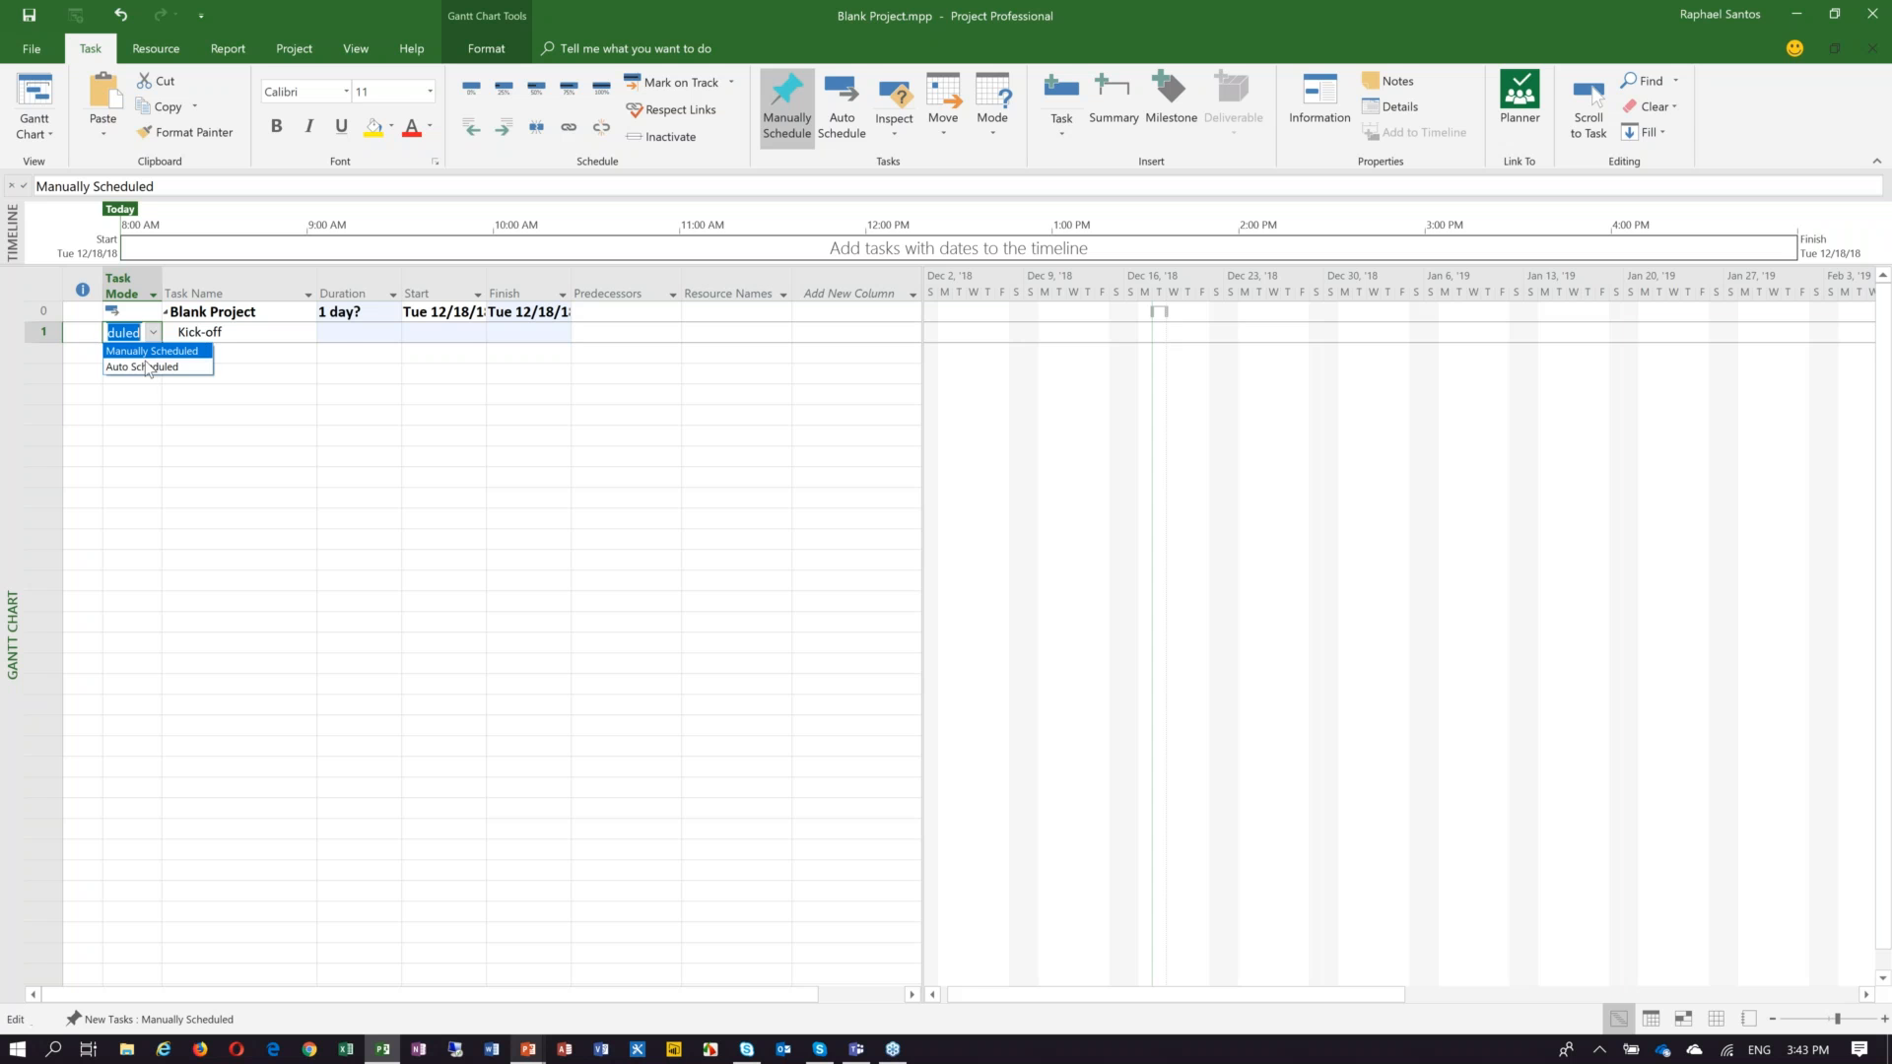
{"action": "left_click", "coordinate": [148, 372]}
{"action": "left_click", "coordinate": [228, 373]}
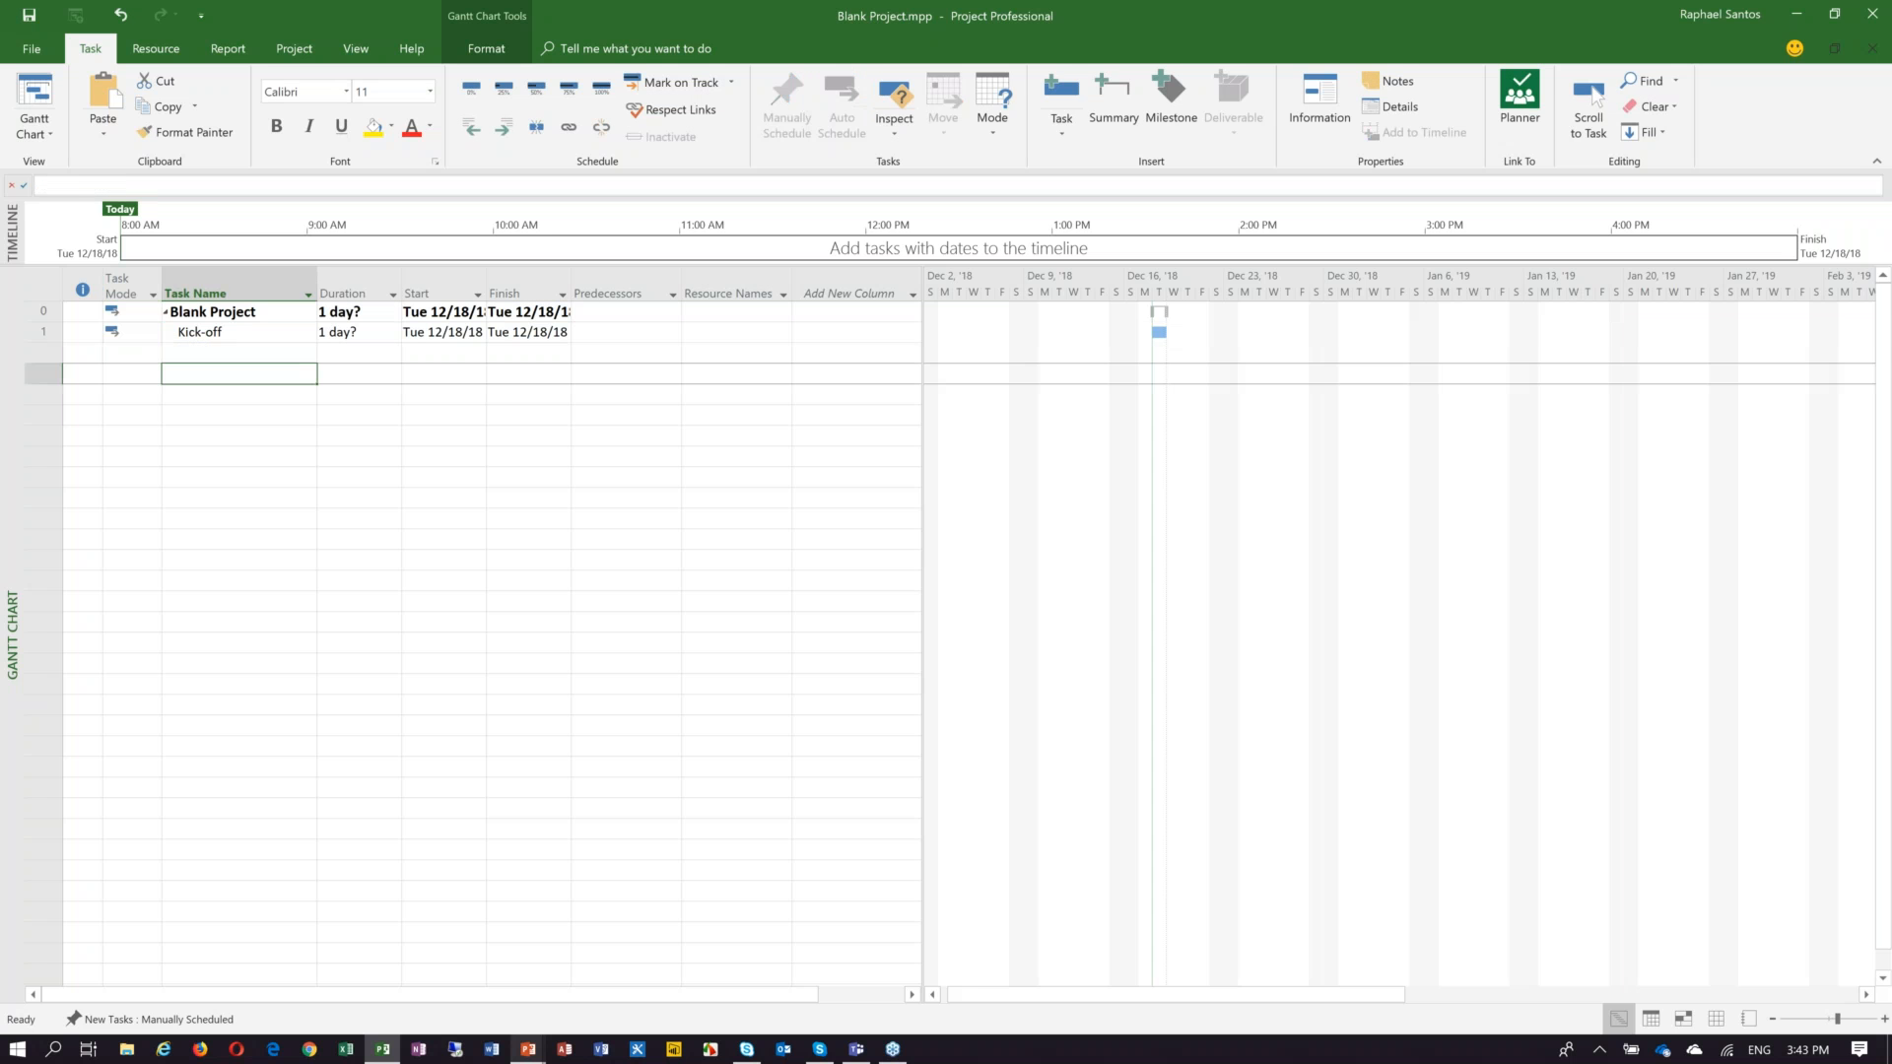
Review the Kick-off task's duration, start and finish fields.
{"action": "left_click", "coordinate": [258, 335]}
{"action": "left_click", "coordinate": [385, 337]}
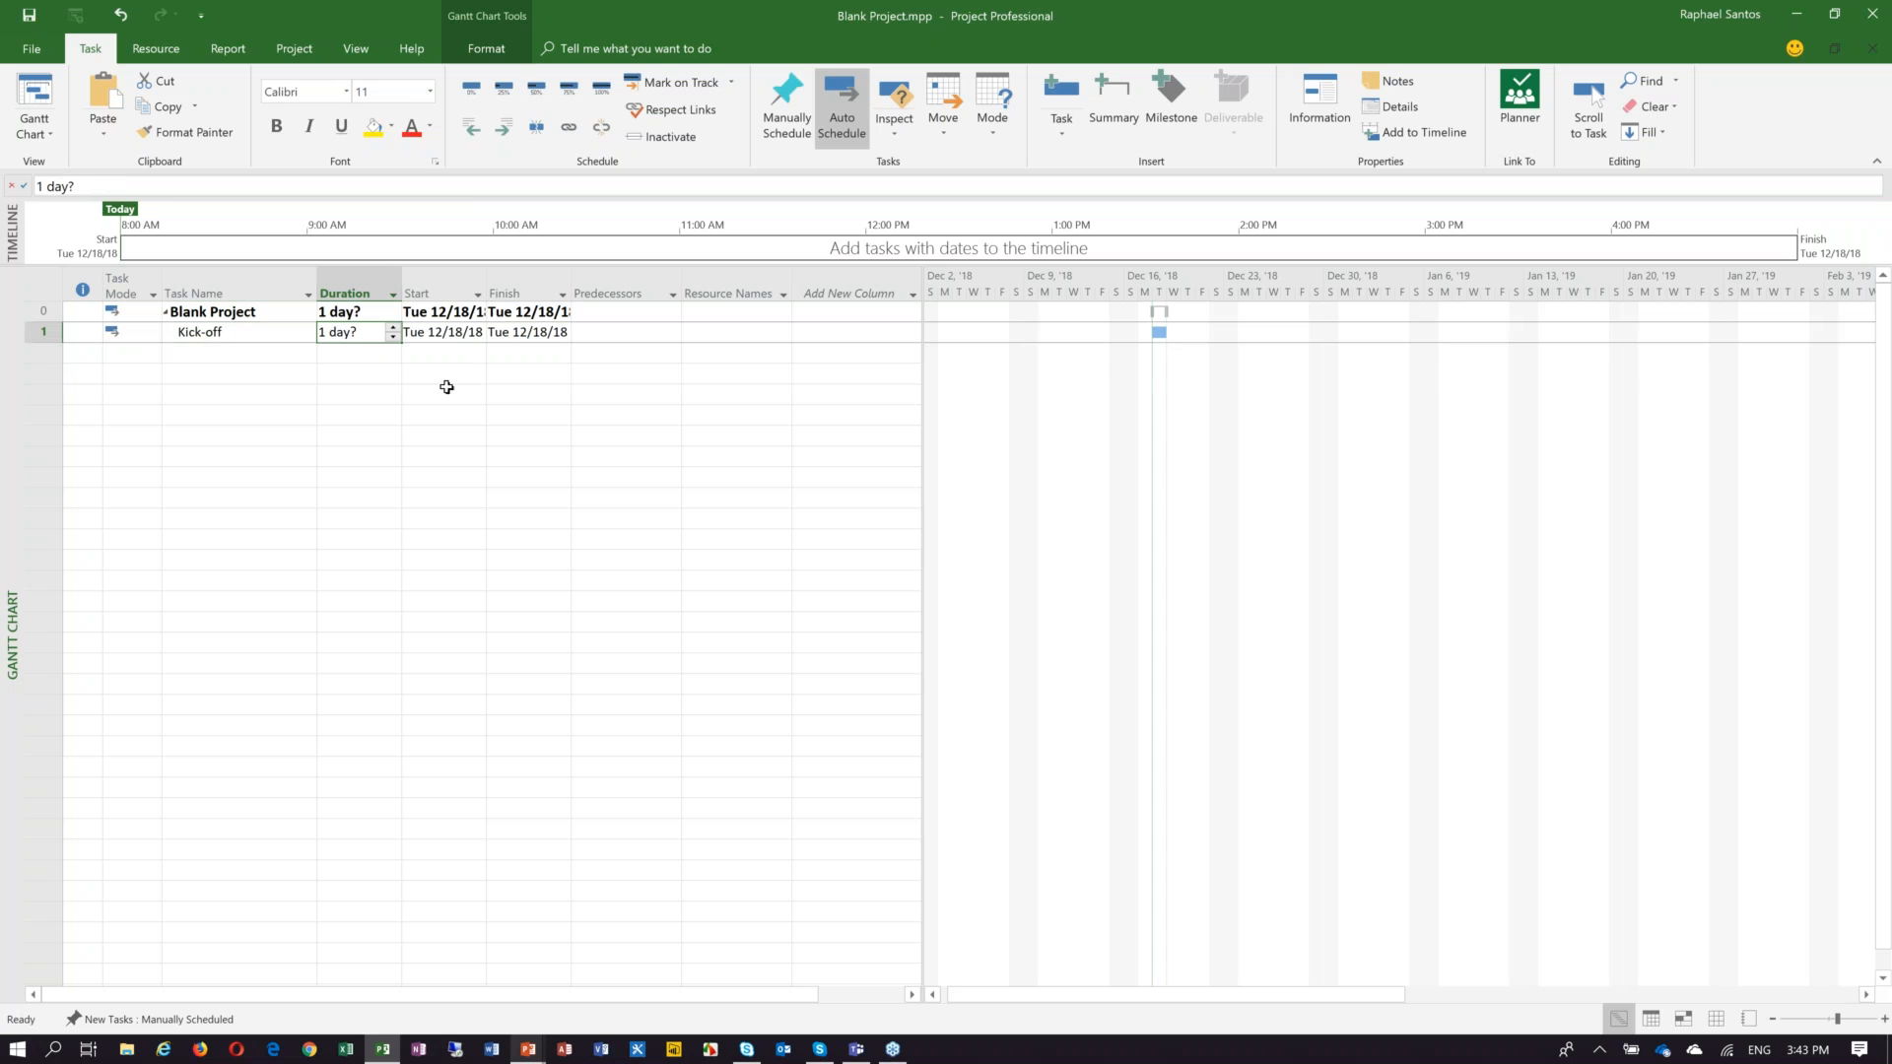
{"action": "left_click", "coordinate": [439, 336]}
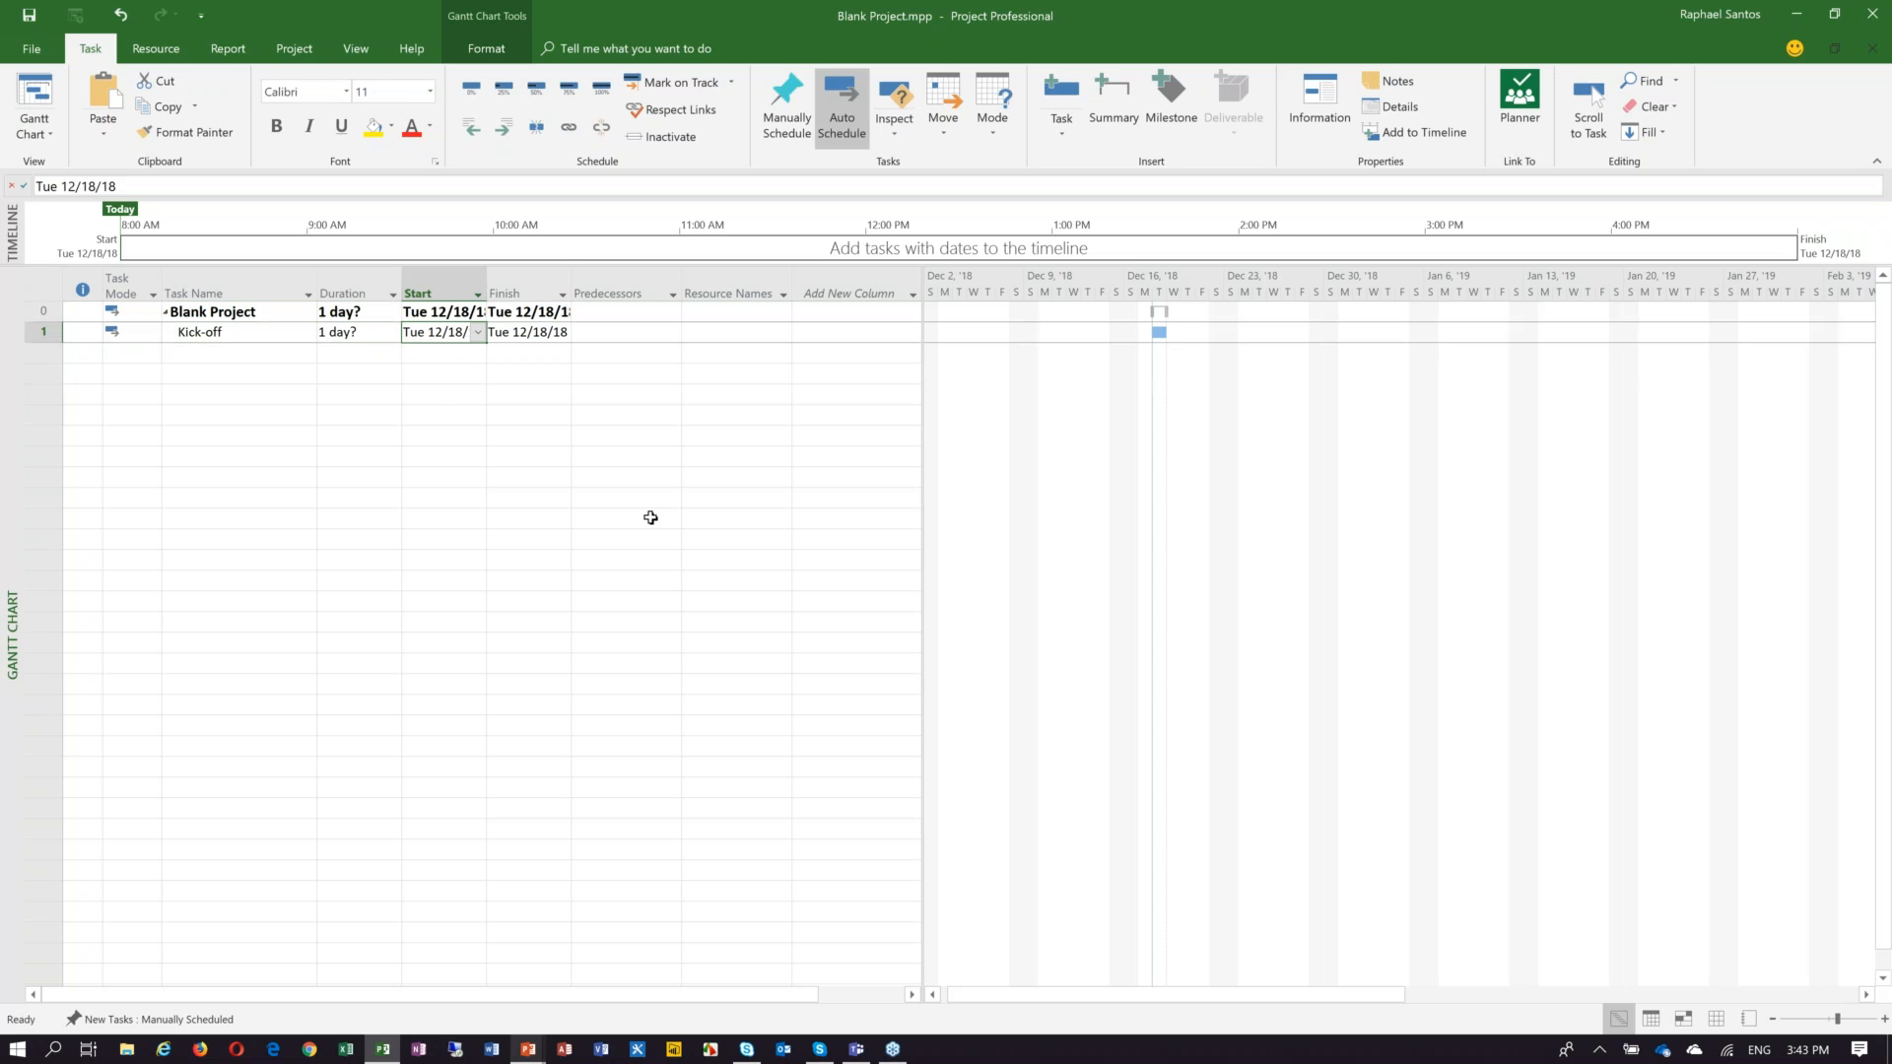
{"action": "left_click", "coordinate": [558, 333]}
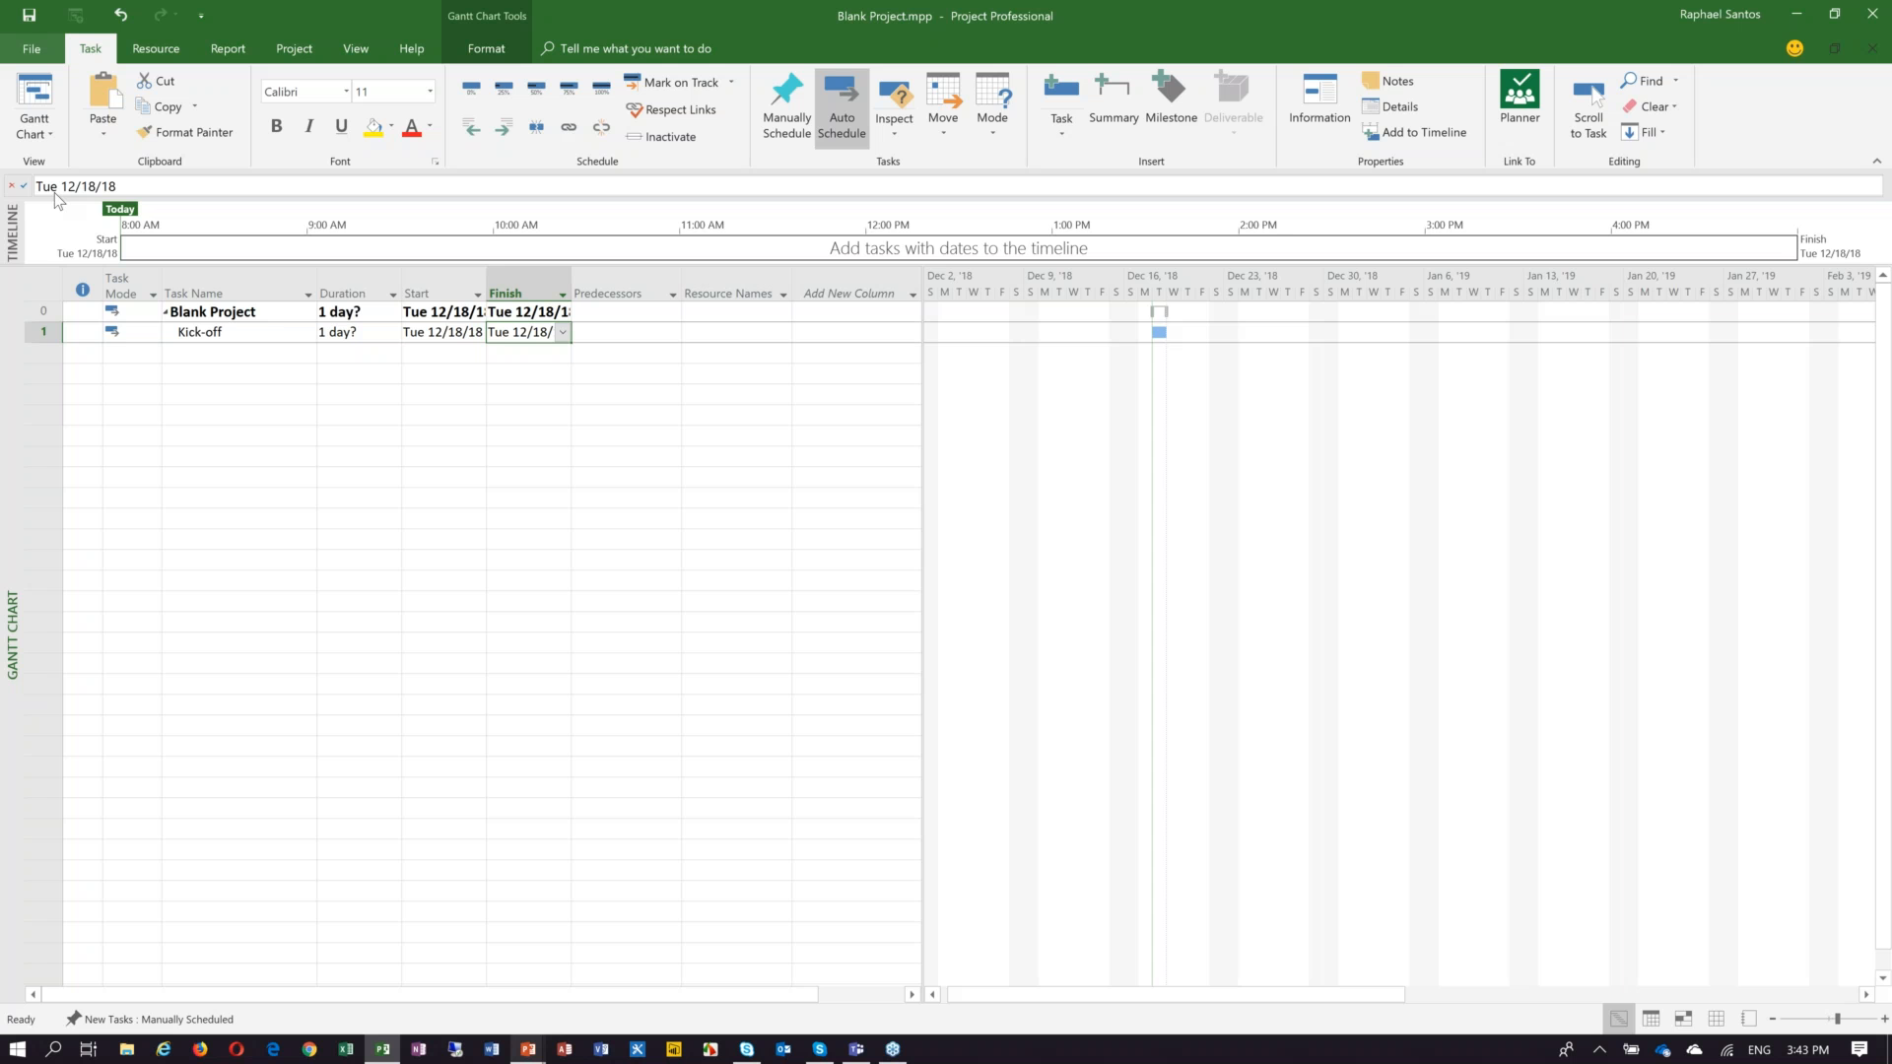
Open the project options and choose Wed 1/28/09 as the date format.
{"action": "left_click", "coordinate": [47, 55]}
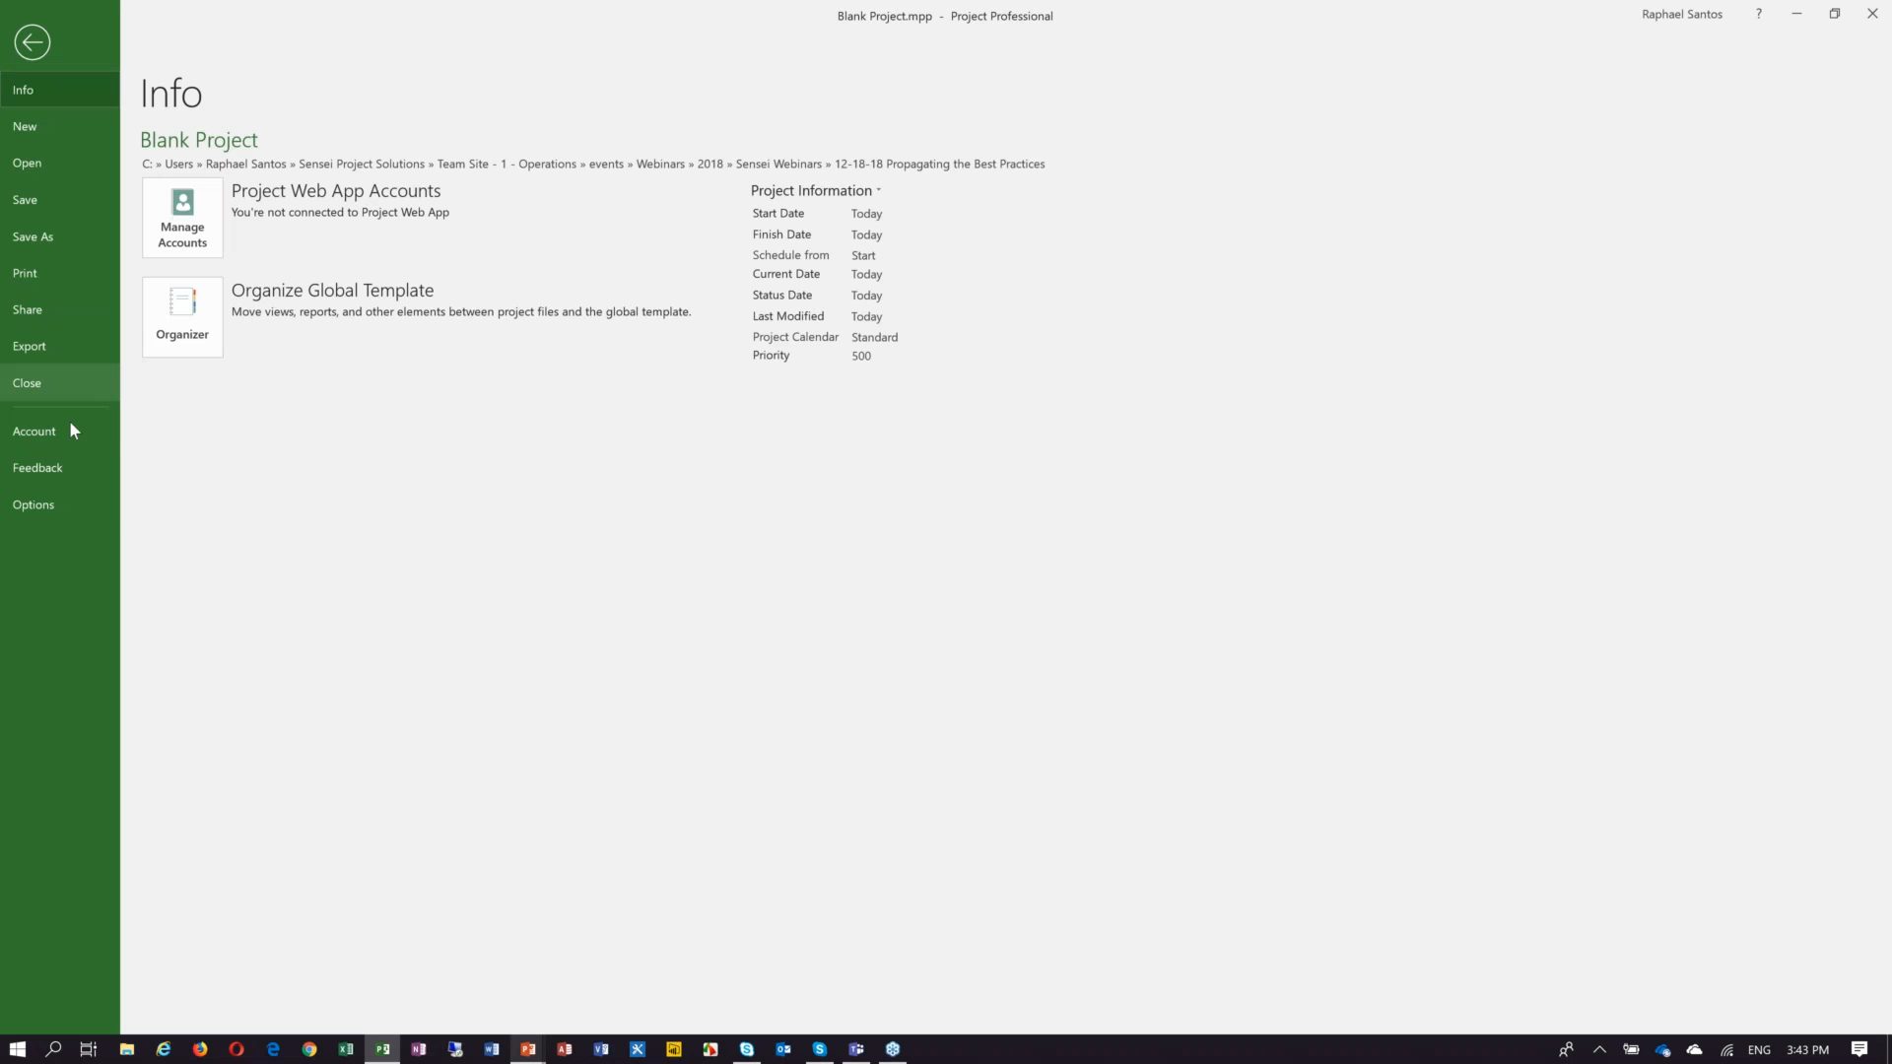
{"action": "left_click", "coordinate": [67, 503]}
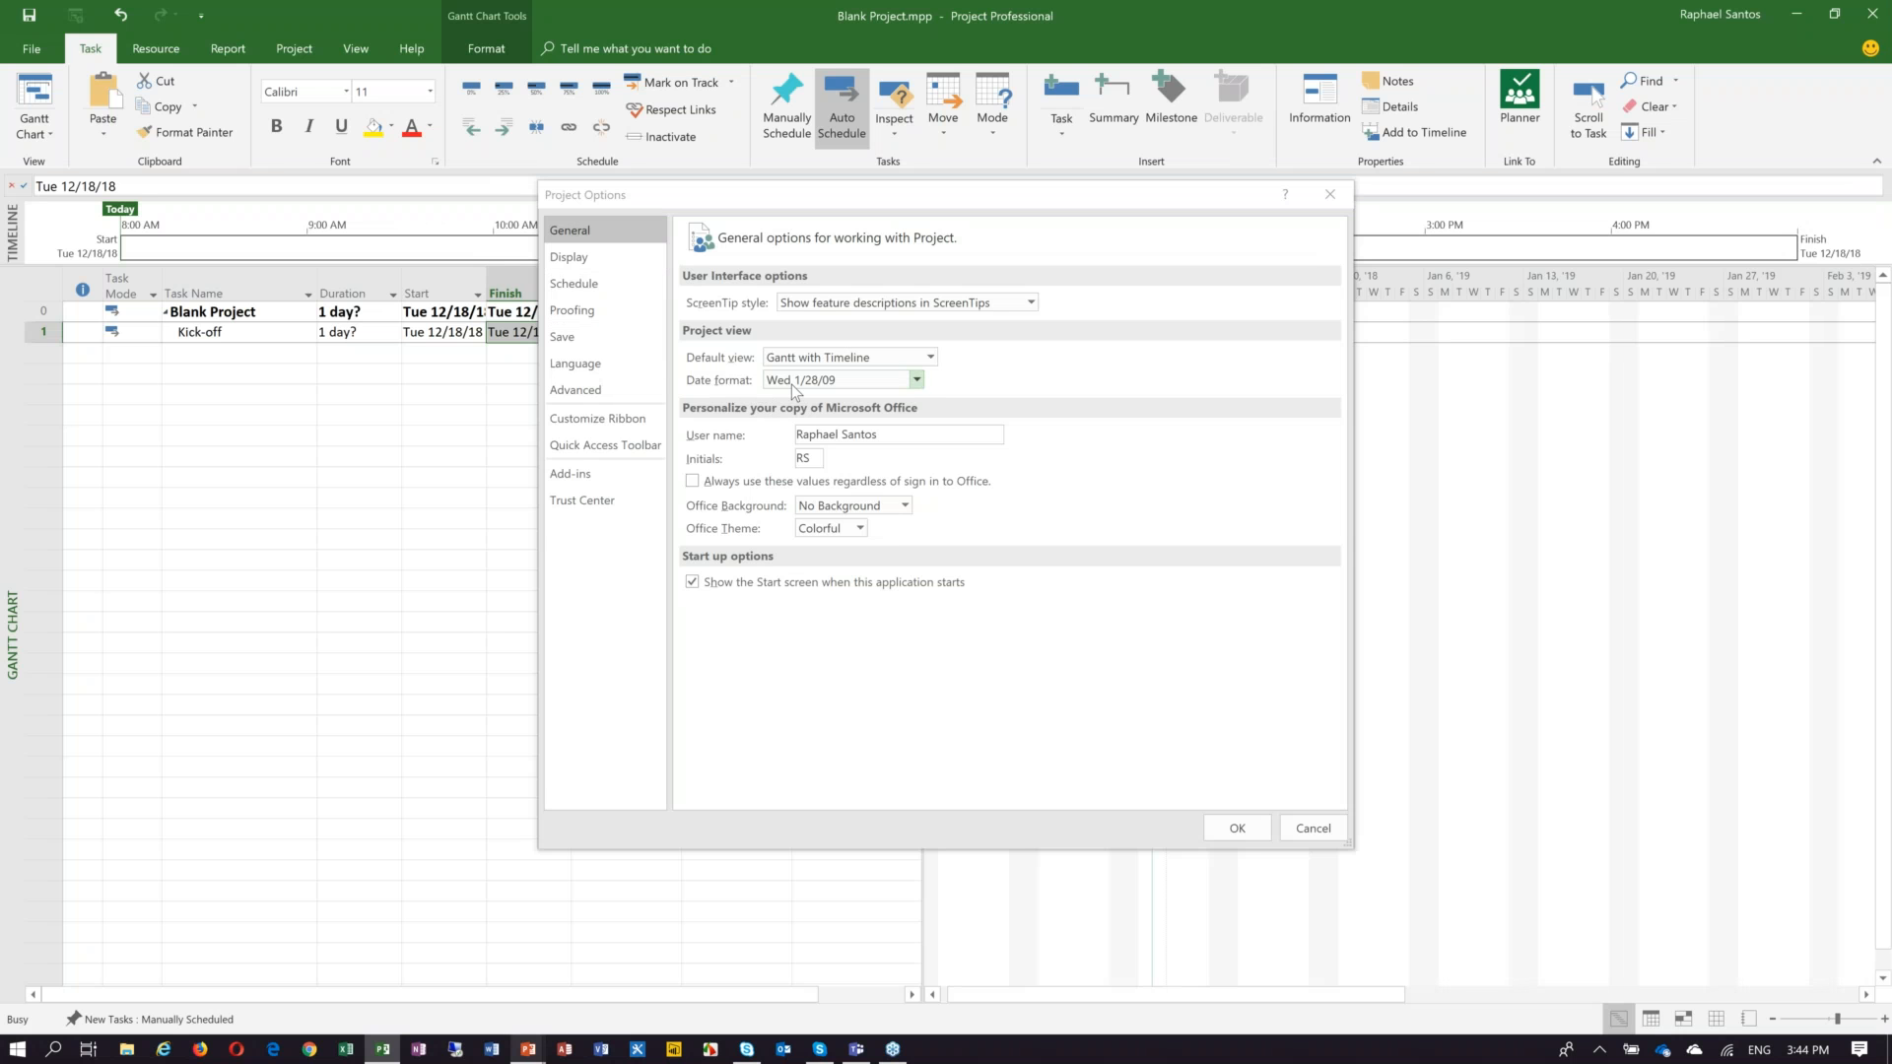
{"action": "left_click", "coordinate": [917, 380]}
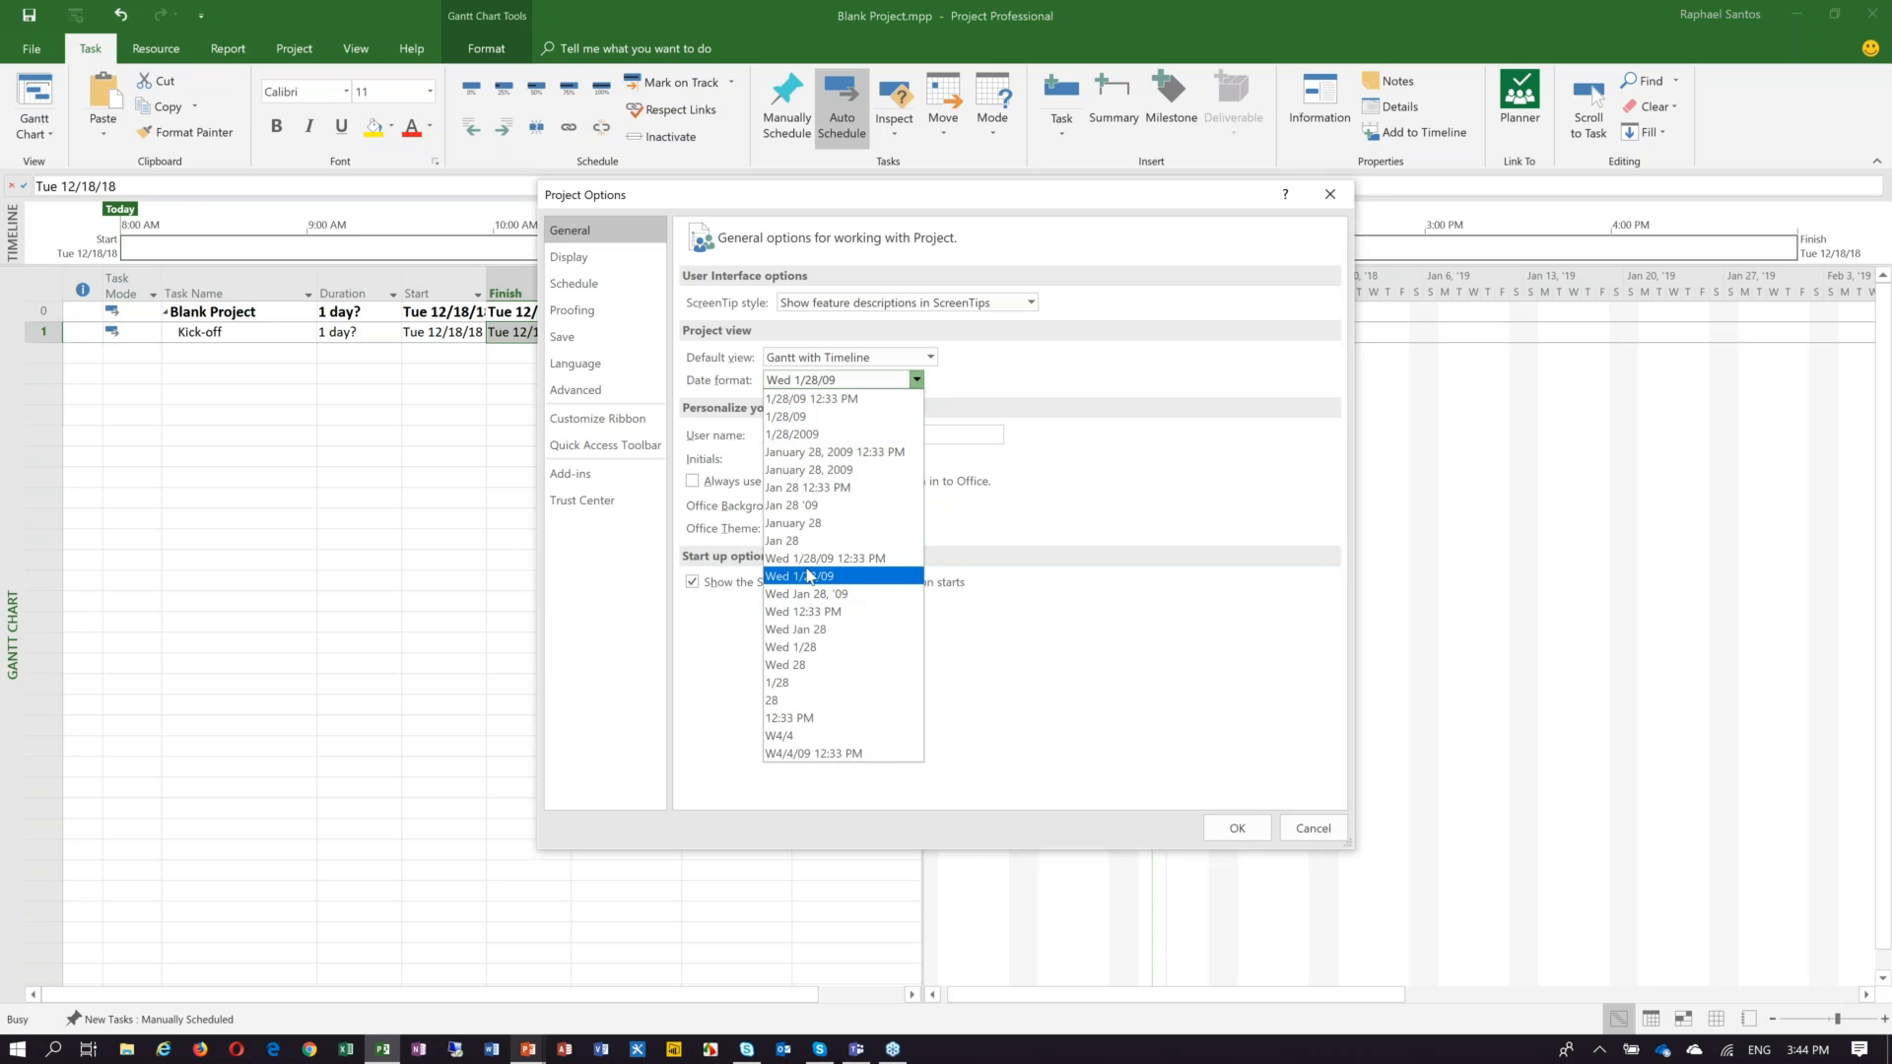
{"action": "left_click", "coordinate": [864, 574]}
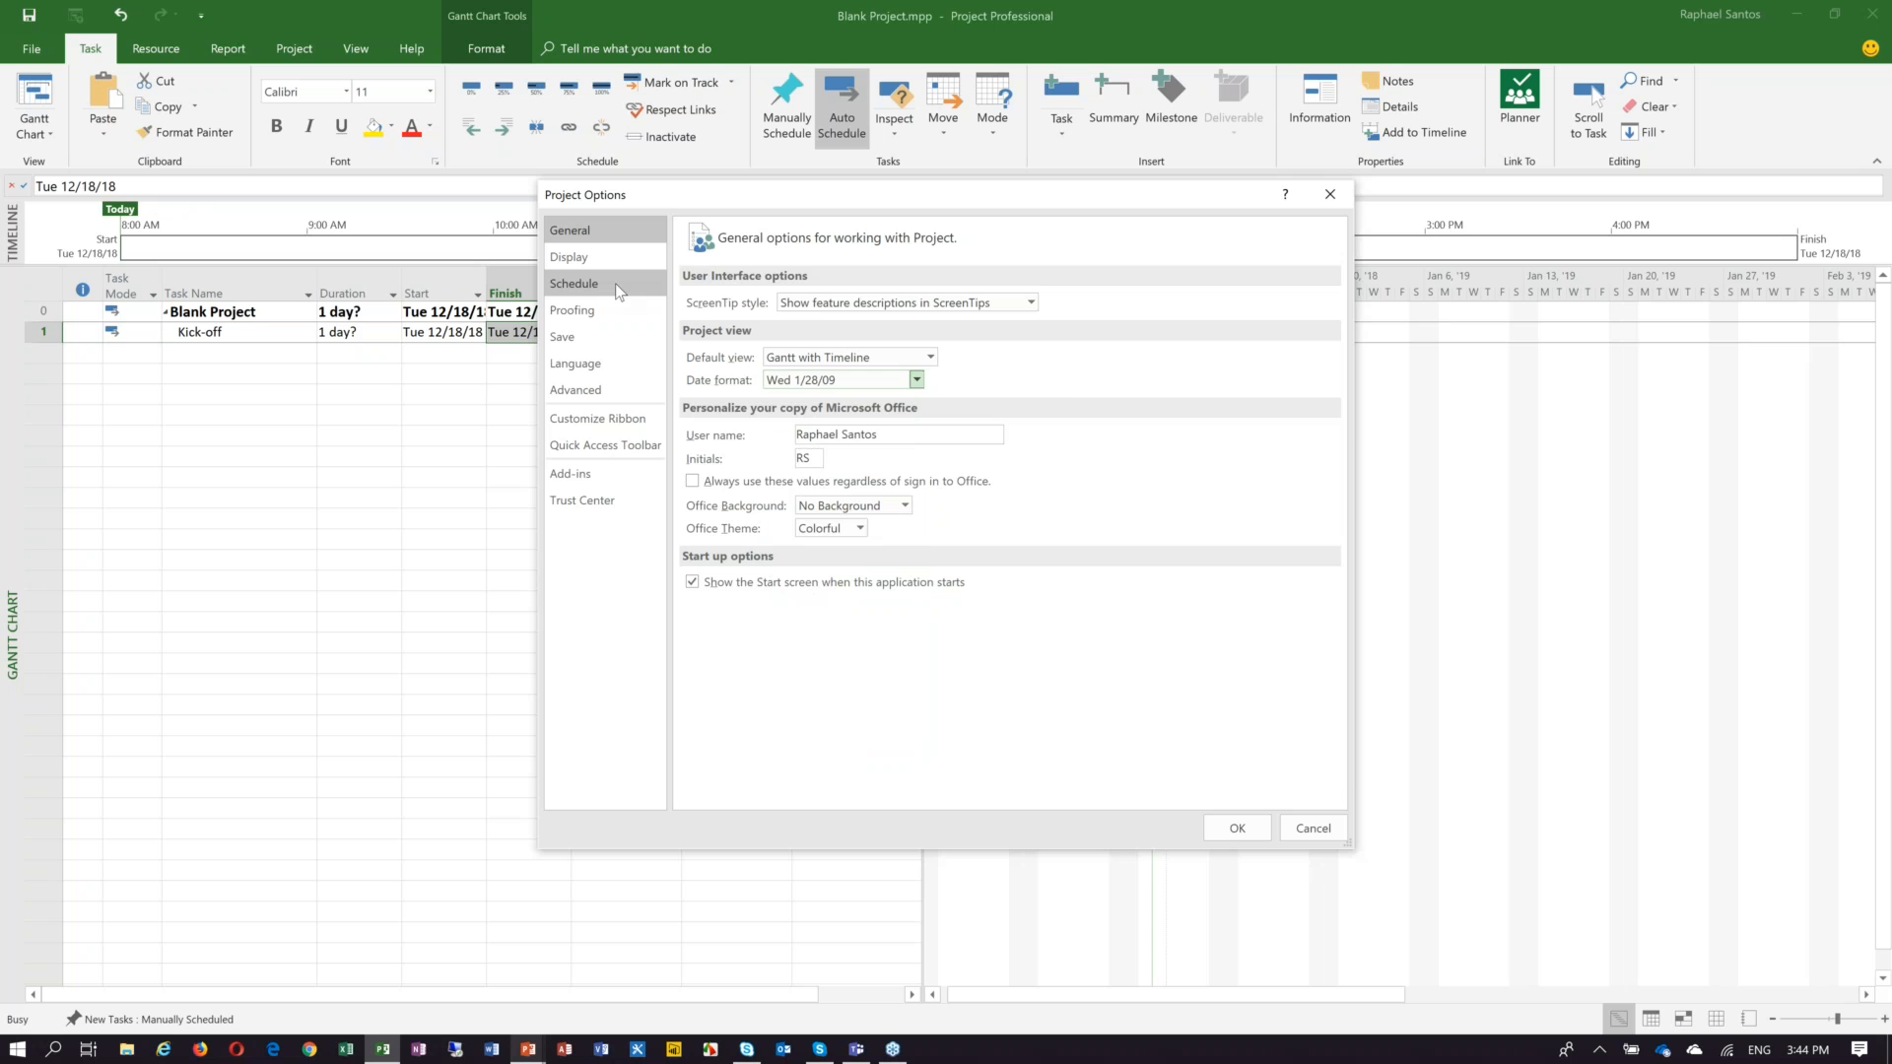
Set newly created tasks to Auto Scheduled in the scheduling options for Blank Project.mpp.
{"action": "left_click", "coordinate": [617, 287]}
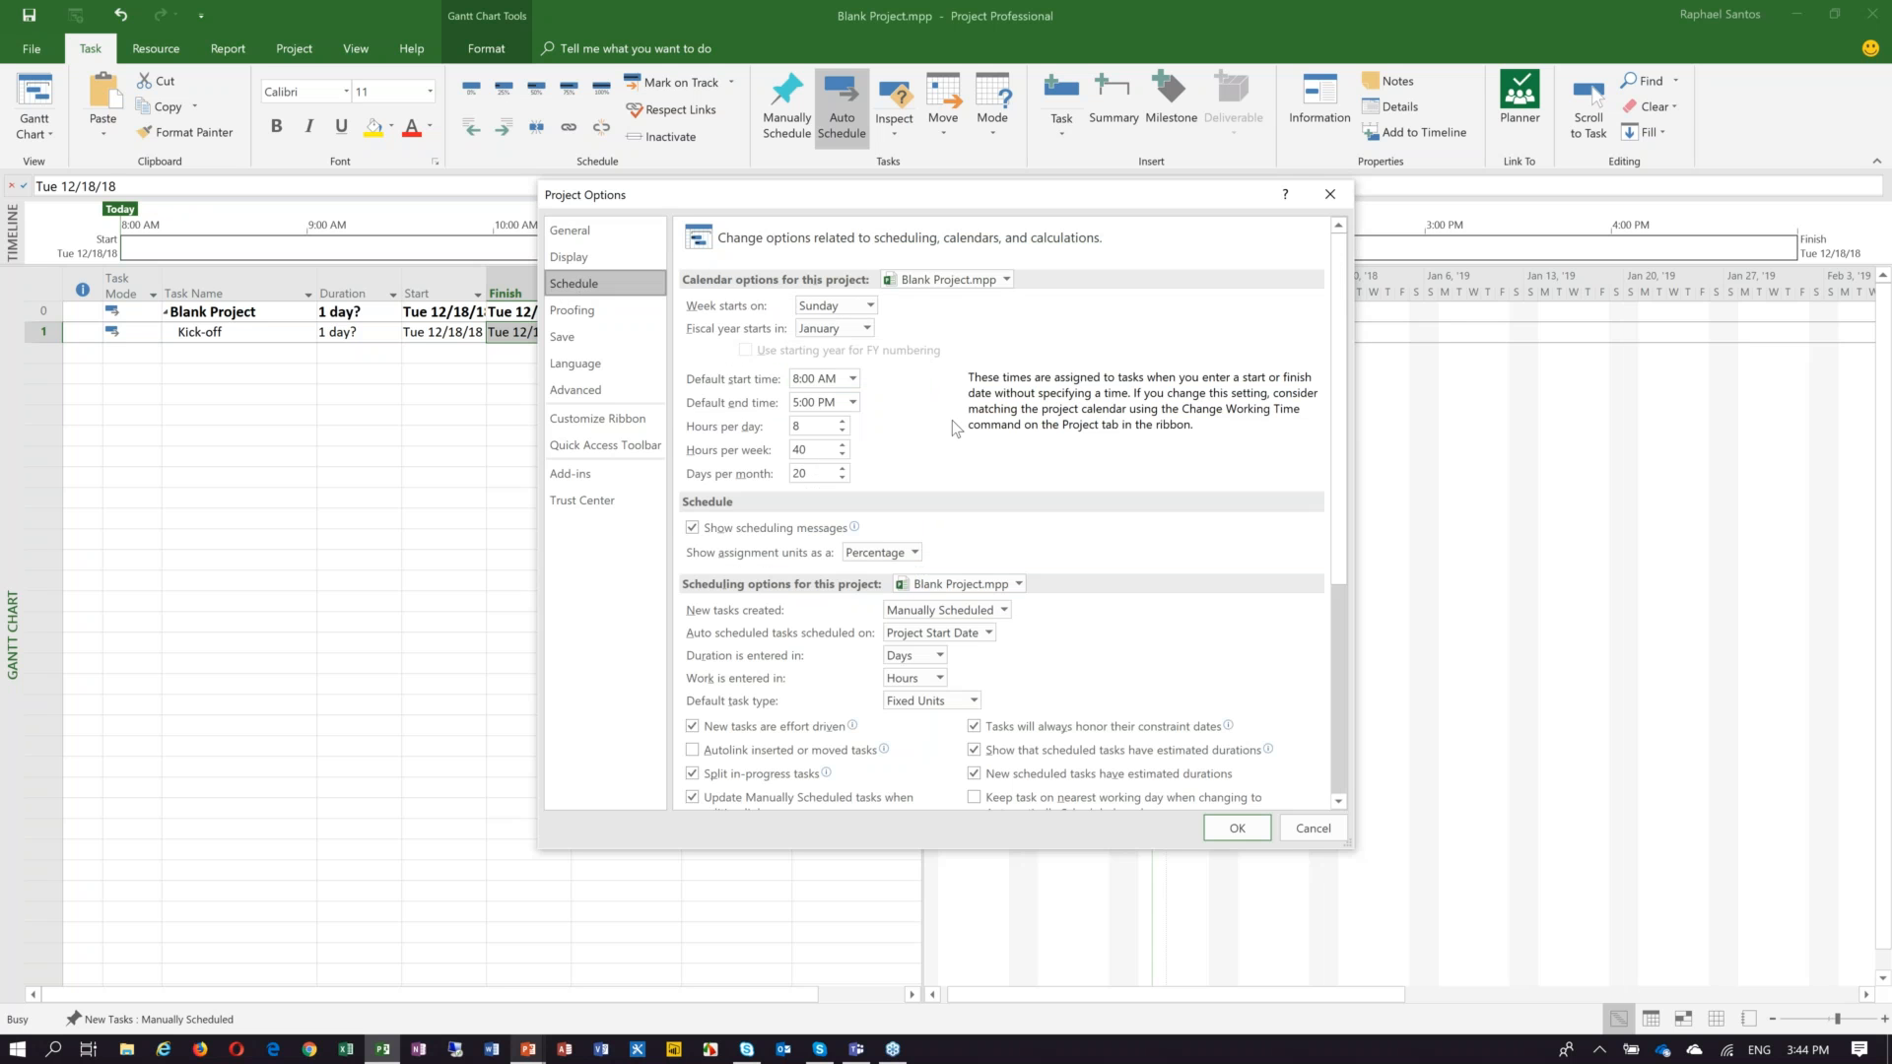
{"action": "scroll", "coordinate": [1143, 577], "scroll_direction": "down", "scroll_amount": 1}
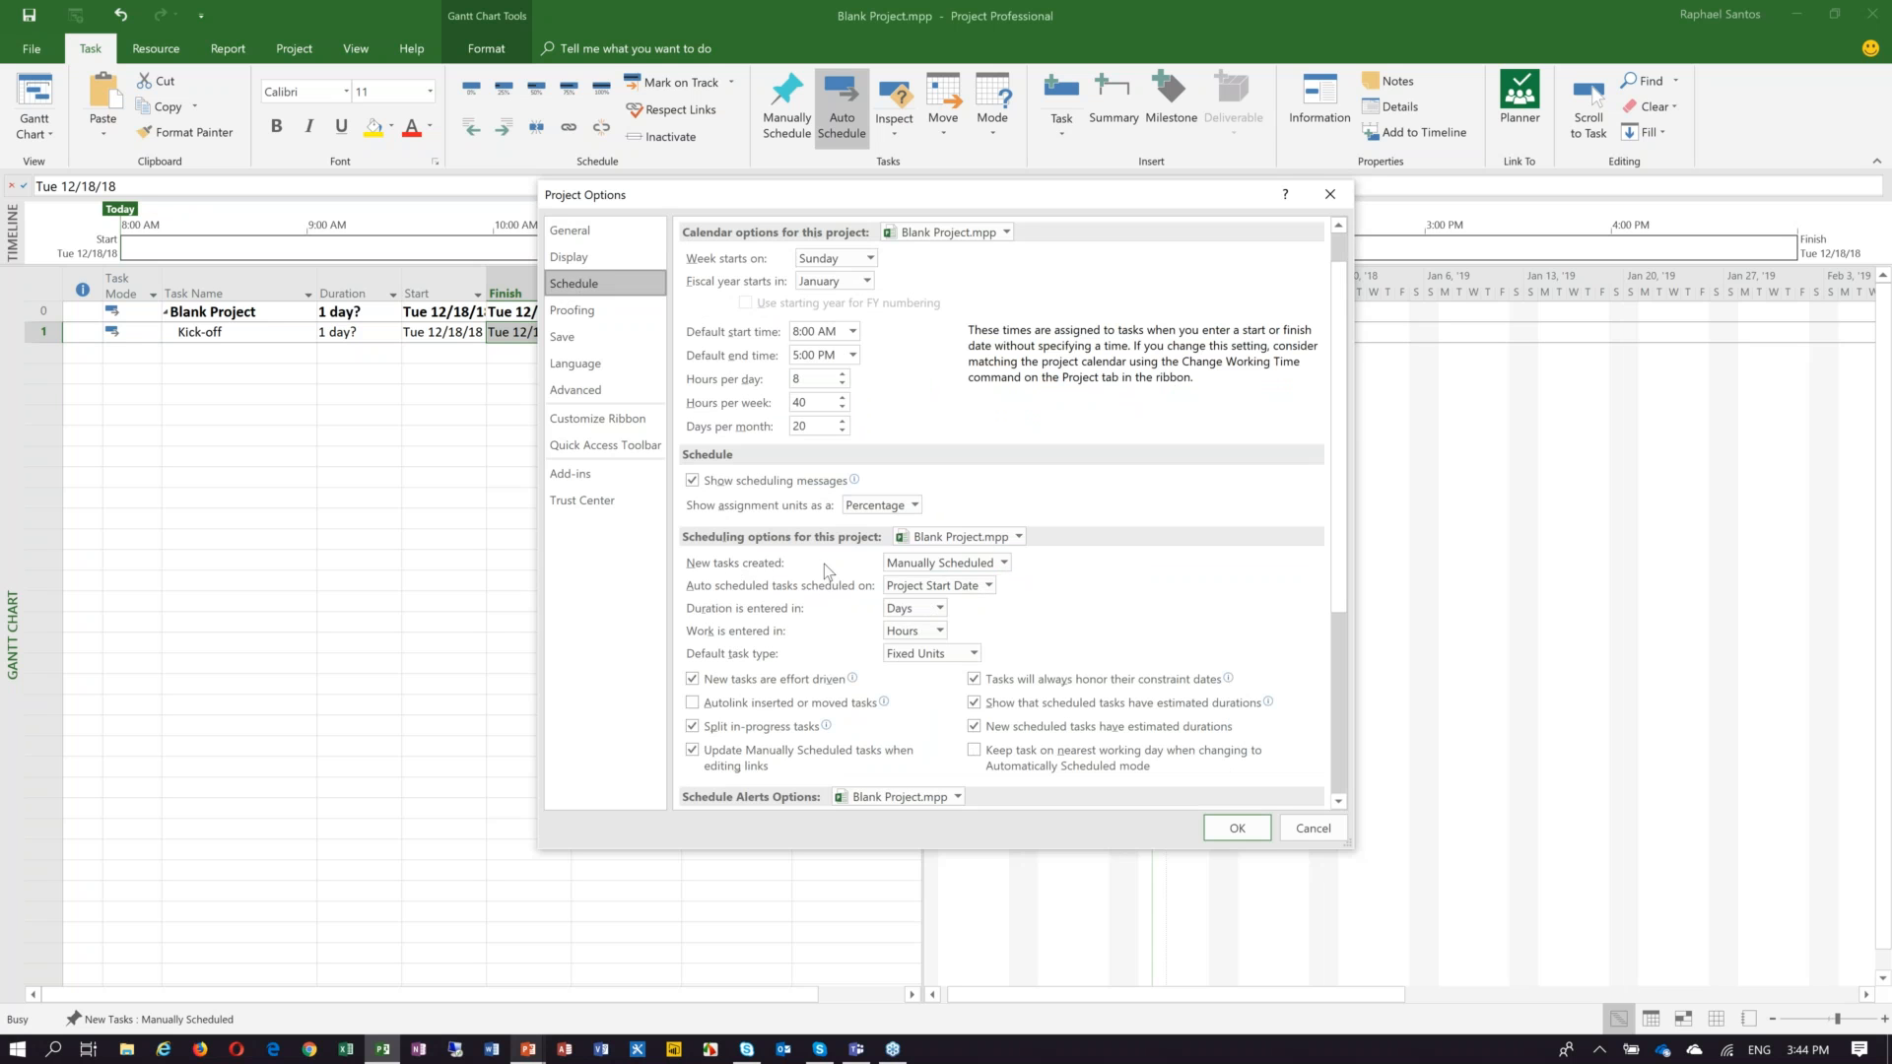
{"action": "left_click", "coordinate": [1003, 562]}
{"action": "left_click", "coordinate": [973, 597]}
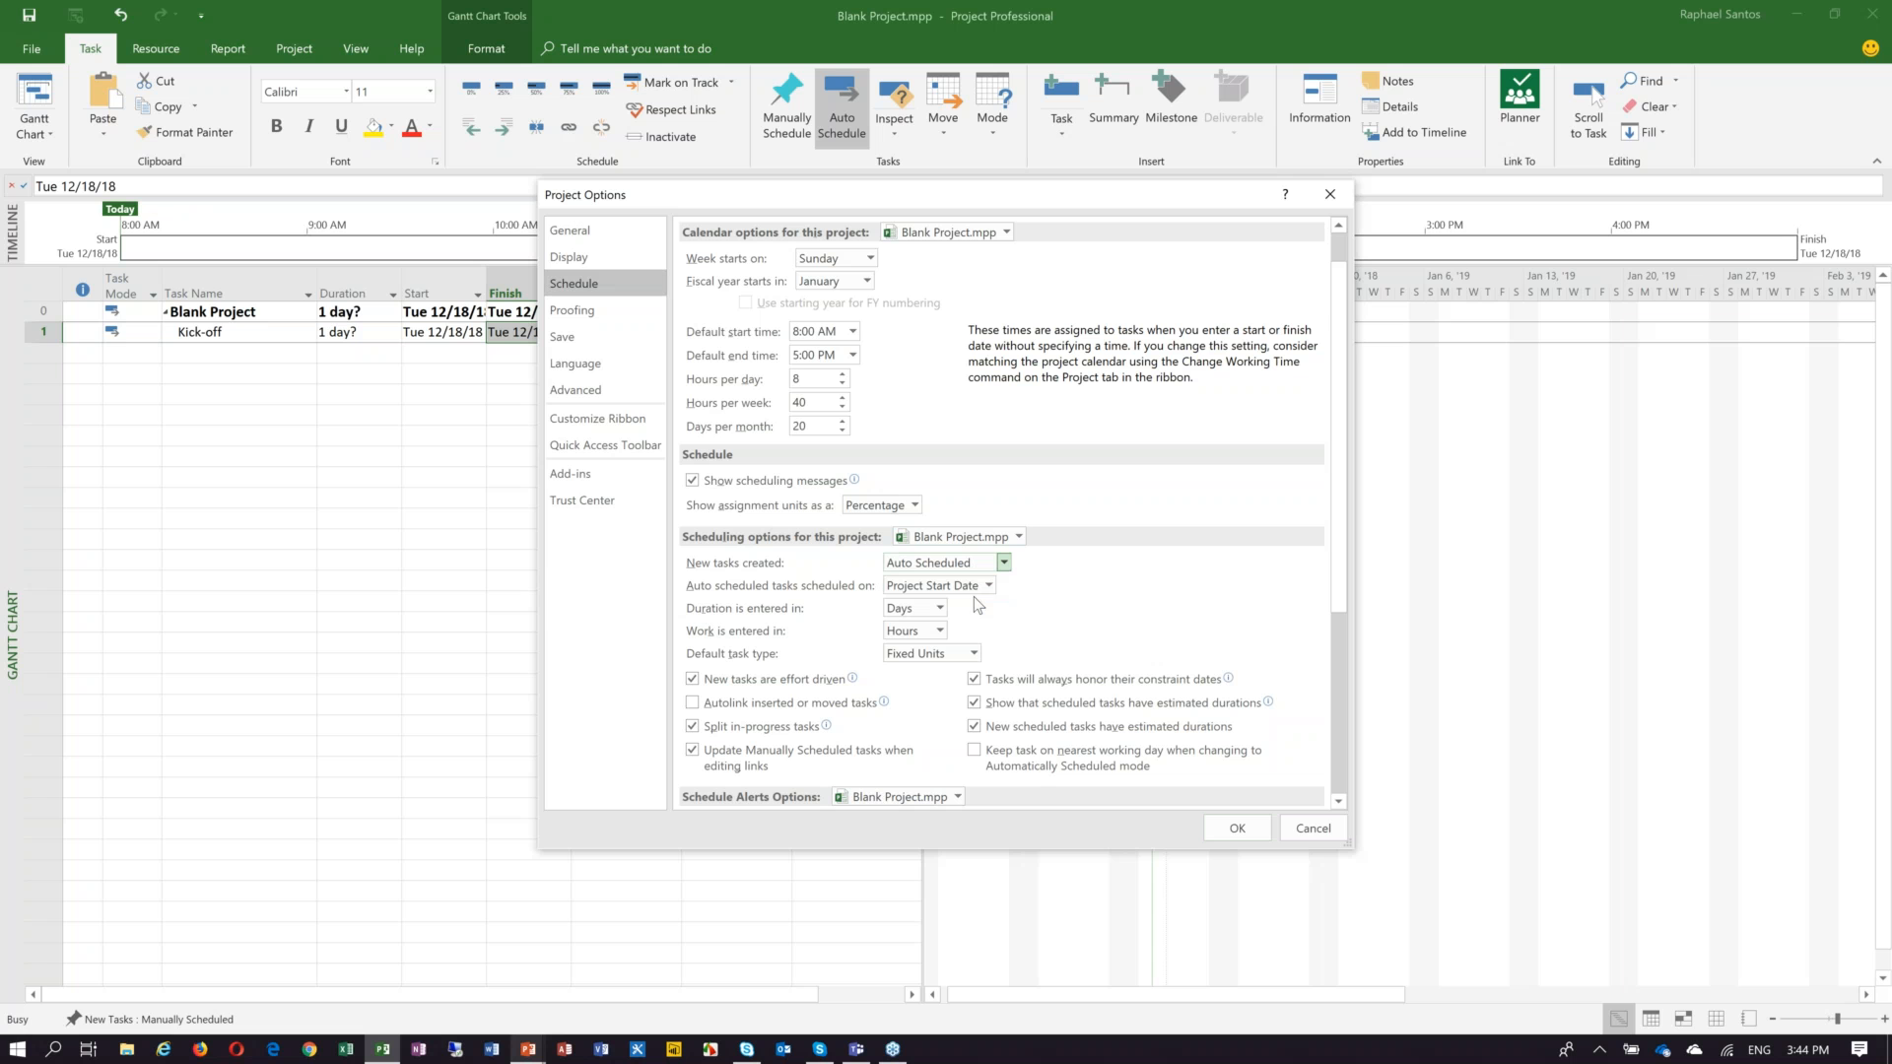
Set the default task type to Fixed Work in the scheduling options.
{"action": "scroll", "coordinate": [976, 604], "scroll_direction": "down", "scroll_amount": 2}
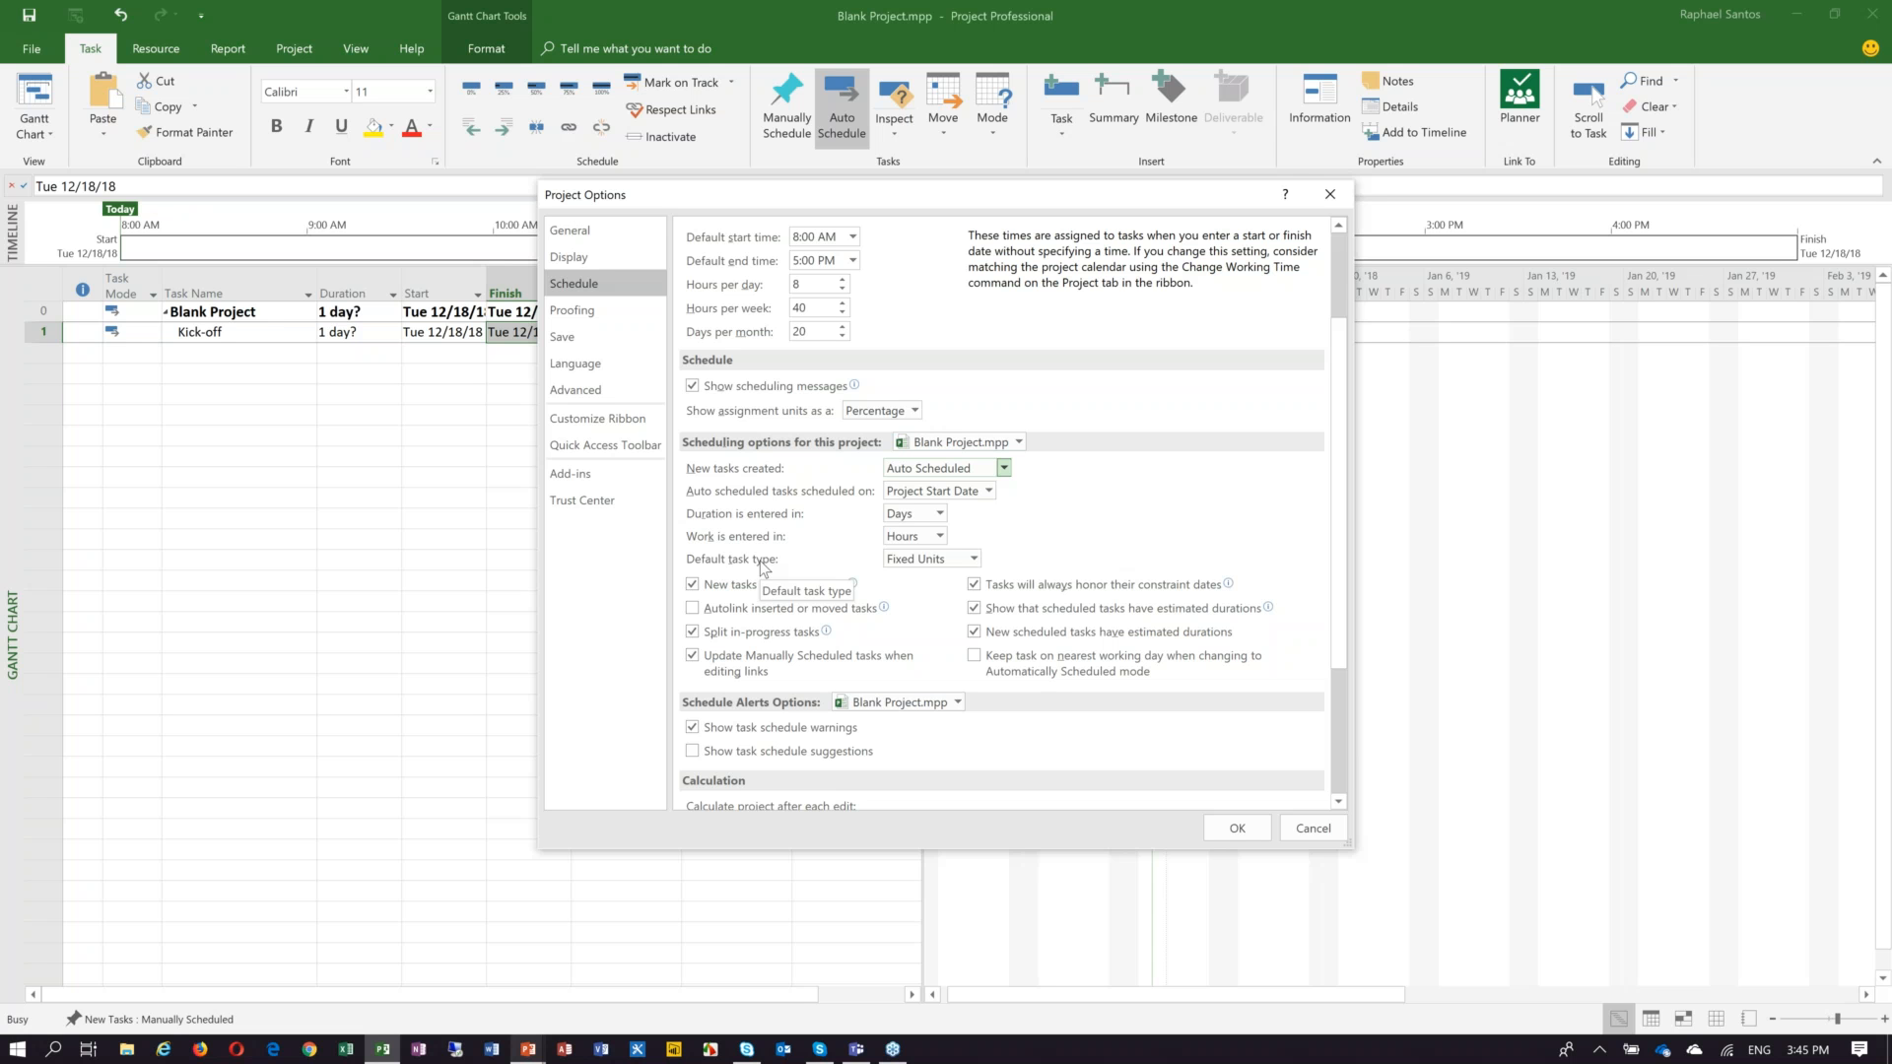
{"action": "left_click", "coordinate": [972, 560]}
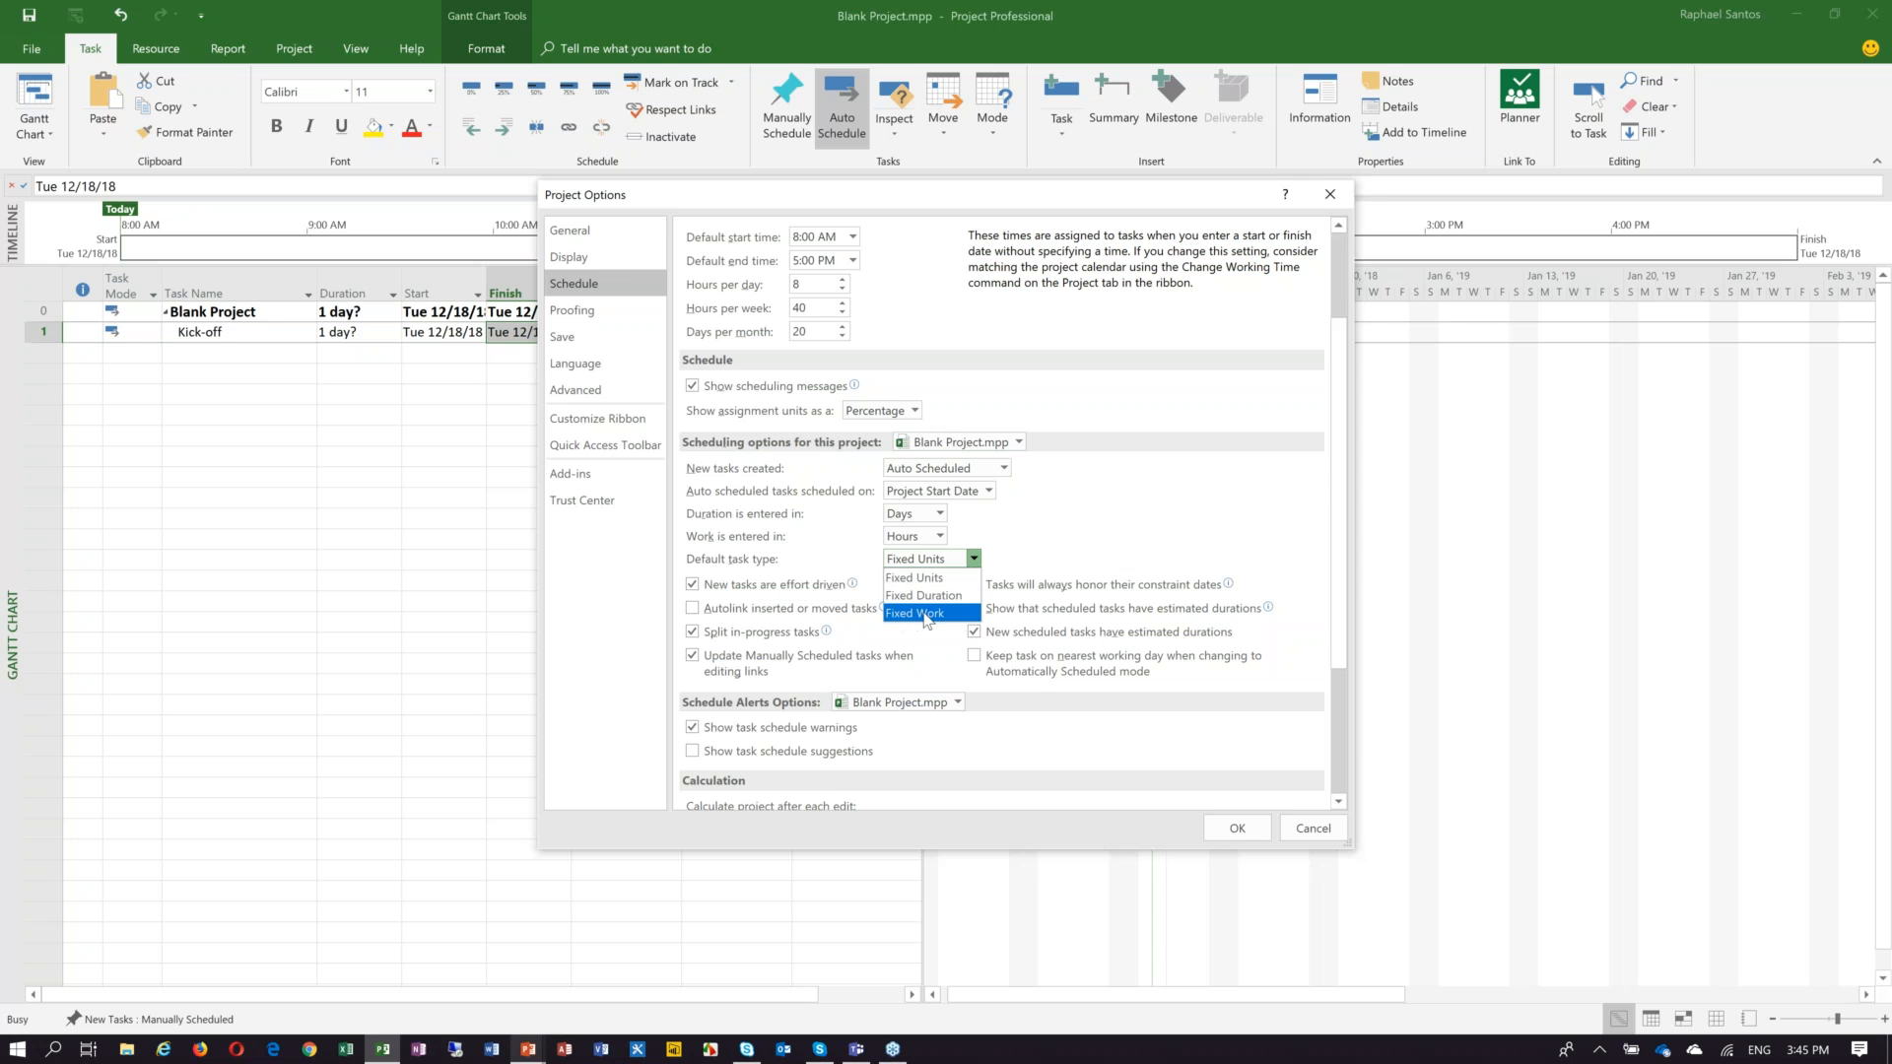
{"action": "left_click", "coordinate": [941, 614]}
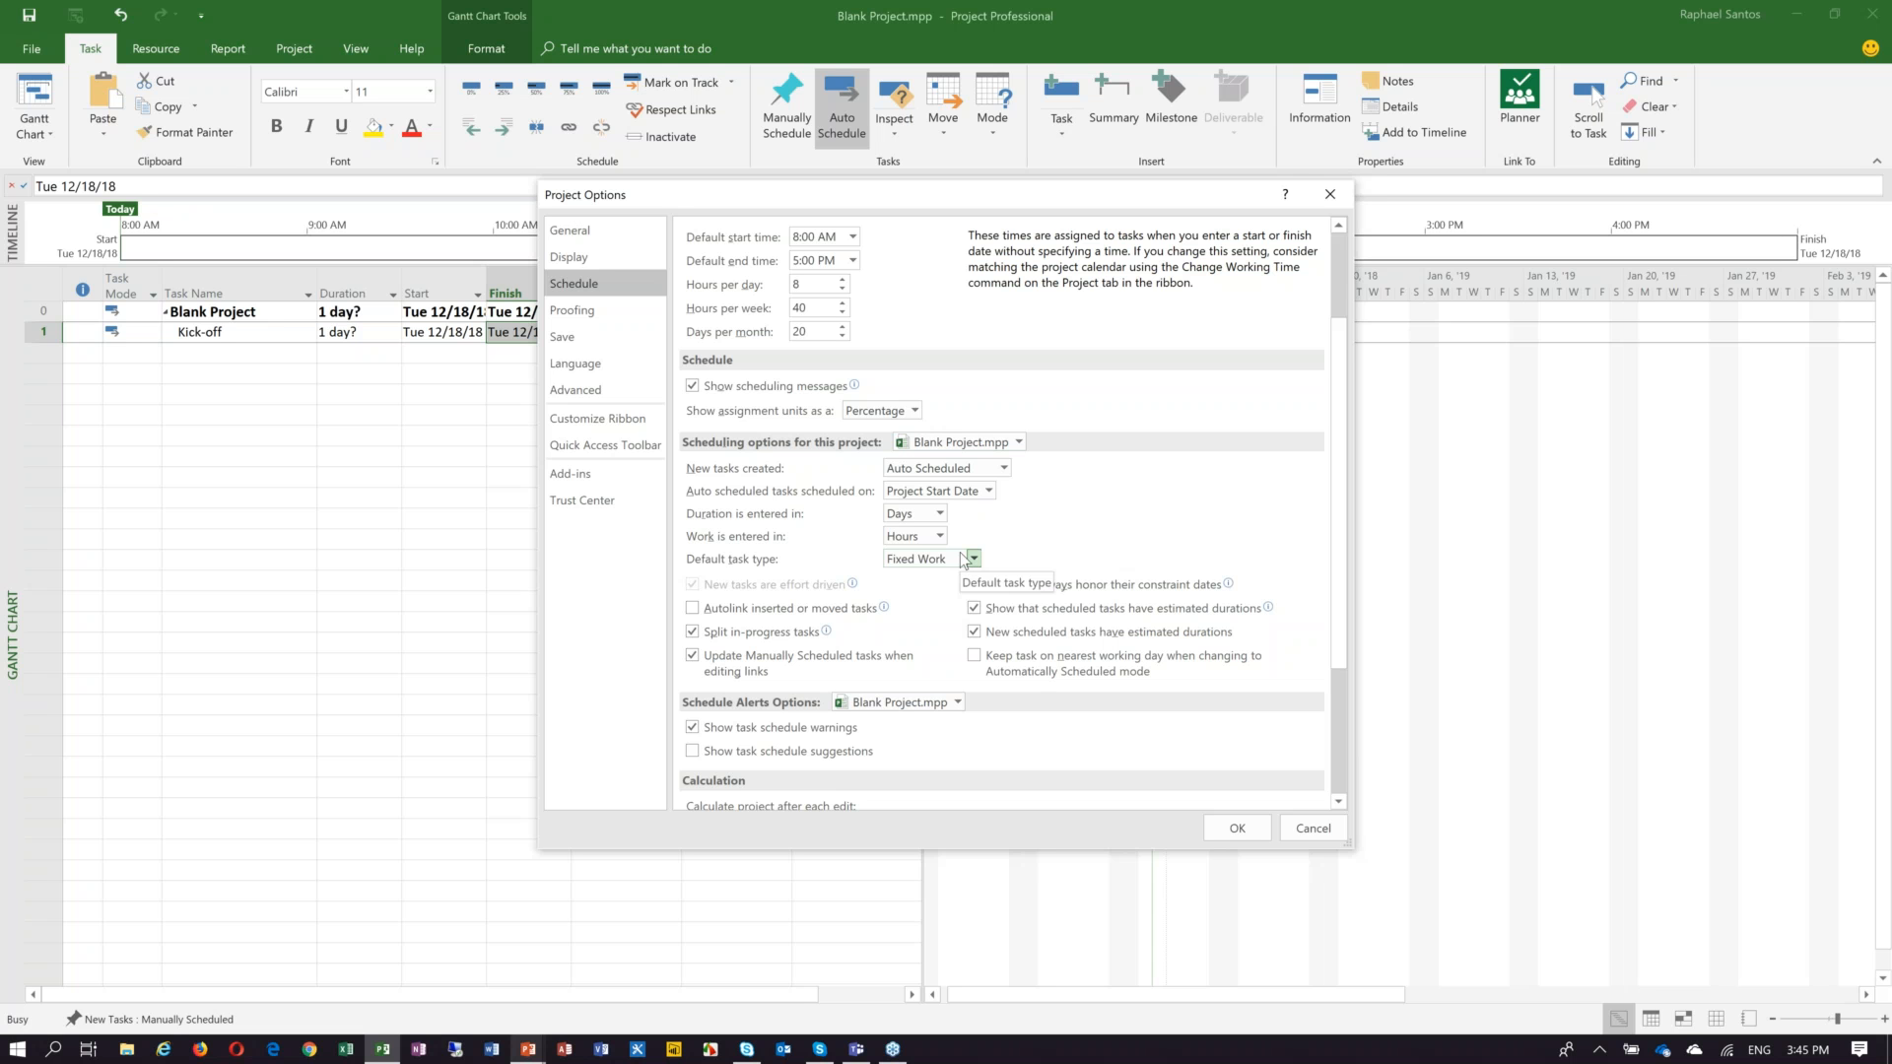
{"action": "scroll", "coordinate": [964, 559], "scroll_direction": "down", "scroll_amount": 1}
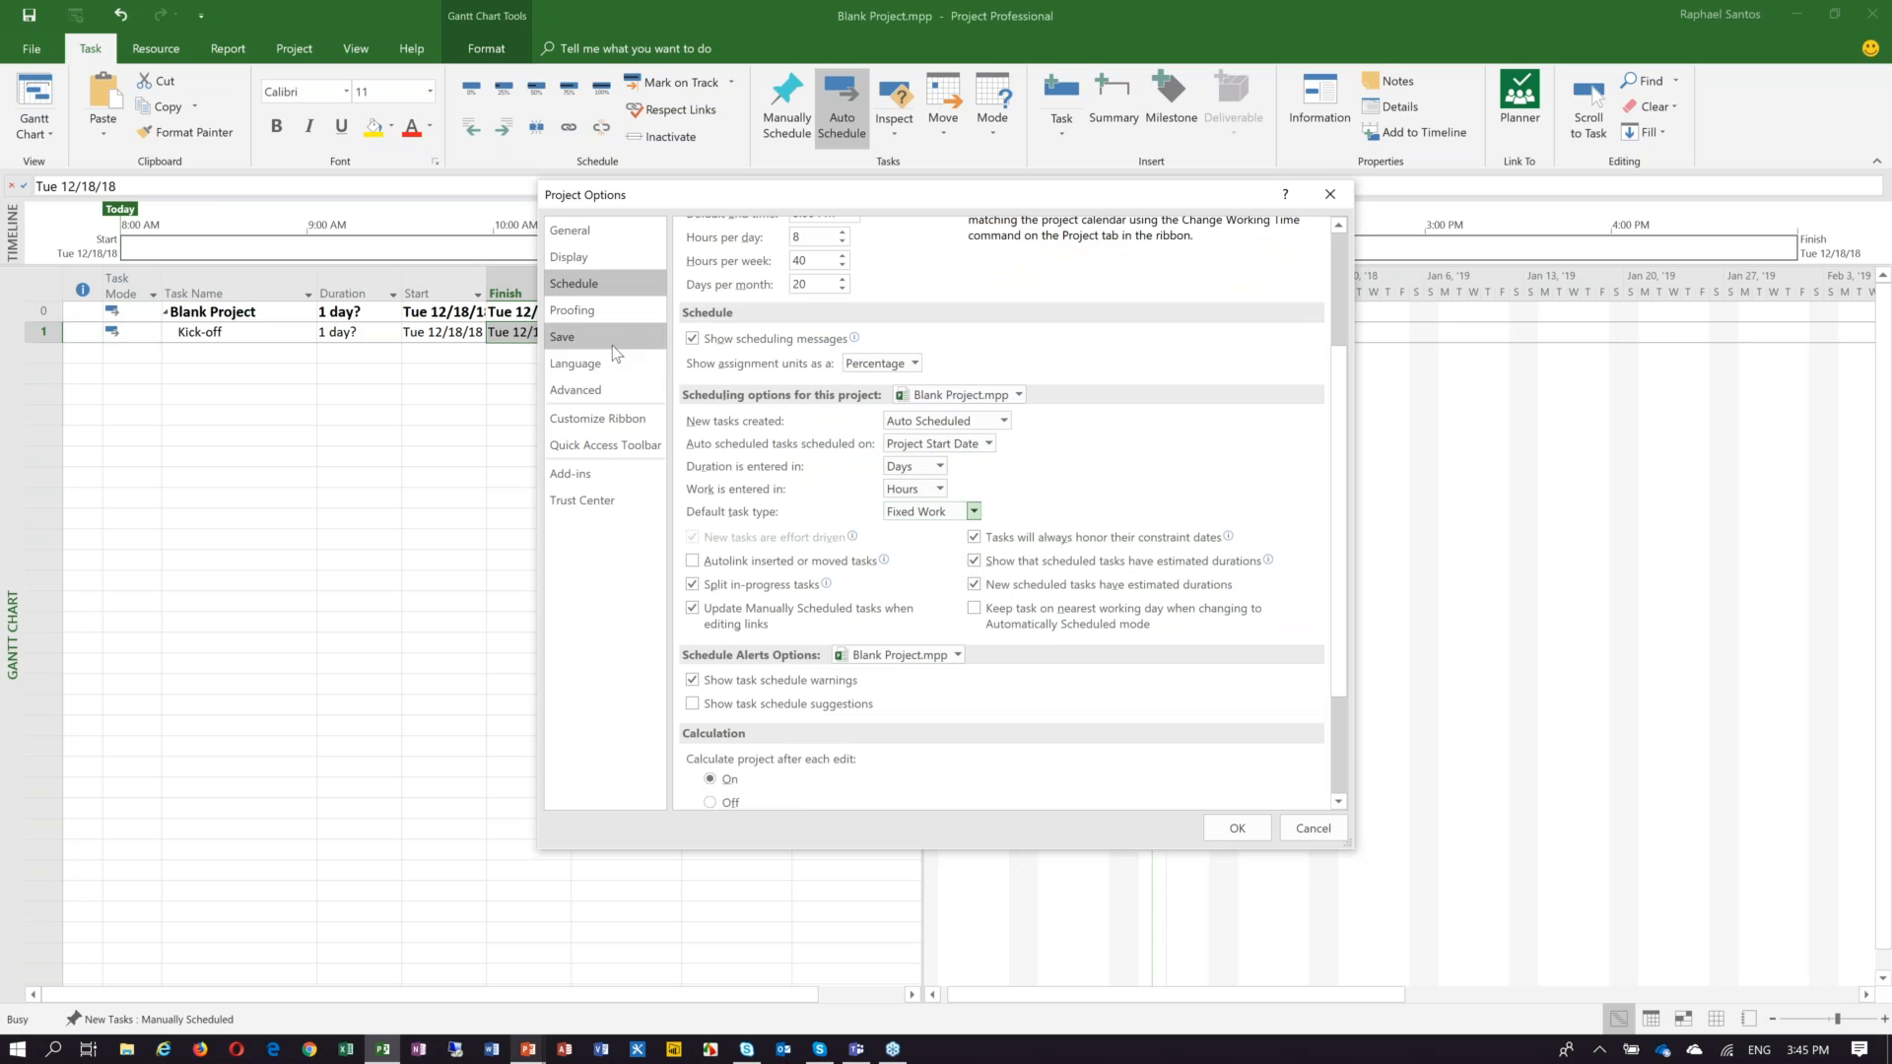
Review the advanced project options and apply the changed settings.
{"action": "left_click", "coordinate": [596, 391]}
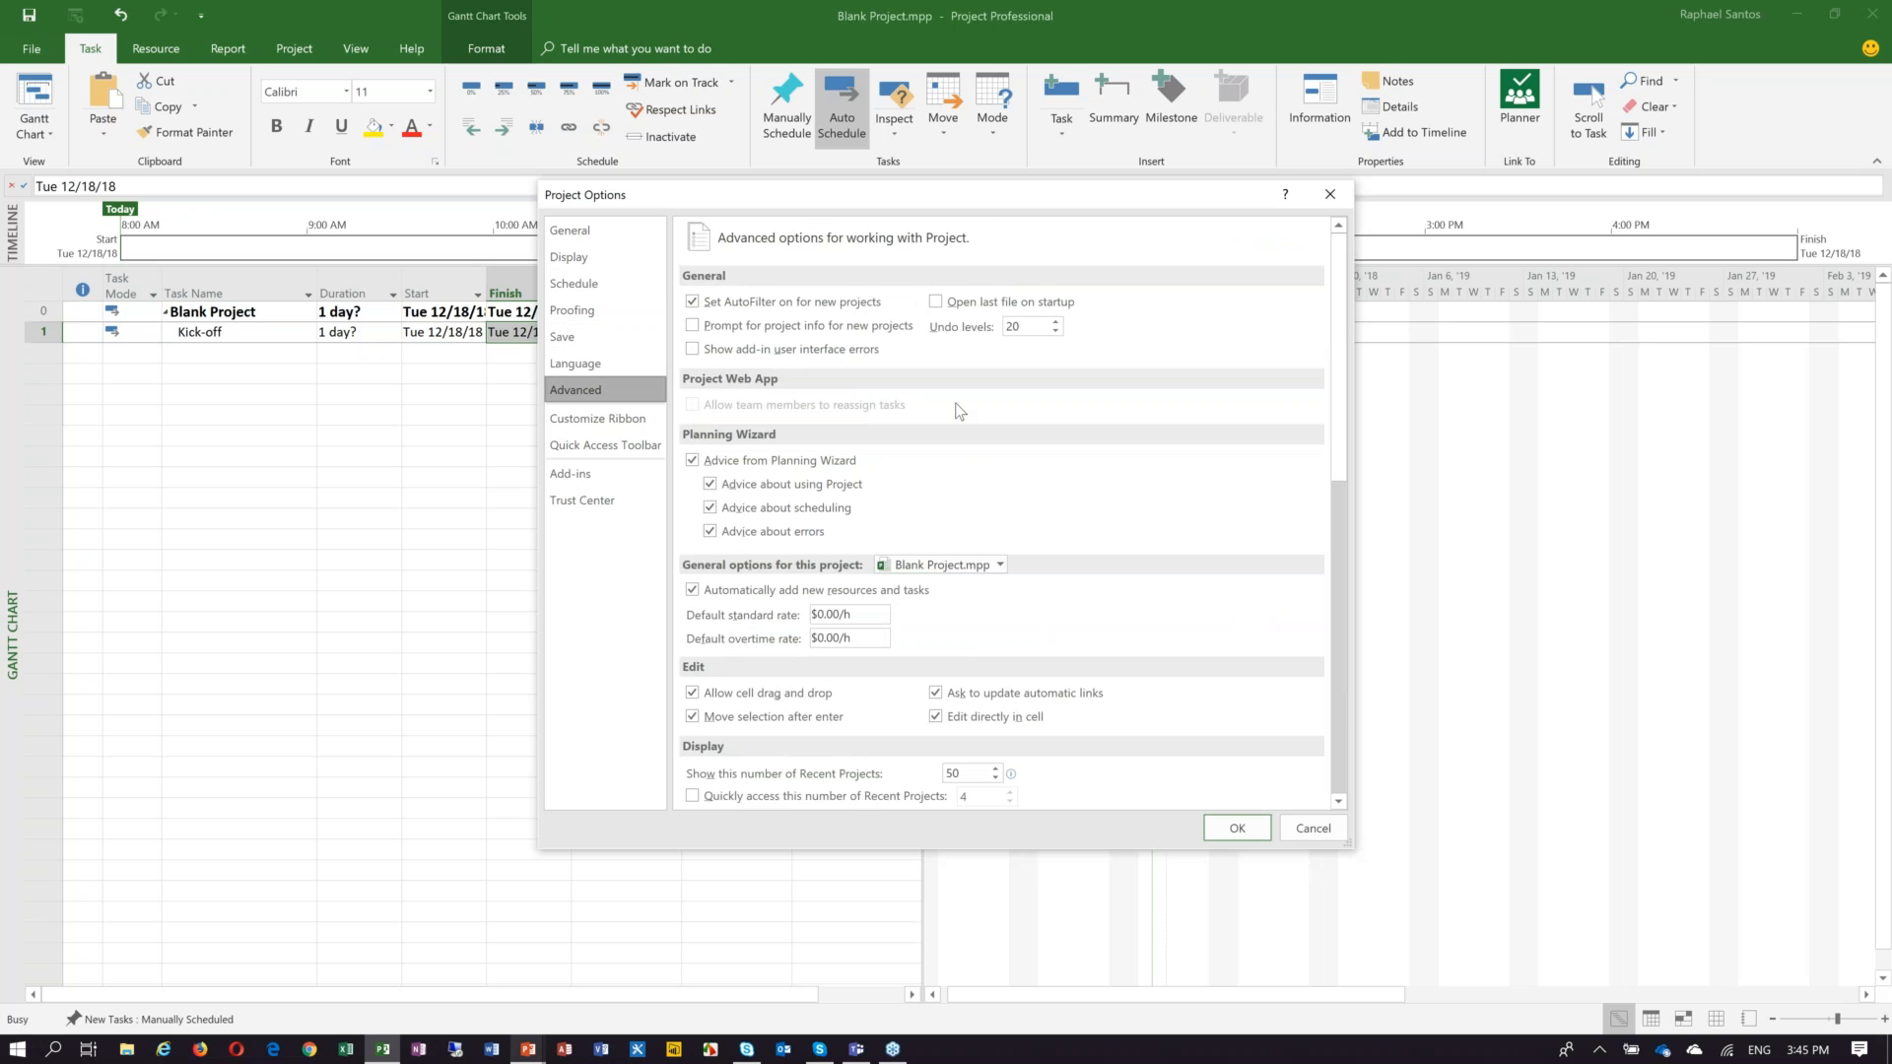
{"action": "scroll", "coordinate": [958, 410], "scroll_direction": "down", "scroll_amount": 8}
{"action": "scroll", "coordinate": [1013, 512], "scroll_direction": "up", "scroll_amount": 8}
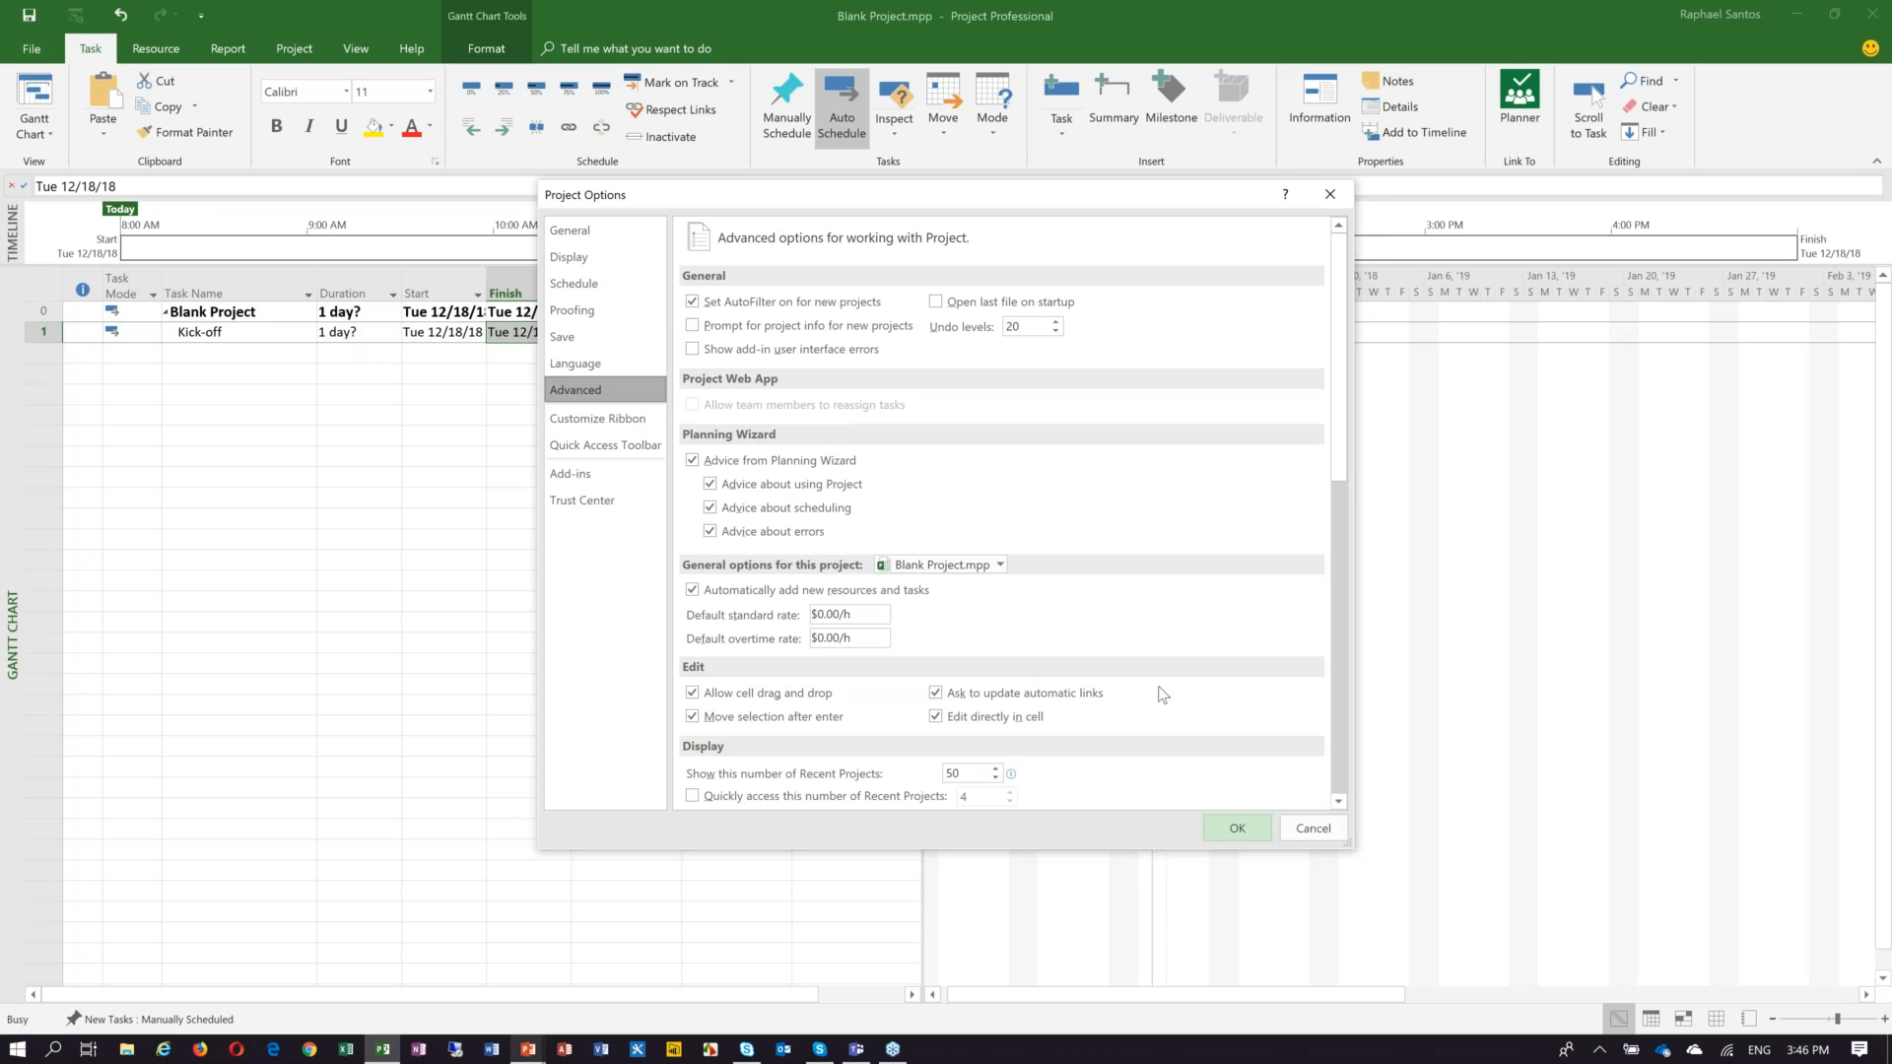
Switch to the running PowerPoint slide show and advance to the Project Metadata slide.
{"action": "key", "text": "alt+Tab"}
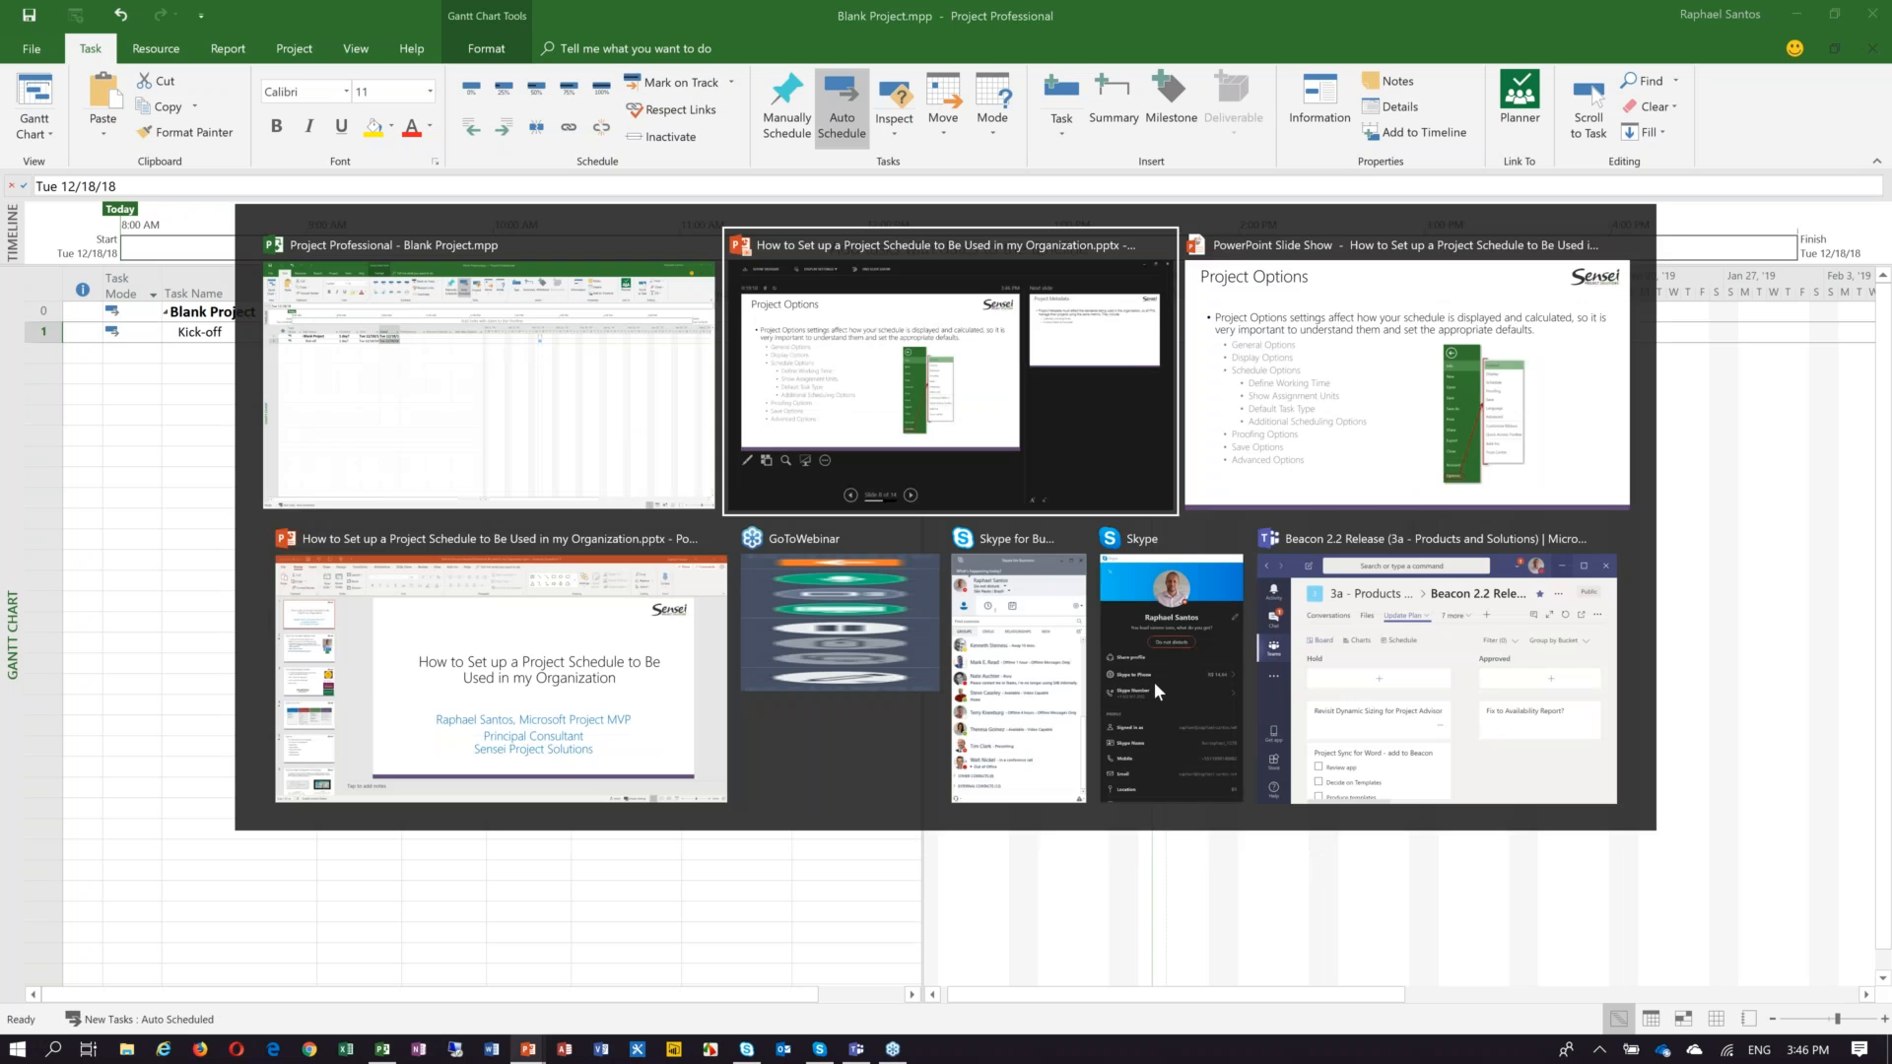
{"action": "left_click", "coordinate": [532, 1052]}
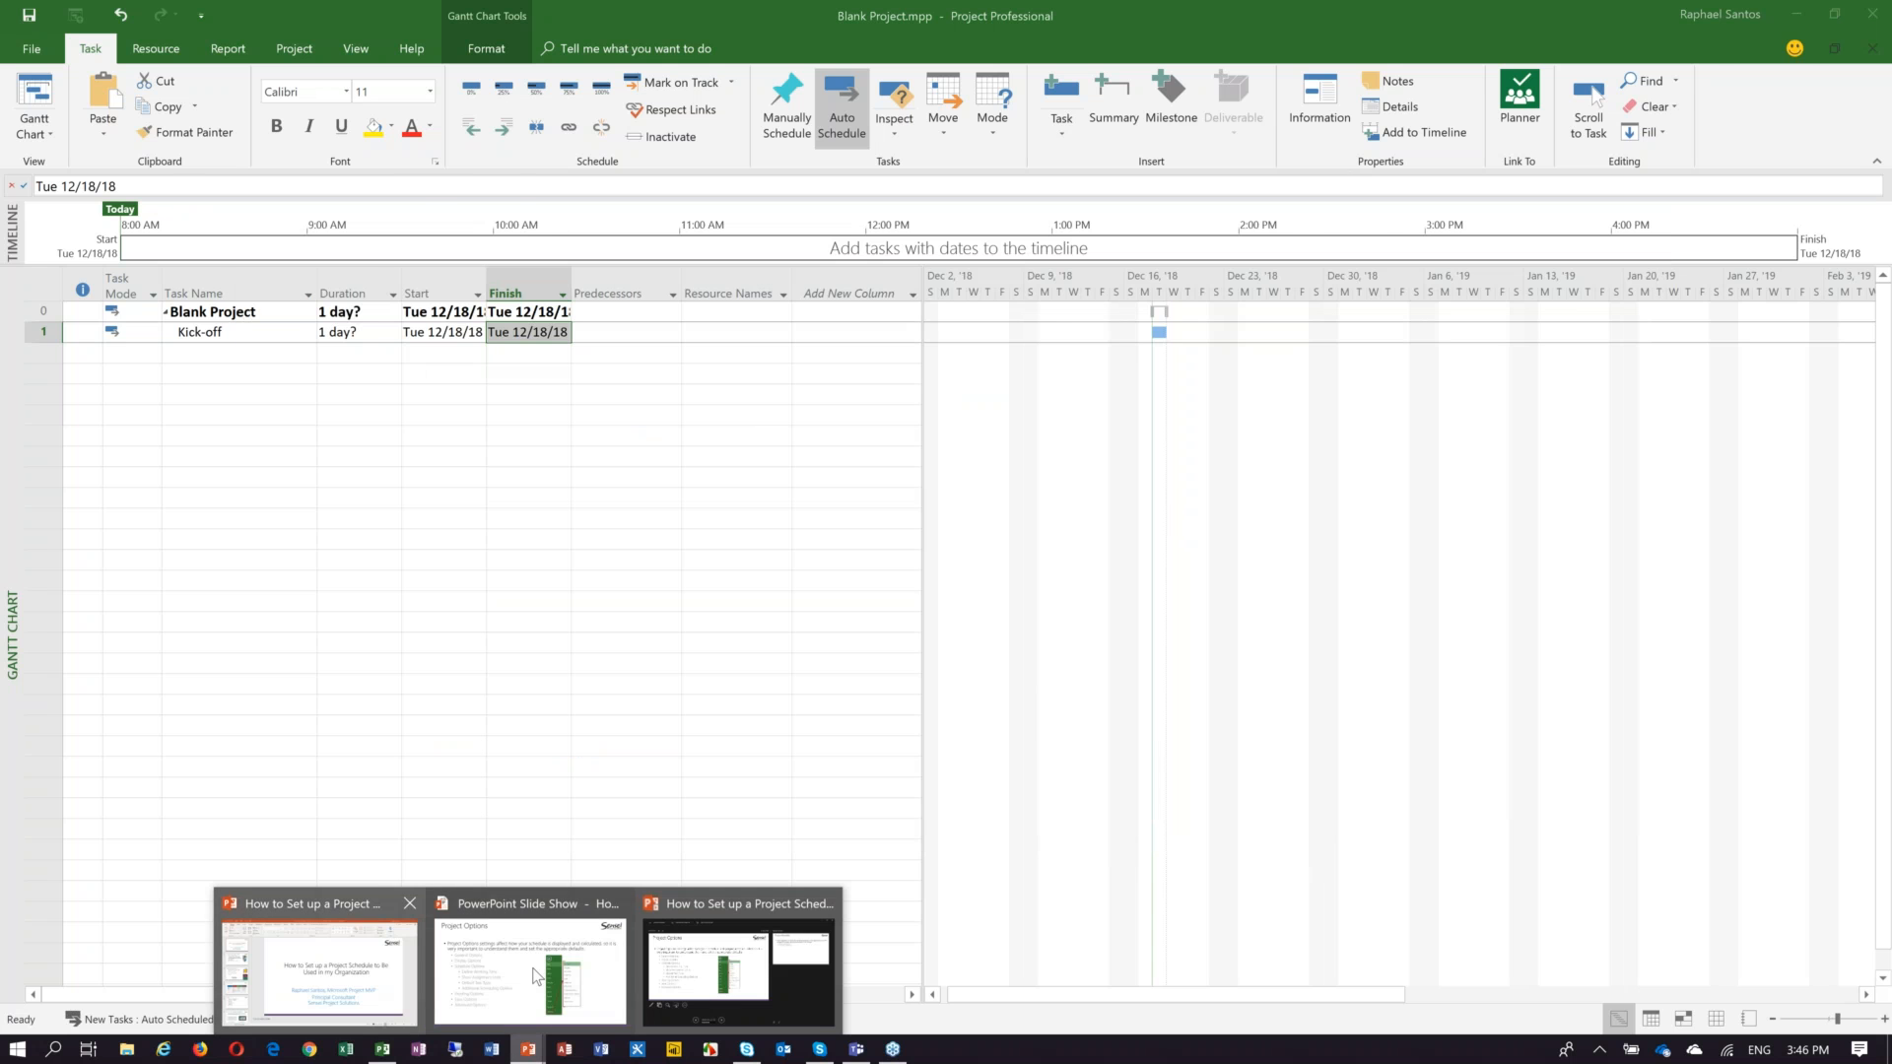
{"action": "left_click", "coordinate": [535, 973]}
{"action": "left_click", "coordinate": [544, 970]}
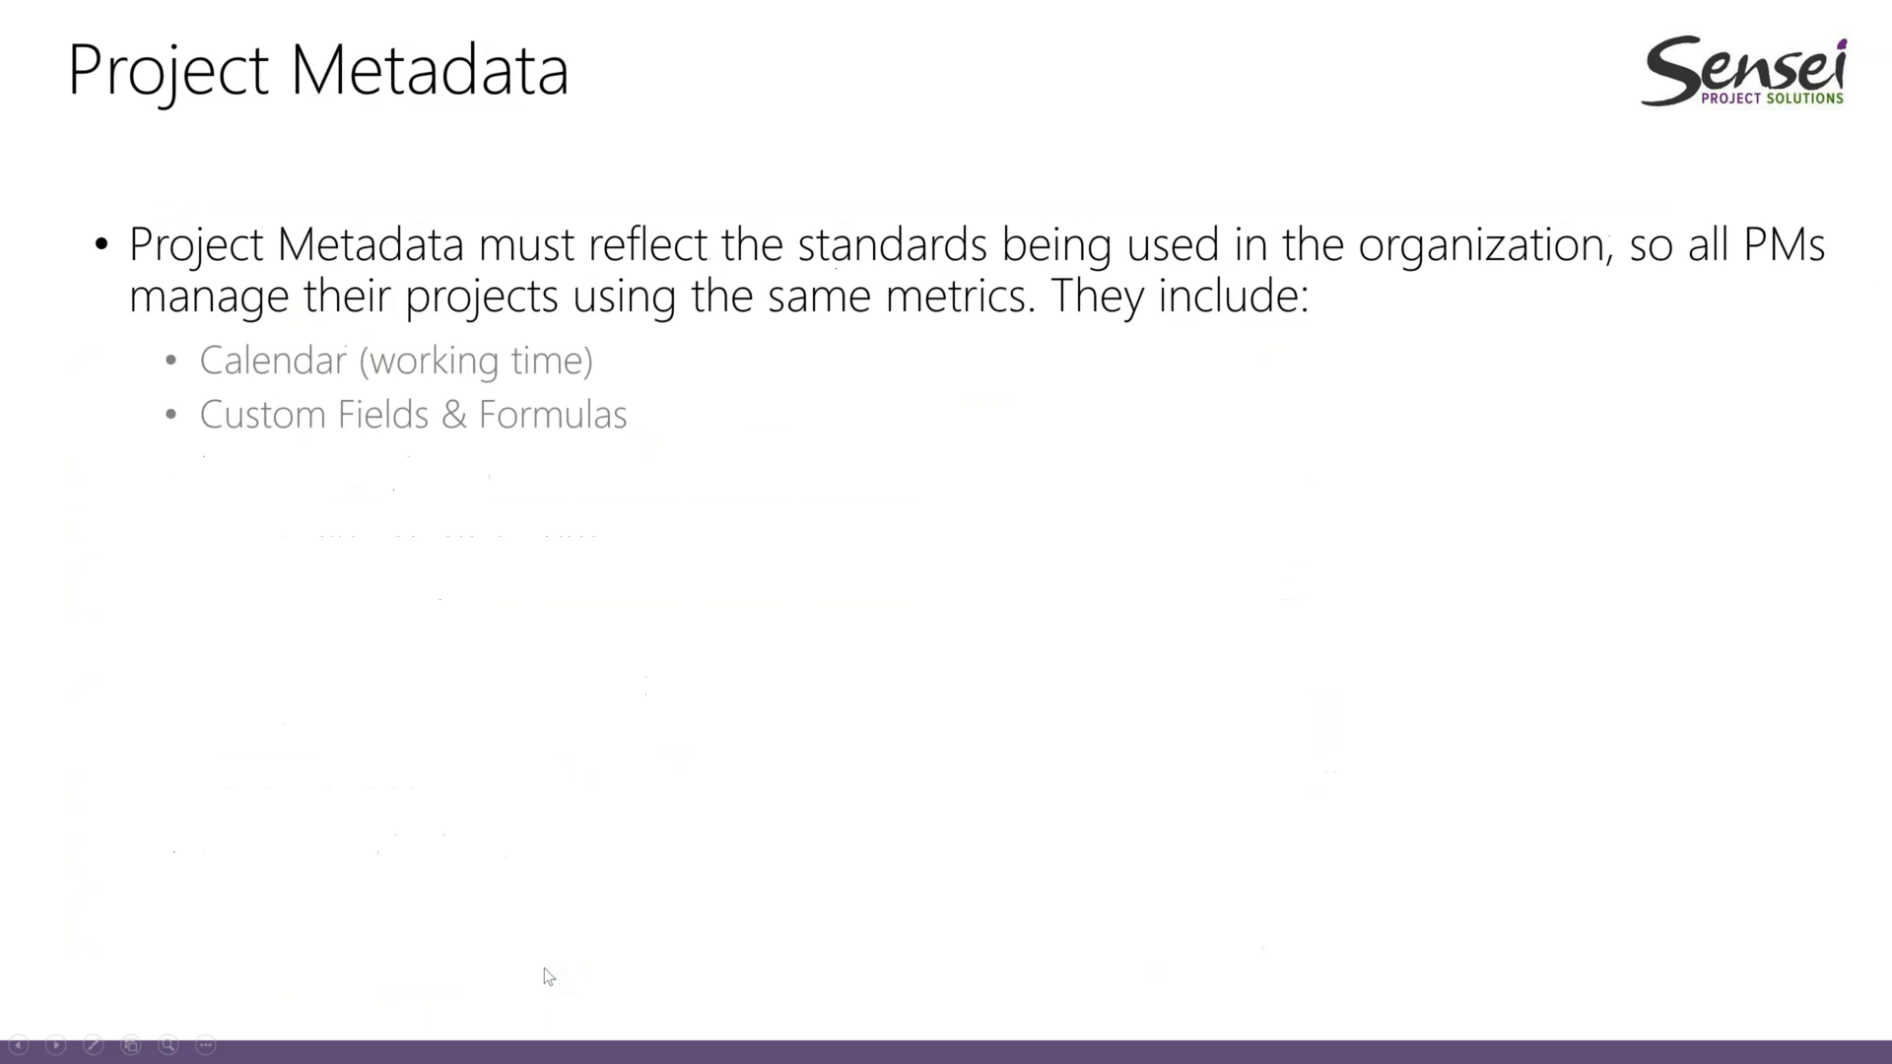
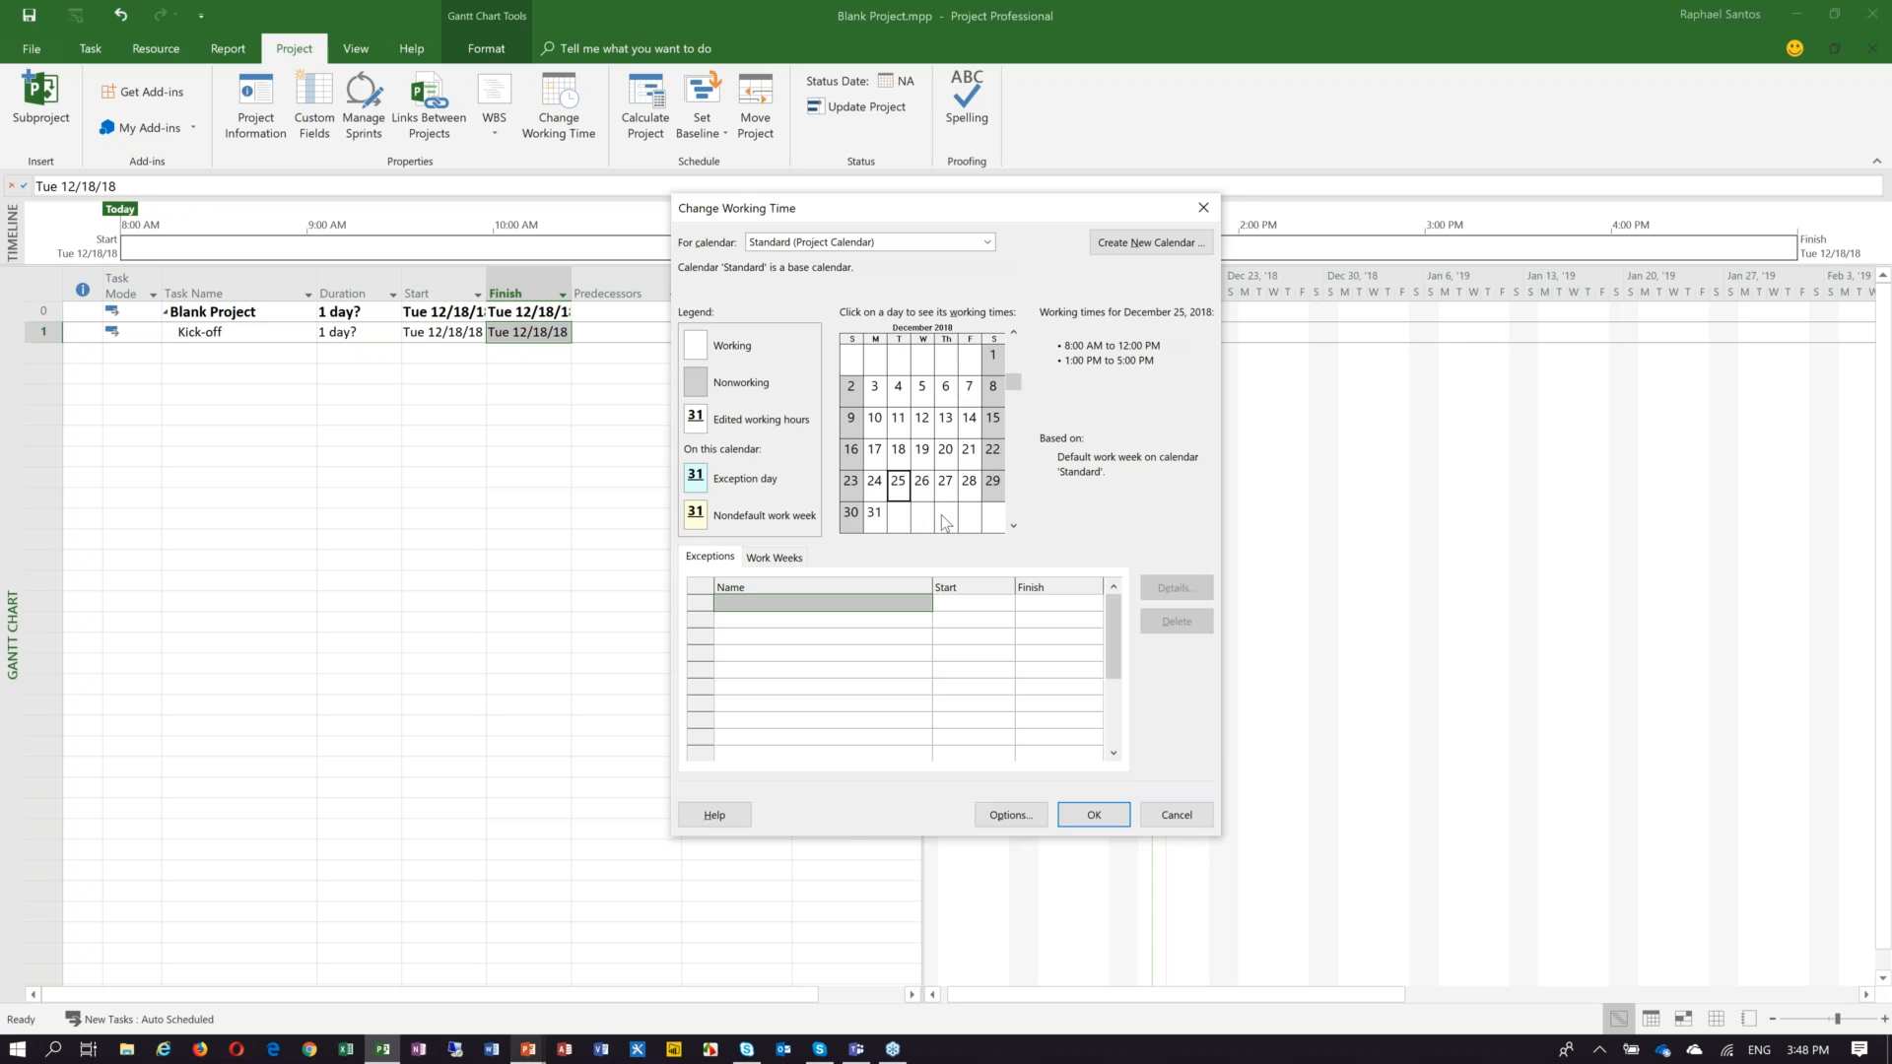
Dismiss the working time settings without changes and advance the PowerPoint slide show to Project Communication.
{"action": "left_click", "coordinate": [1192, 818]}
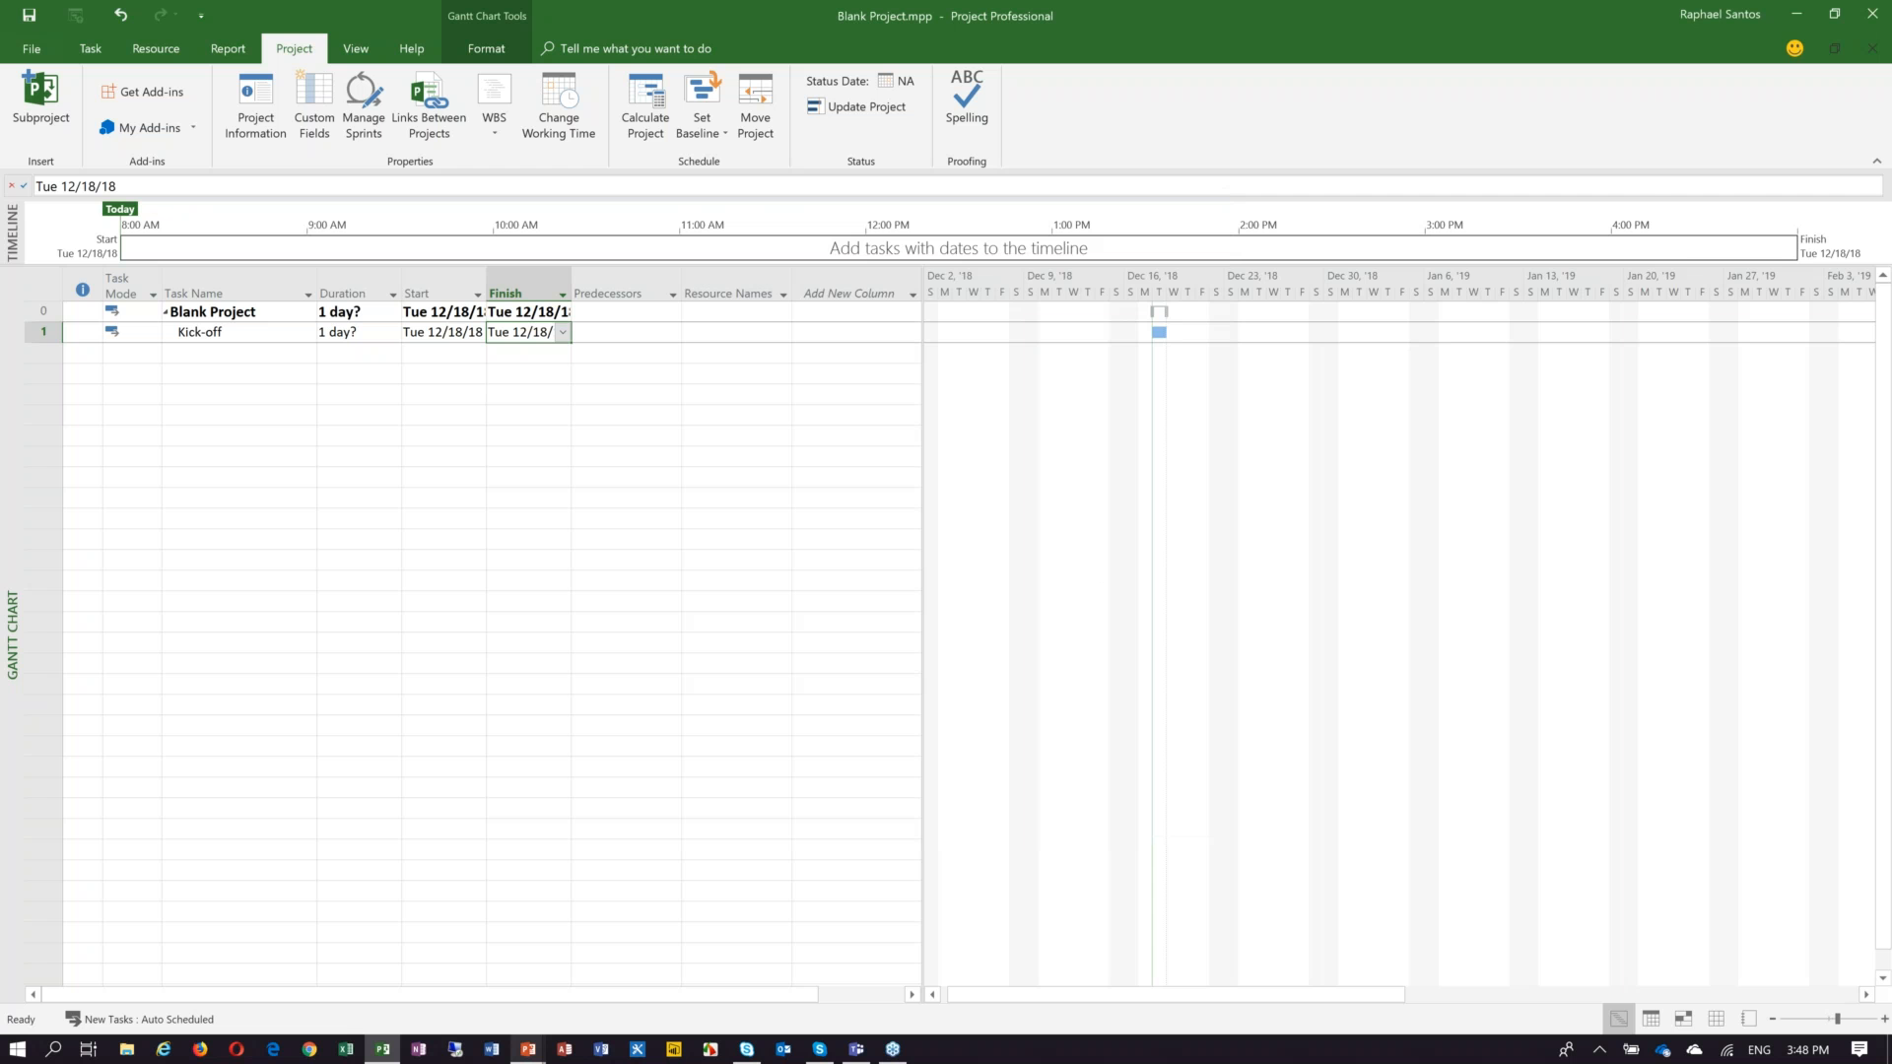
{"action": "key", "text": "alt+Tab"}
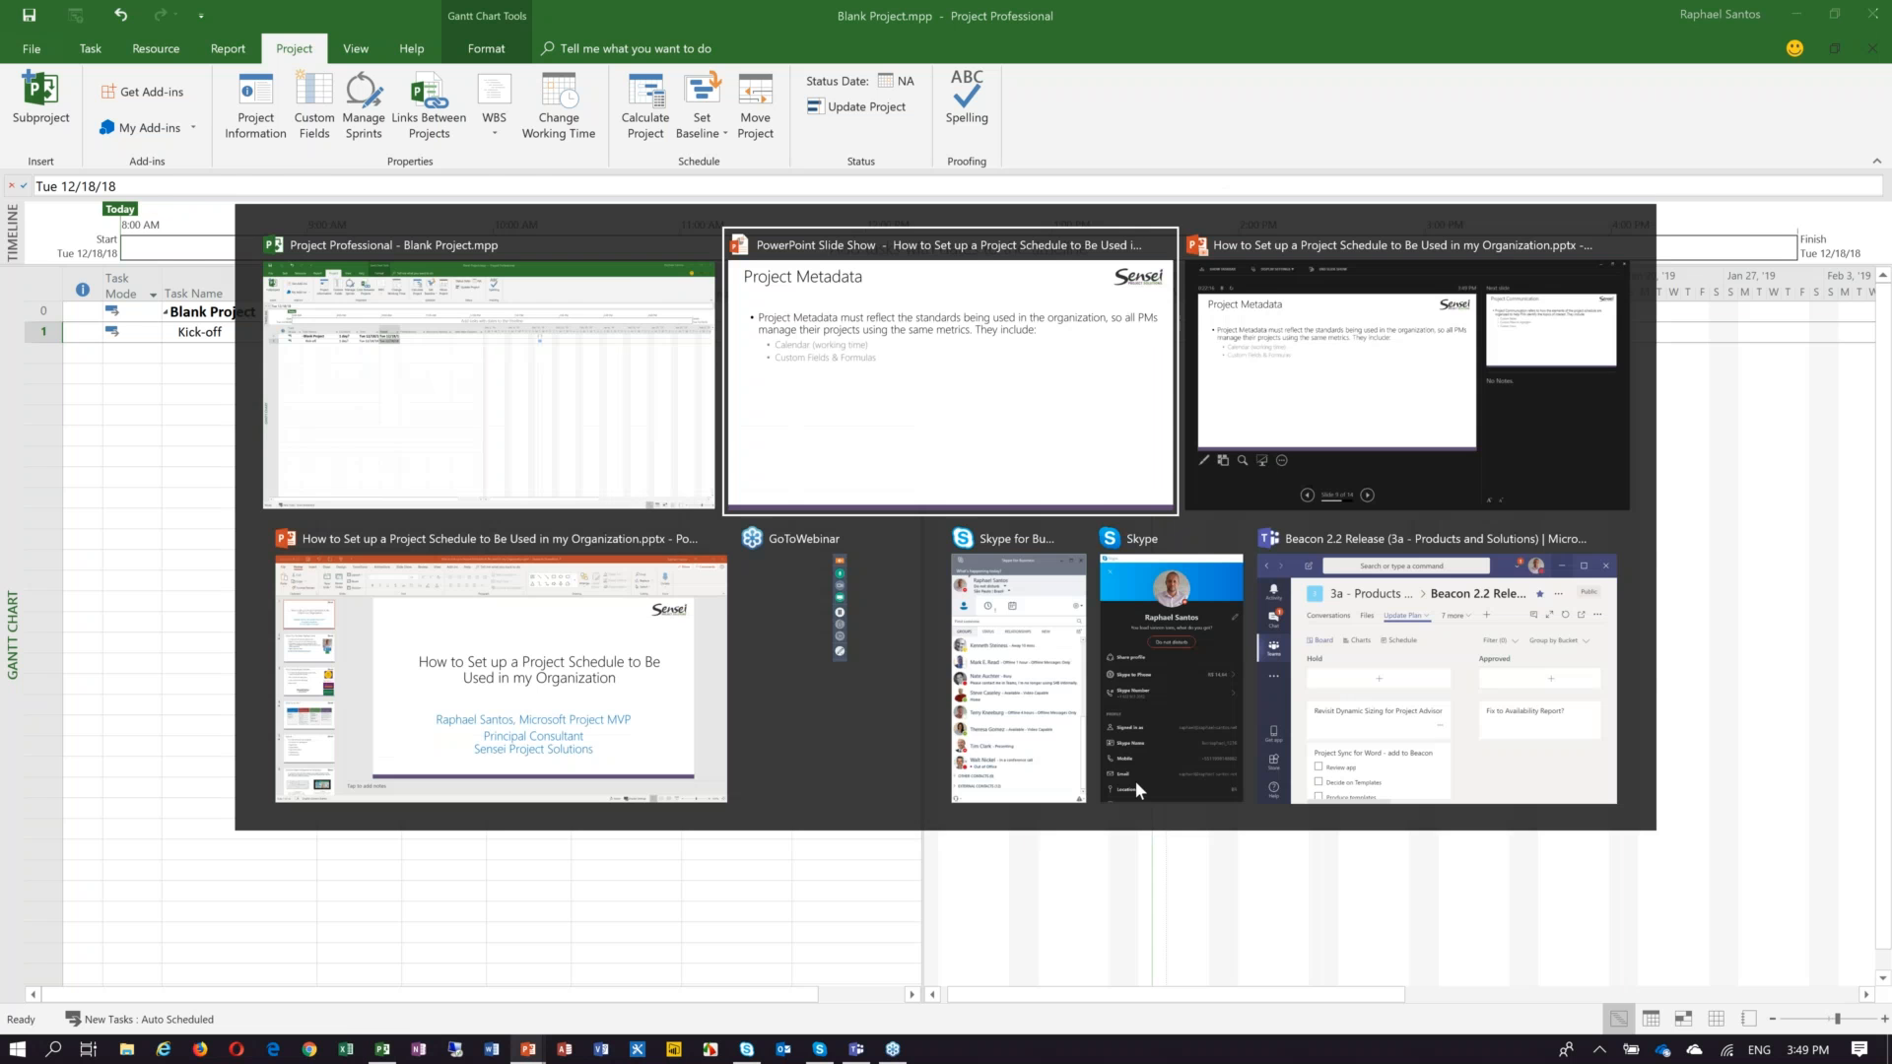
{"action": "key", "text": "Right"}
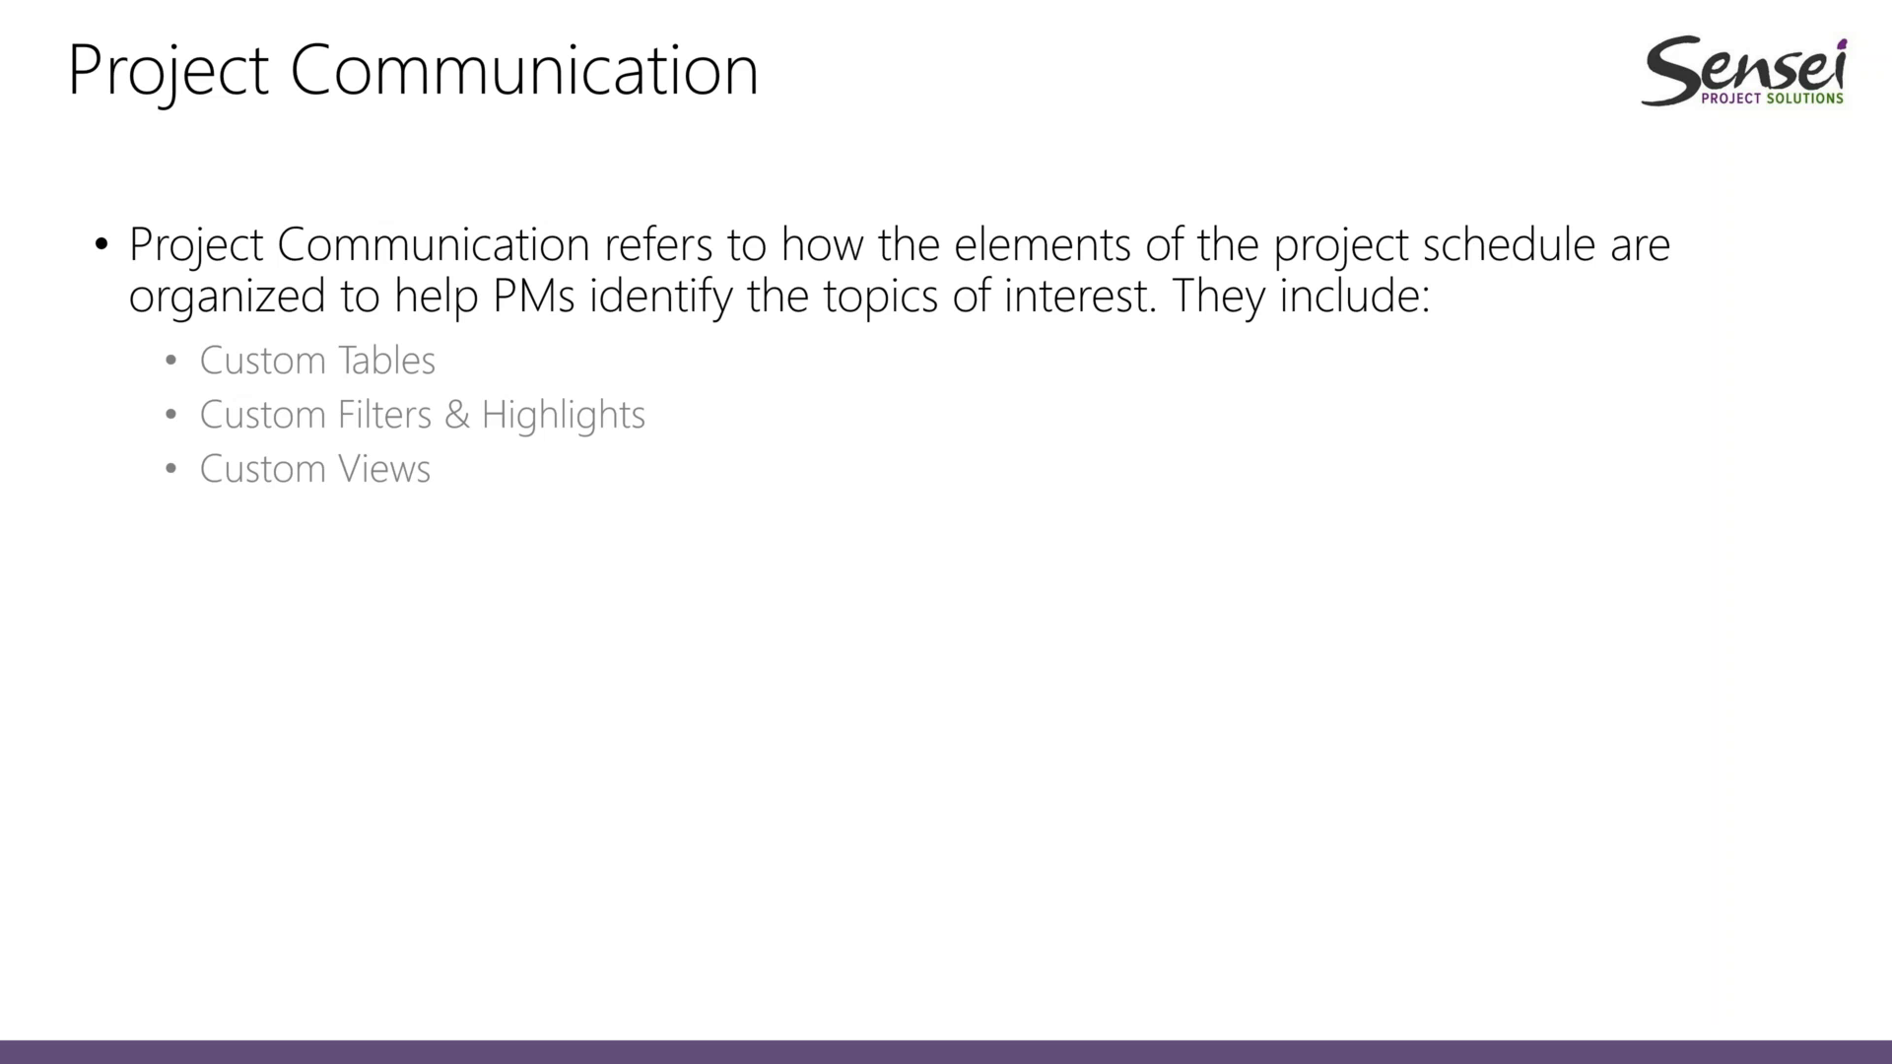
Switch back to Microsoft Project, apply the Gantt Chart view and widen the task table area beside the chart.
{"action": "key", "text": "alt+Tab"}
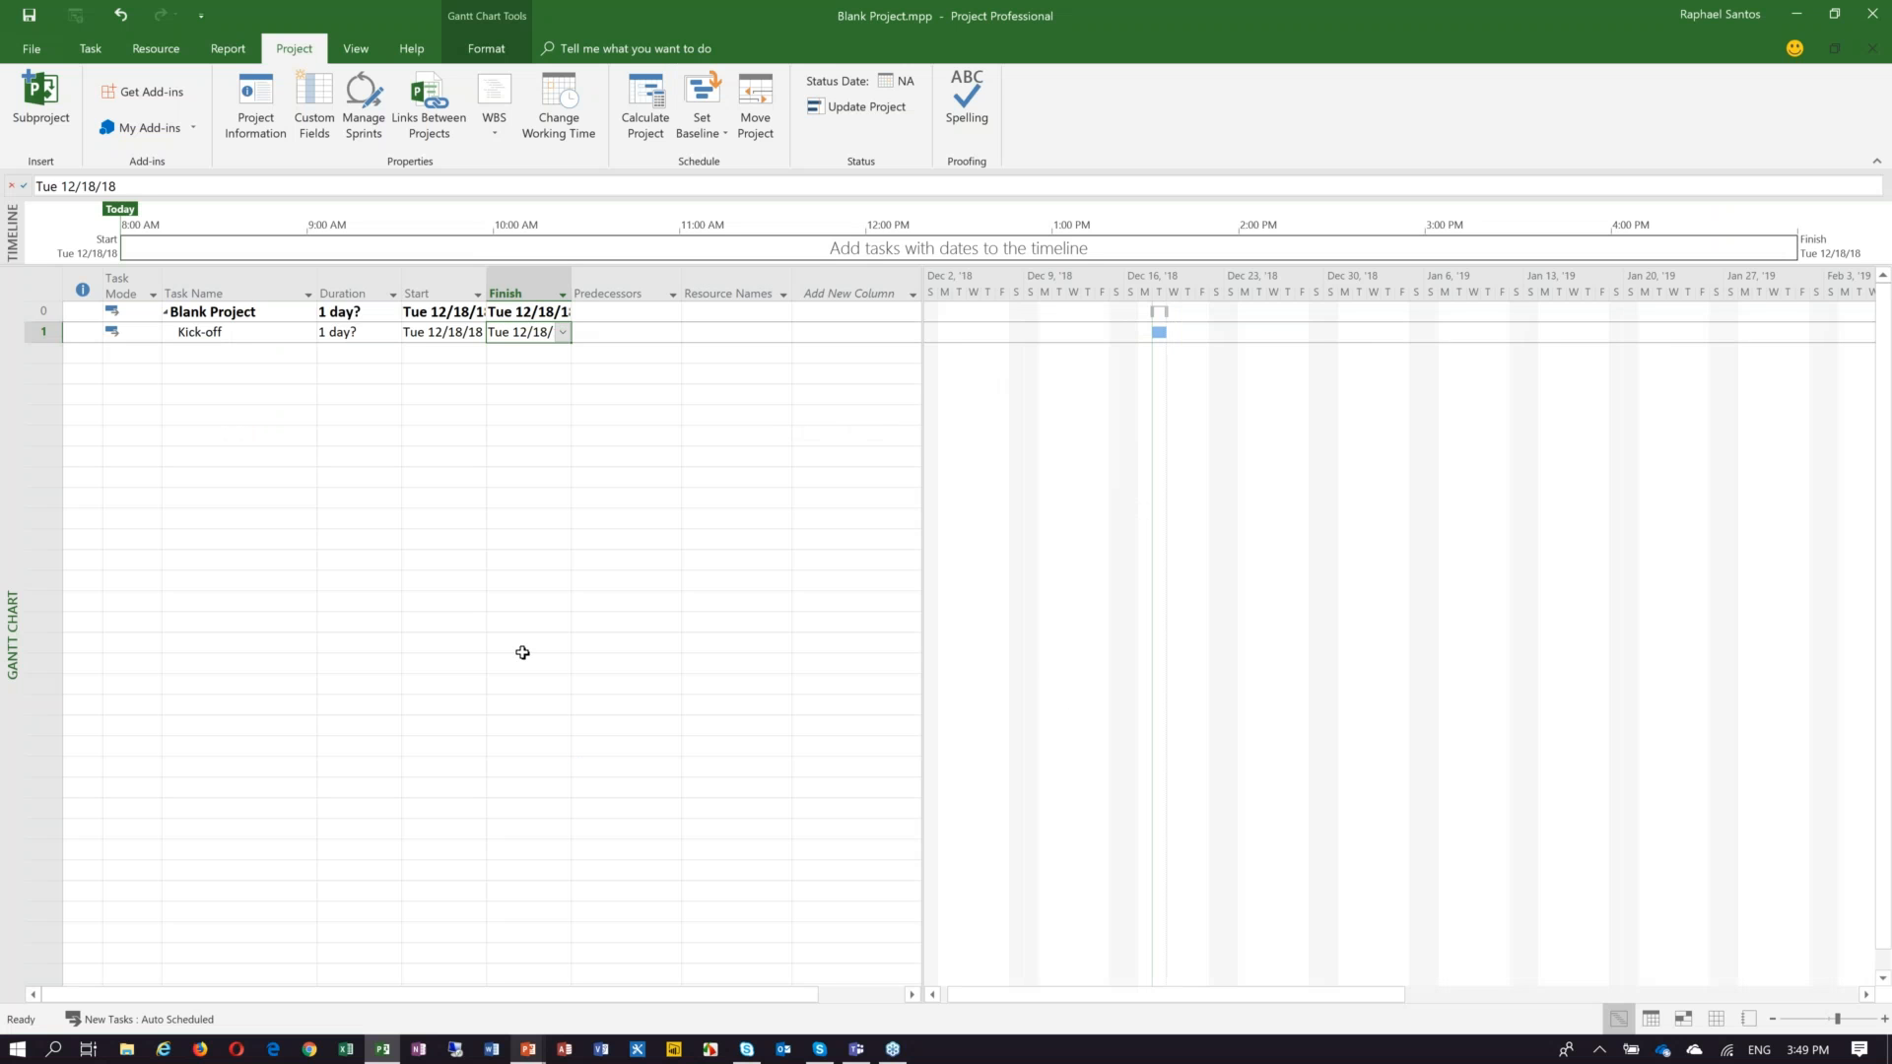
{"action": "left_click", "coordinate": [525, 645]}
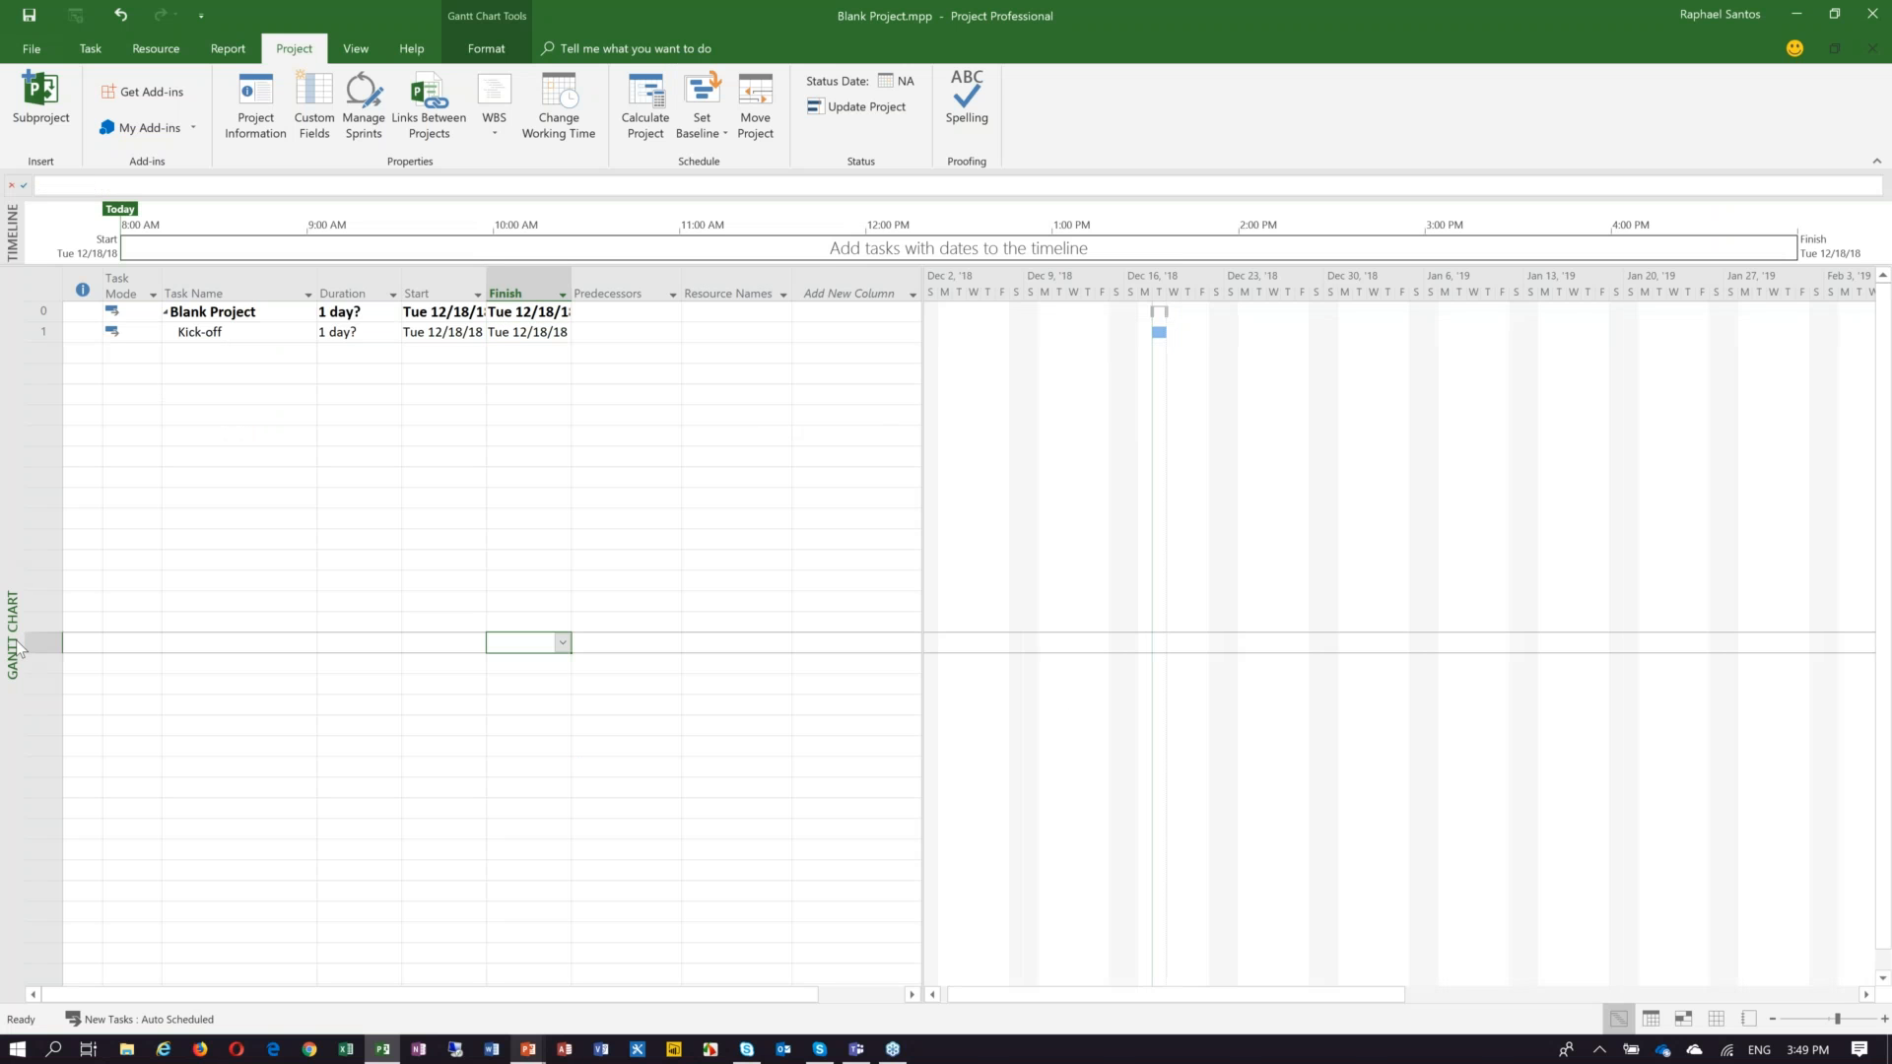
{"action": "left_click", "coordinate": [89, 48]}
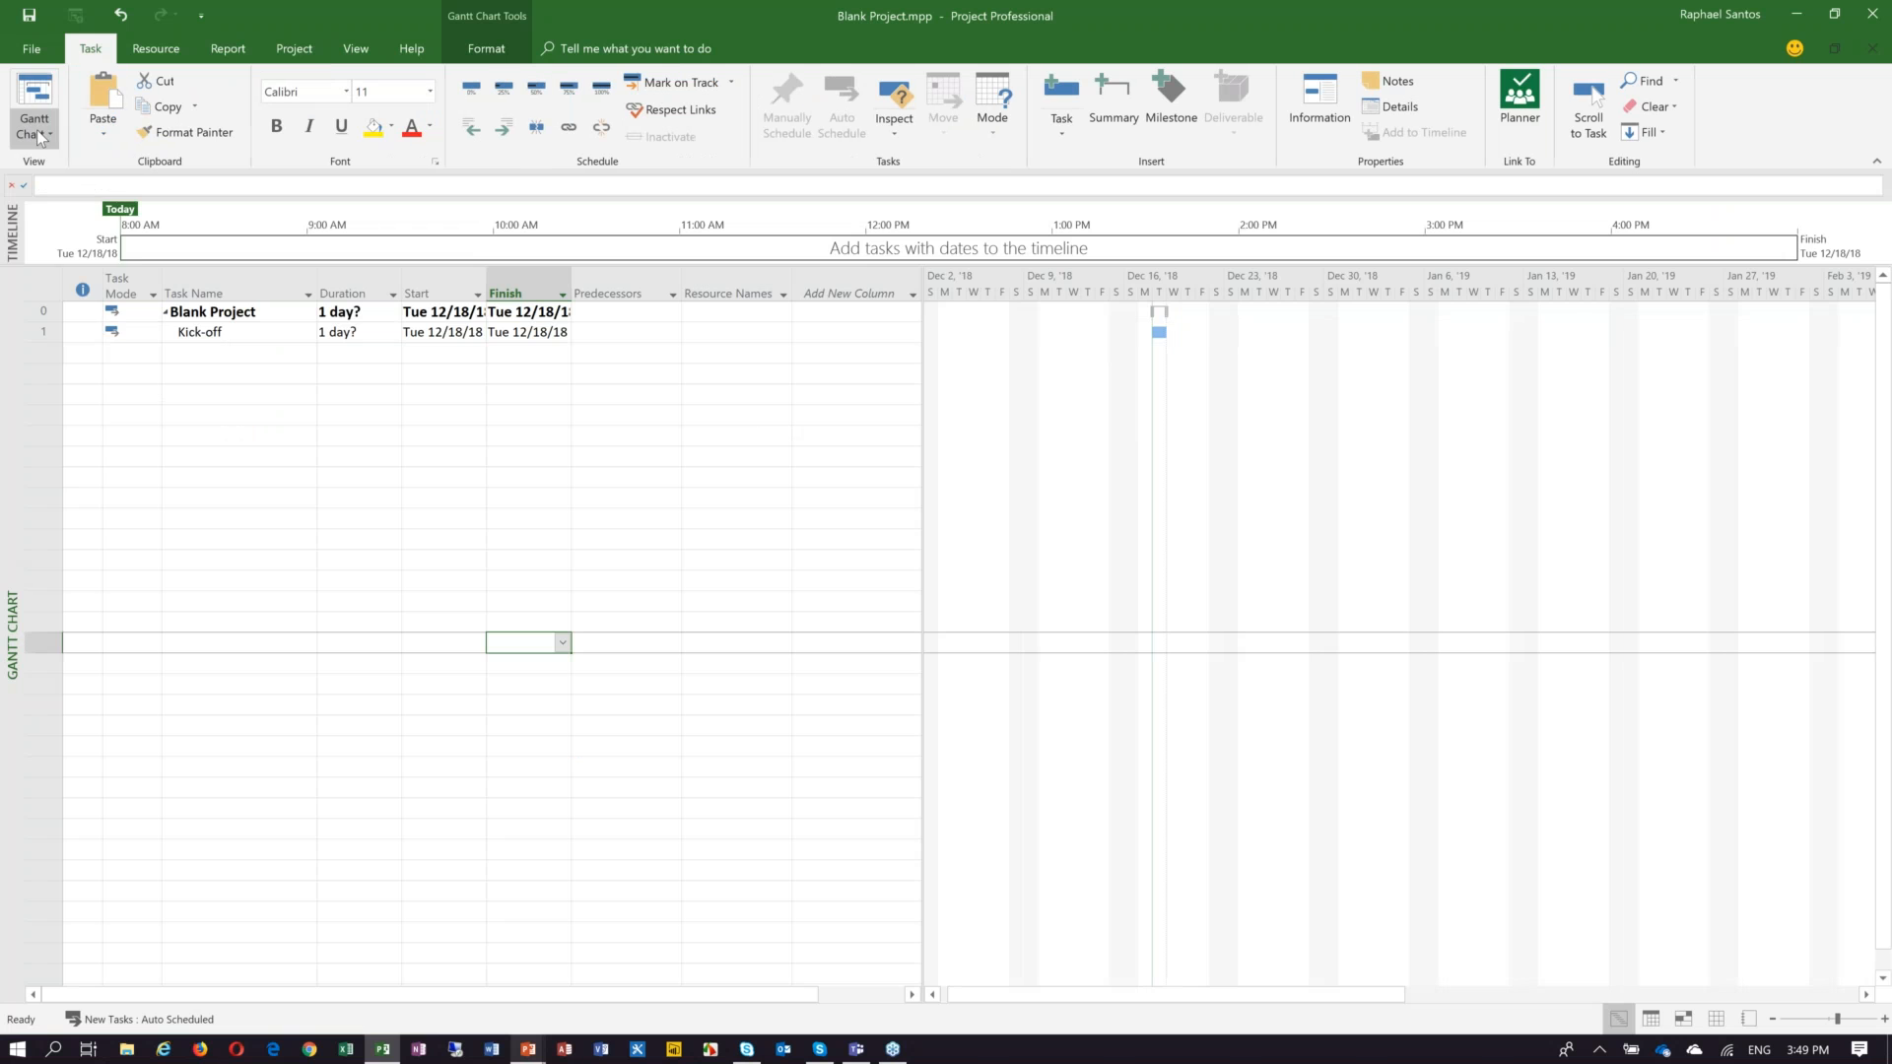
{"action": "left_click", "coordinate": [40, 136]}
{"action": "left_click", "coordinate": [69, 264]}
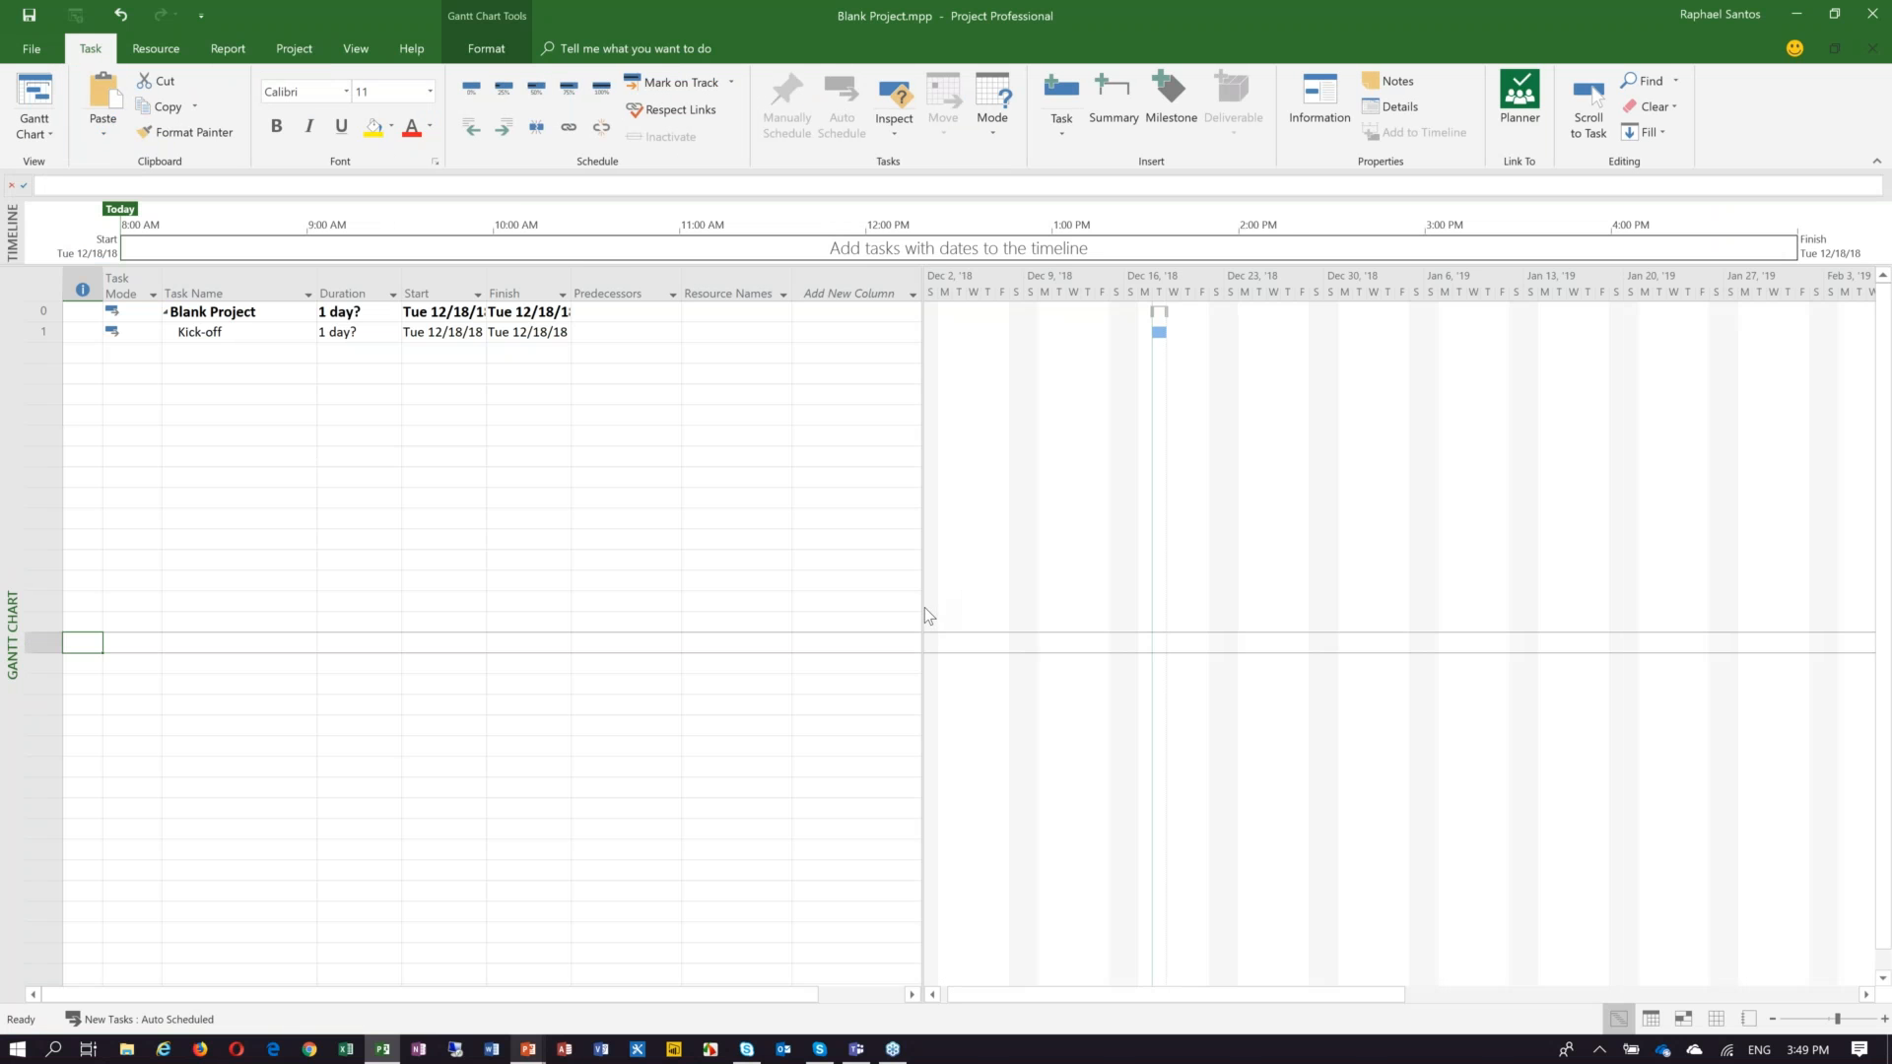
{"action": "left_click_drag", "start_coordinate": [924, 609], "coordinate": [1222, 644]}
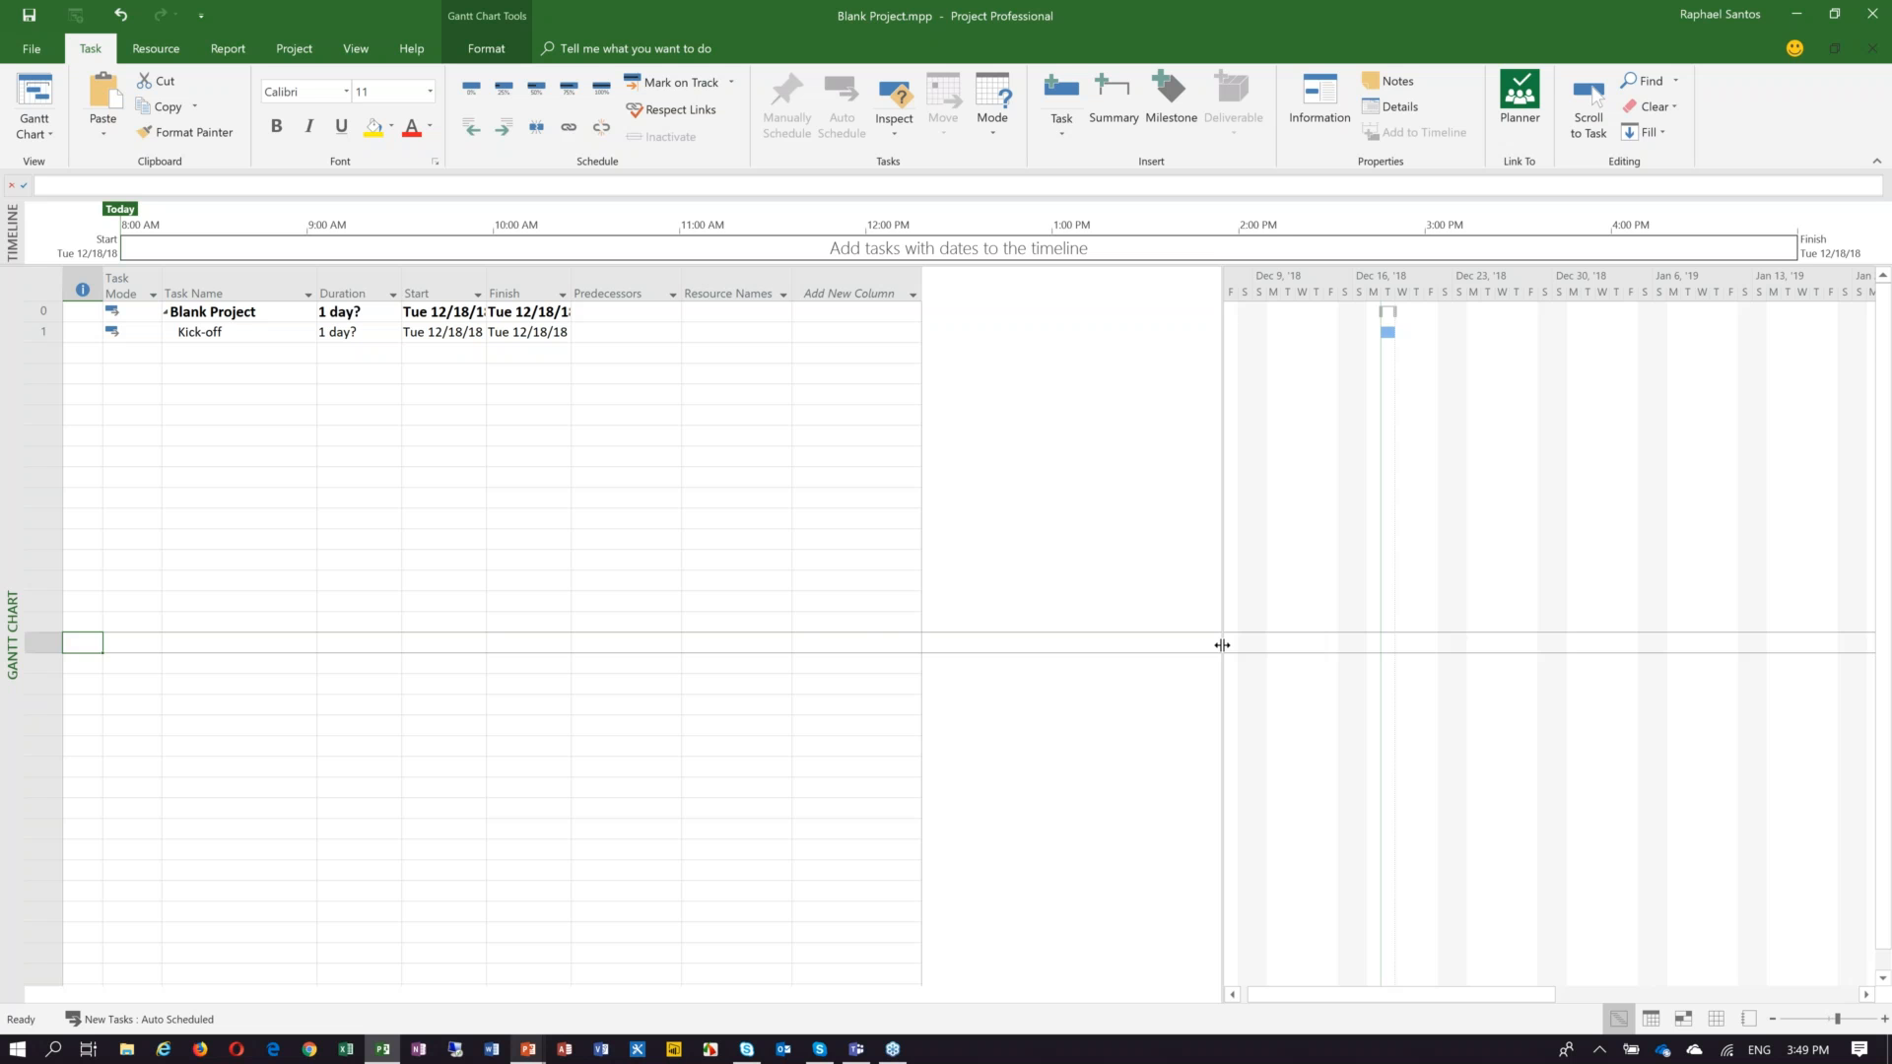
Add Cost, Work and Baseline Finish columns to the task table.
{"action": "left_click", "coordinate": [850, 293]}
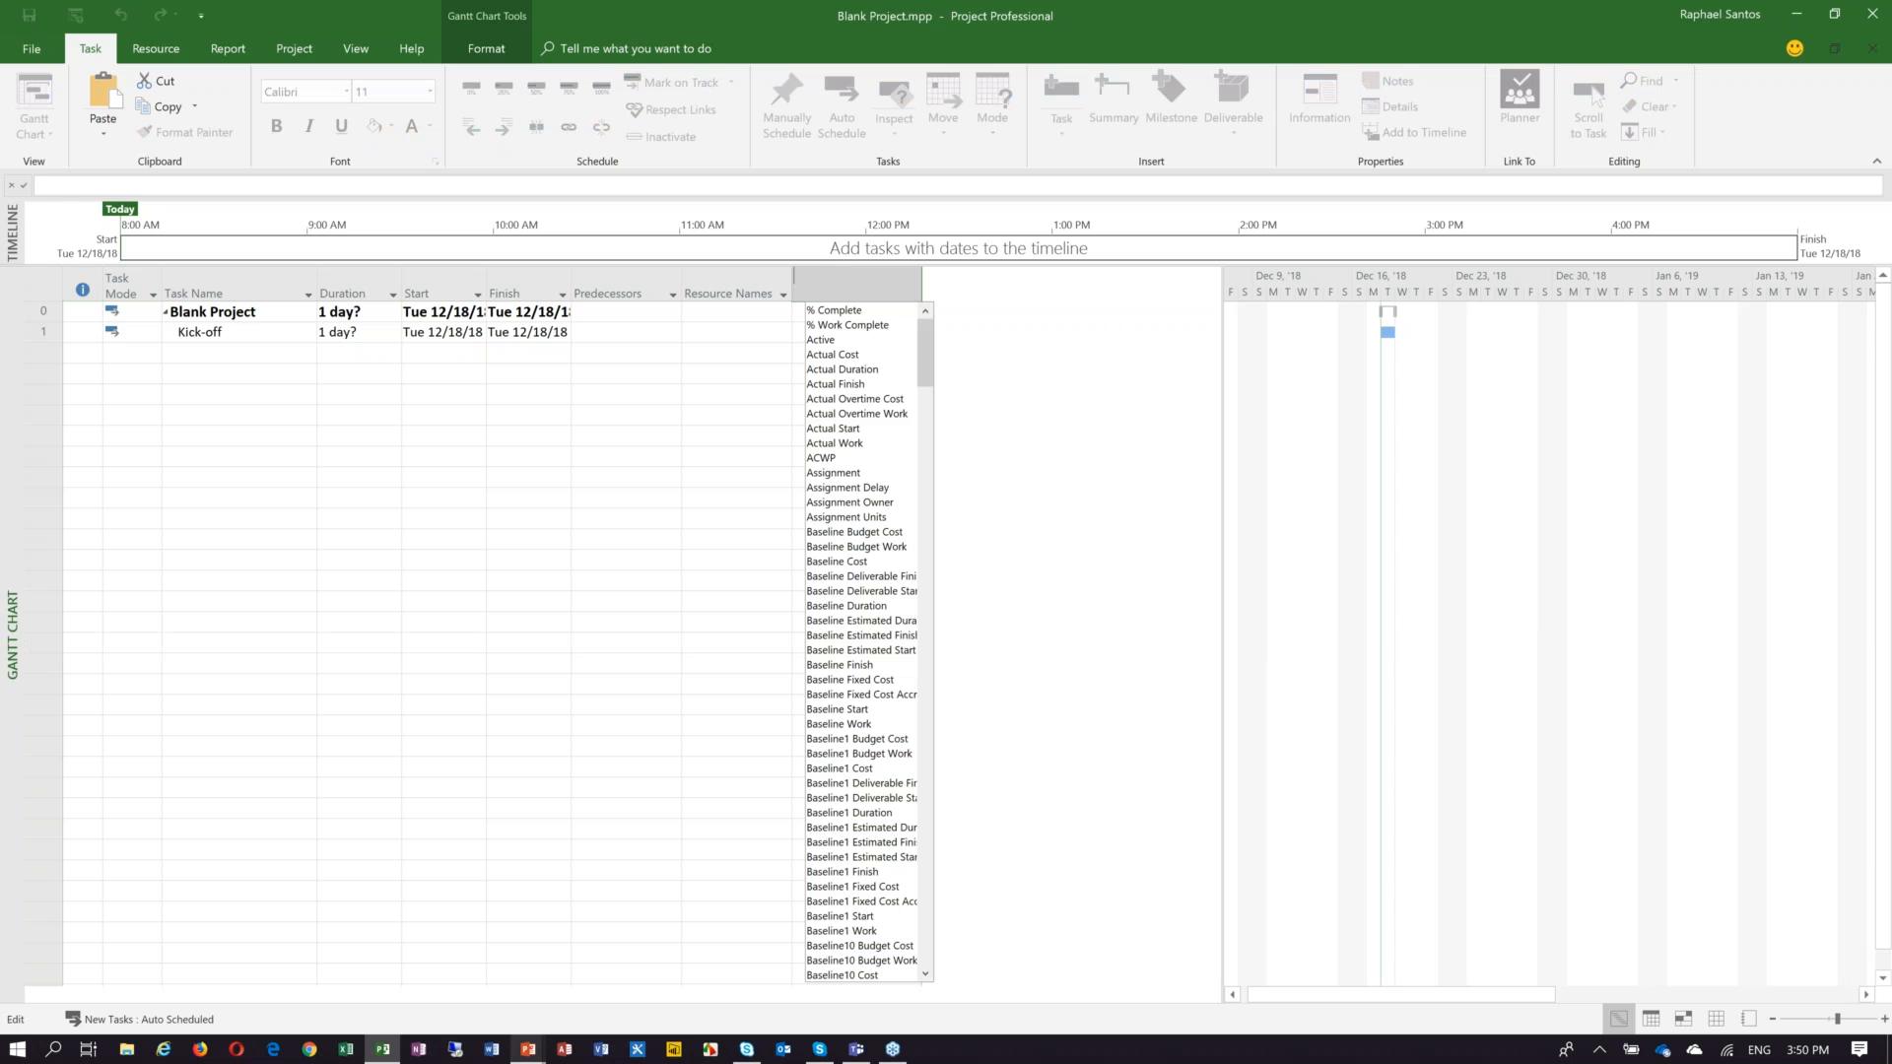
{"action": "type", "text": "cost"}
{"action": "key", "text": "Return"}
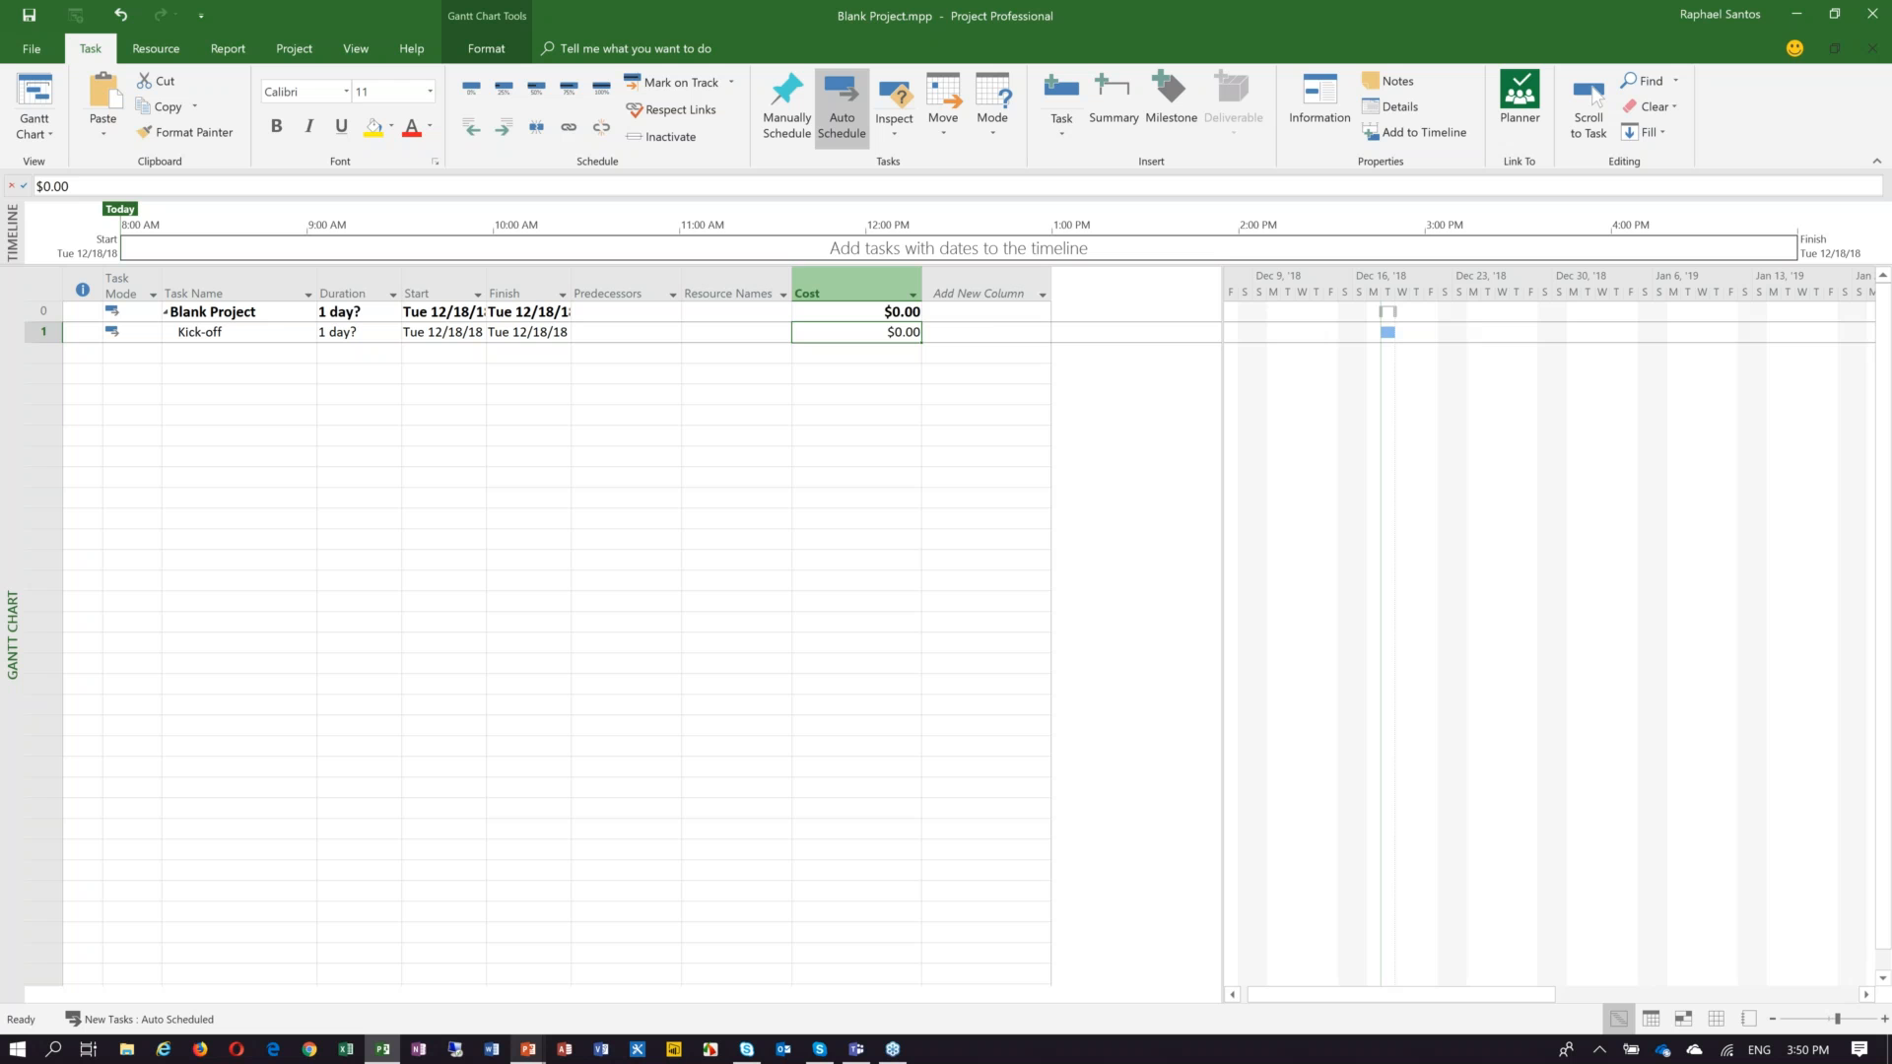
{"action": "type", "text": "work"}
{"action": "key", "text": "Return"}
{"action": "key", "text": "Return"}
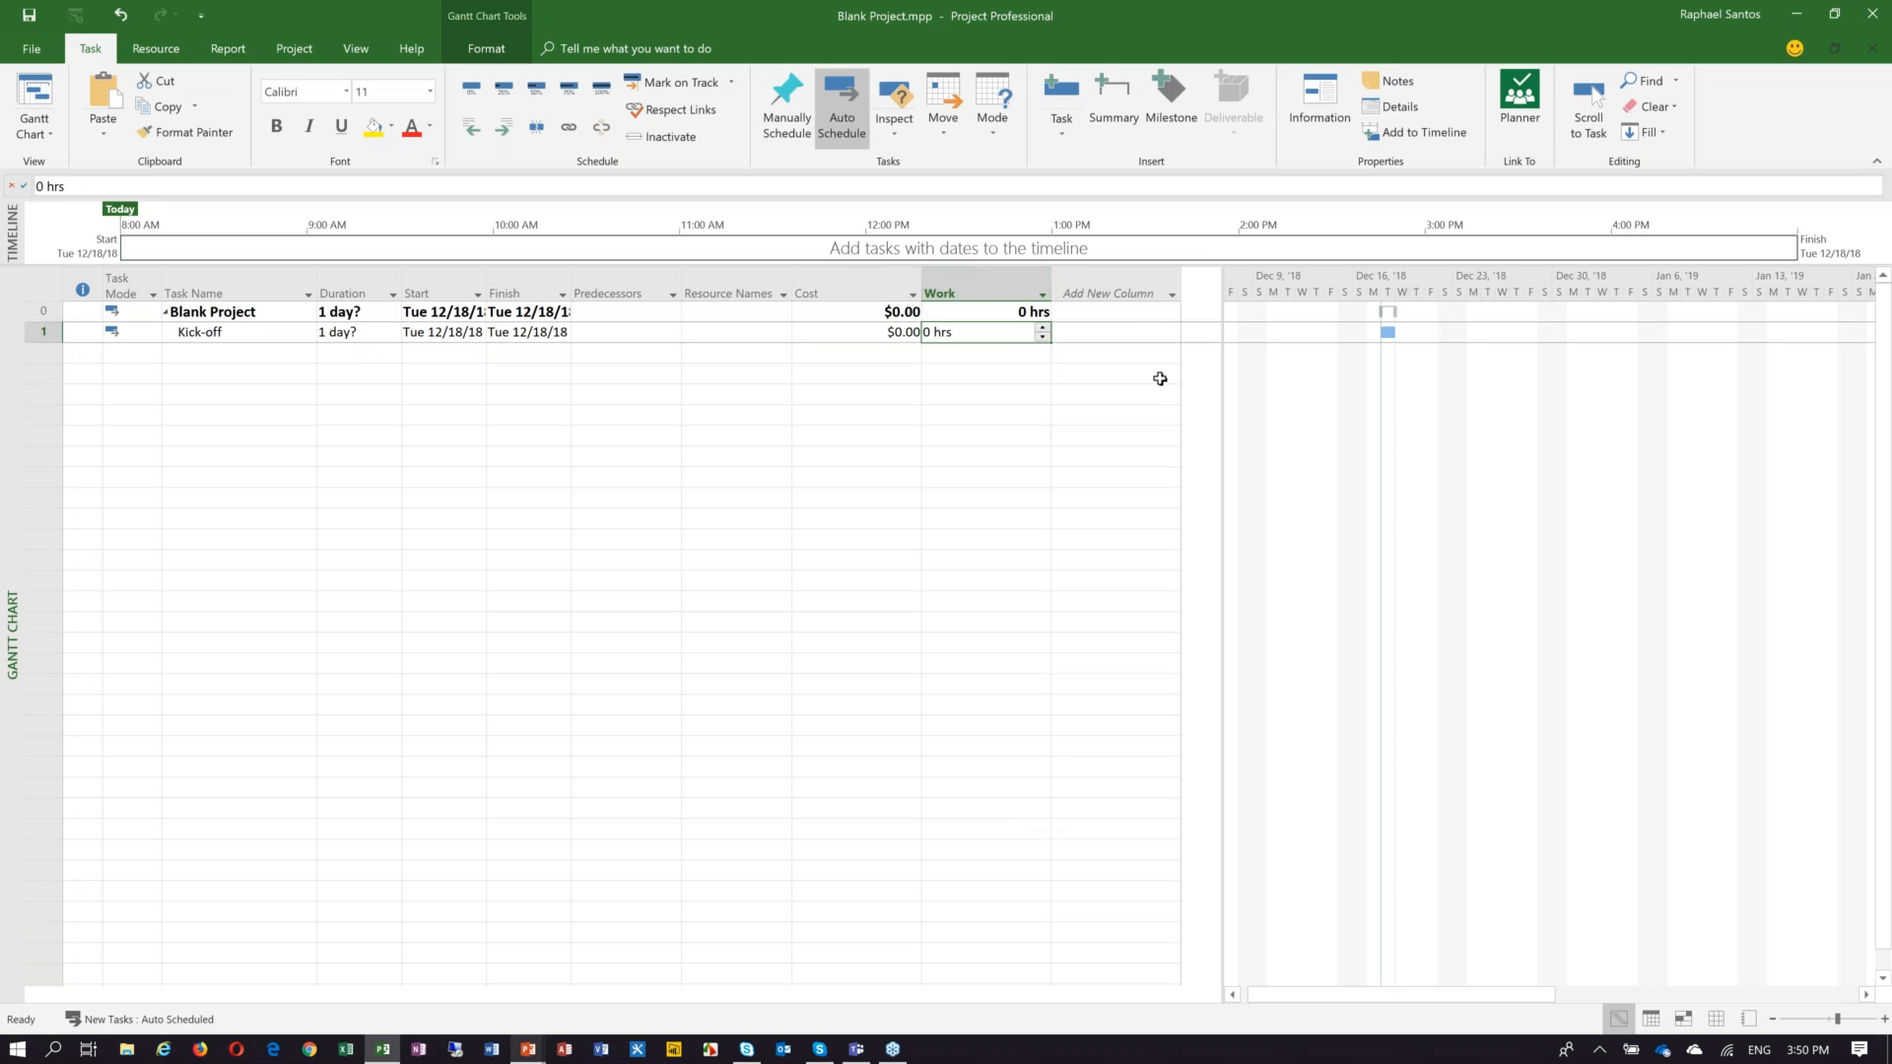
{"action": "left_click", "coordinate": [1132, 282]}
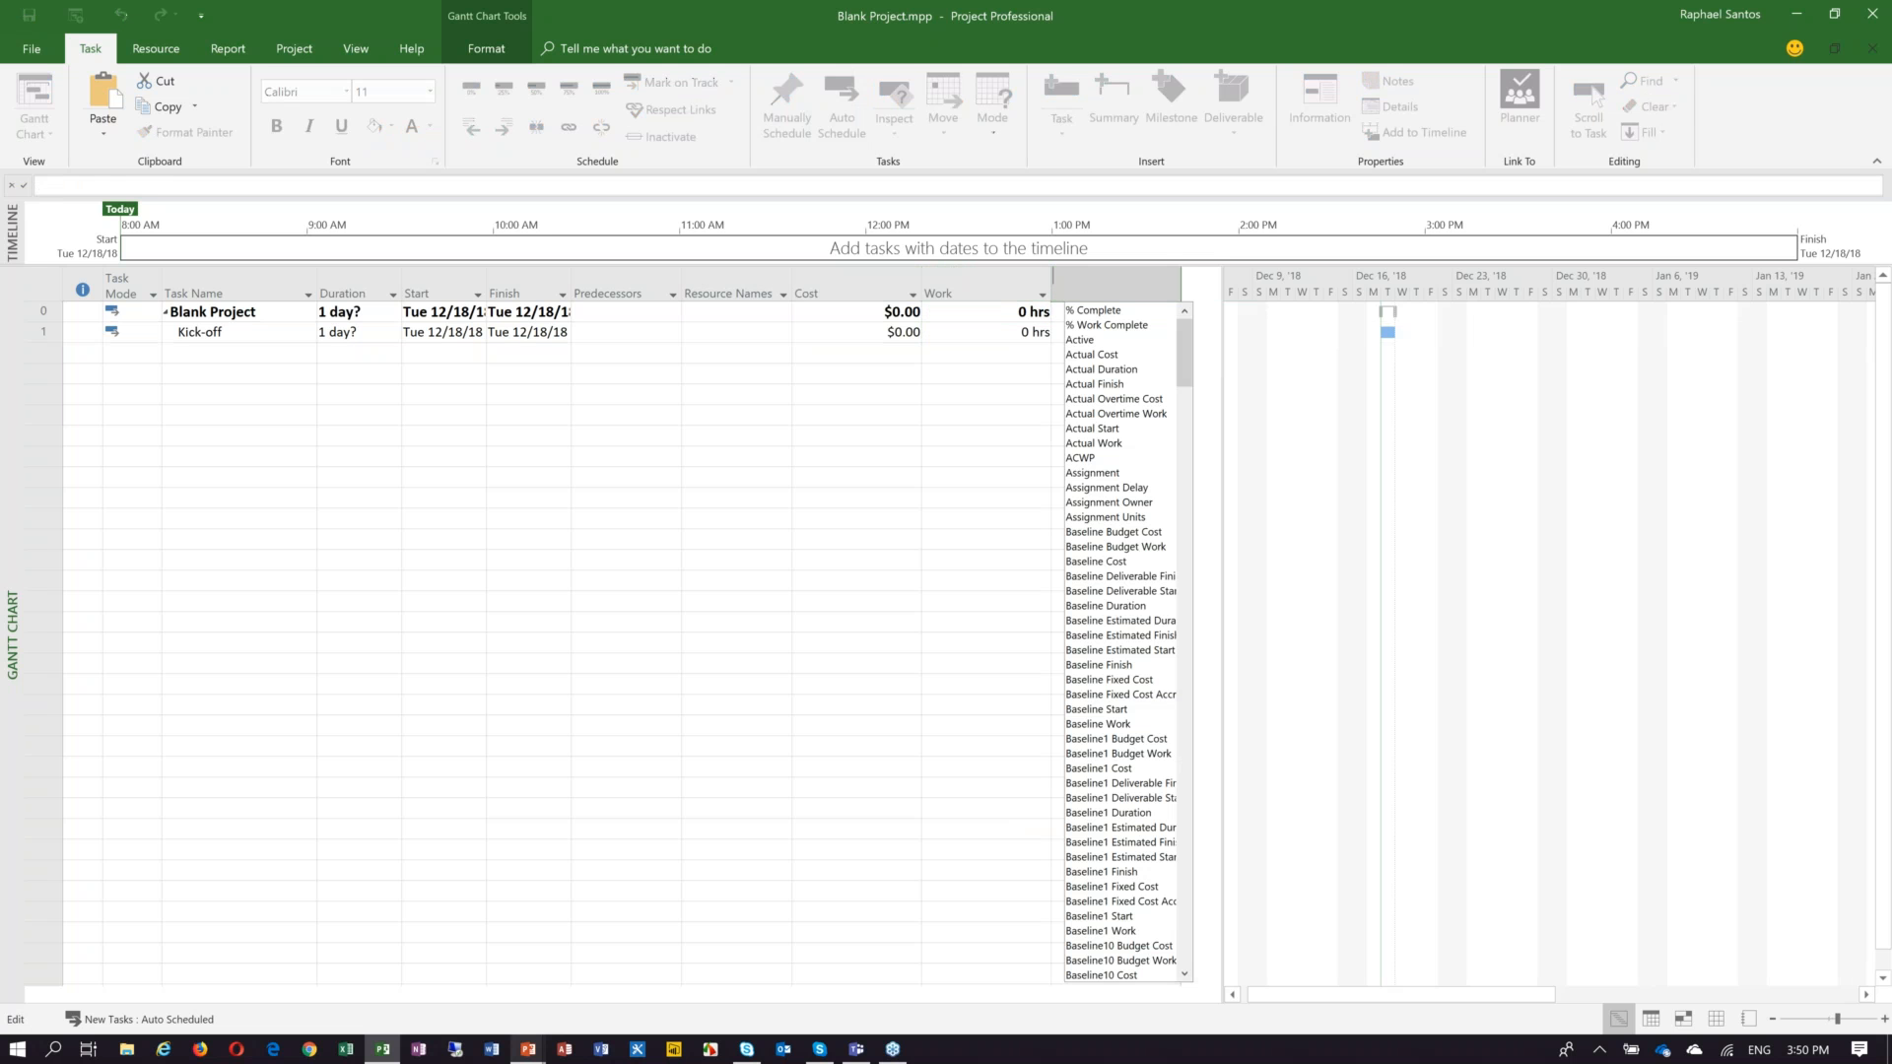
{"action": "type", "text": "baseline finish"}
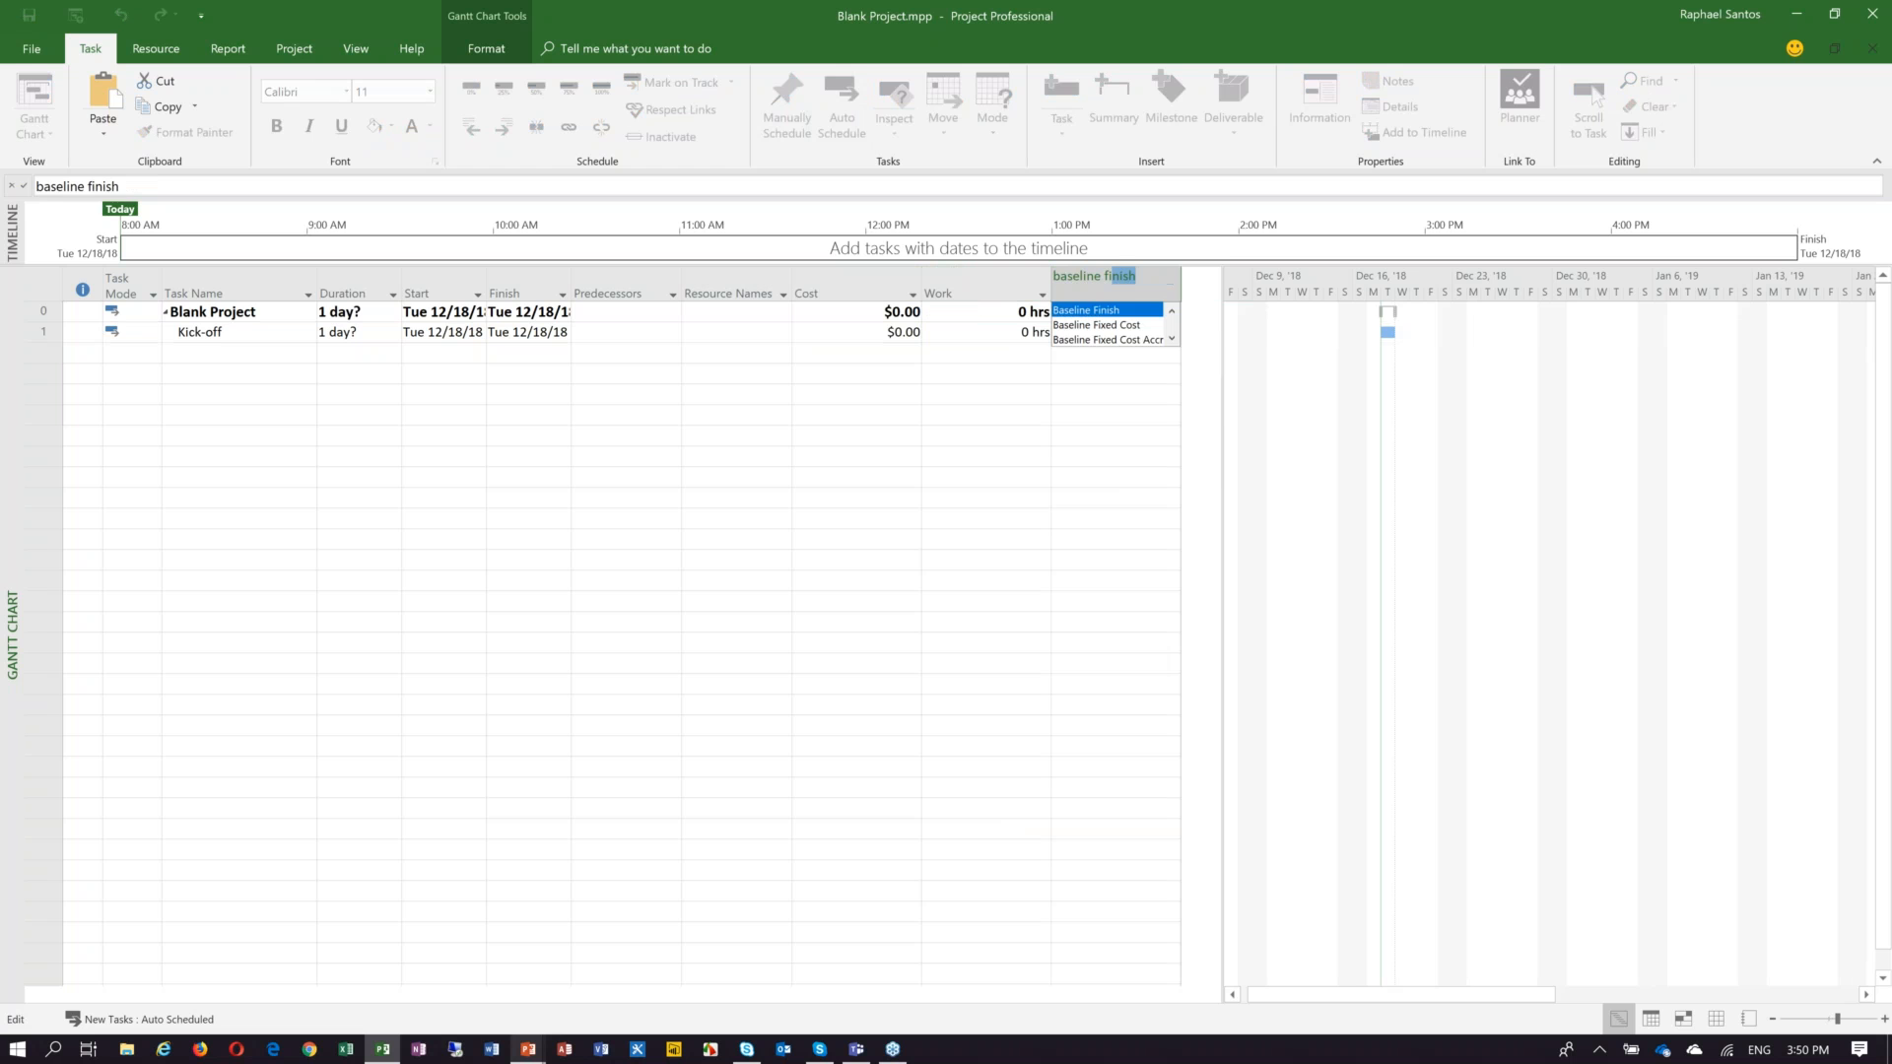
{"action": "key", "text": "Return"}
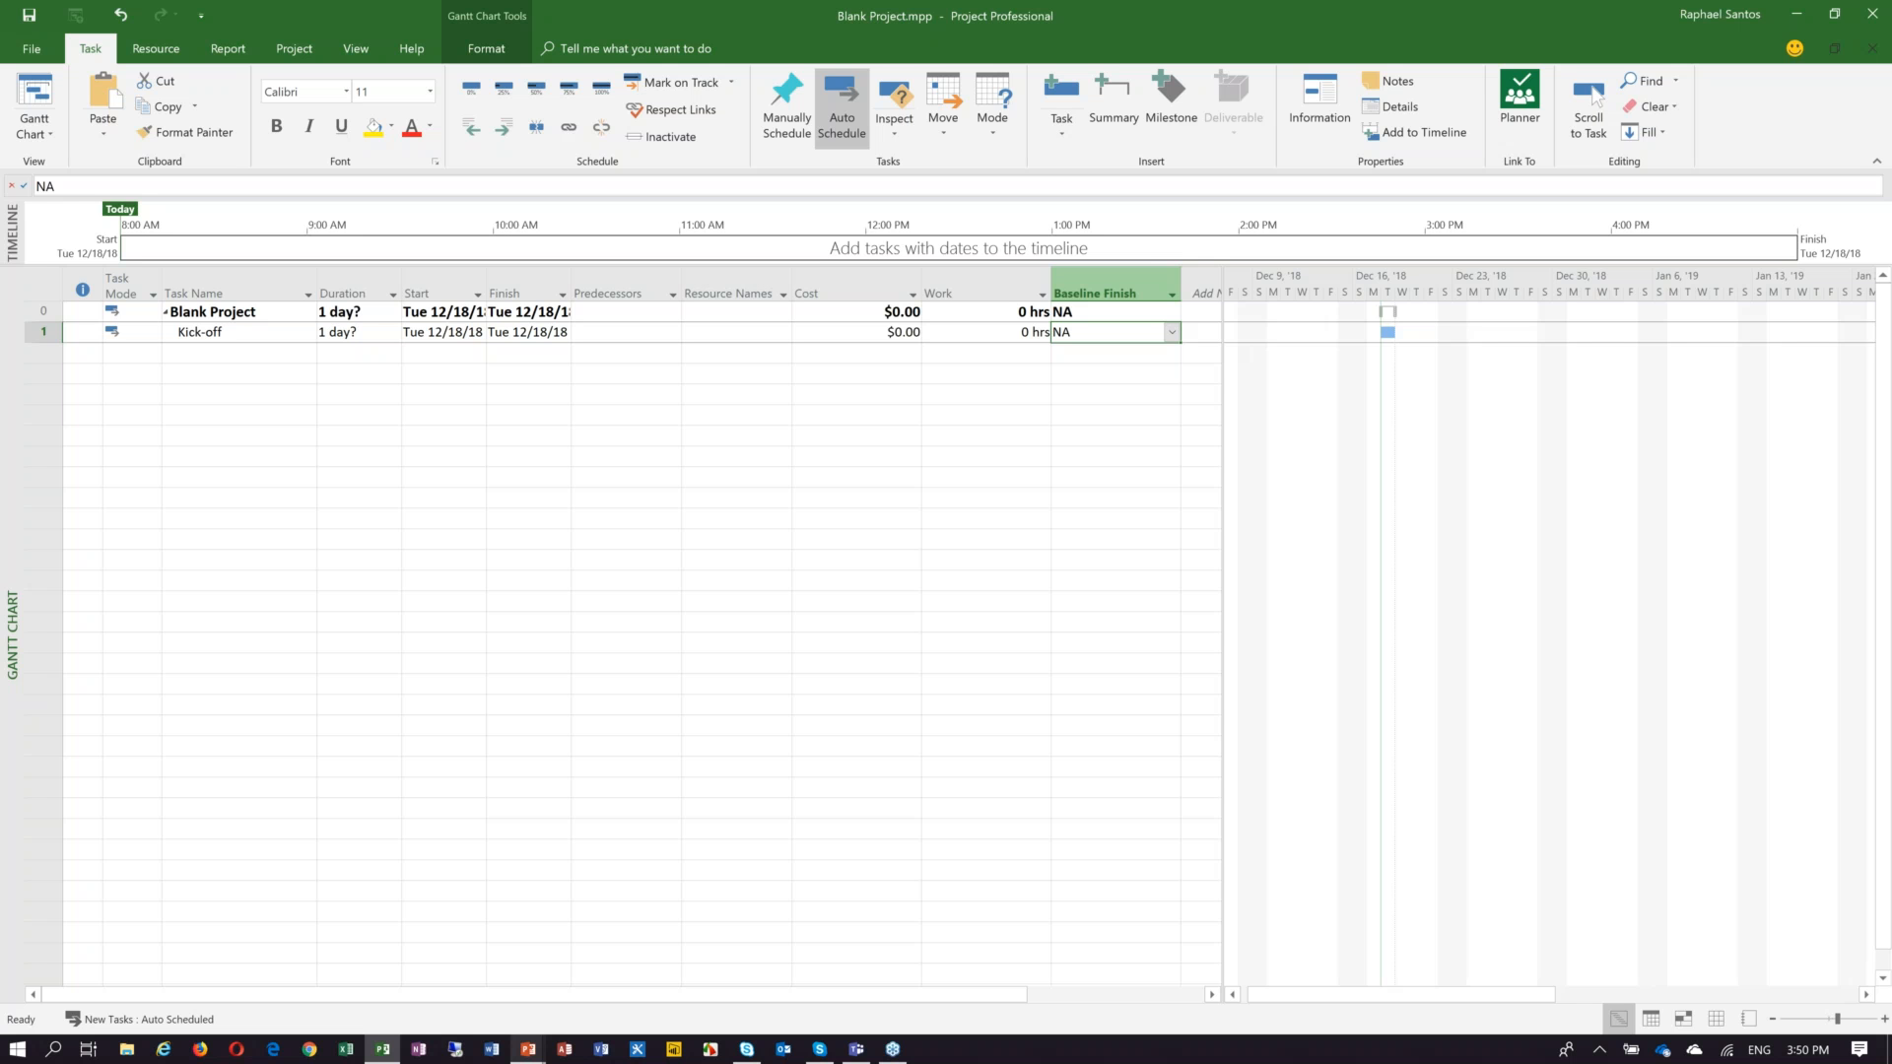
{"action": "left_click", "coordinate": [855, 293]}
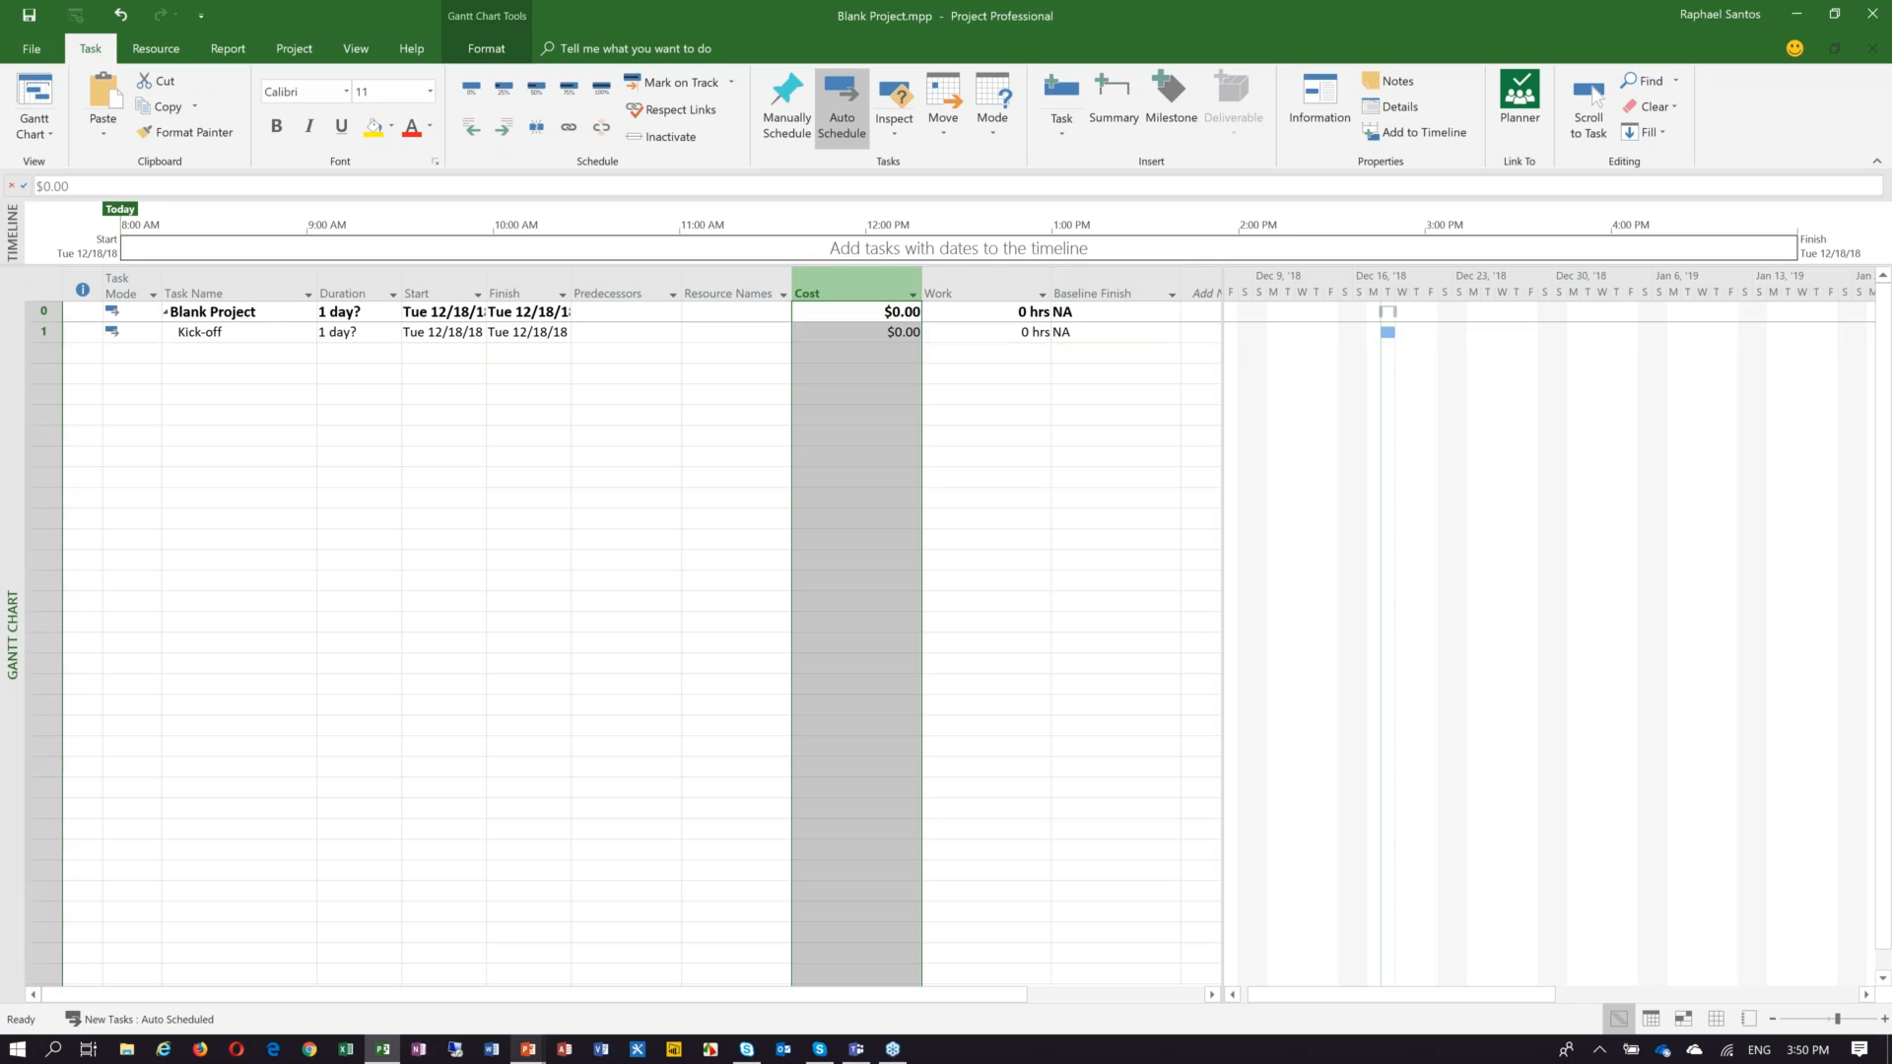
{"action": "left_click", "coordinate": [978, 296]}
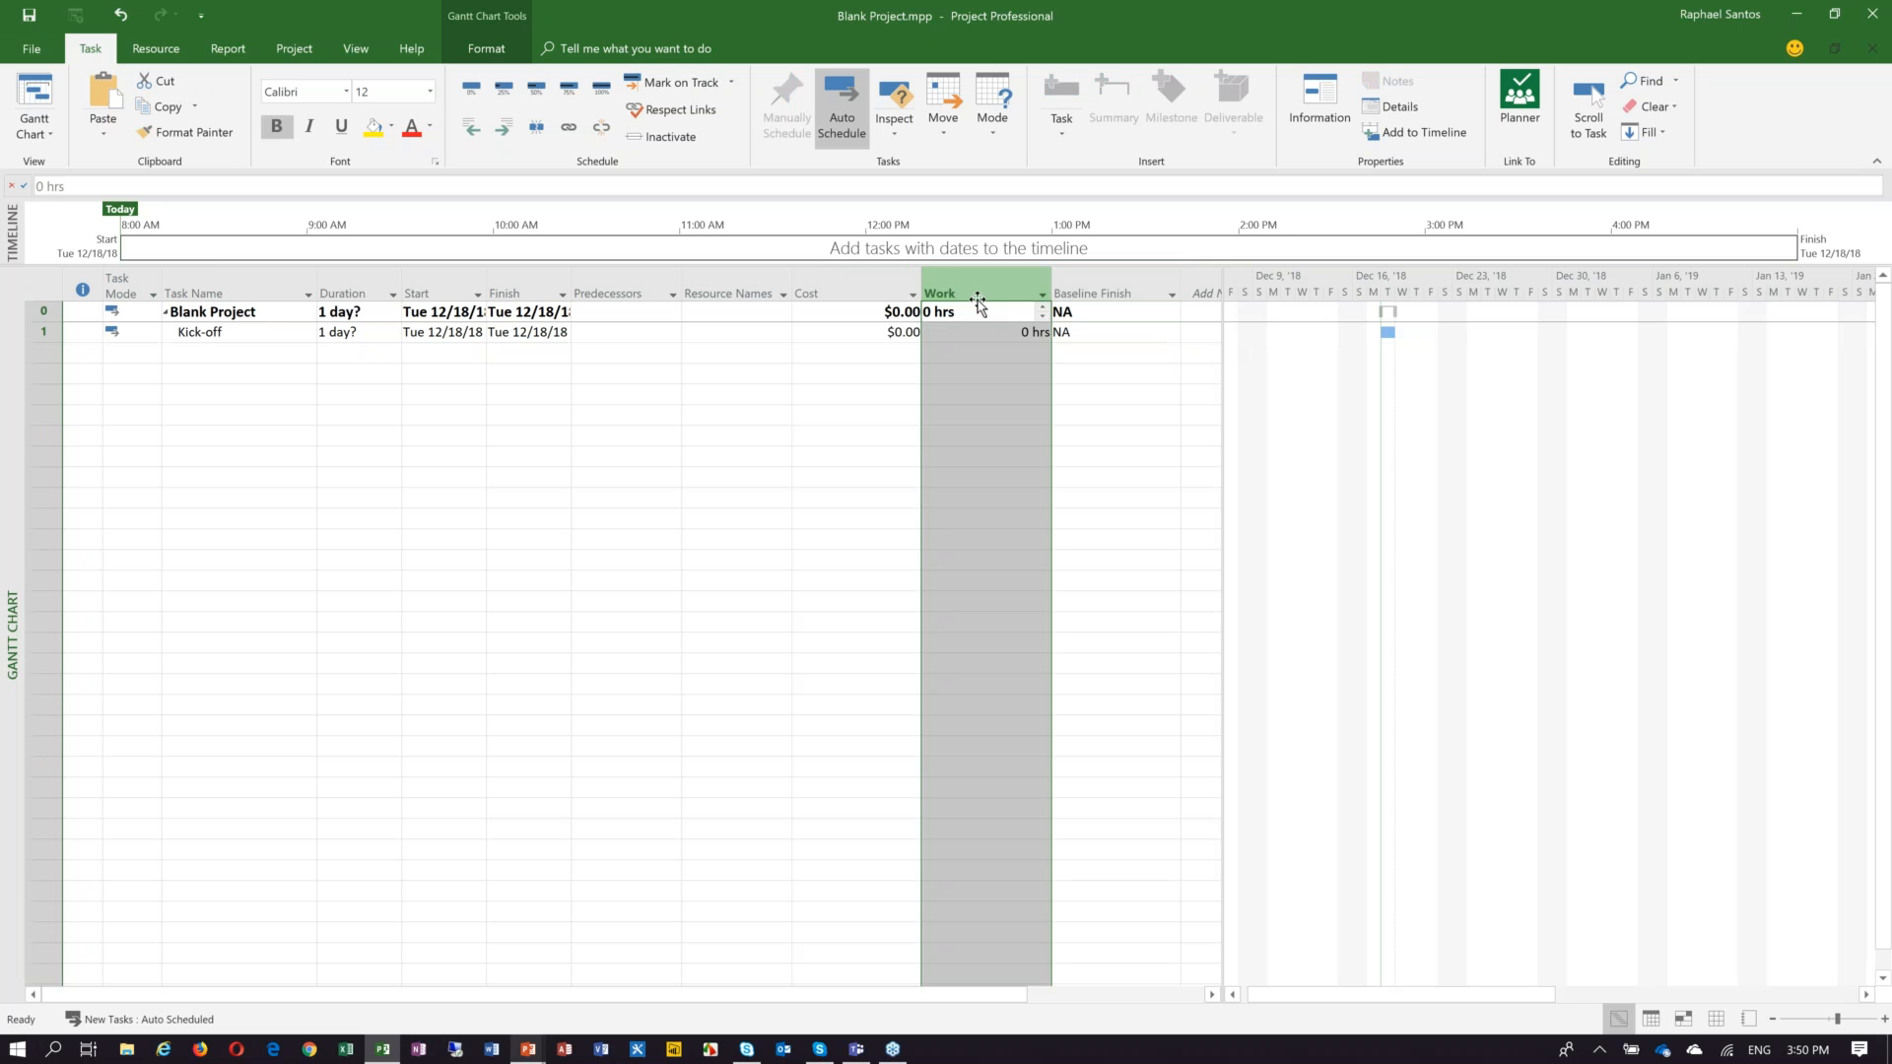
{"action": "left_click", "coordinate": [1091, 295]}
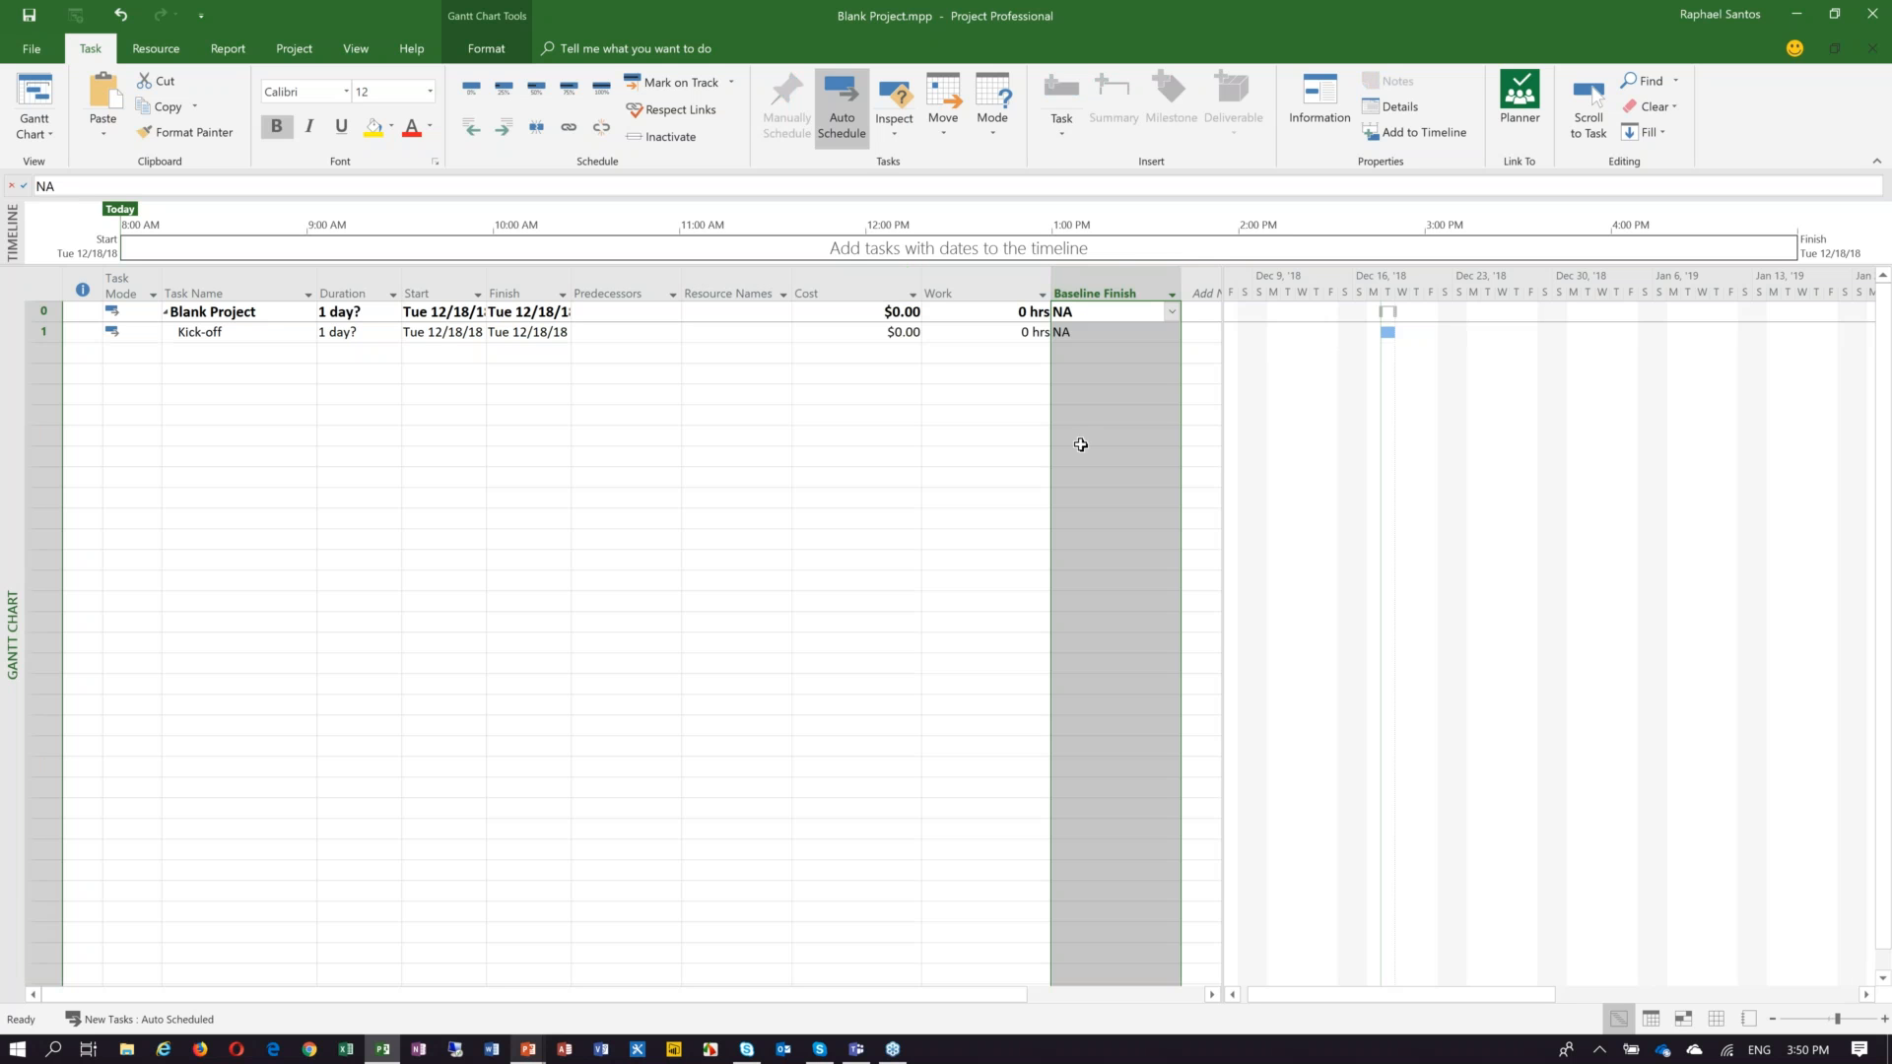
{"action": "left_click", "coordinate": [893, 469]}
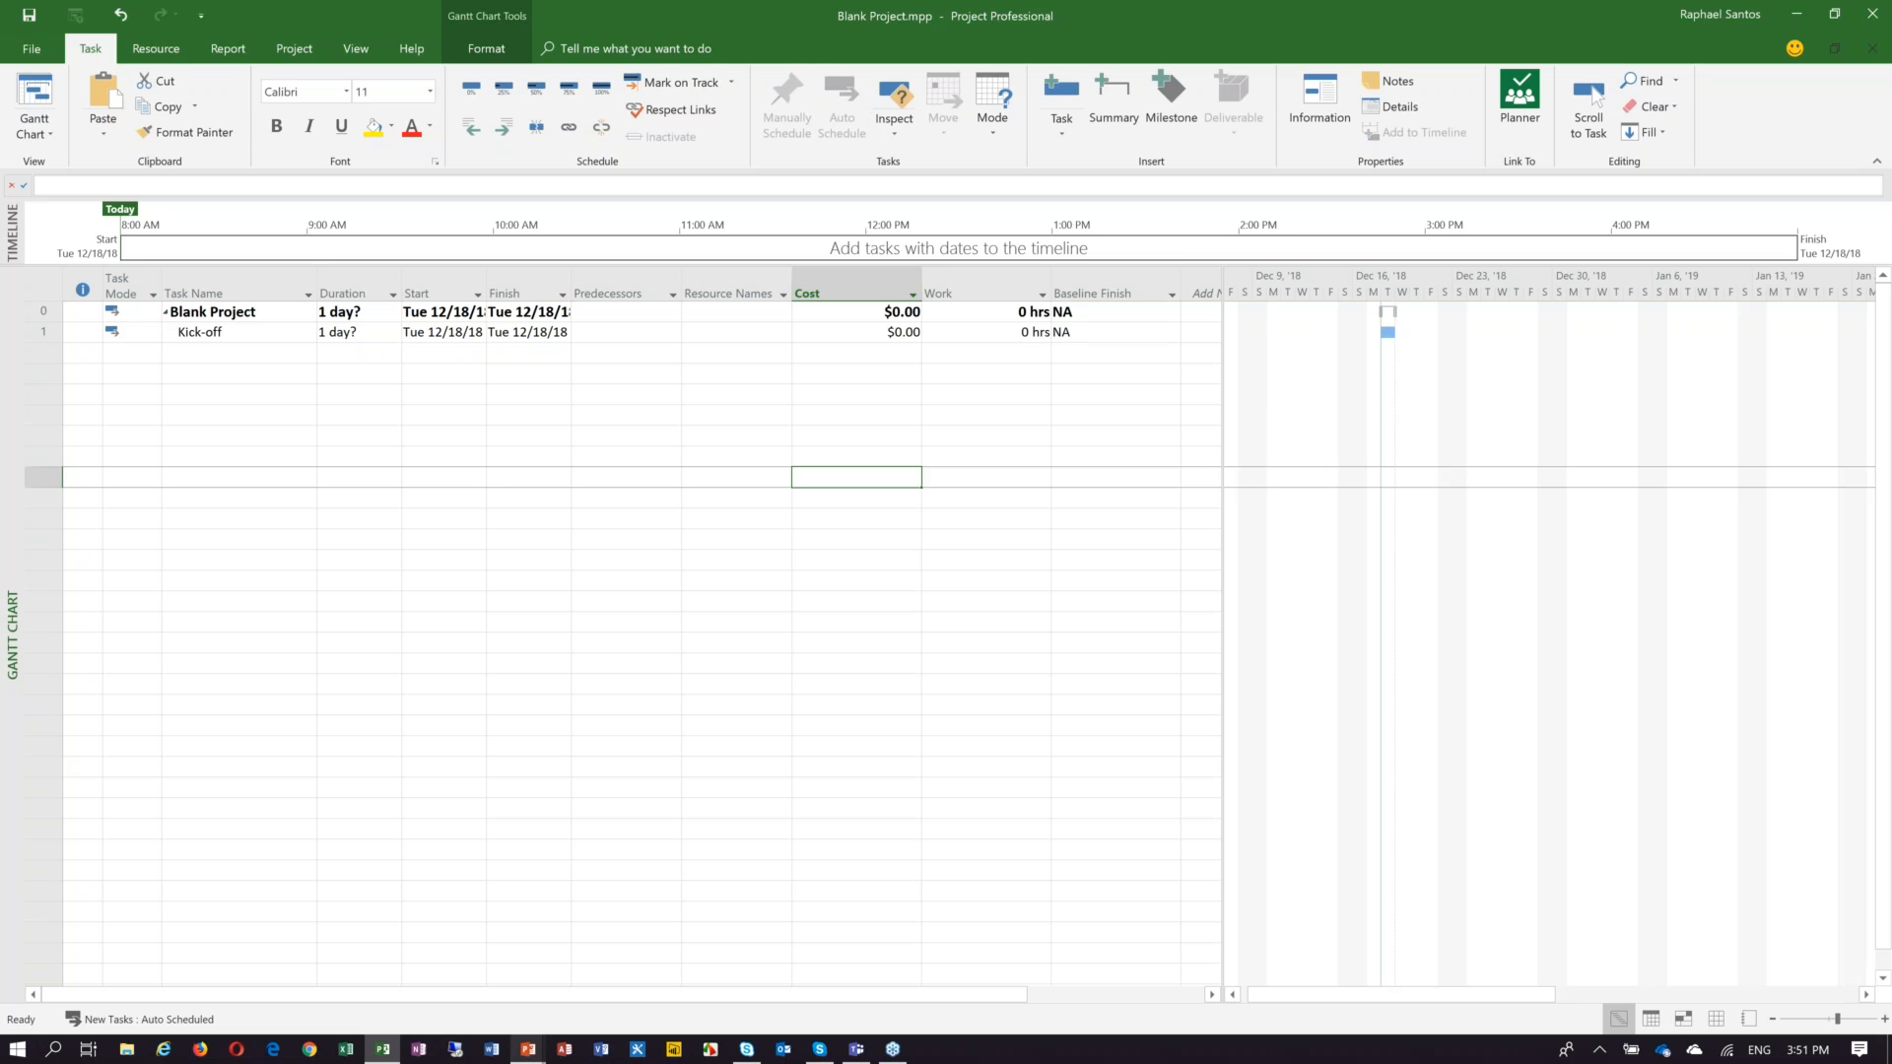
{"action": "left_click", "coordinate": [254, 336]}
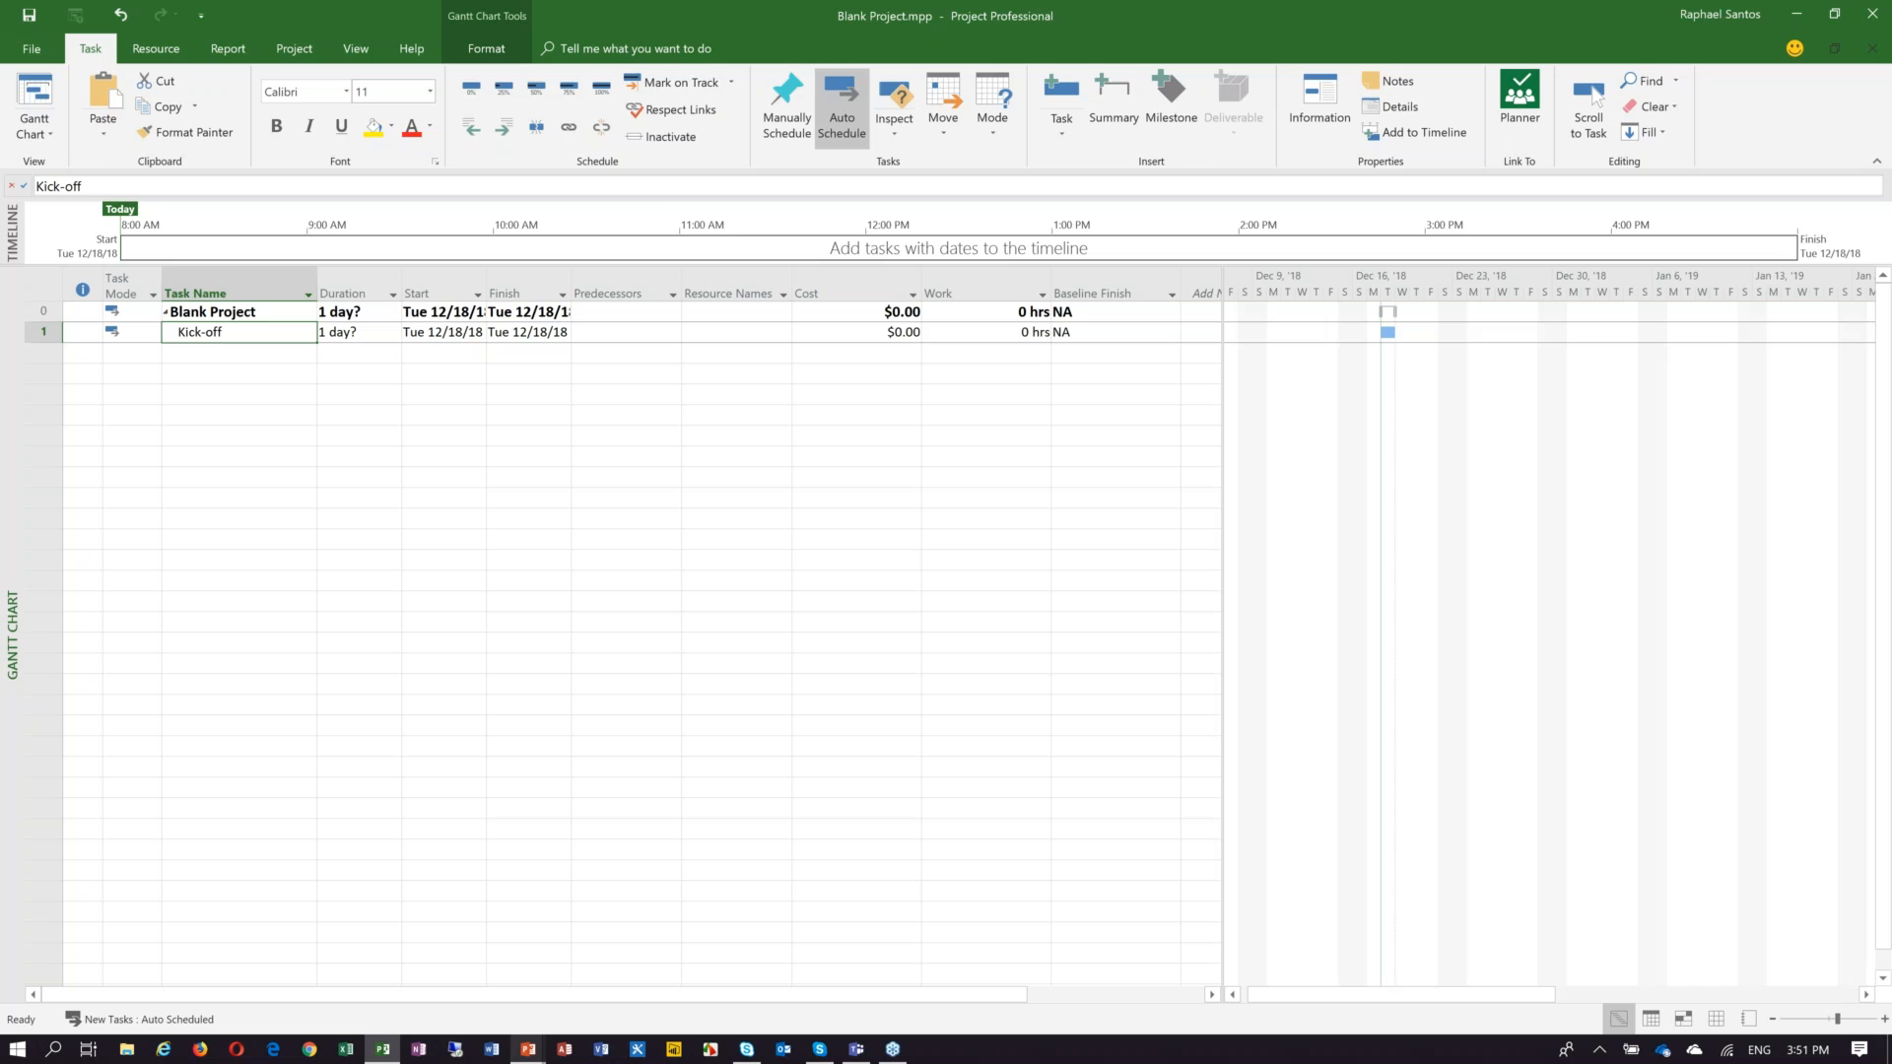
Apply the built-in Cost, Work and Summary tables in turn to the Gantt Chart, ending on Summary.
{"action": "left_click", "coordinate": [361, 50]}
{"action": "left_click", "coordinate": [644, 108]}
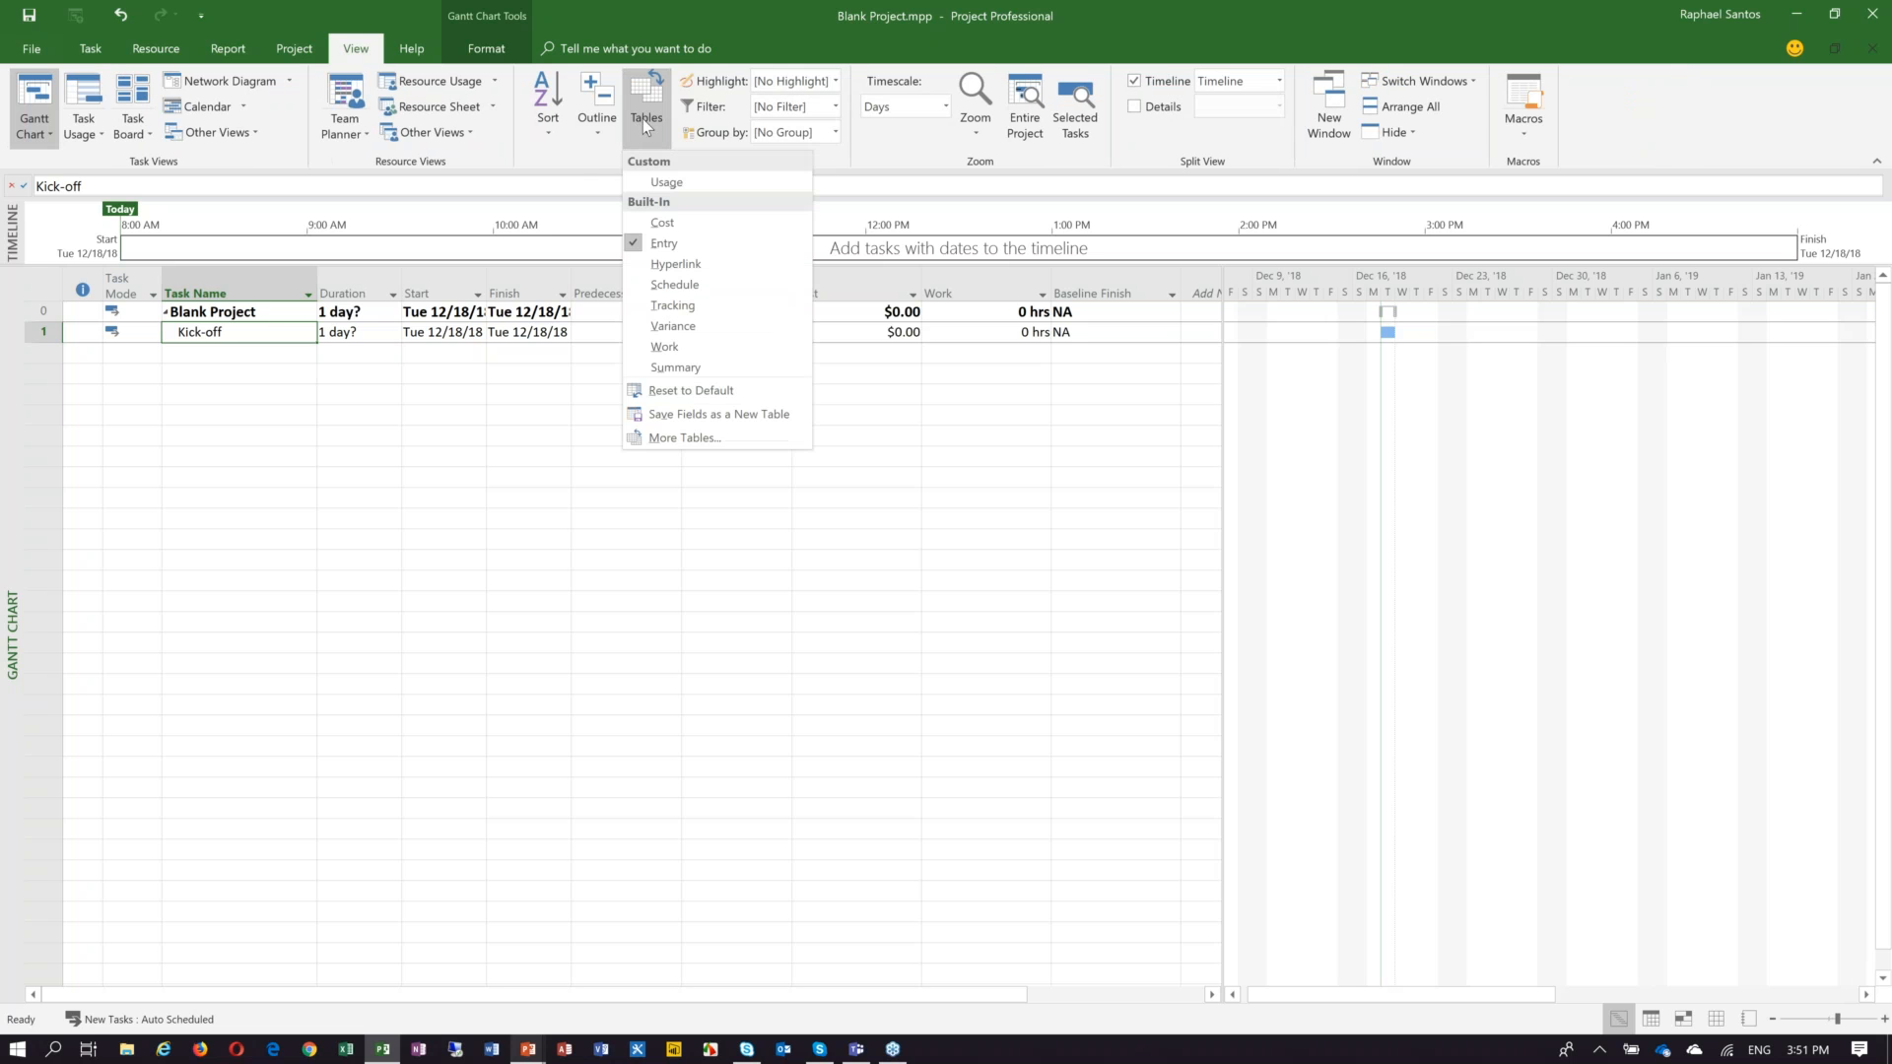
{"action": "left_click", "coordinate": [685, 227]}
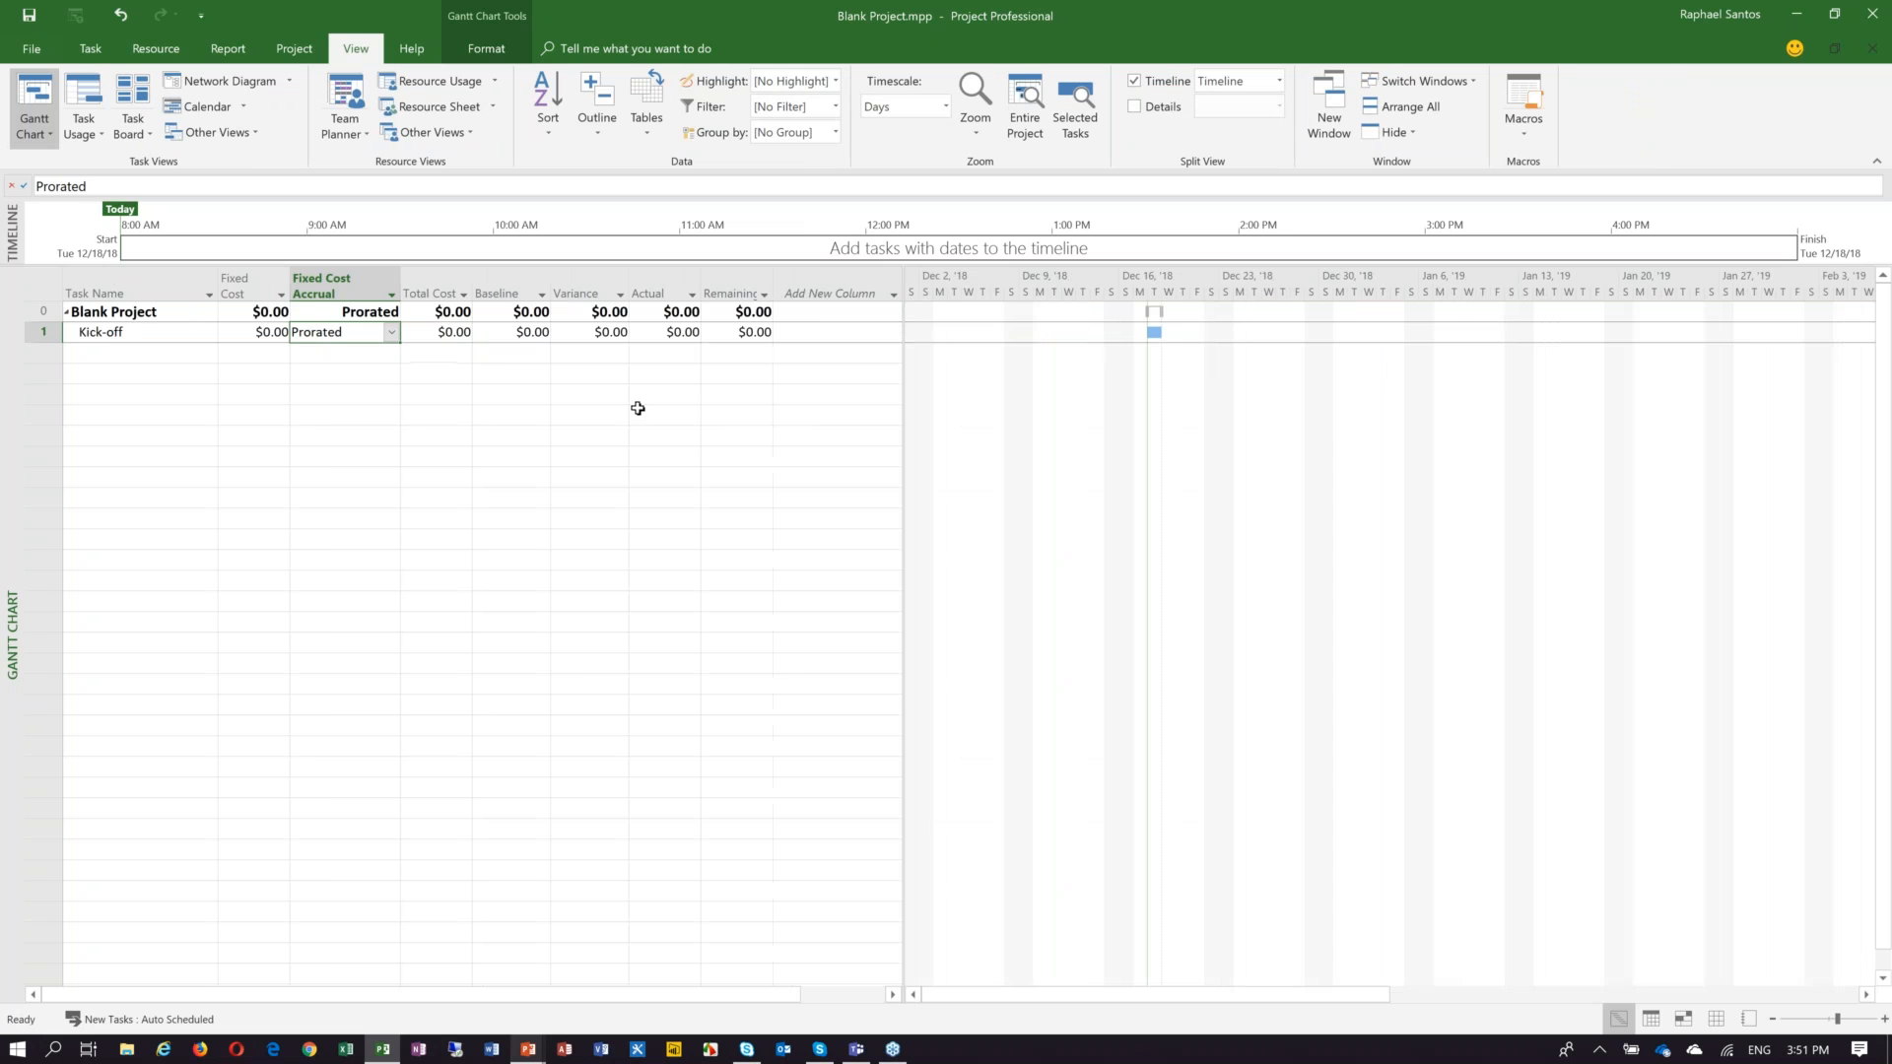
{"action": "left_click", "coordinate": [632, 139]}
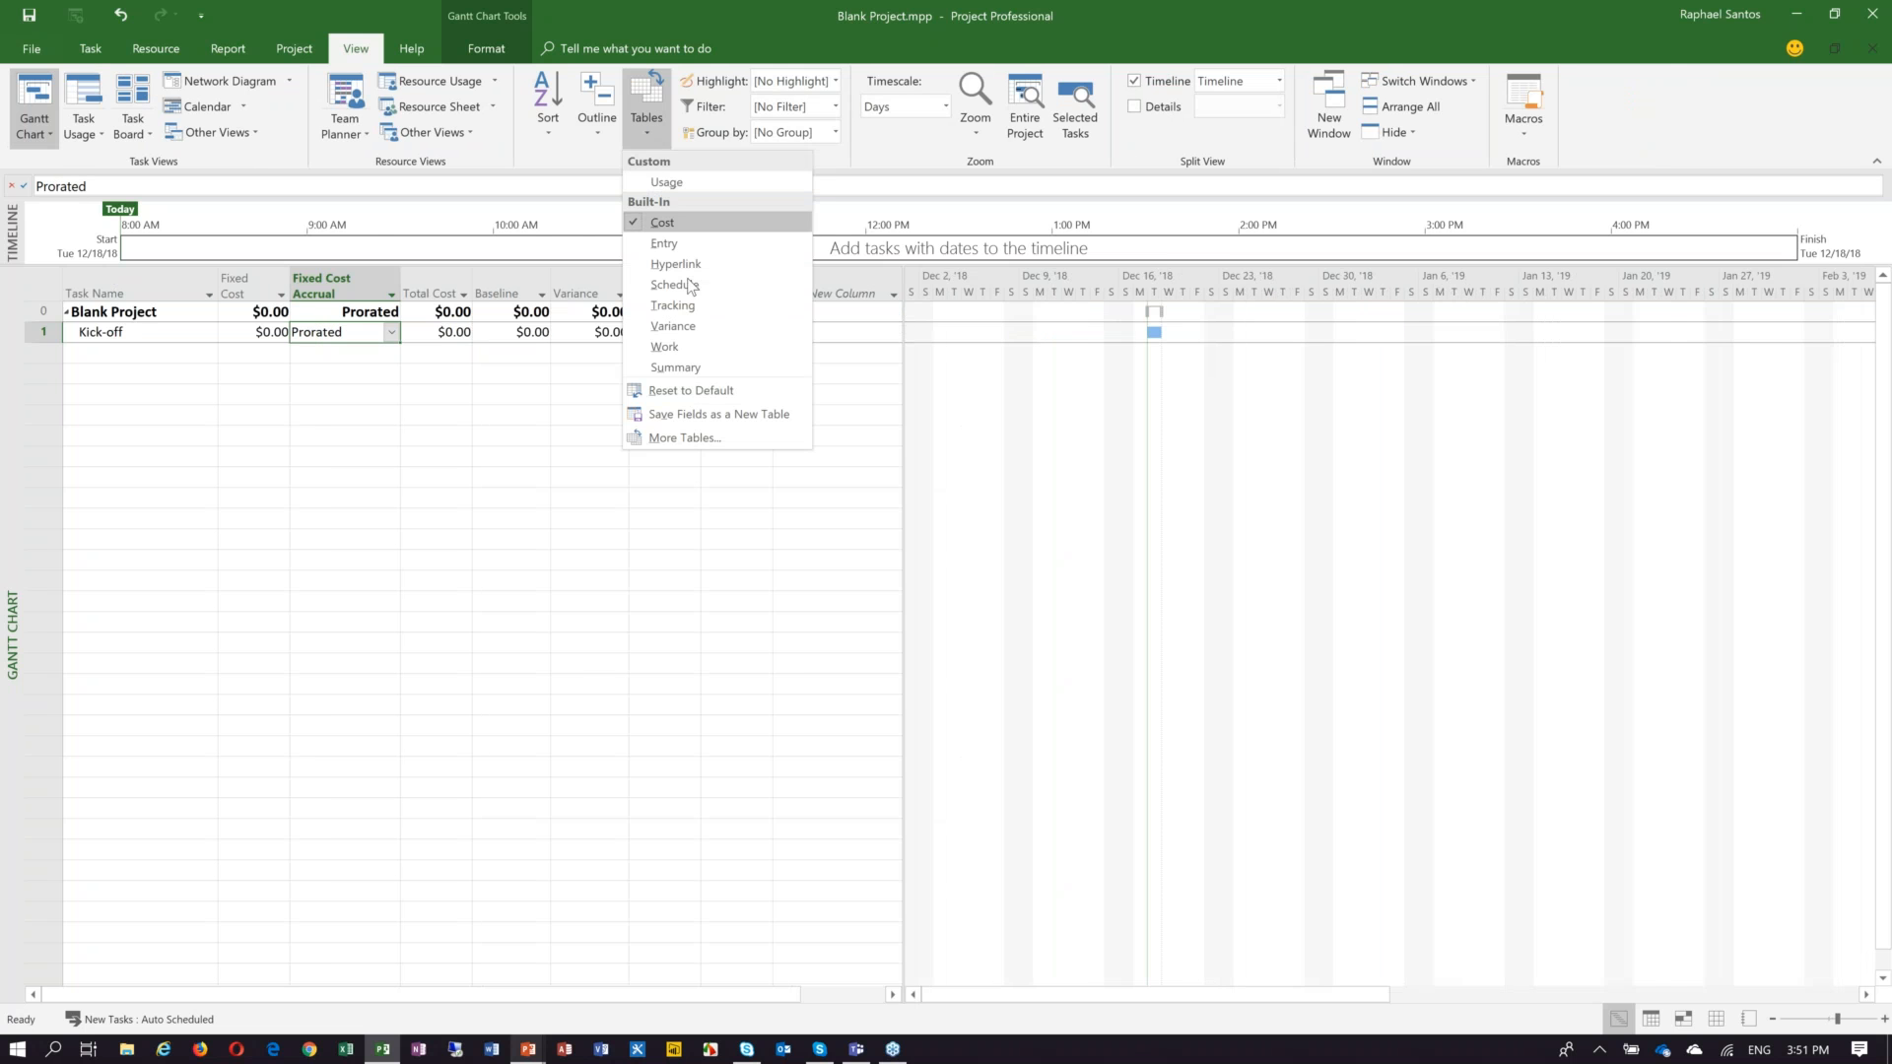
{"action": "left_click", "coordinate": [677, 349]}
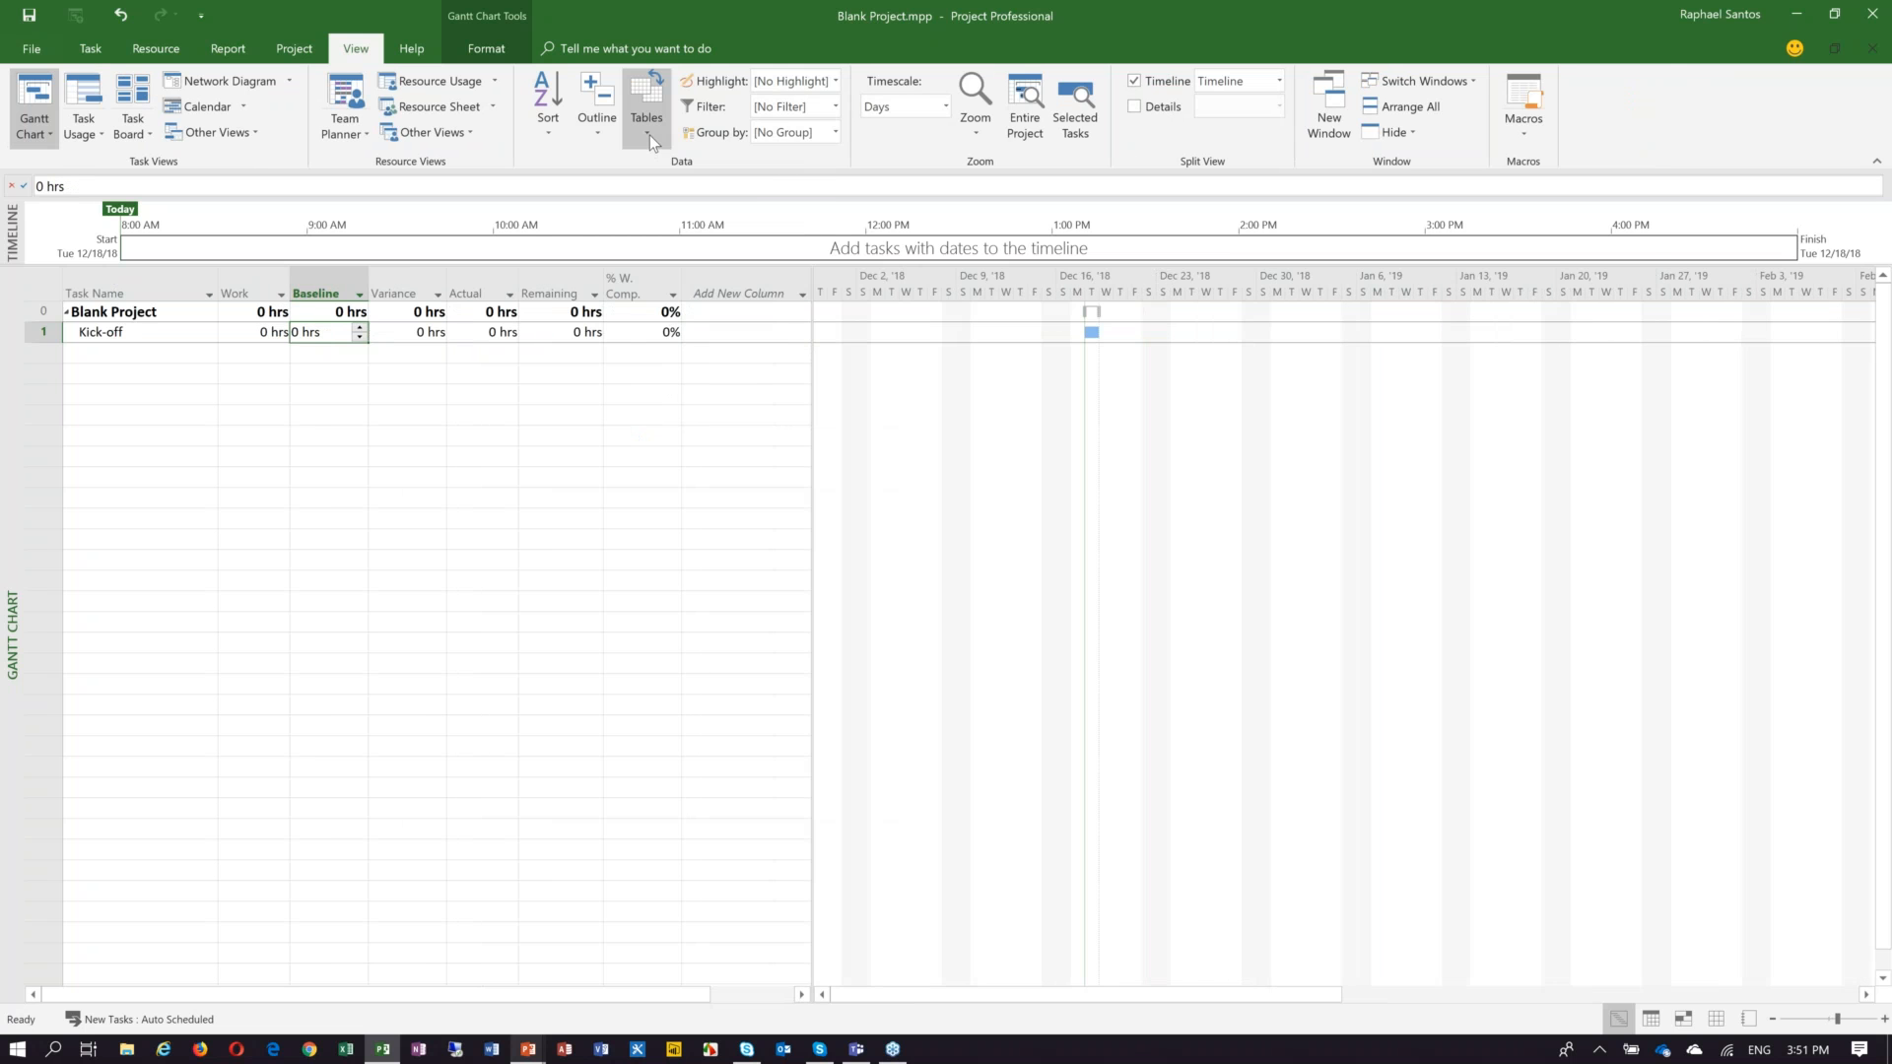
{"action": "left_click", "coordinate": [648, 132]}
{"action": "left_click", "coordinate": [703, 366]}
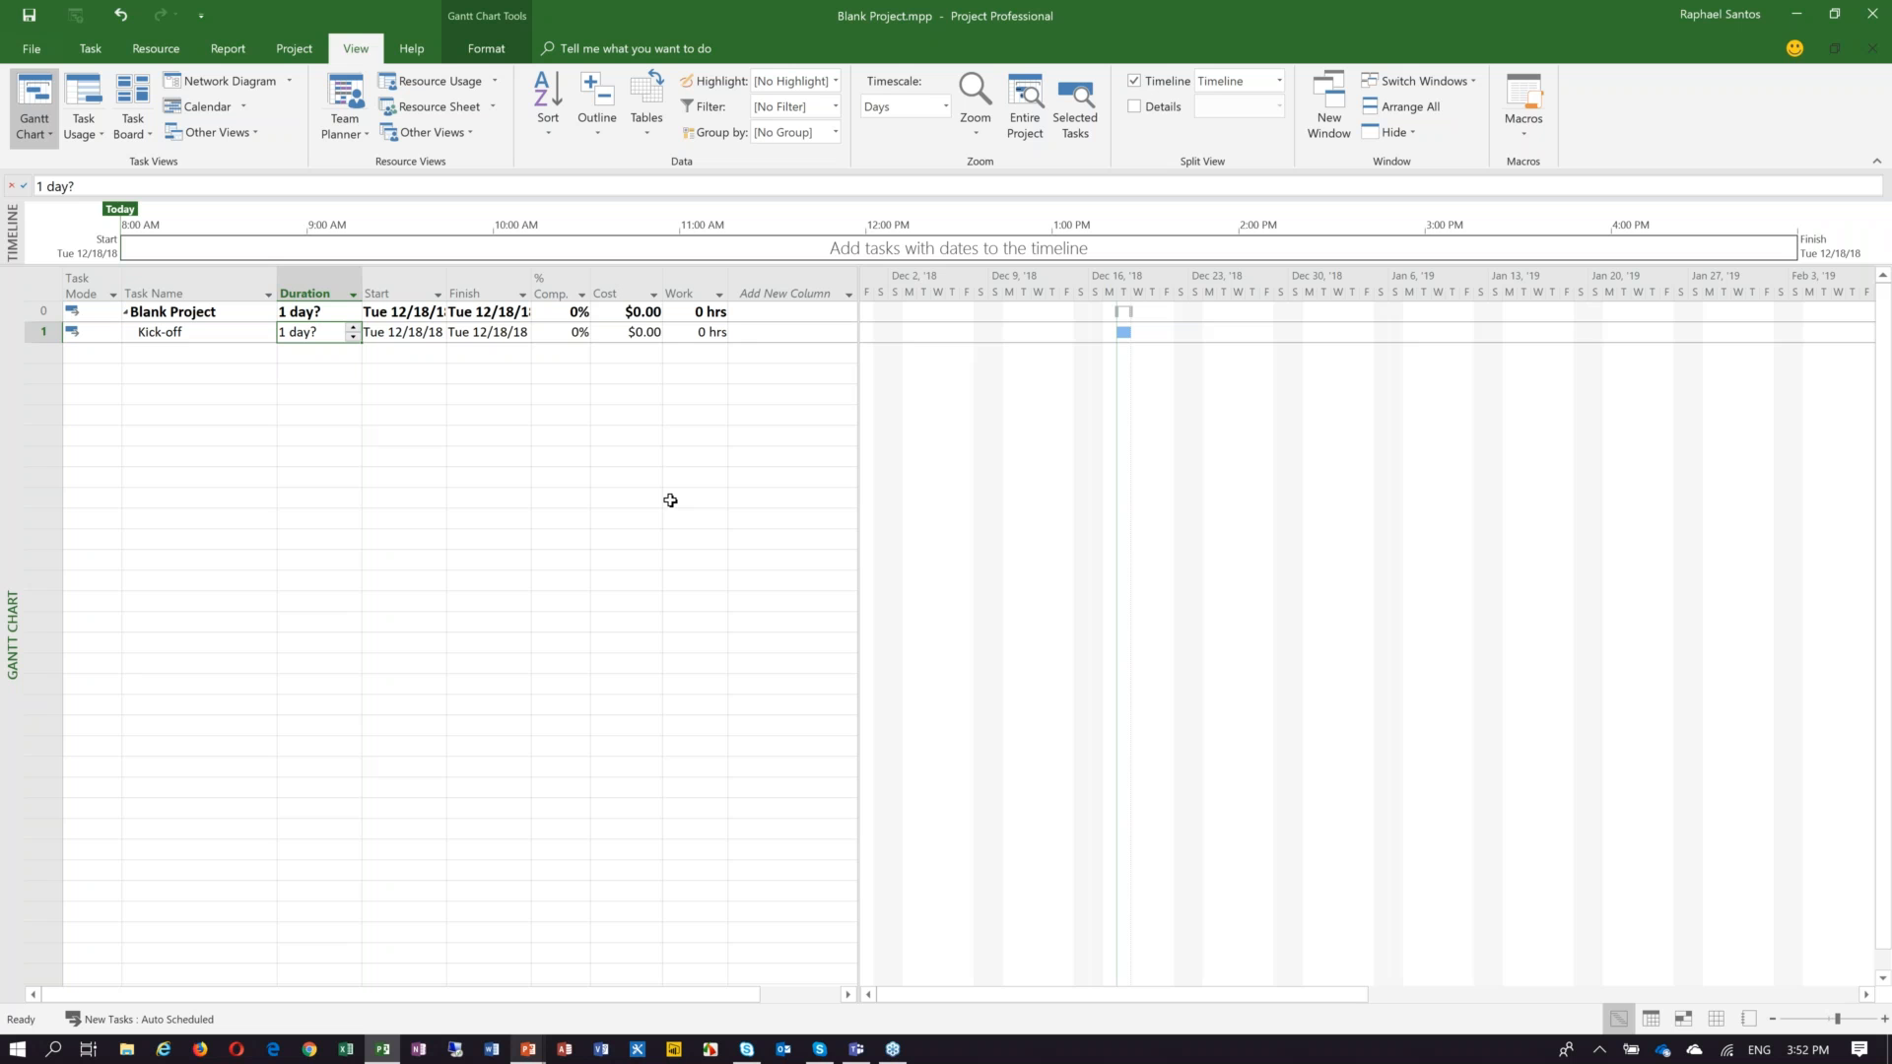
{"action": "left_click", "coordinate": [666, 94]}
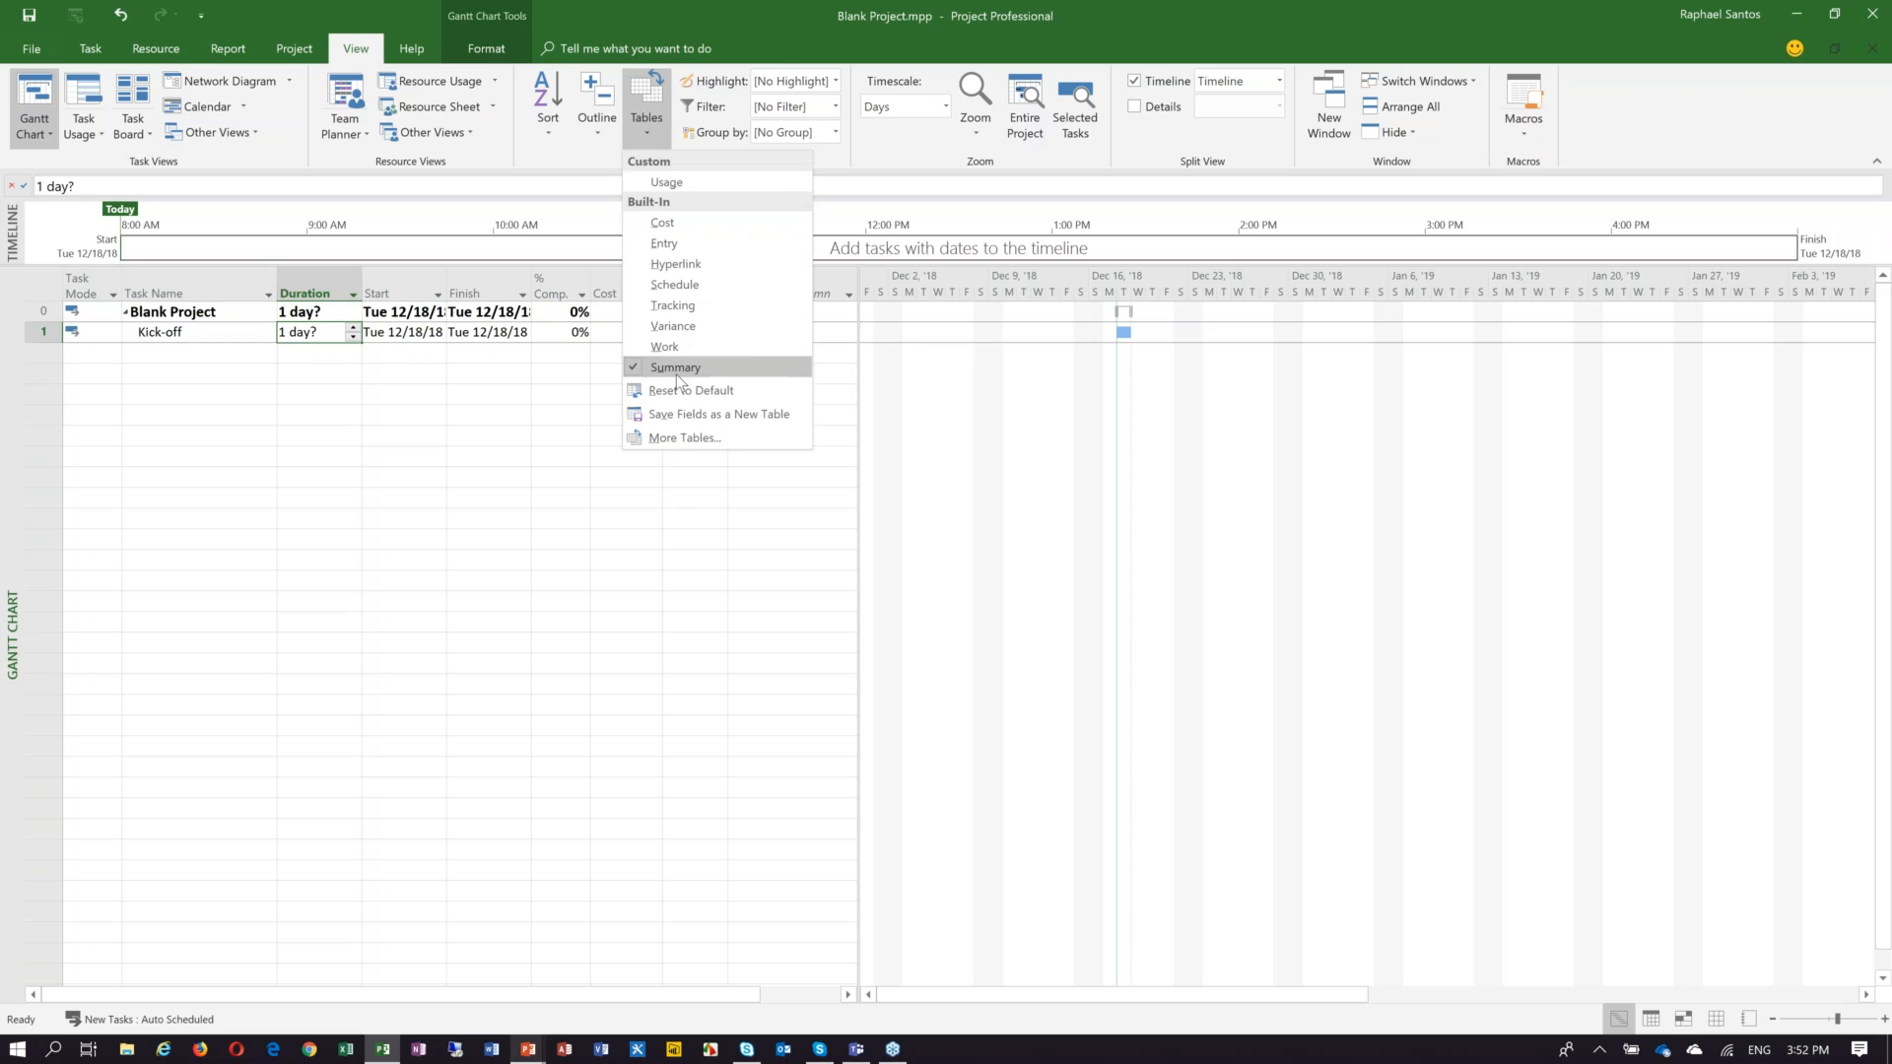
{"action": "left_click", "coordinate": [246, 520]}
Switch to the PowerPoint slide show and advance to the Project Reporting slide.
{"action": "key", "text": "alt+Tab"}
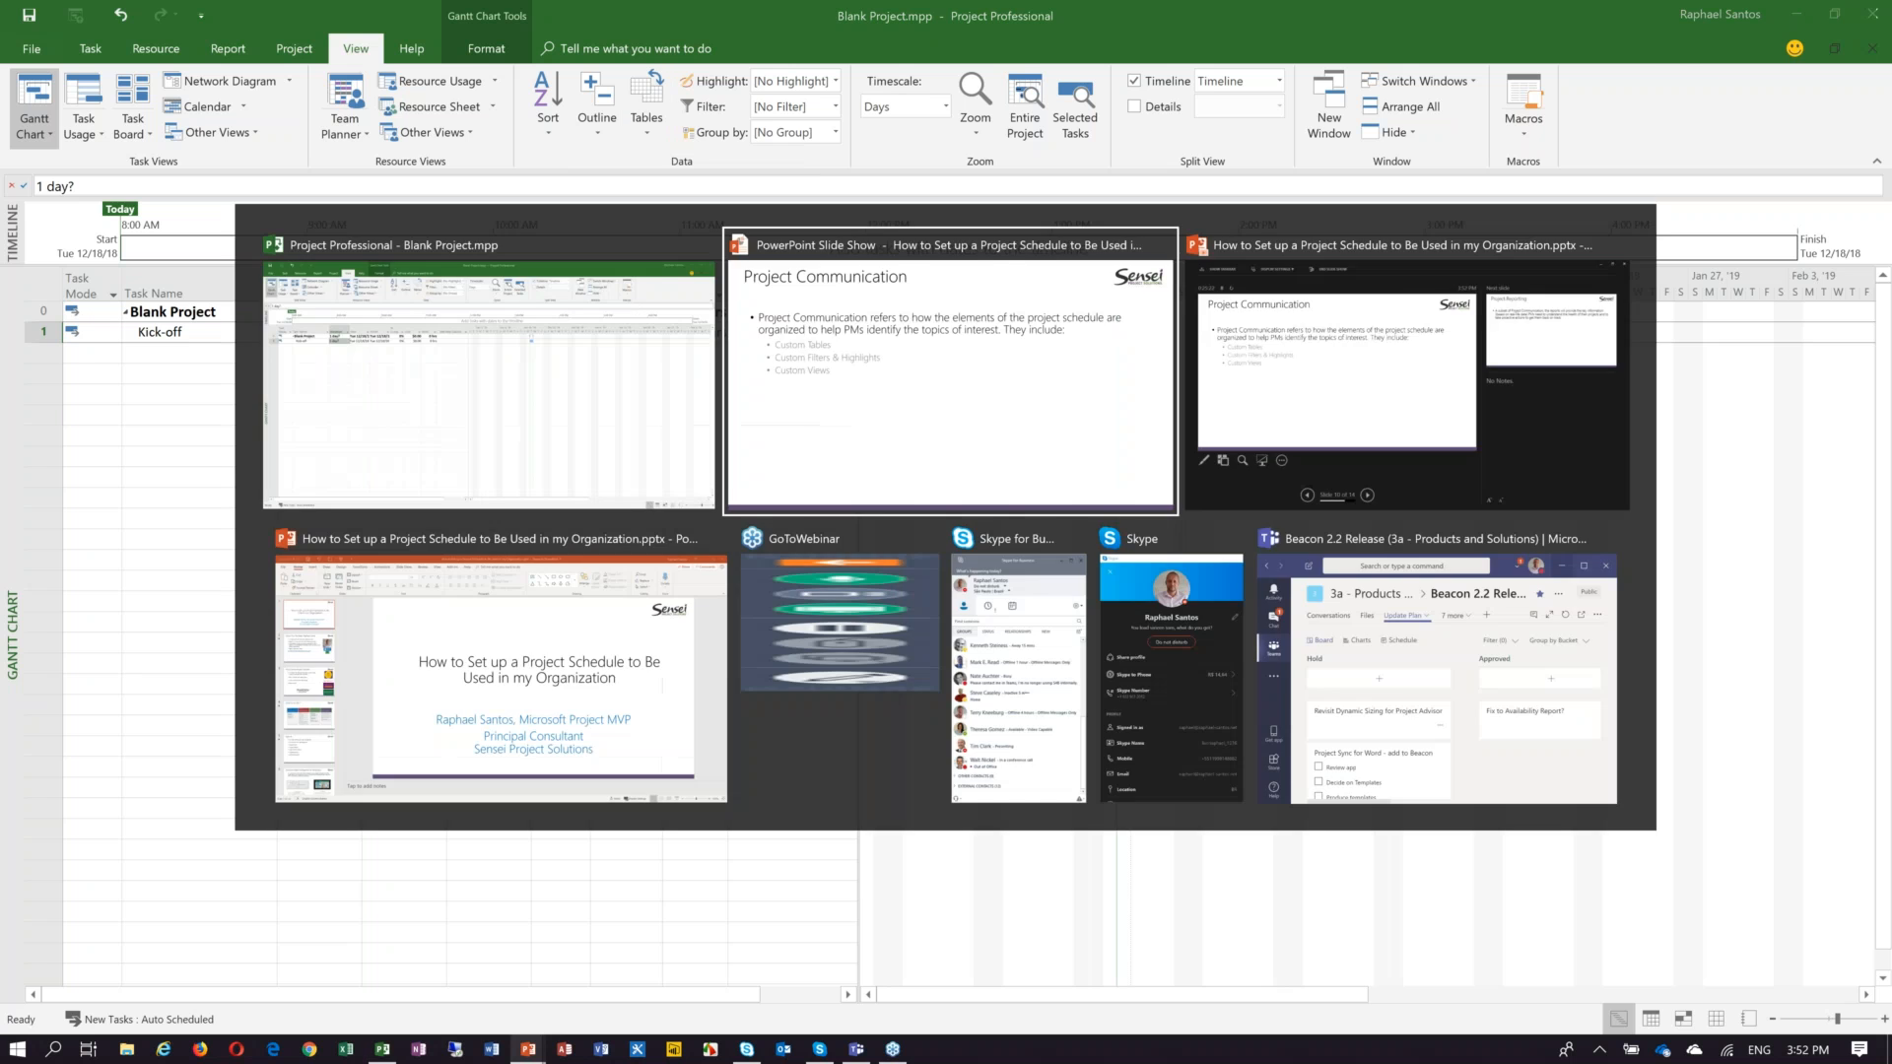
{"action": "key", "text": "Right"}
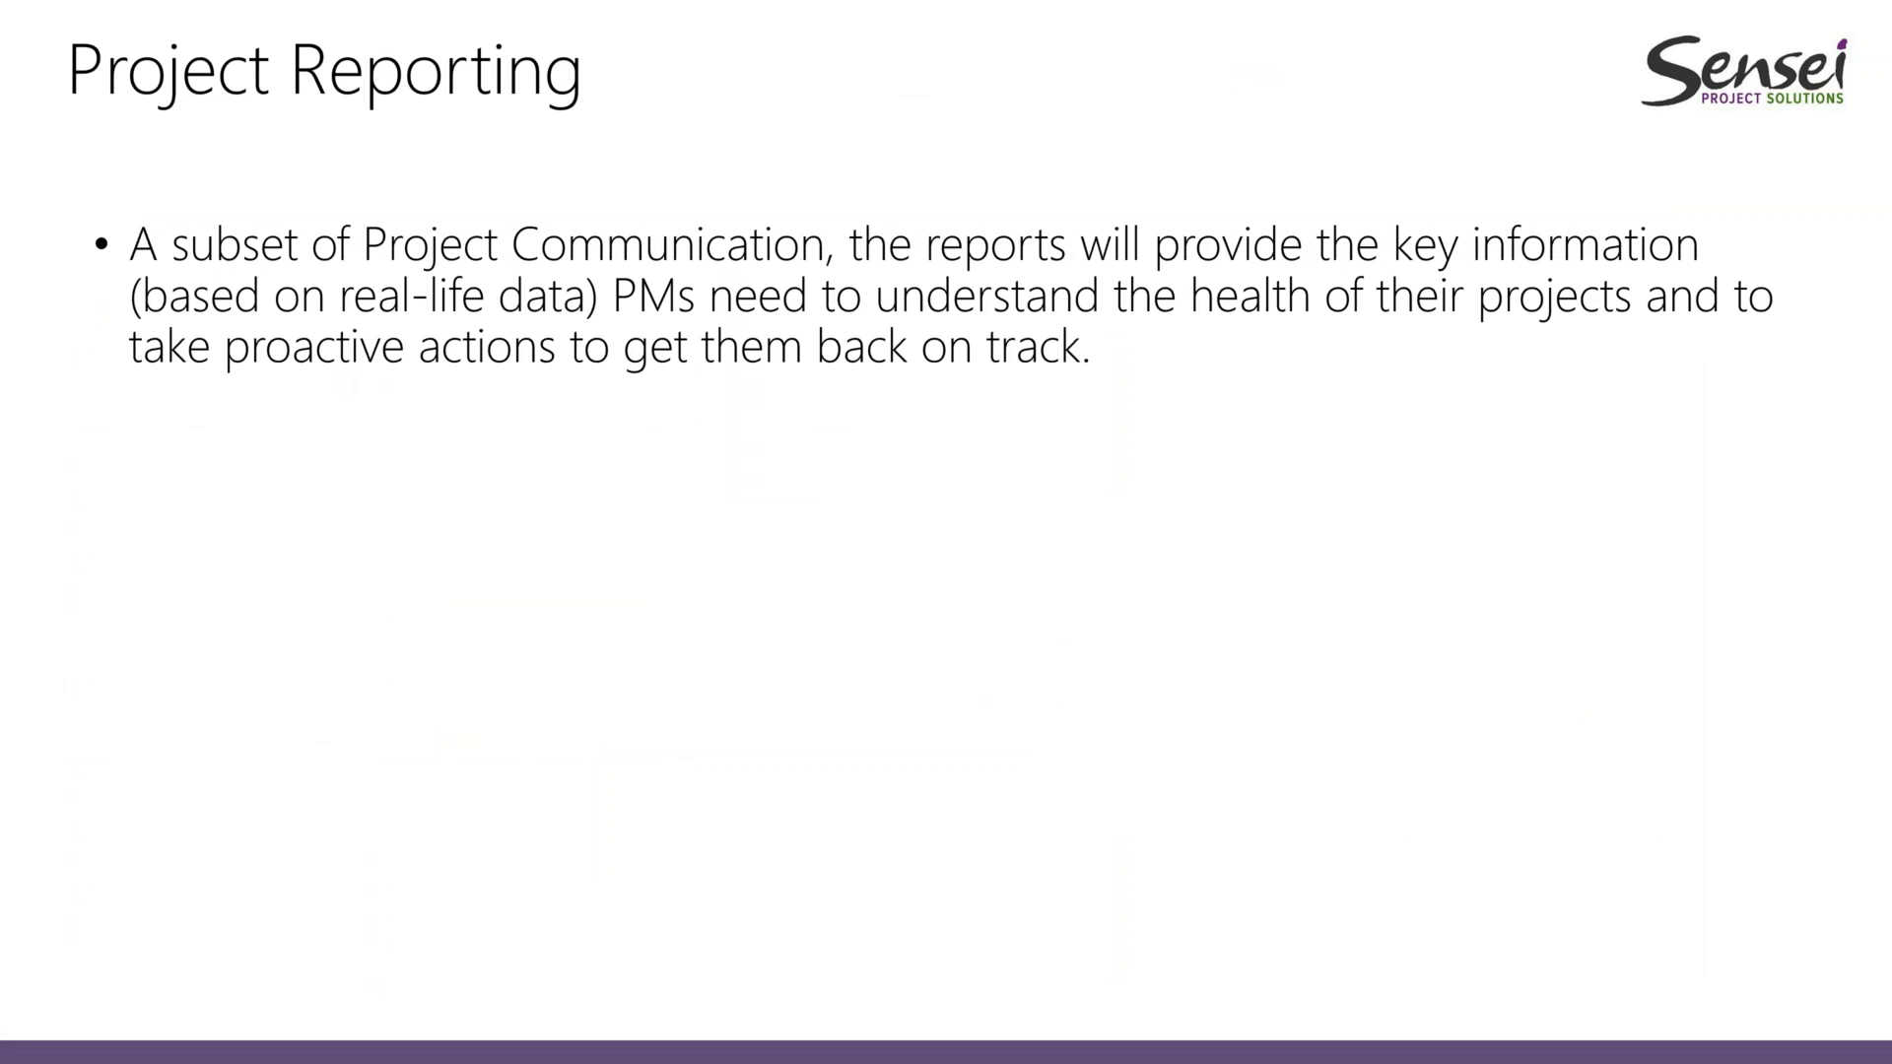
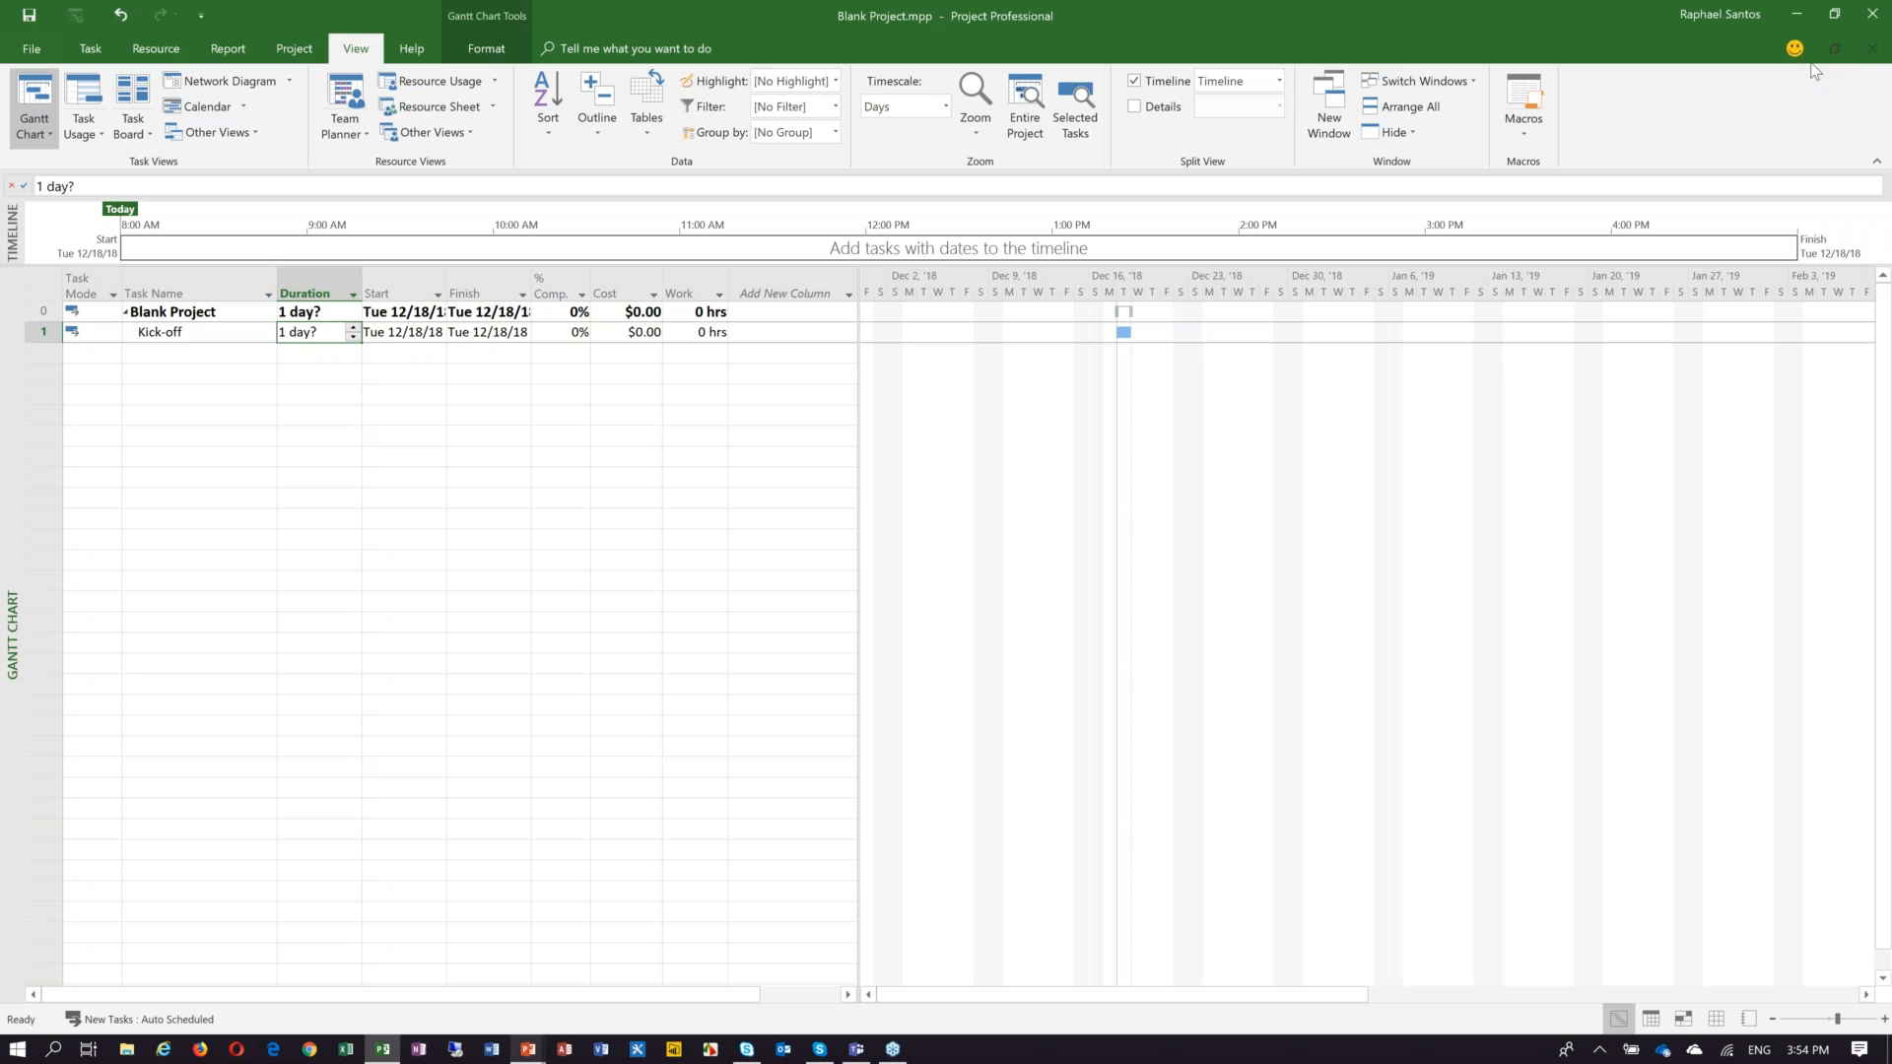
Close the blank project in Microsoft Project and open the recent file Project Schedule Template.mpp.
{"action": "left_click", "coordinate": [952, 589]}
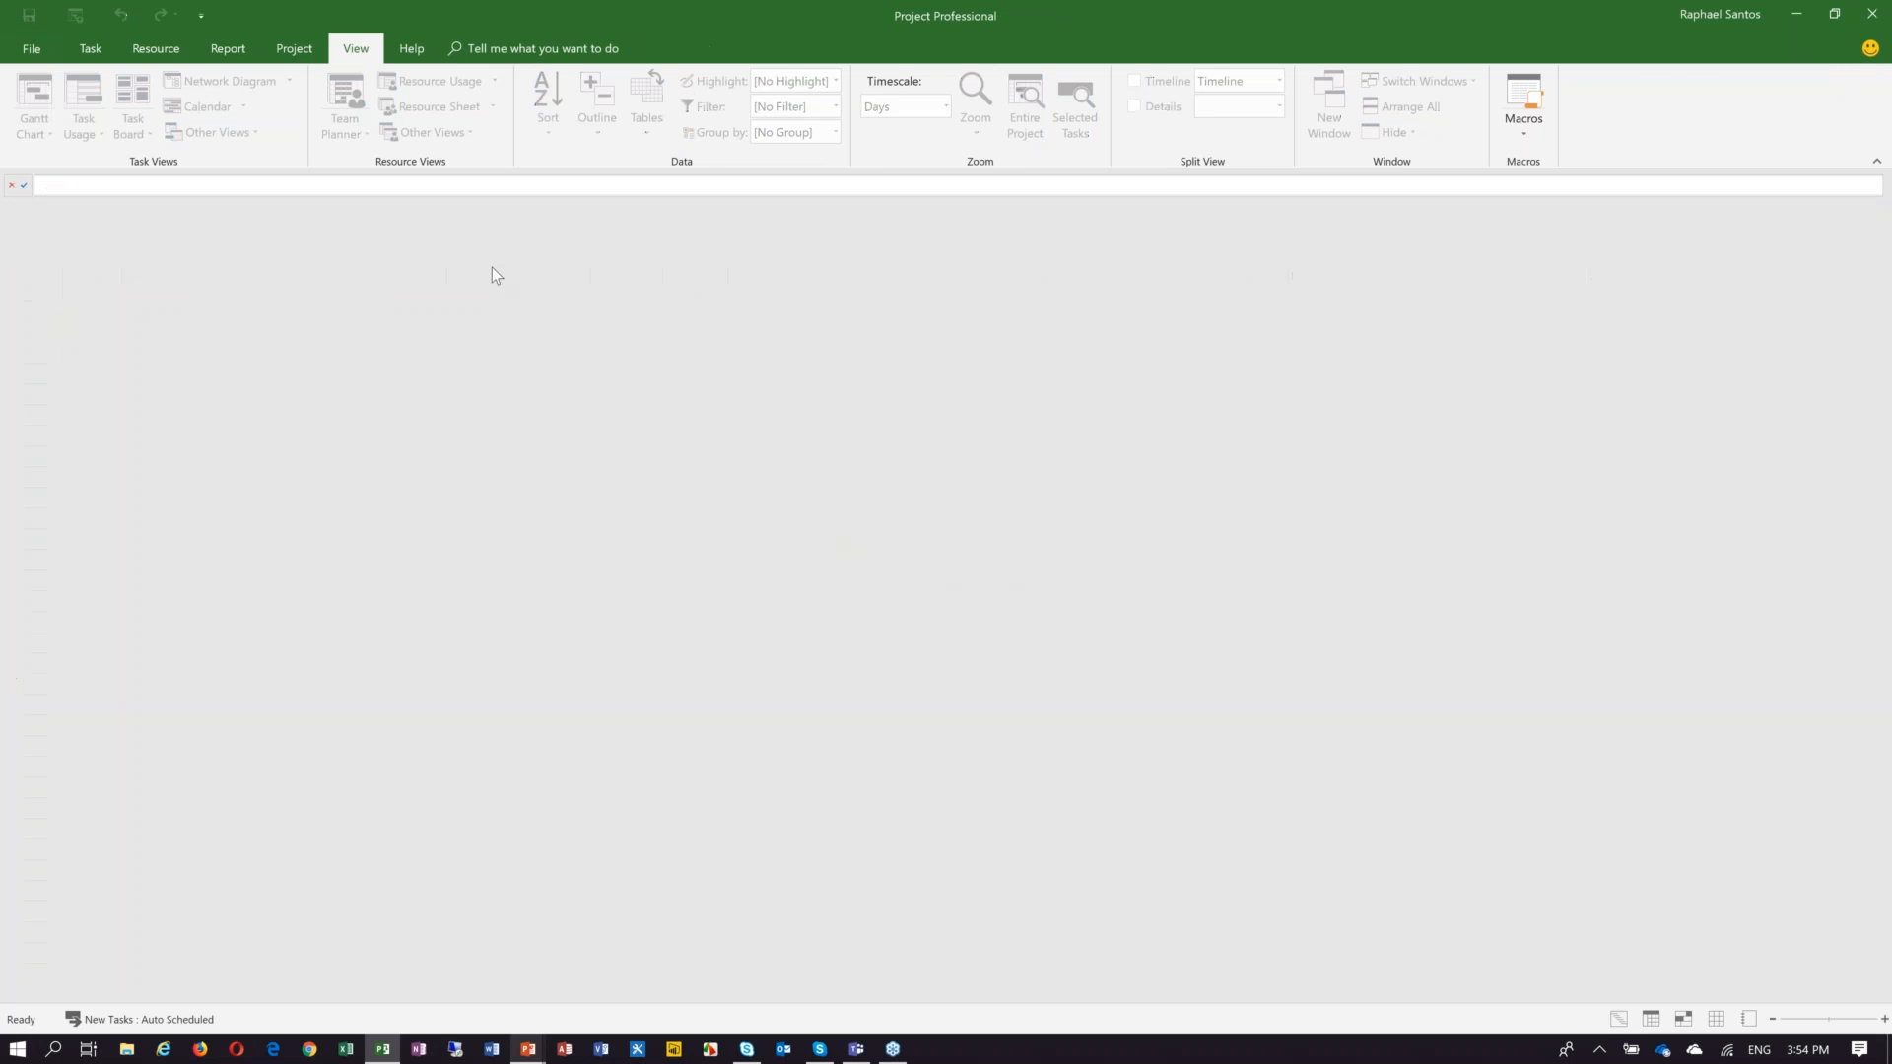
{"action": "left_click", "coordinate": [32, 48]}
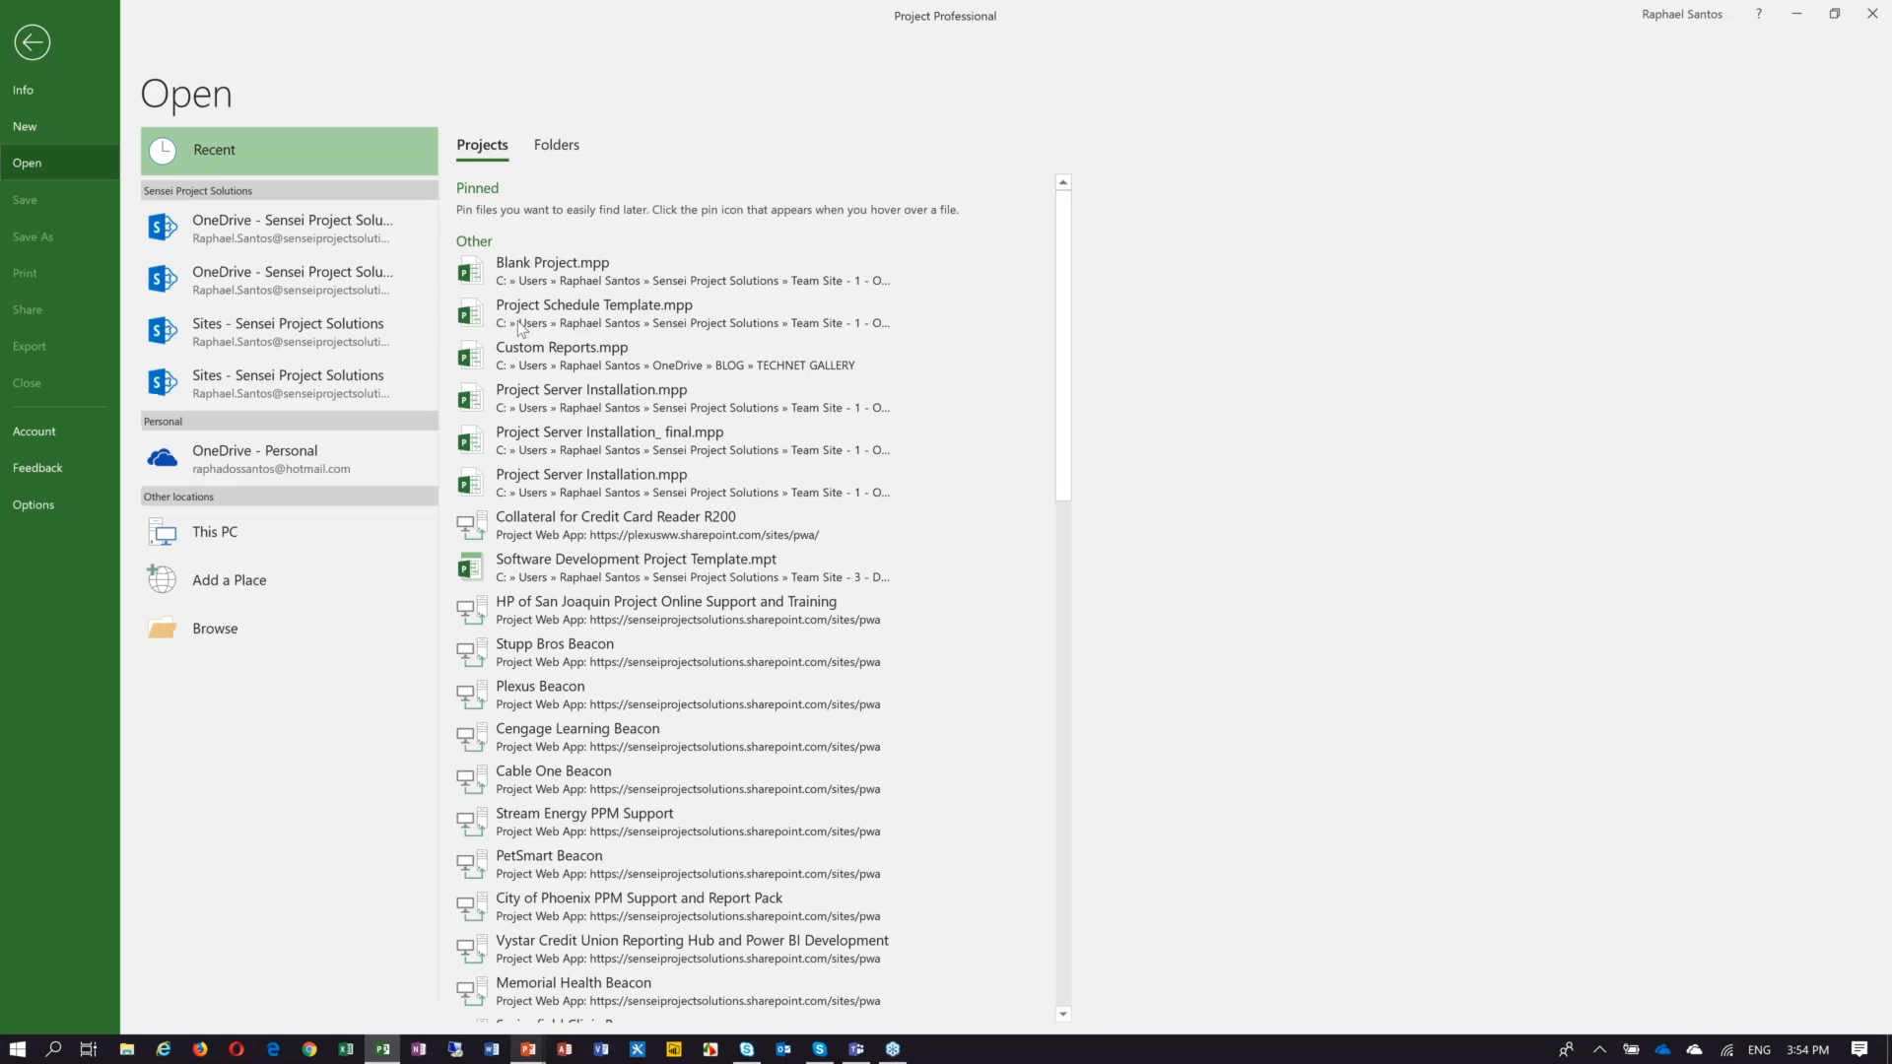
{"action": "left_click", "coordinate": [612, 326]}
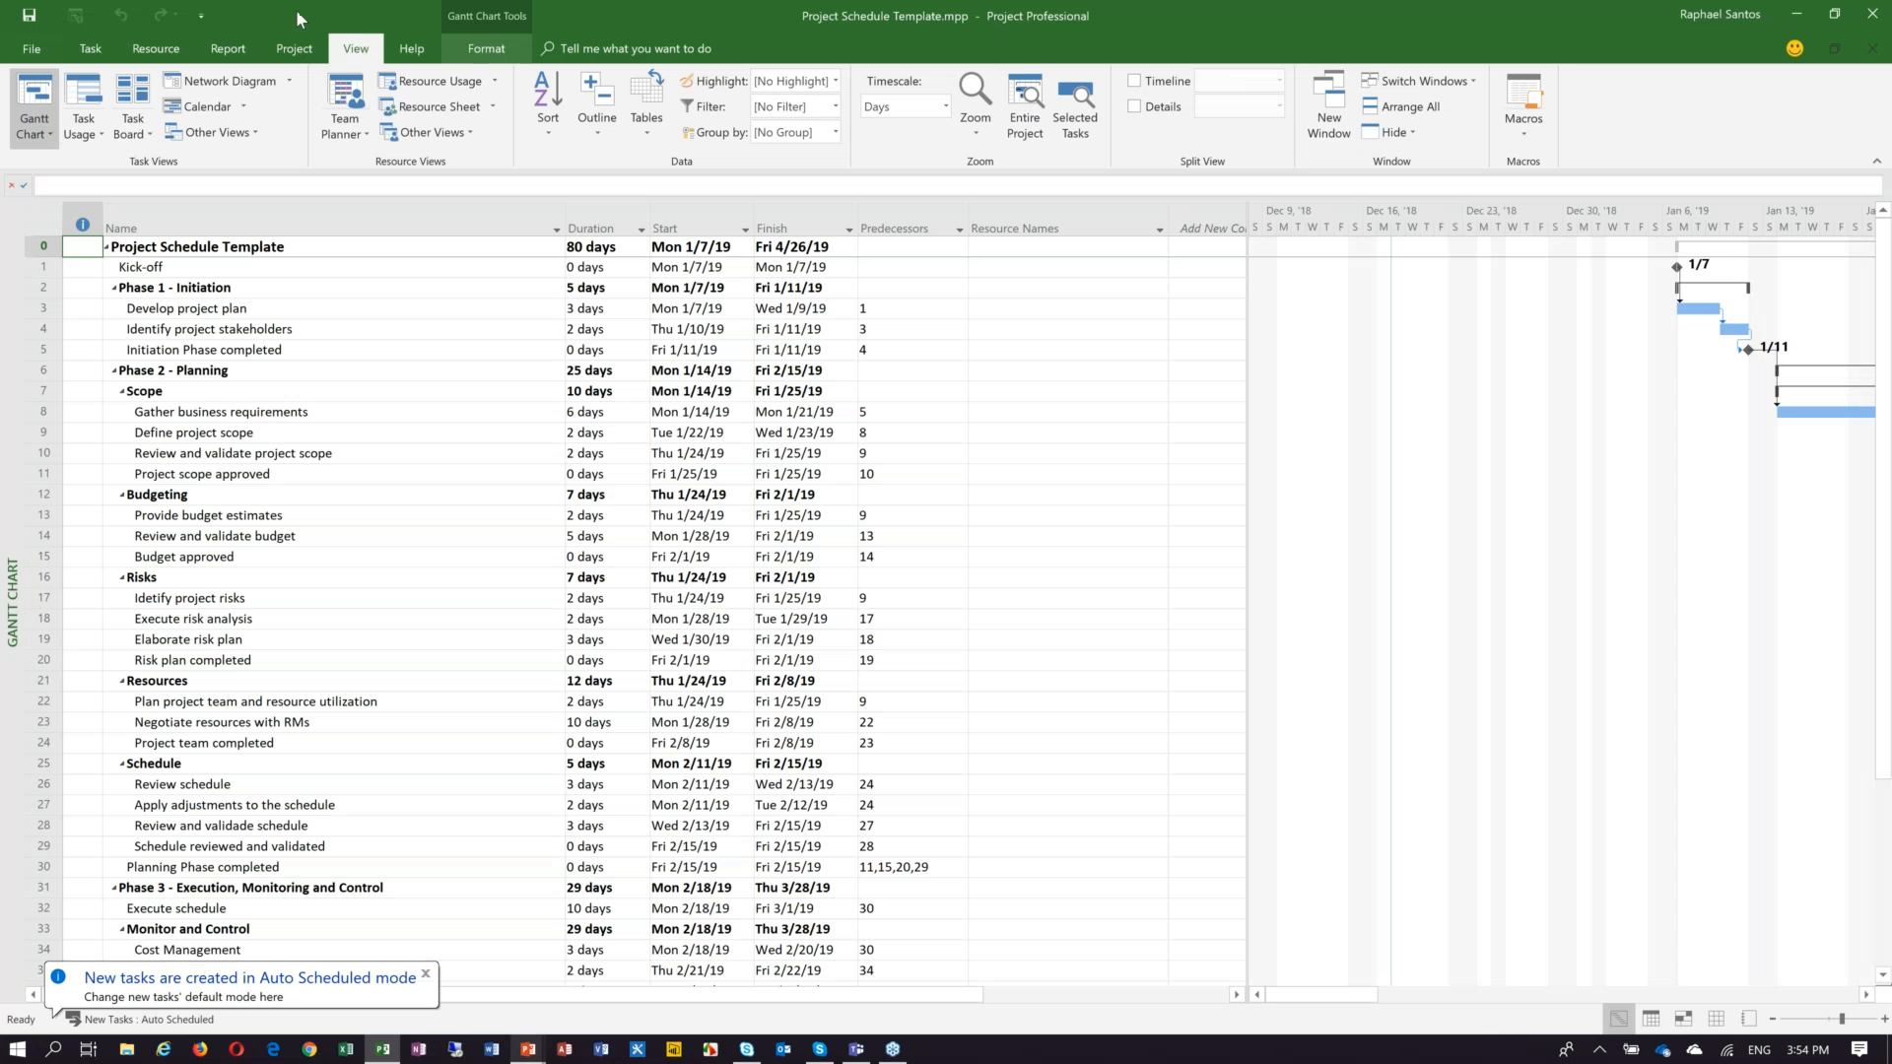
Set the default task type to Fixed Work in the template's schedule options and apply the change.
{"action": "left_click", "coordinate": [71, 51]}
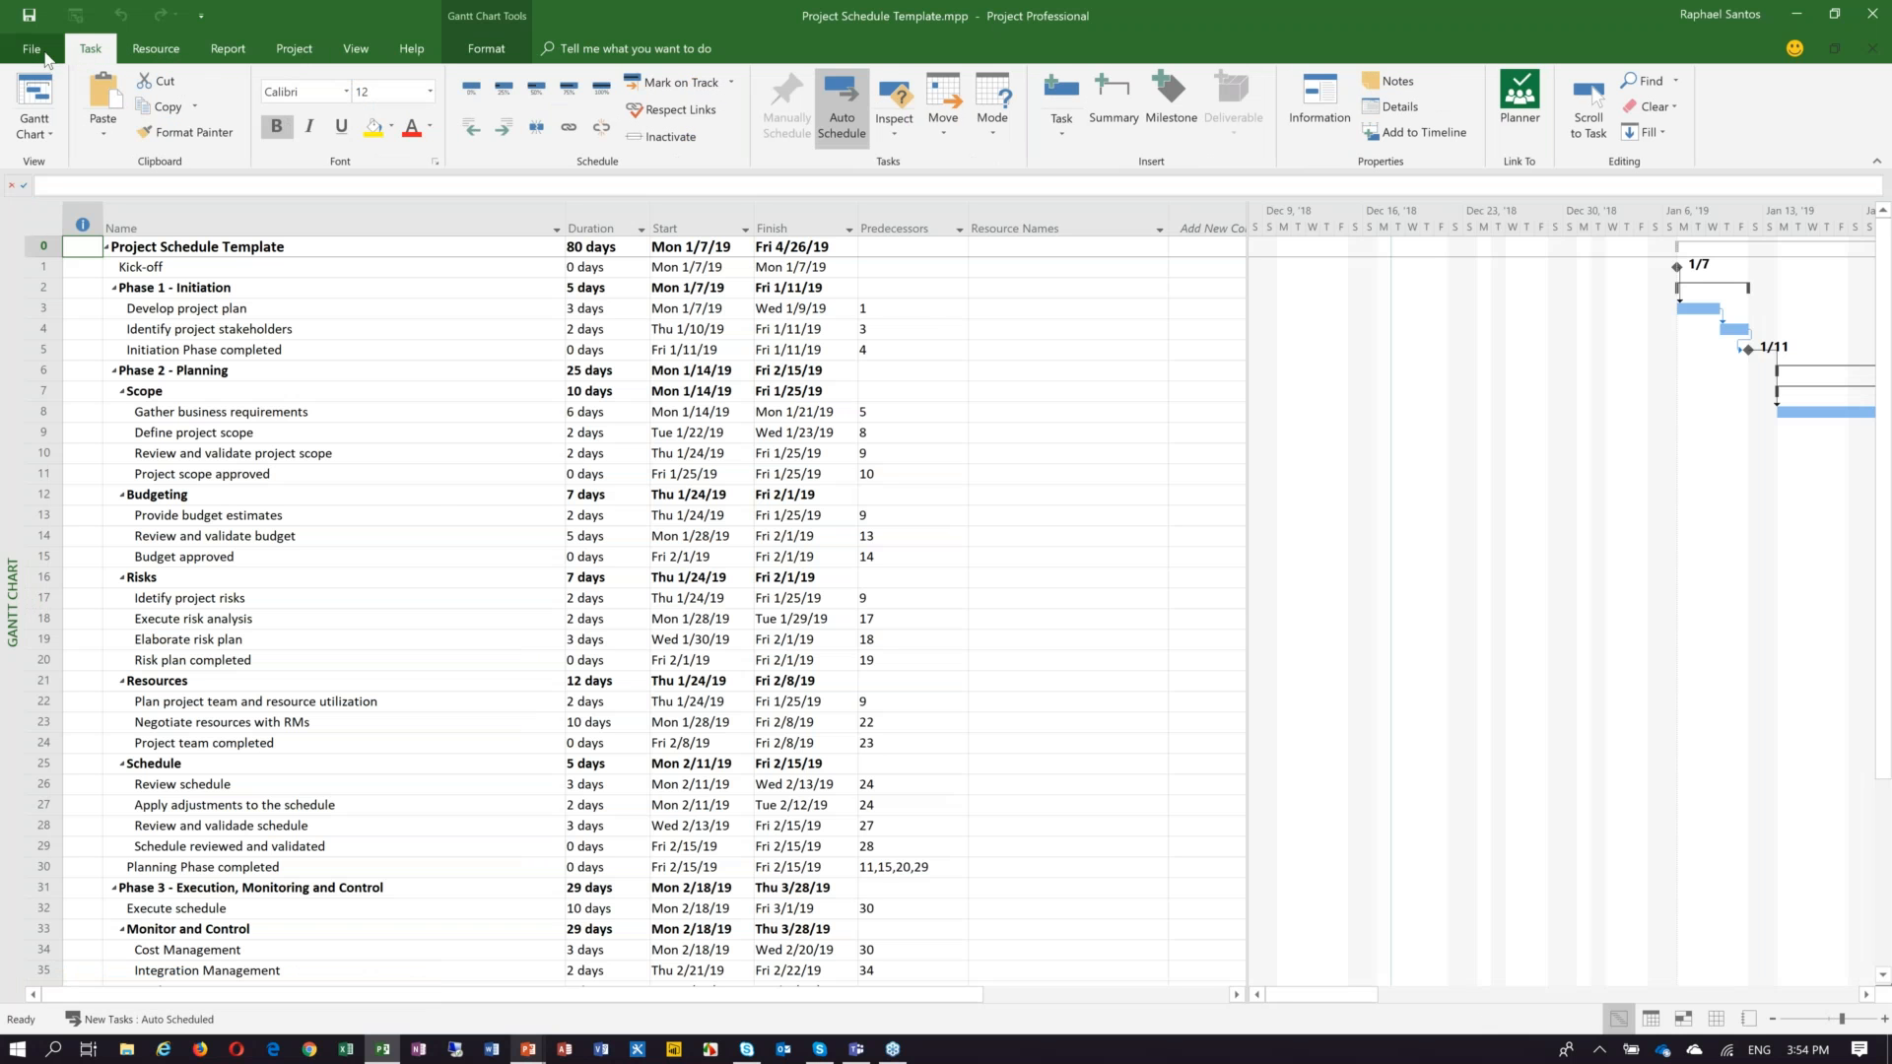
{"action": "left_click", "coordinate": [44, 57]}
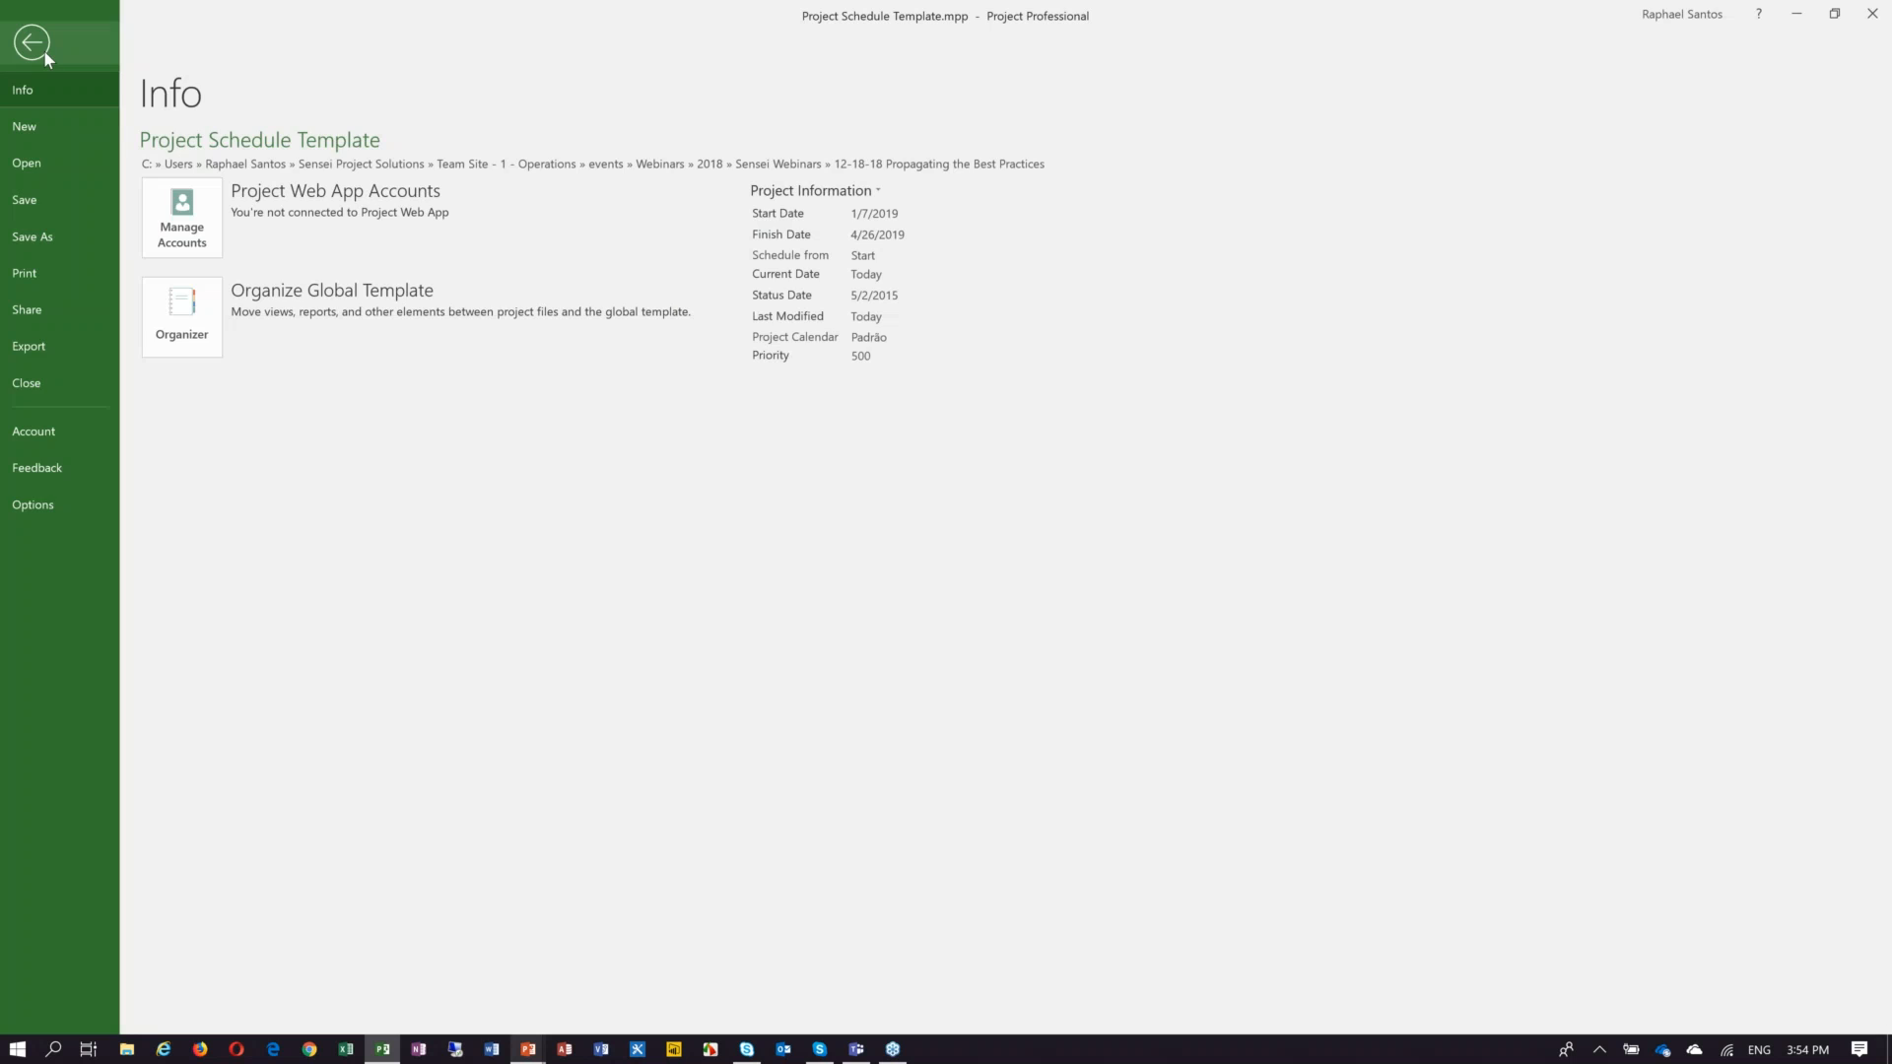
{"action": "left_click", "coordinate": [34, 506]}
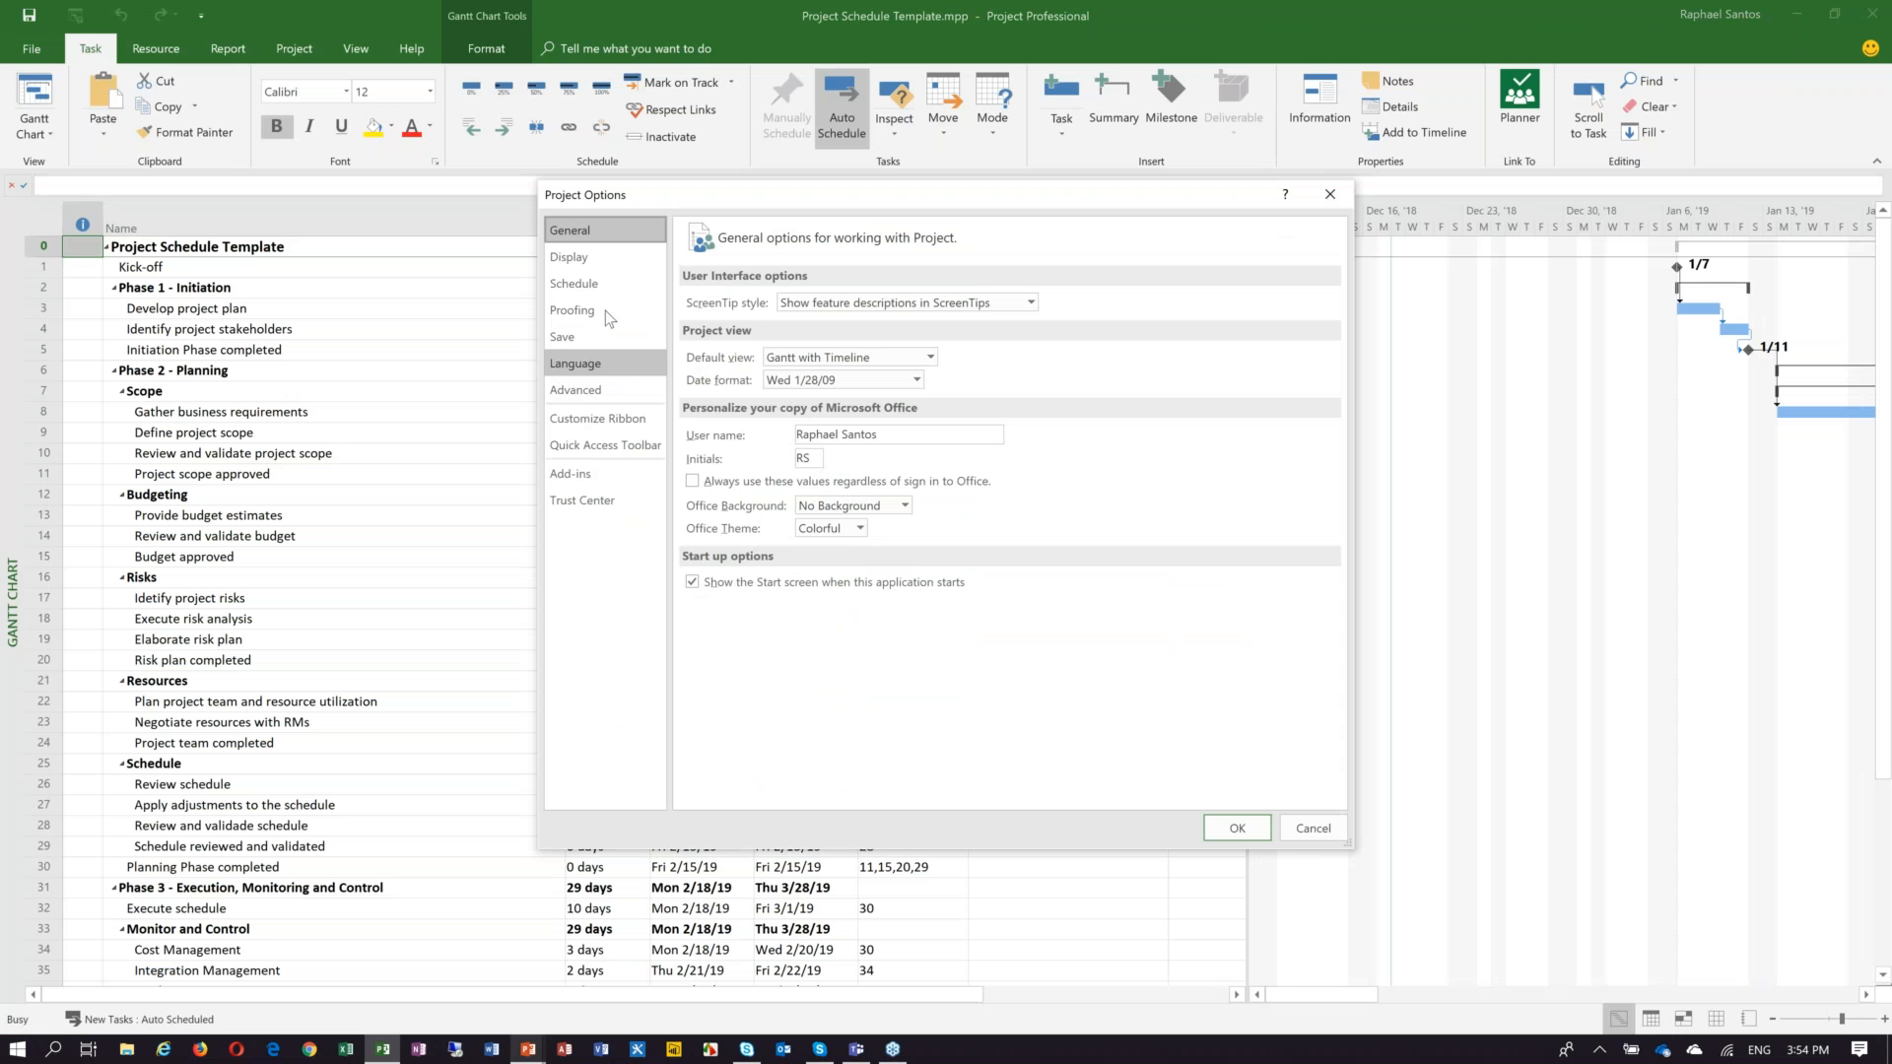
{"action": "left_click", "coordinate": [609, 286]}
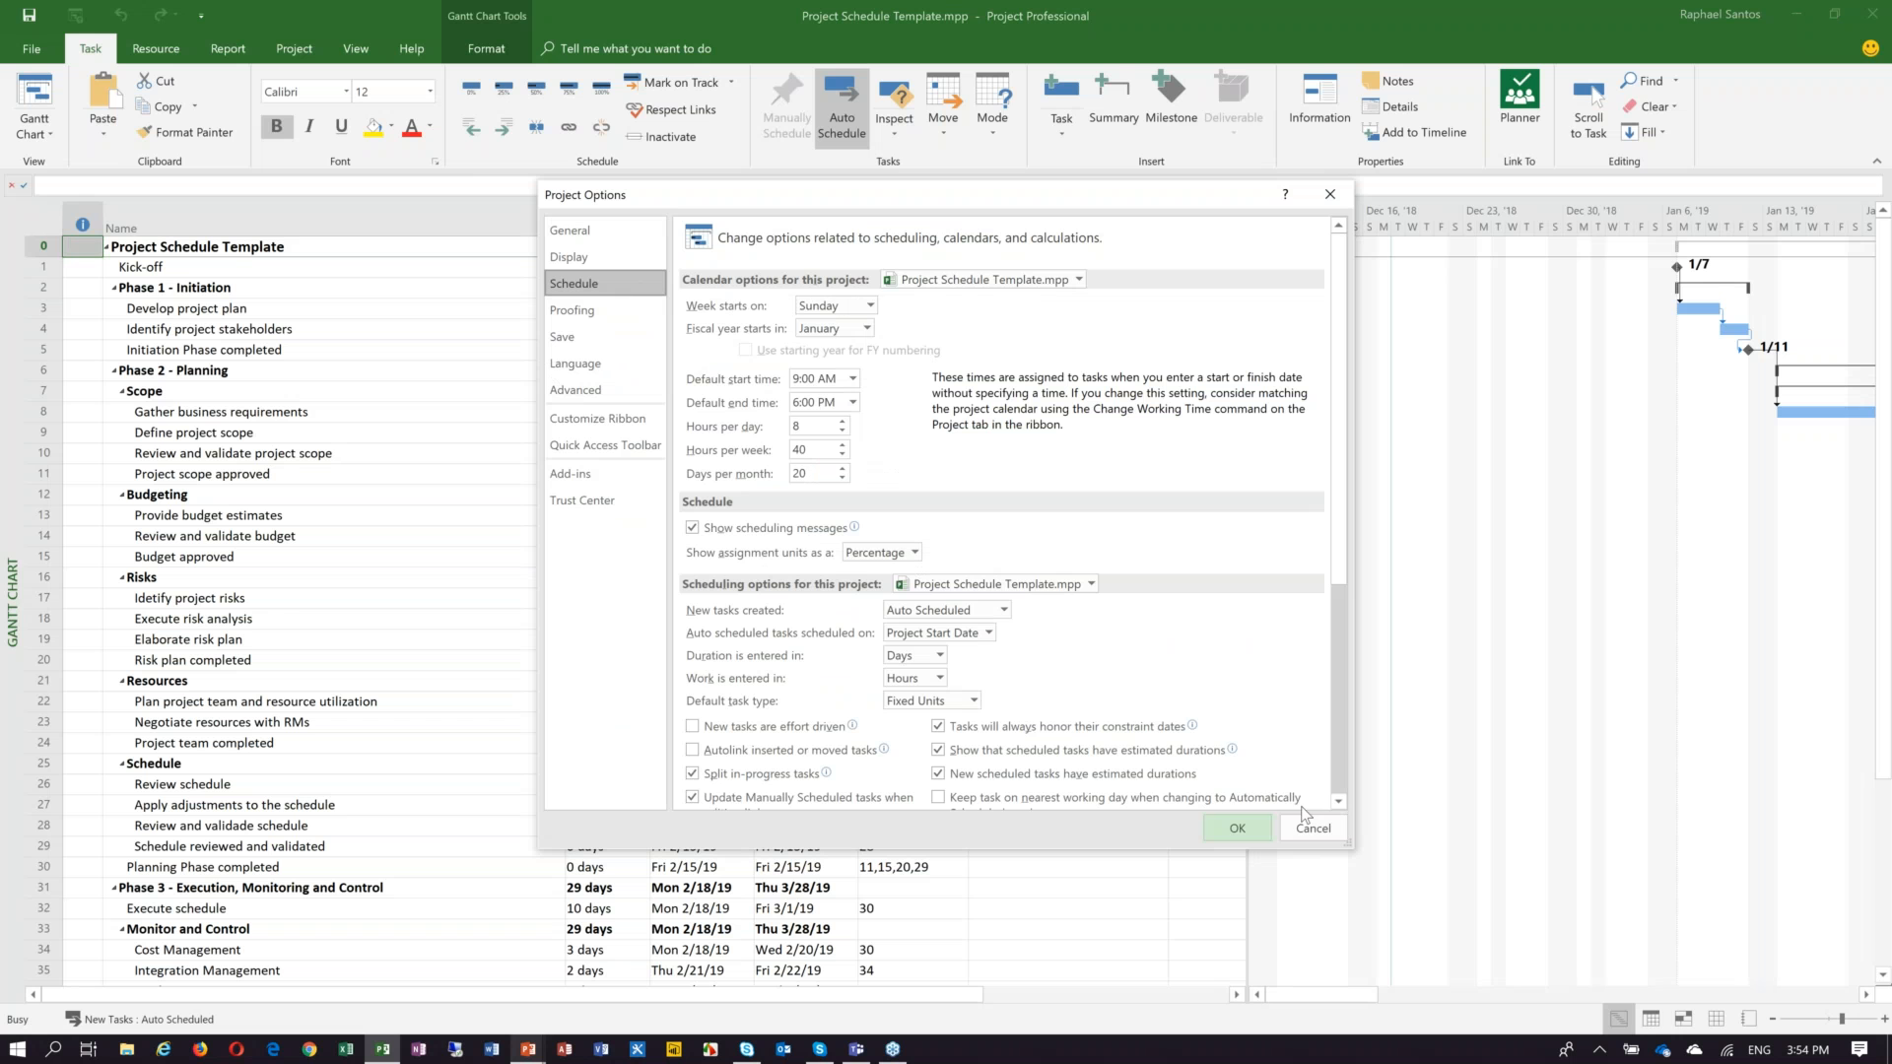
{"action": "left_click", "coordinate": [1336, 803]}
{"action": "left_click", "coordinate": [1336, 803]}
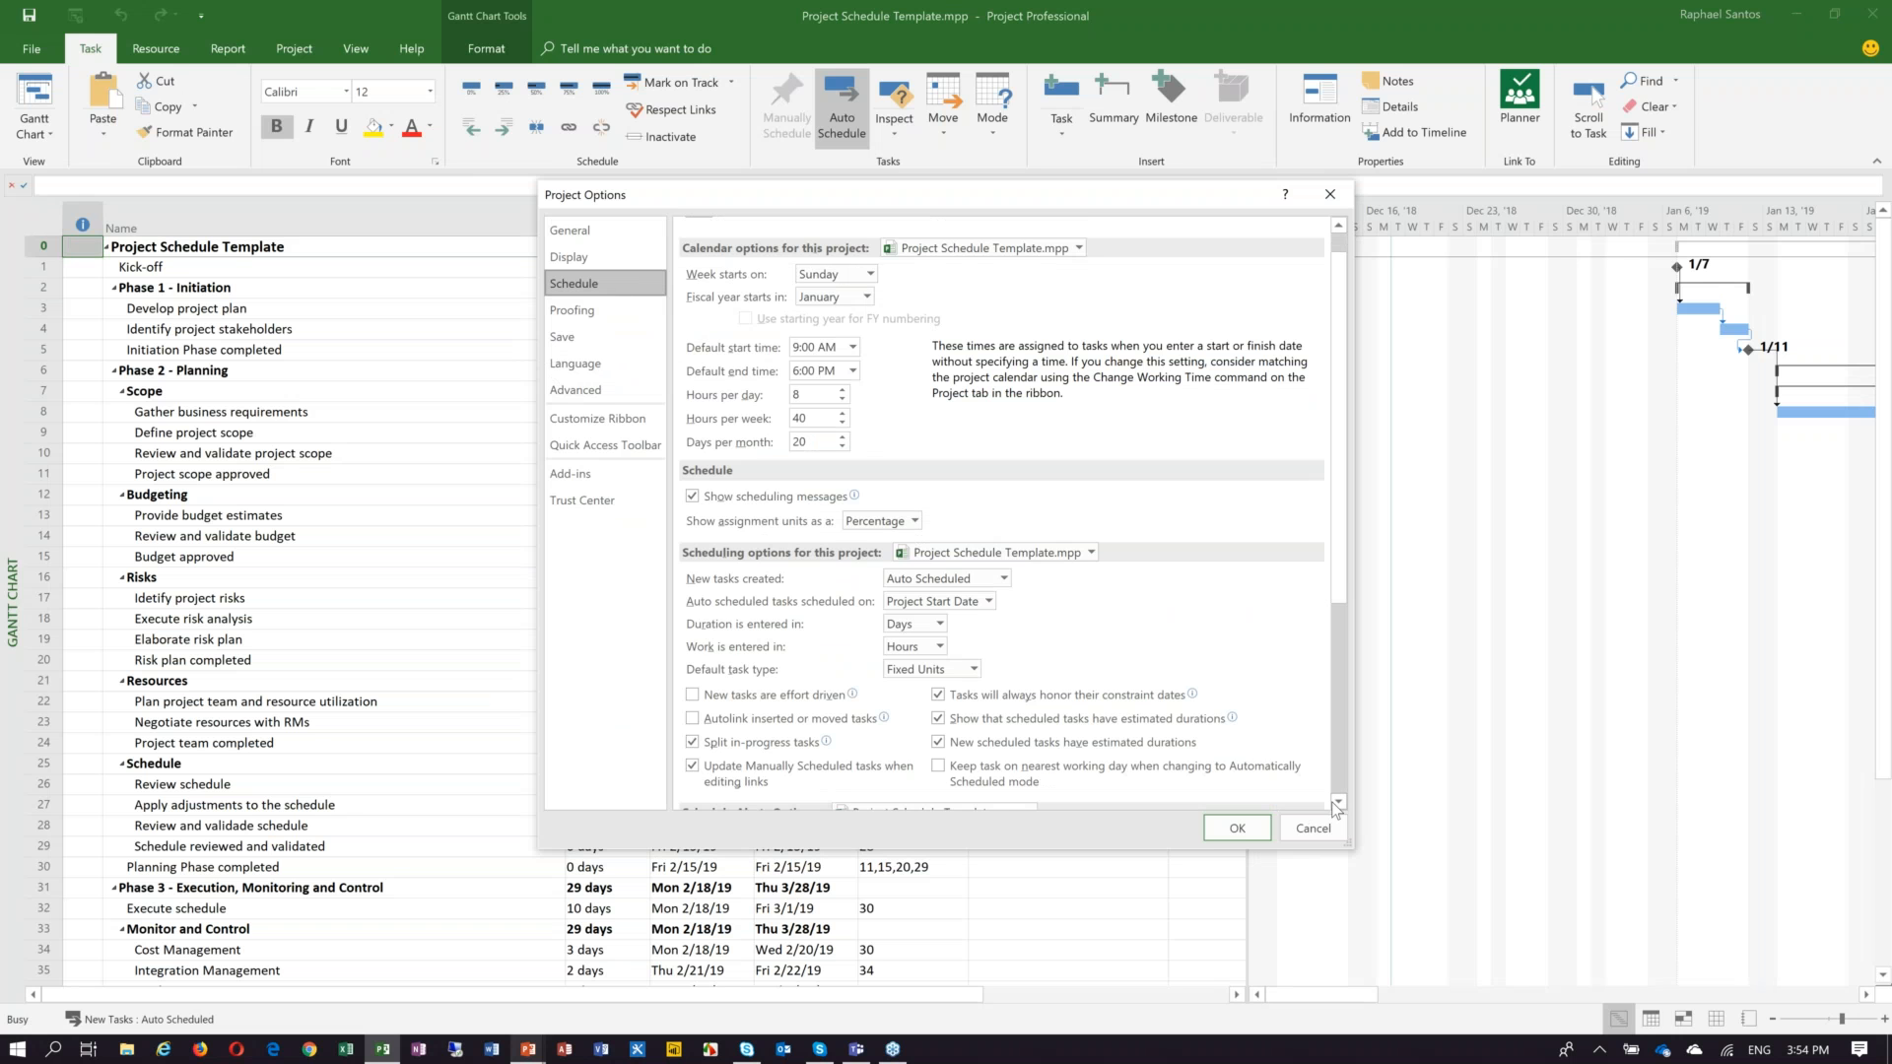
{"action": "left_click", "coordinate": [1336, 803]}
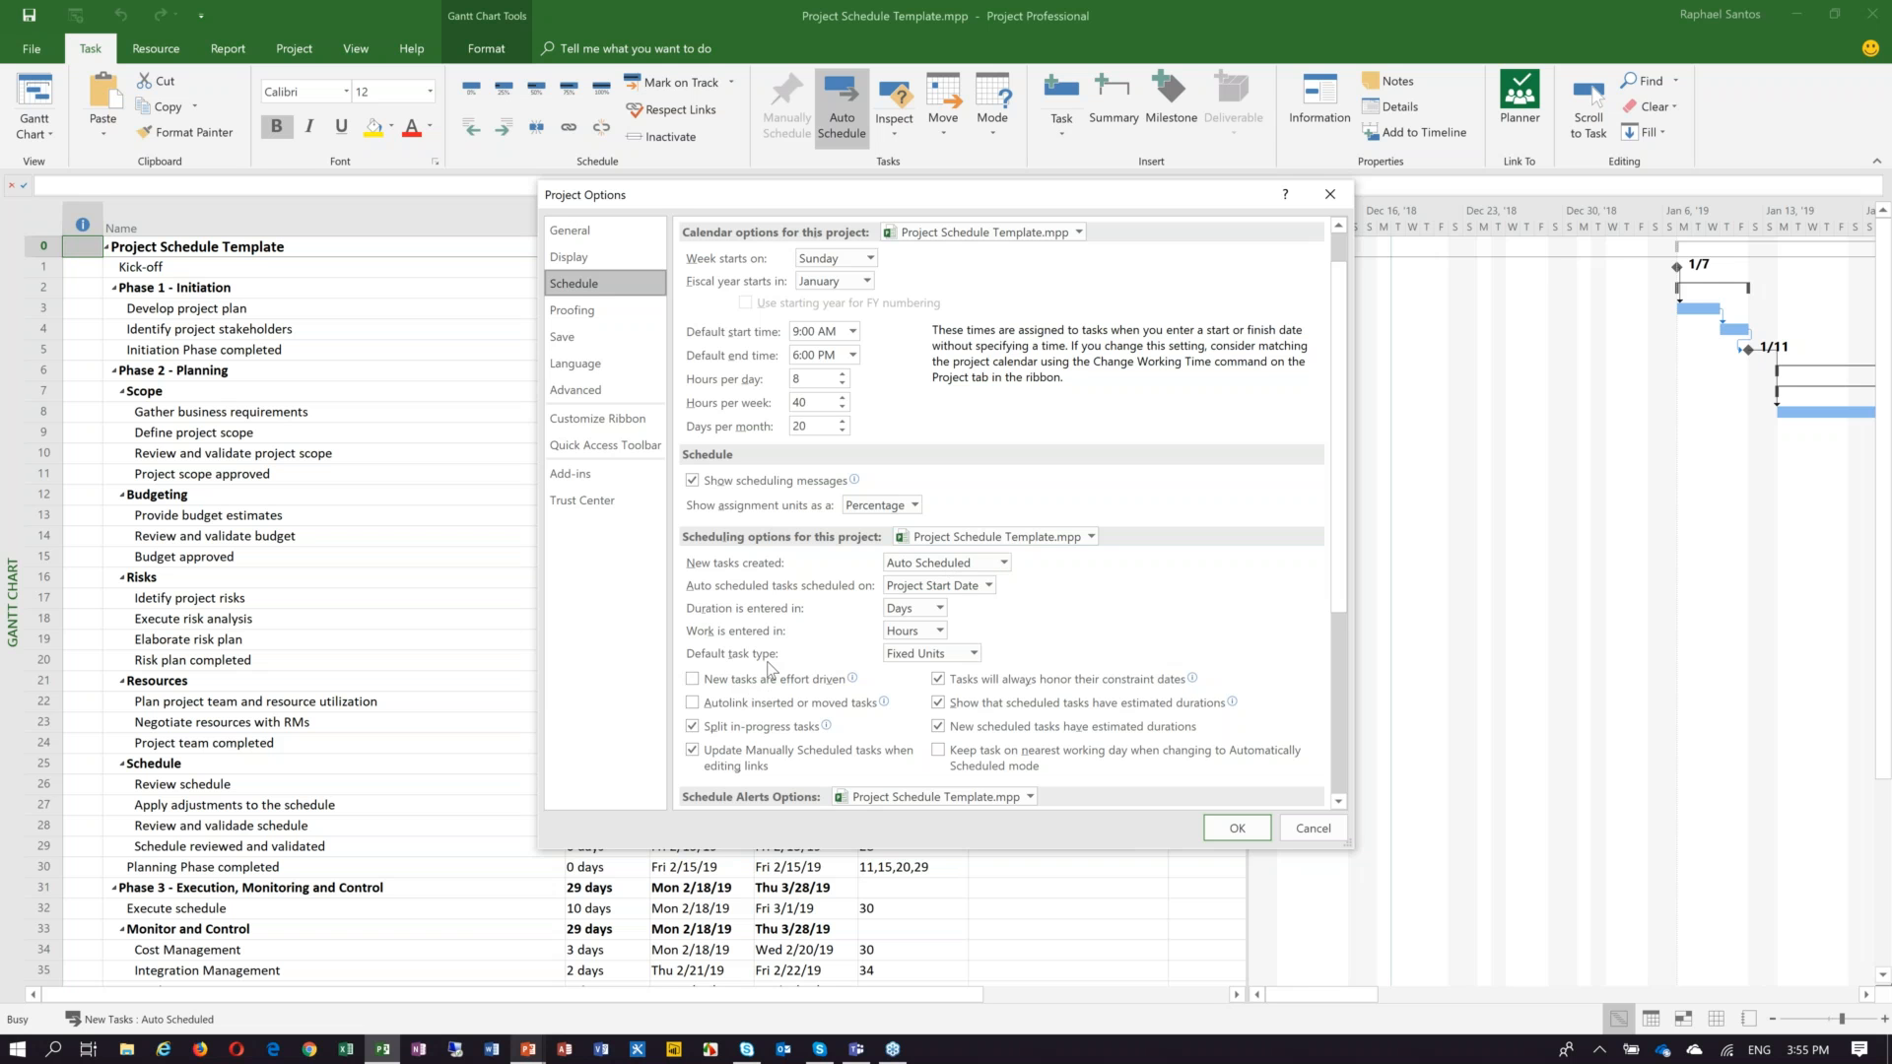
{"action": "left_click", "coordinate": [974, 654]}
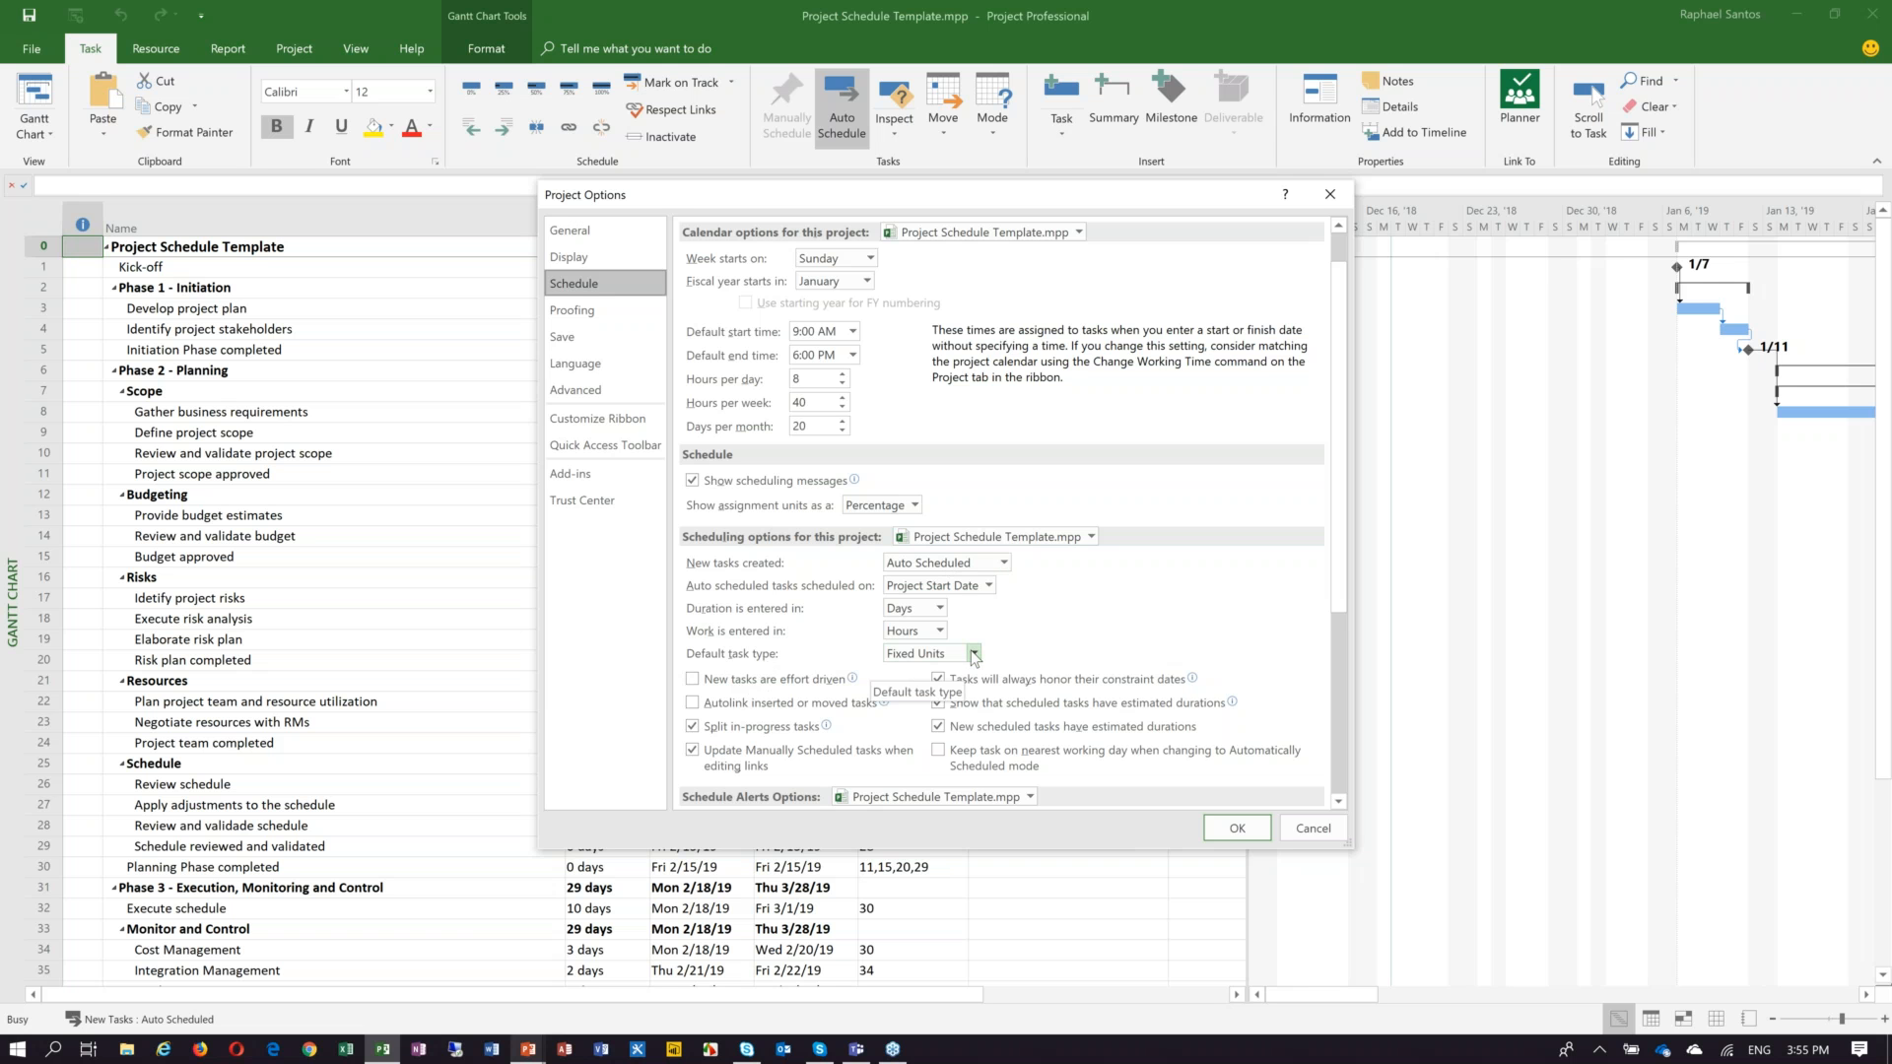
{"action": "left_click", "coordinate": [915, 701]}
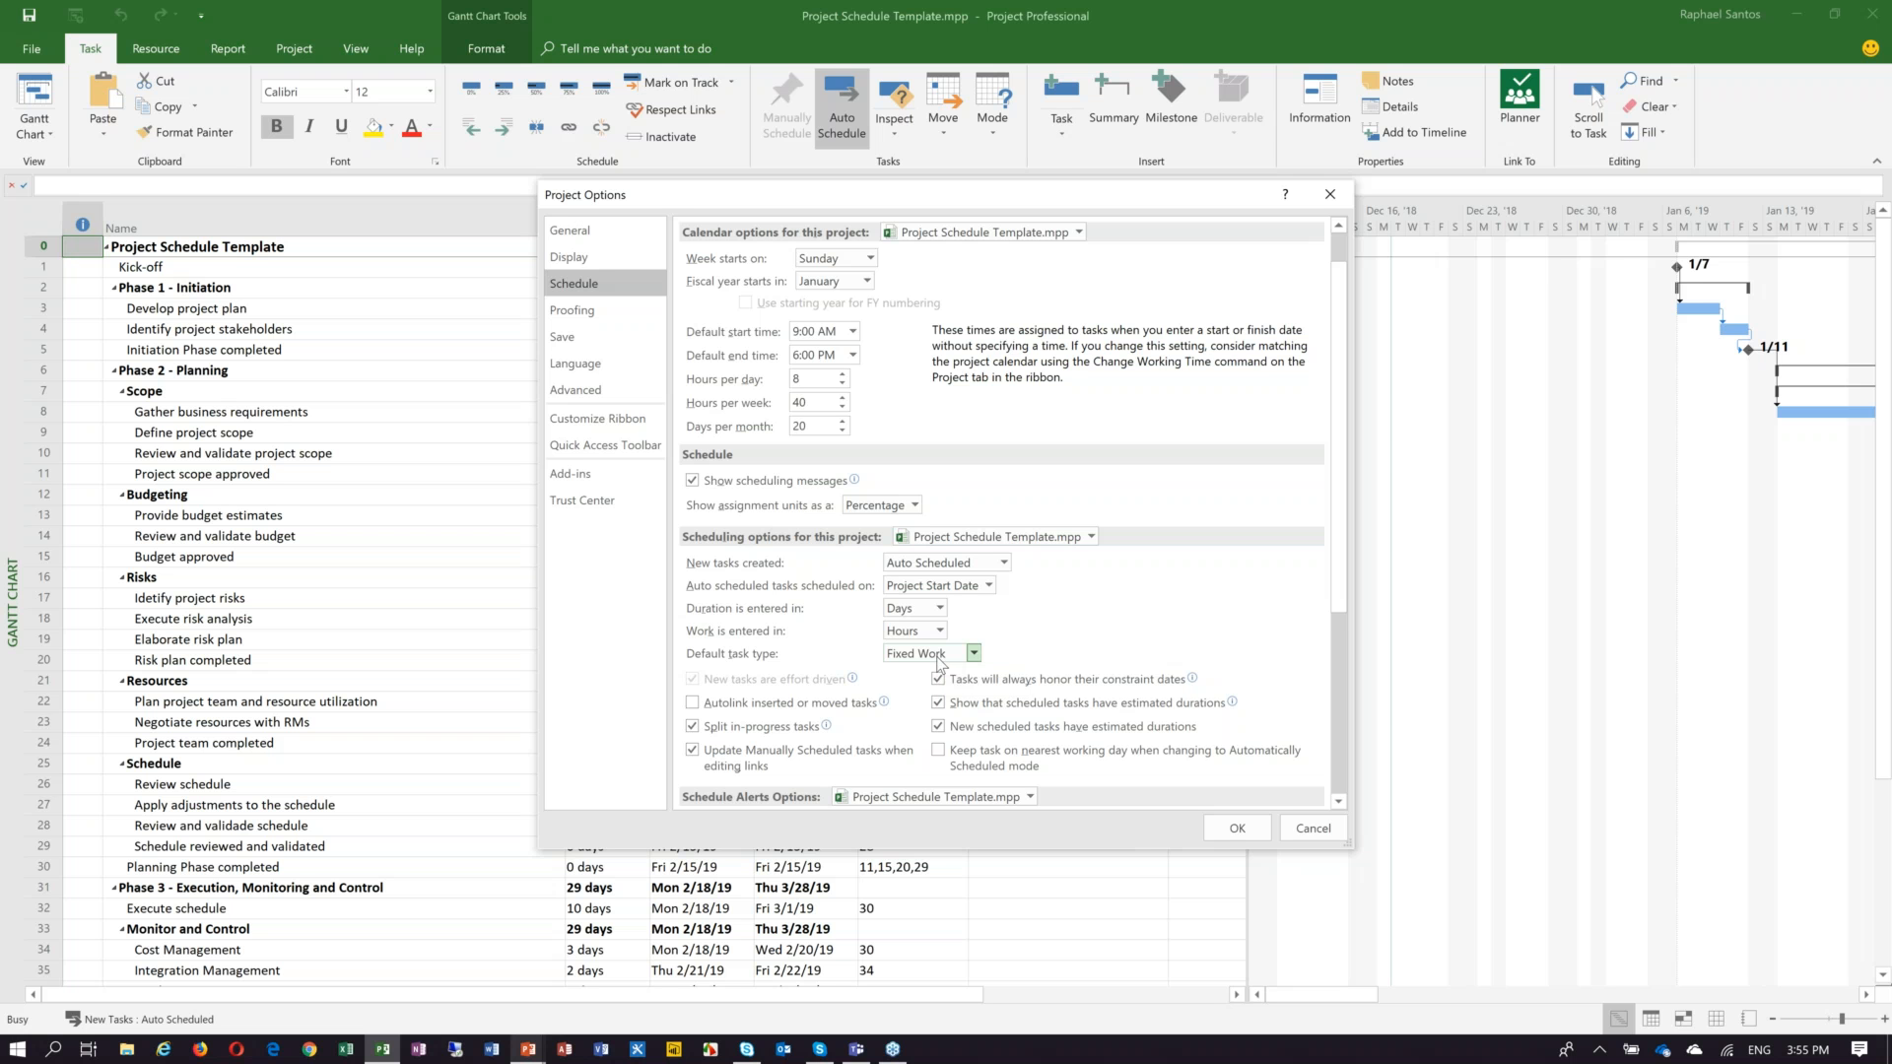
{"action": "left_click", "coordinate": [1078, 711]}
{"action": "left_click_drag", "start_coordinate": [1339, 603], "coordinate": [1332, 716]}
{"action": "left_click", "coordinate": [1238, 828]}
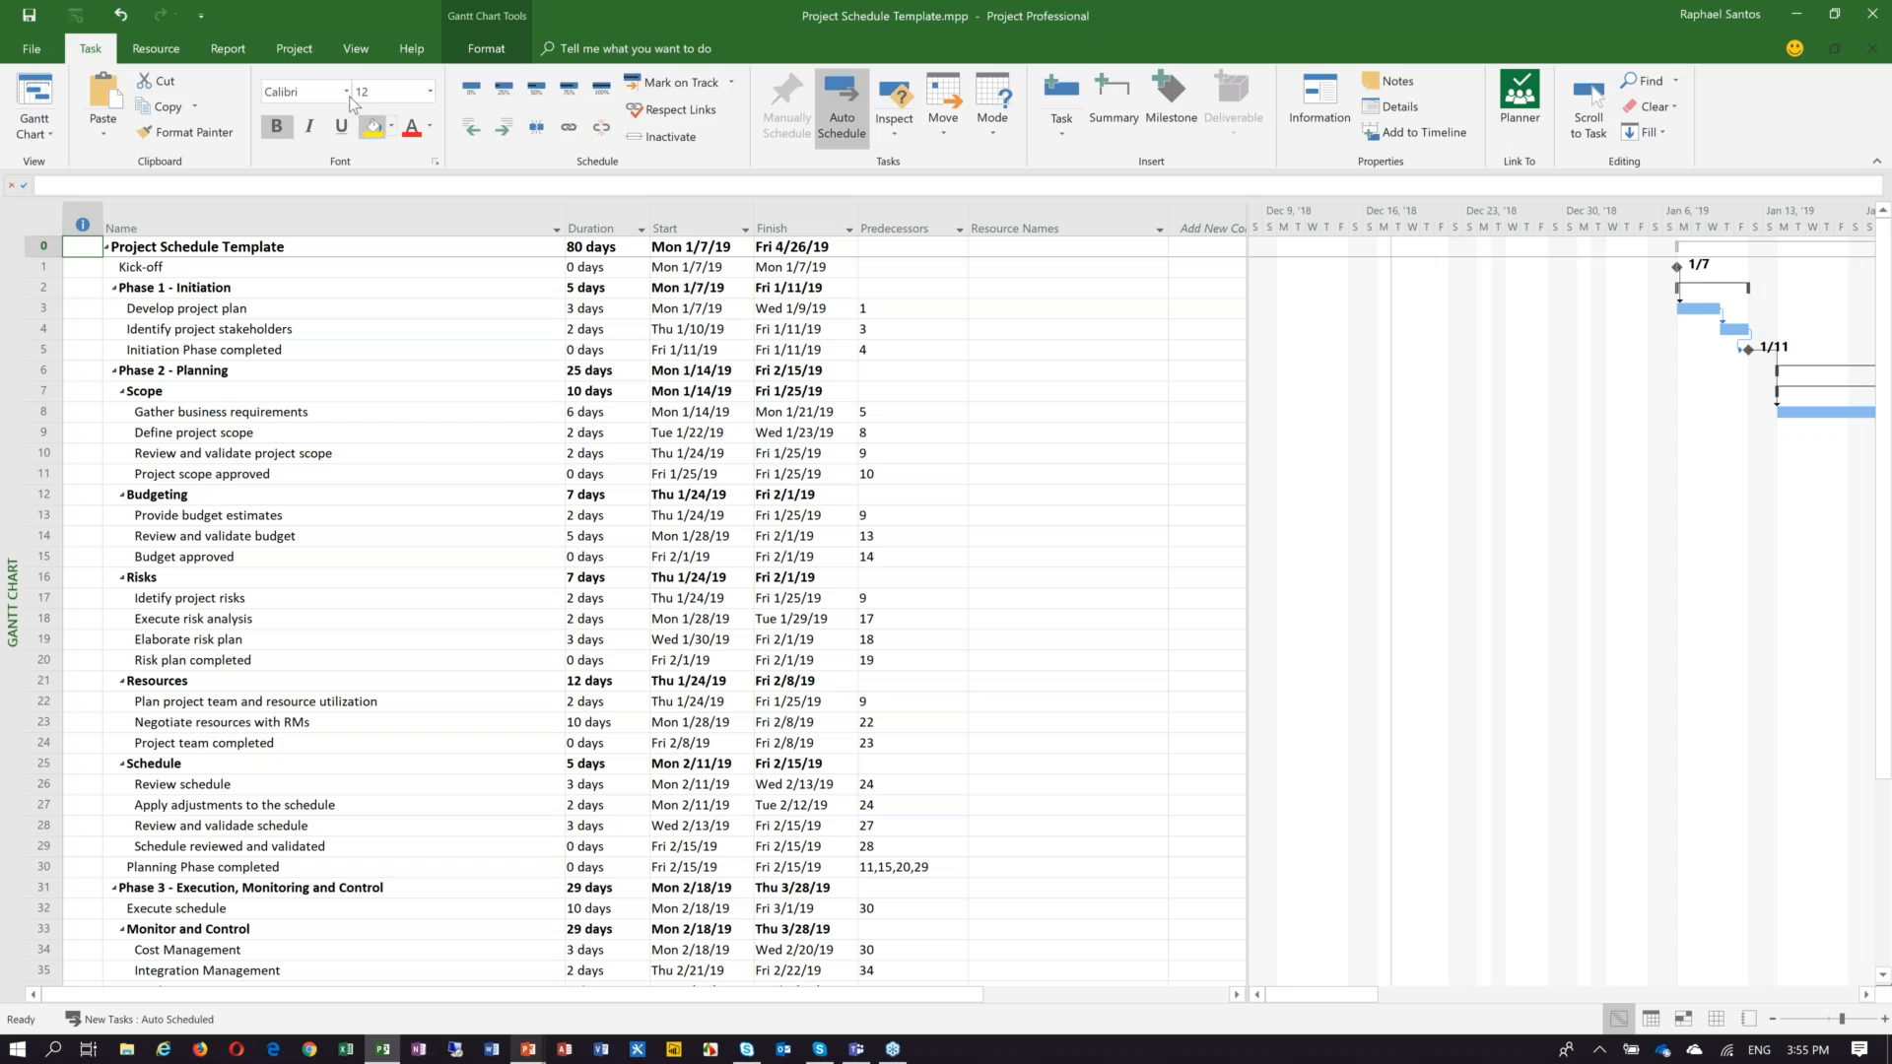
Review the holiday exceptions, Christmas Day through Thanksgiving Day, in the Padrão project calendar's working time settings.
{"action": "left_click", "coordinate": [292, 49]}
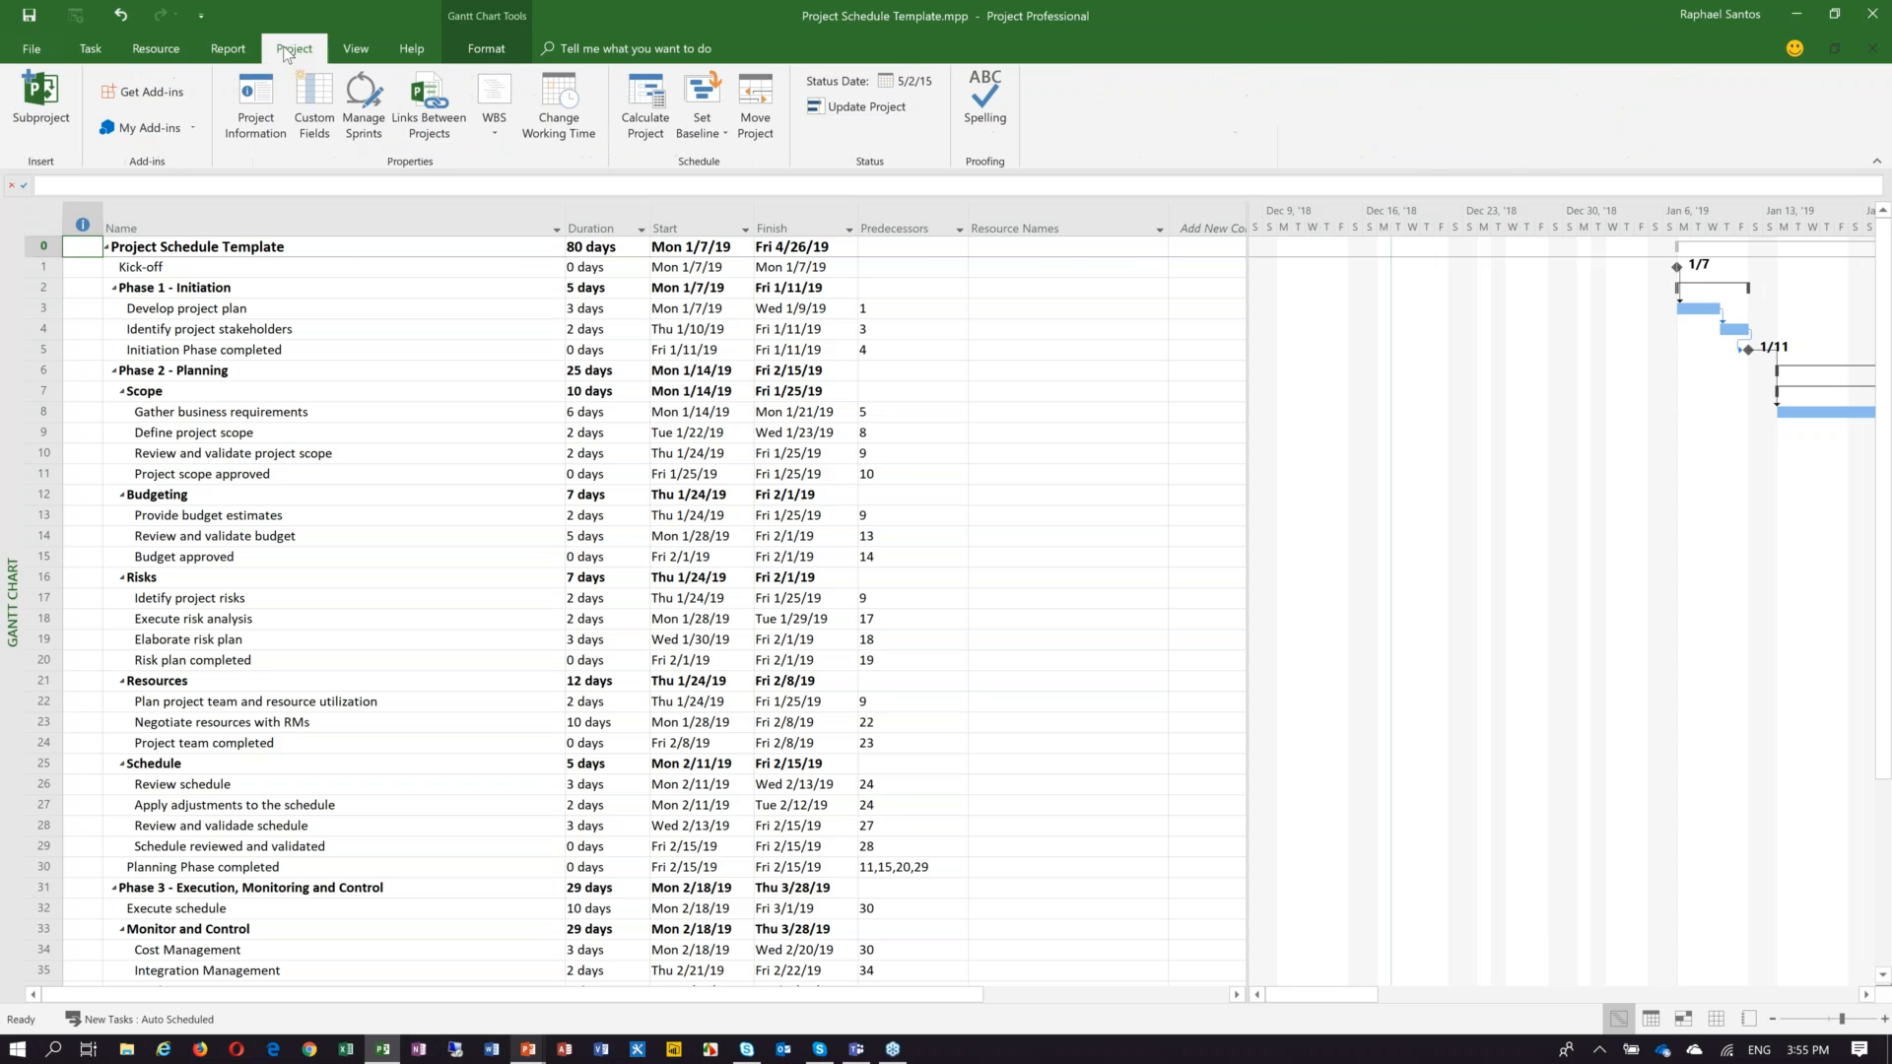
{"action": "left_click", "coordinate": [570, 113]}
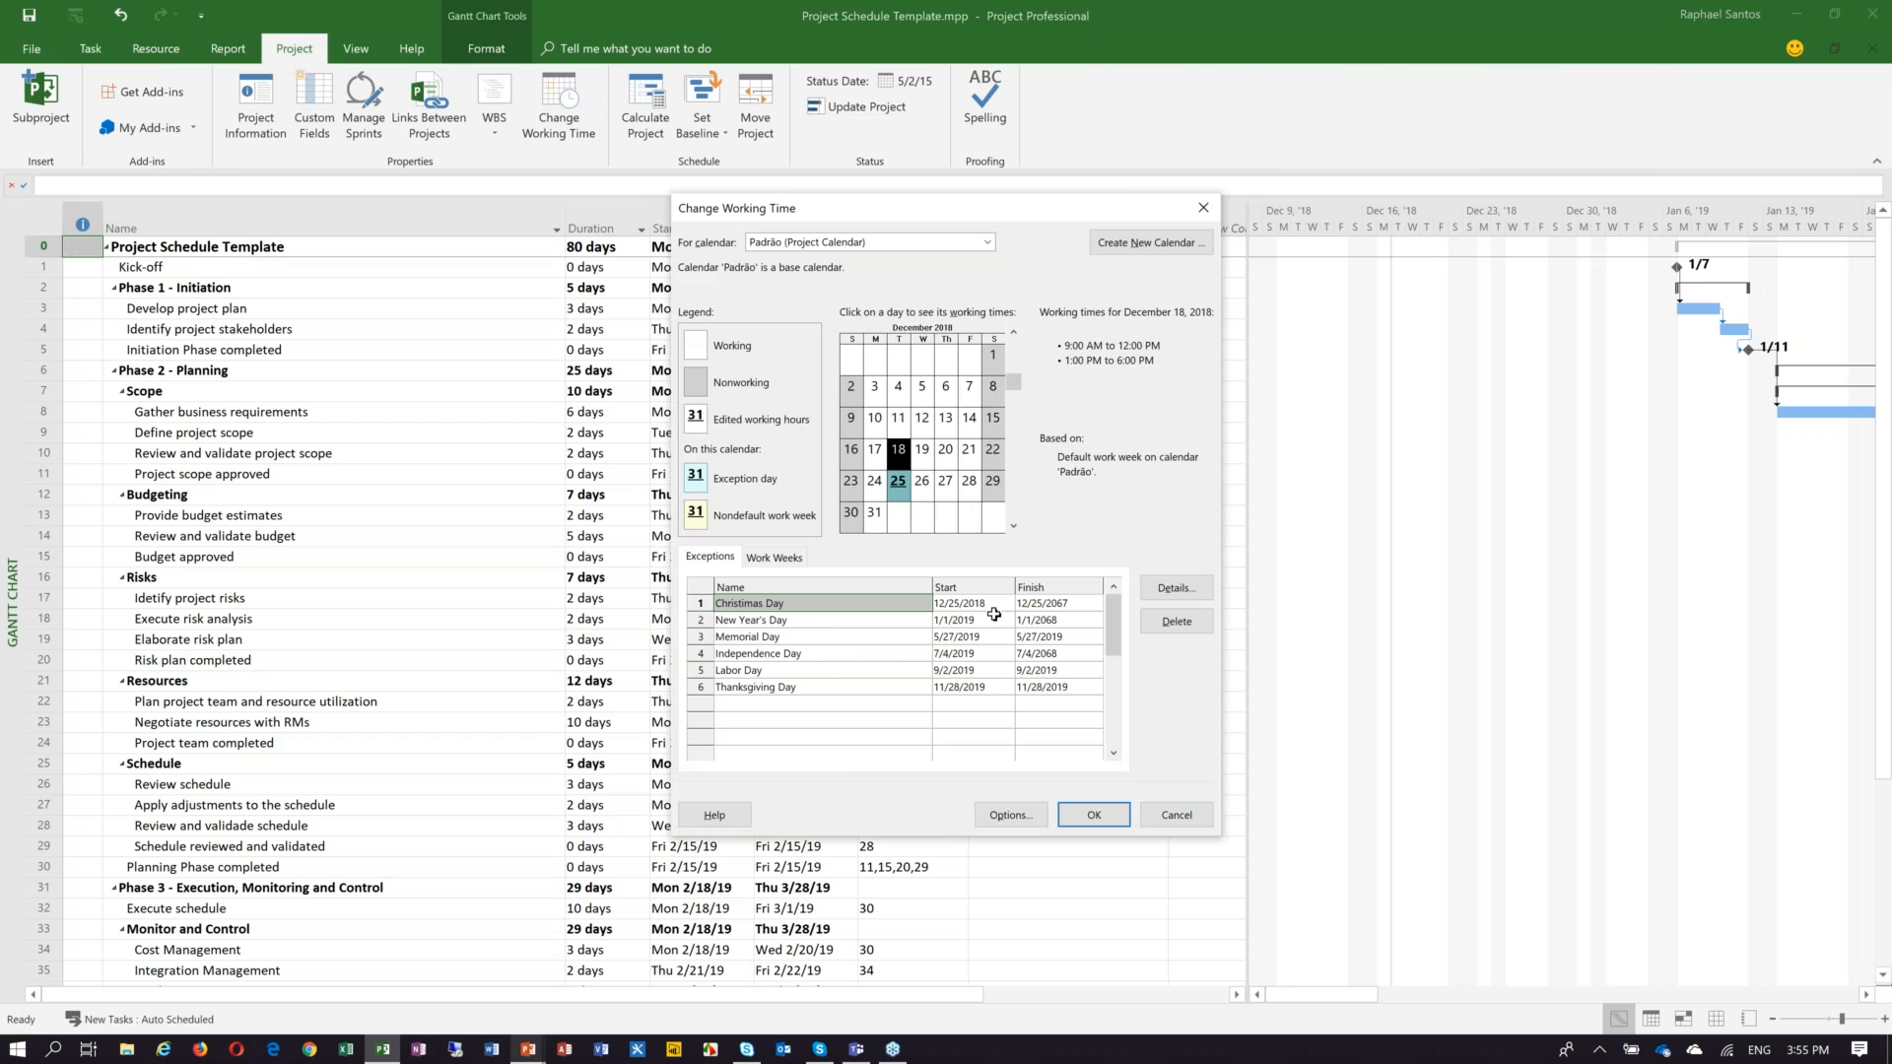
{"action": "left_click", "coordinate": [989, 604]}
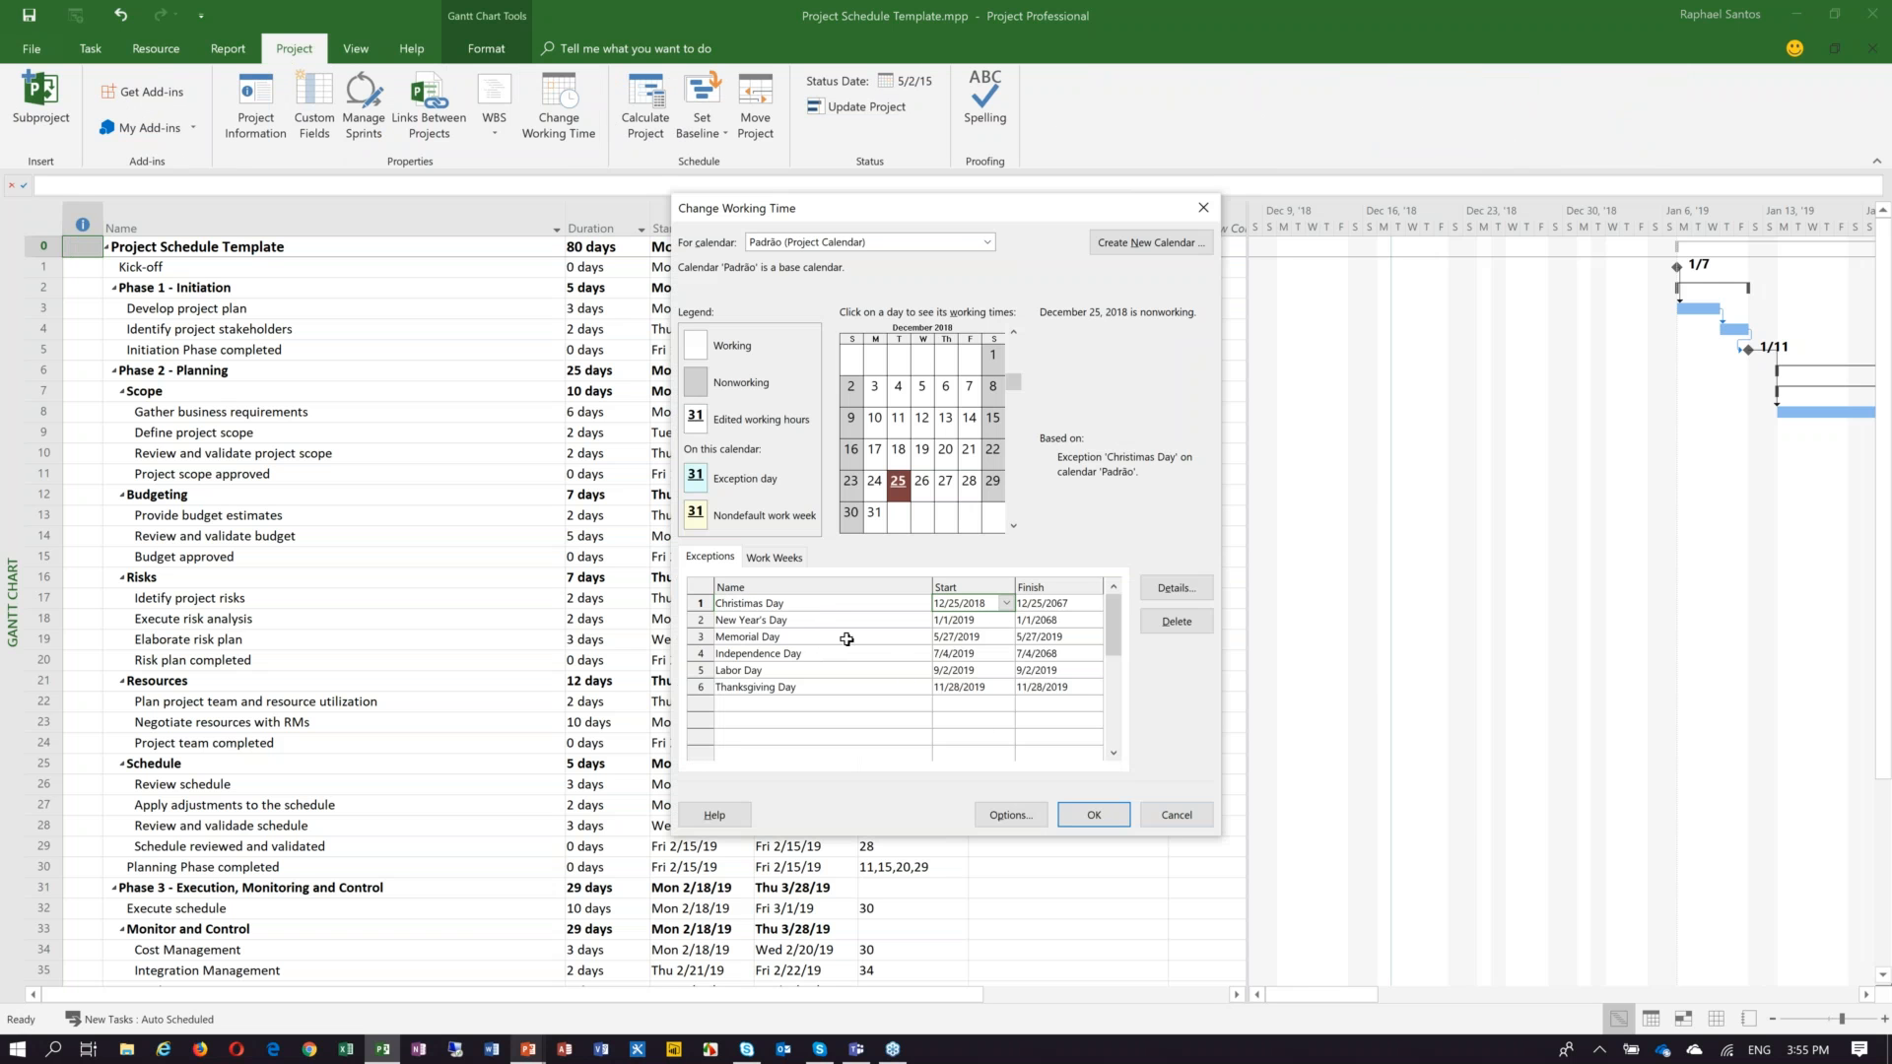
{"action": "left_click", "coordinate": [827, 606]}
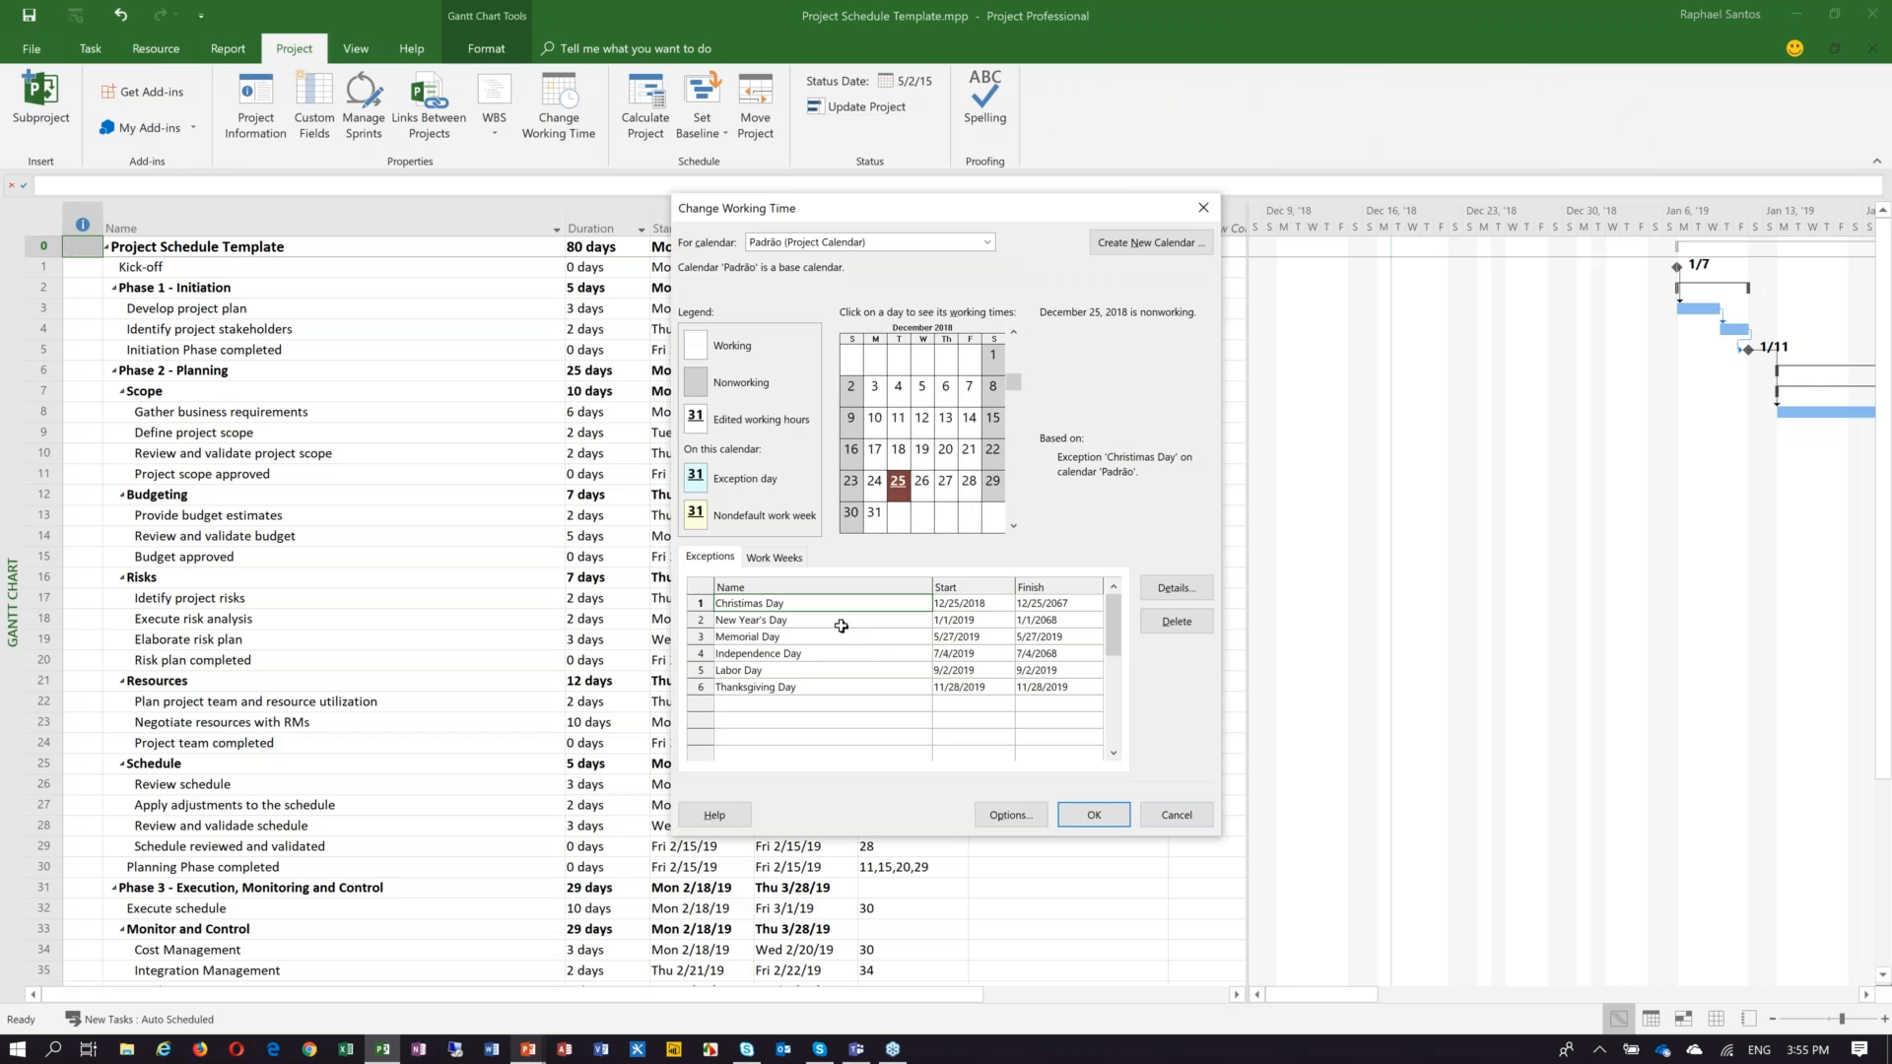
{"action": "left_click", "coordinate": [840, 621]}
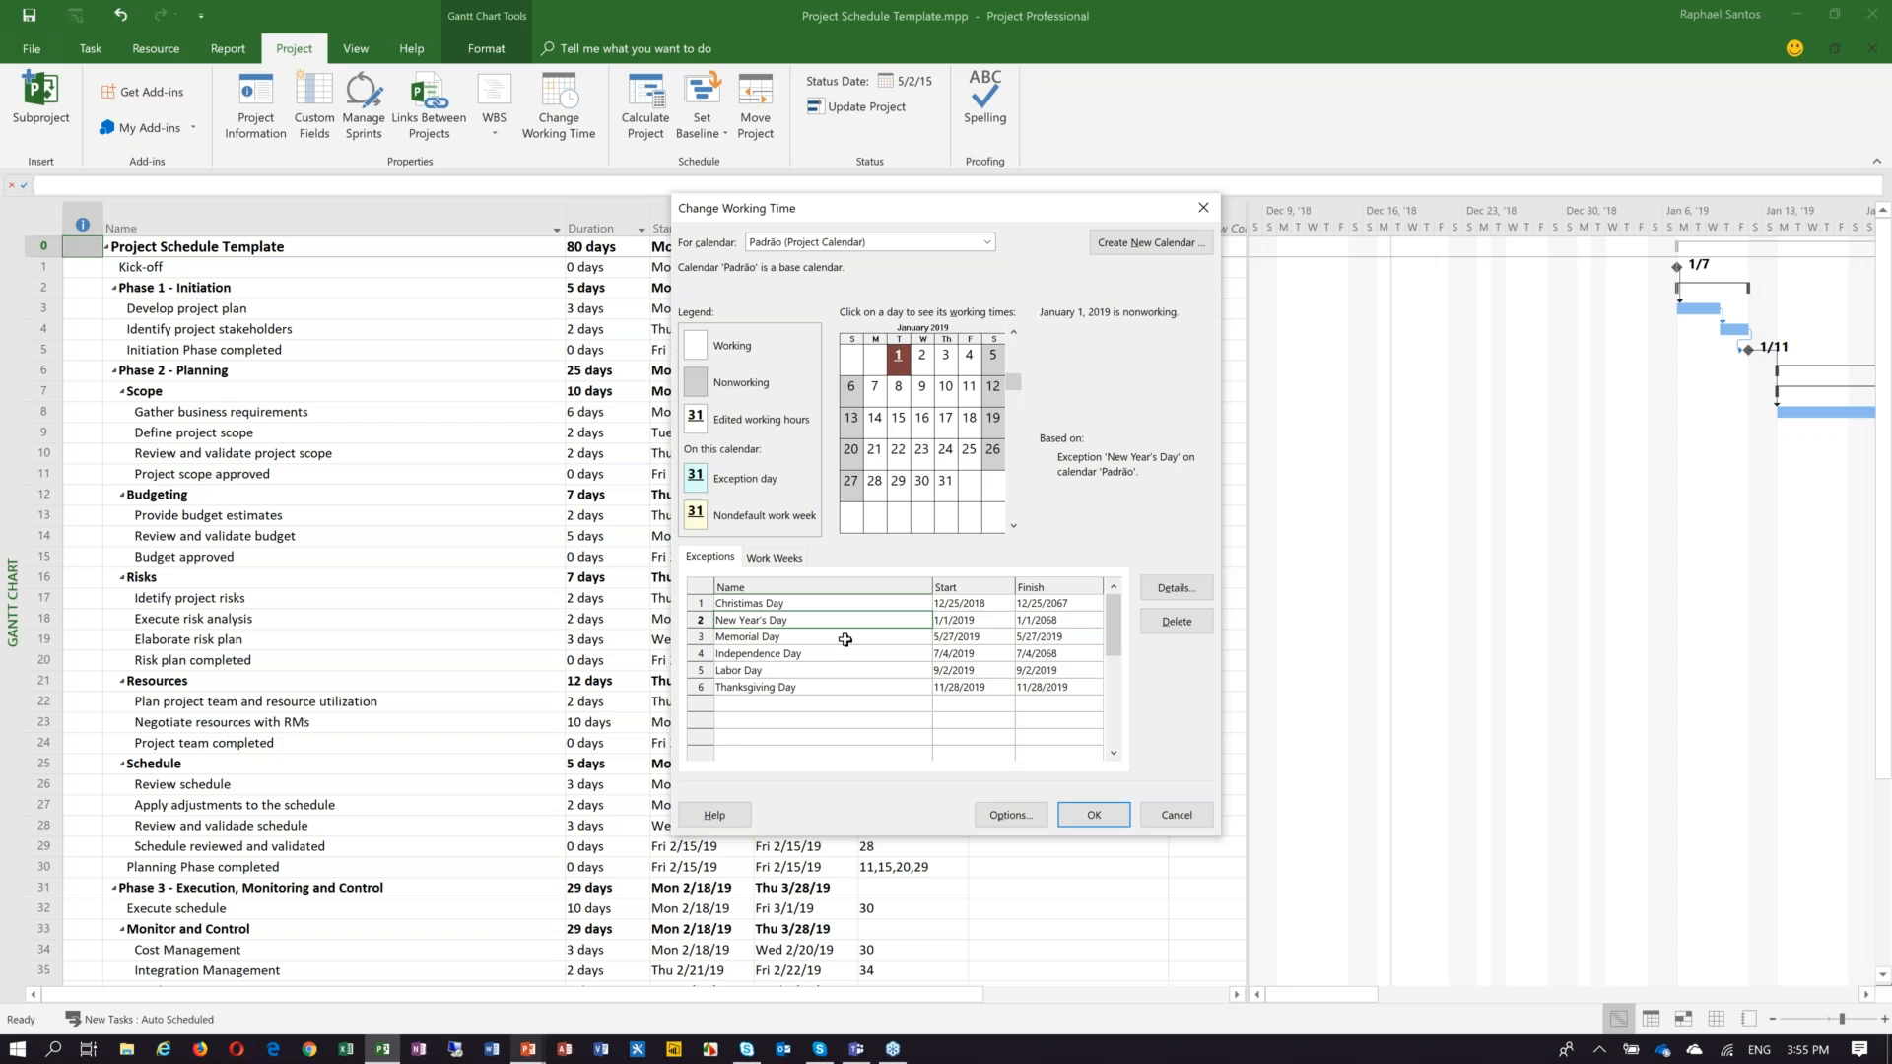
{"action": "left_click", "coordinate": [845, 638]}
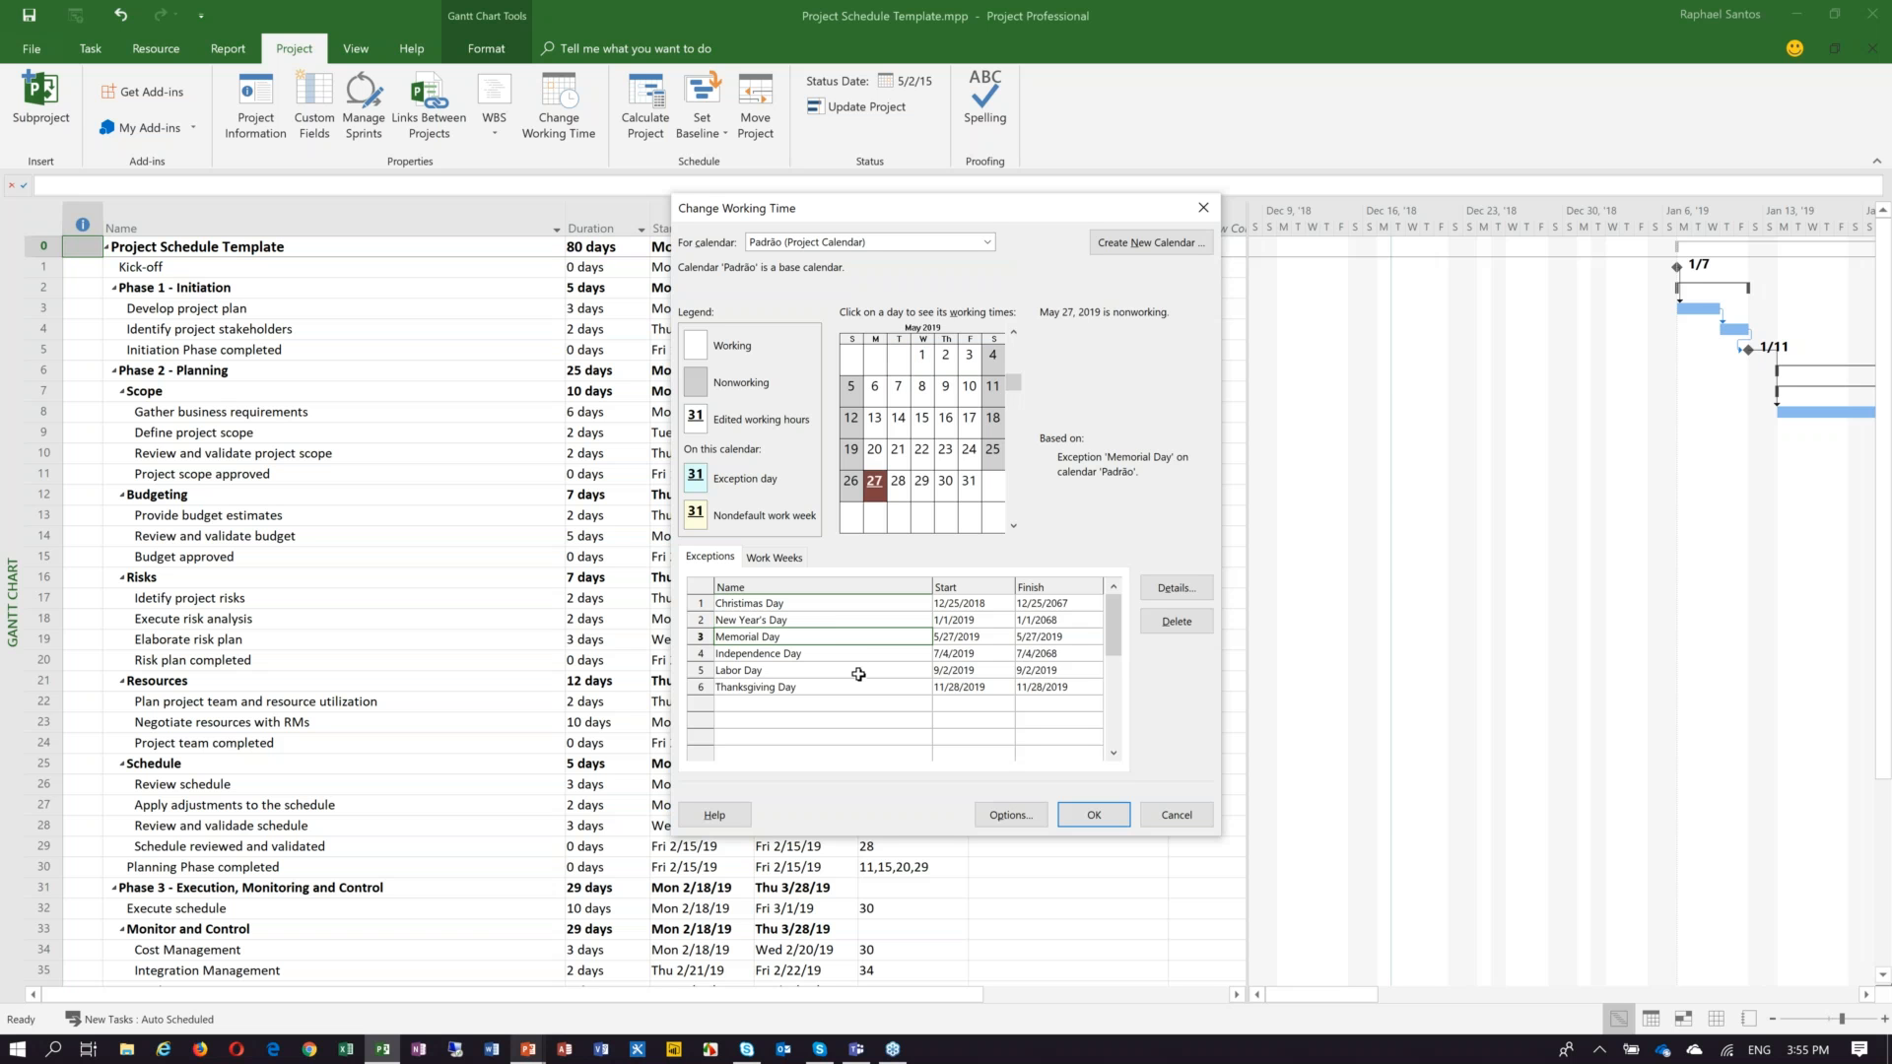
{"action": "key", "text": "Down"}
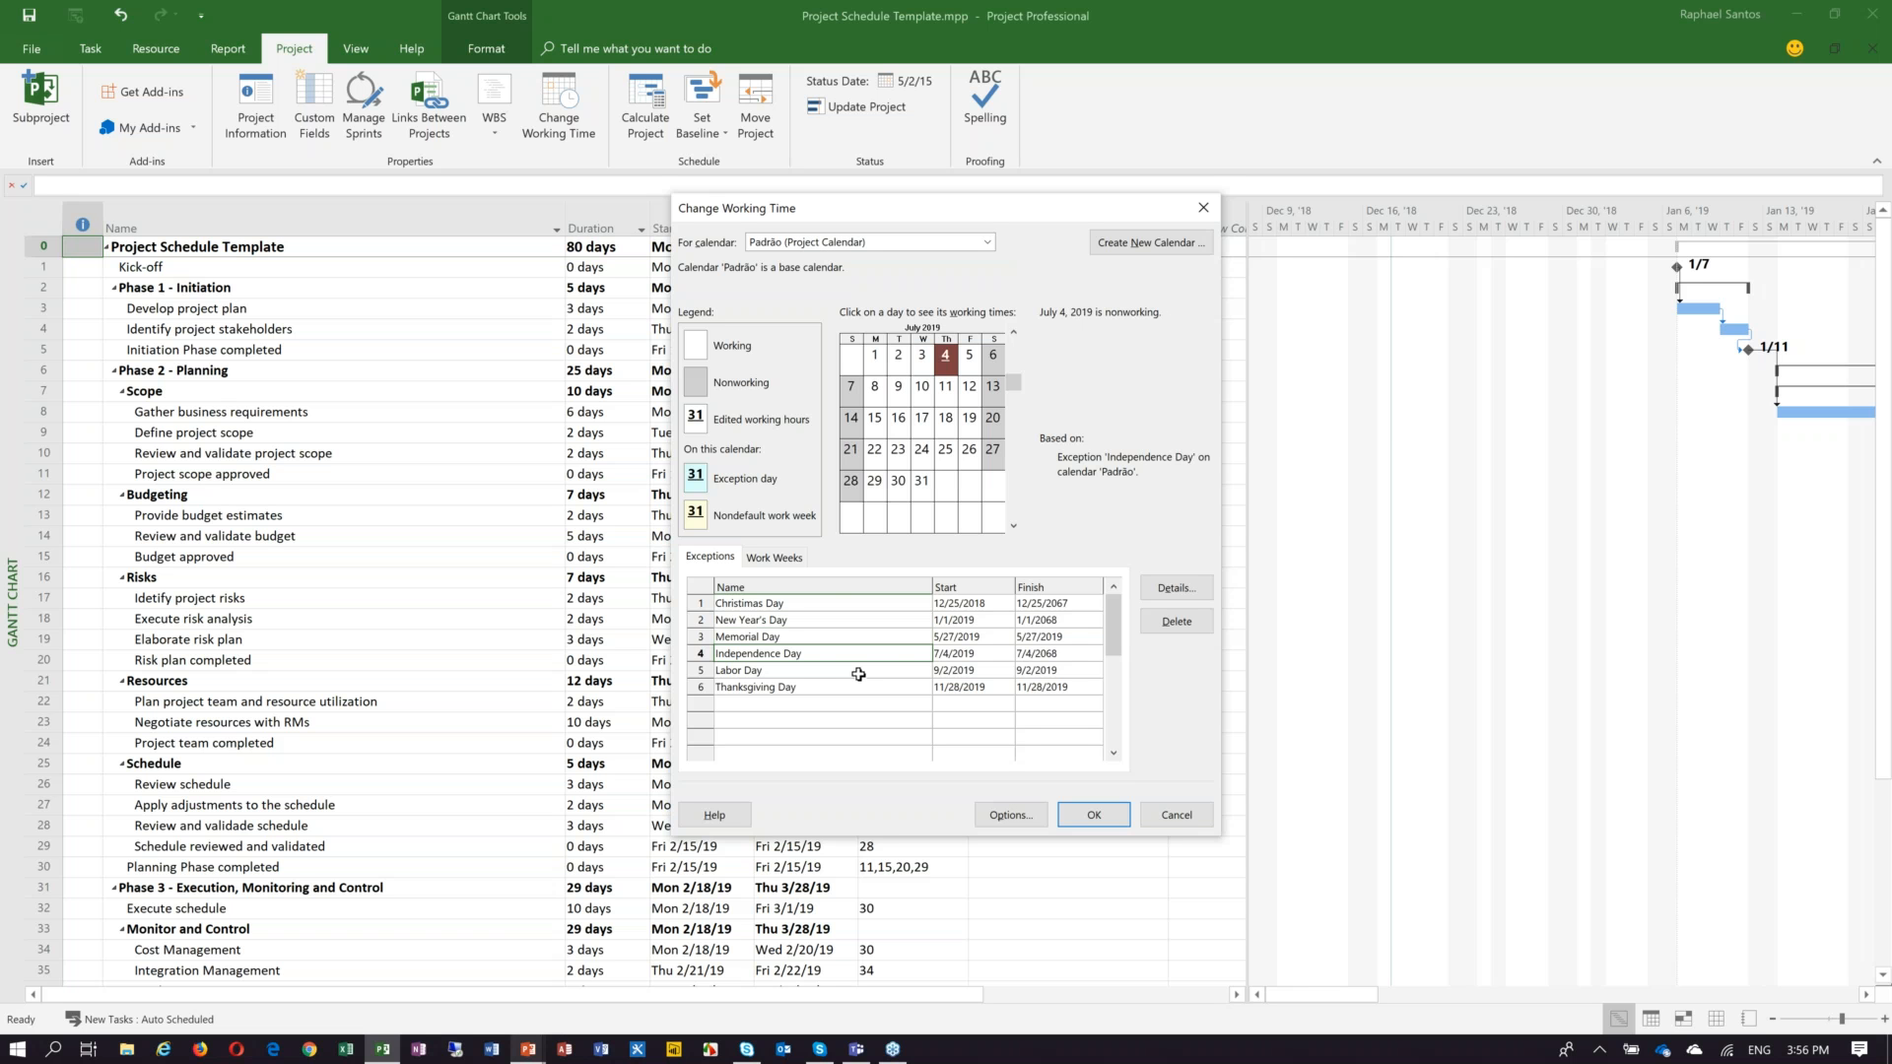
{"action": "left_click", "coordinate": [842, 603]}
{"action": "left_click_drag", "start_coordinate": [842, 631], "coordinate": [847, 687]}
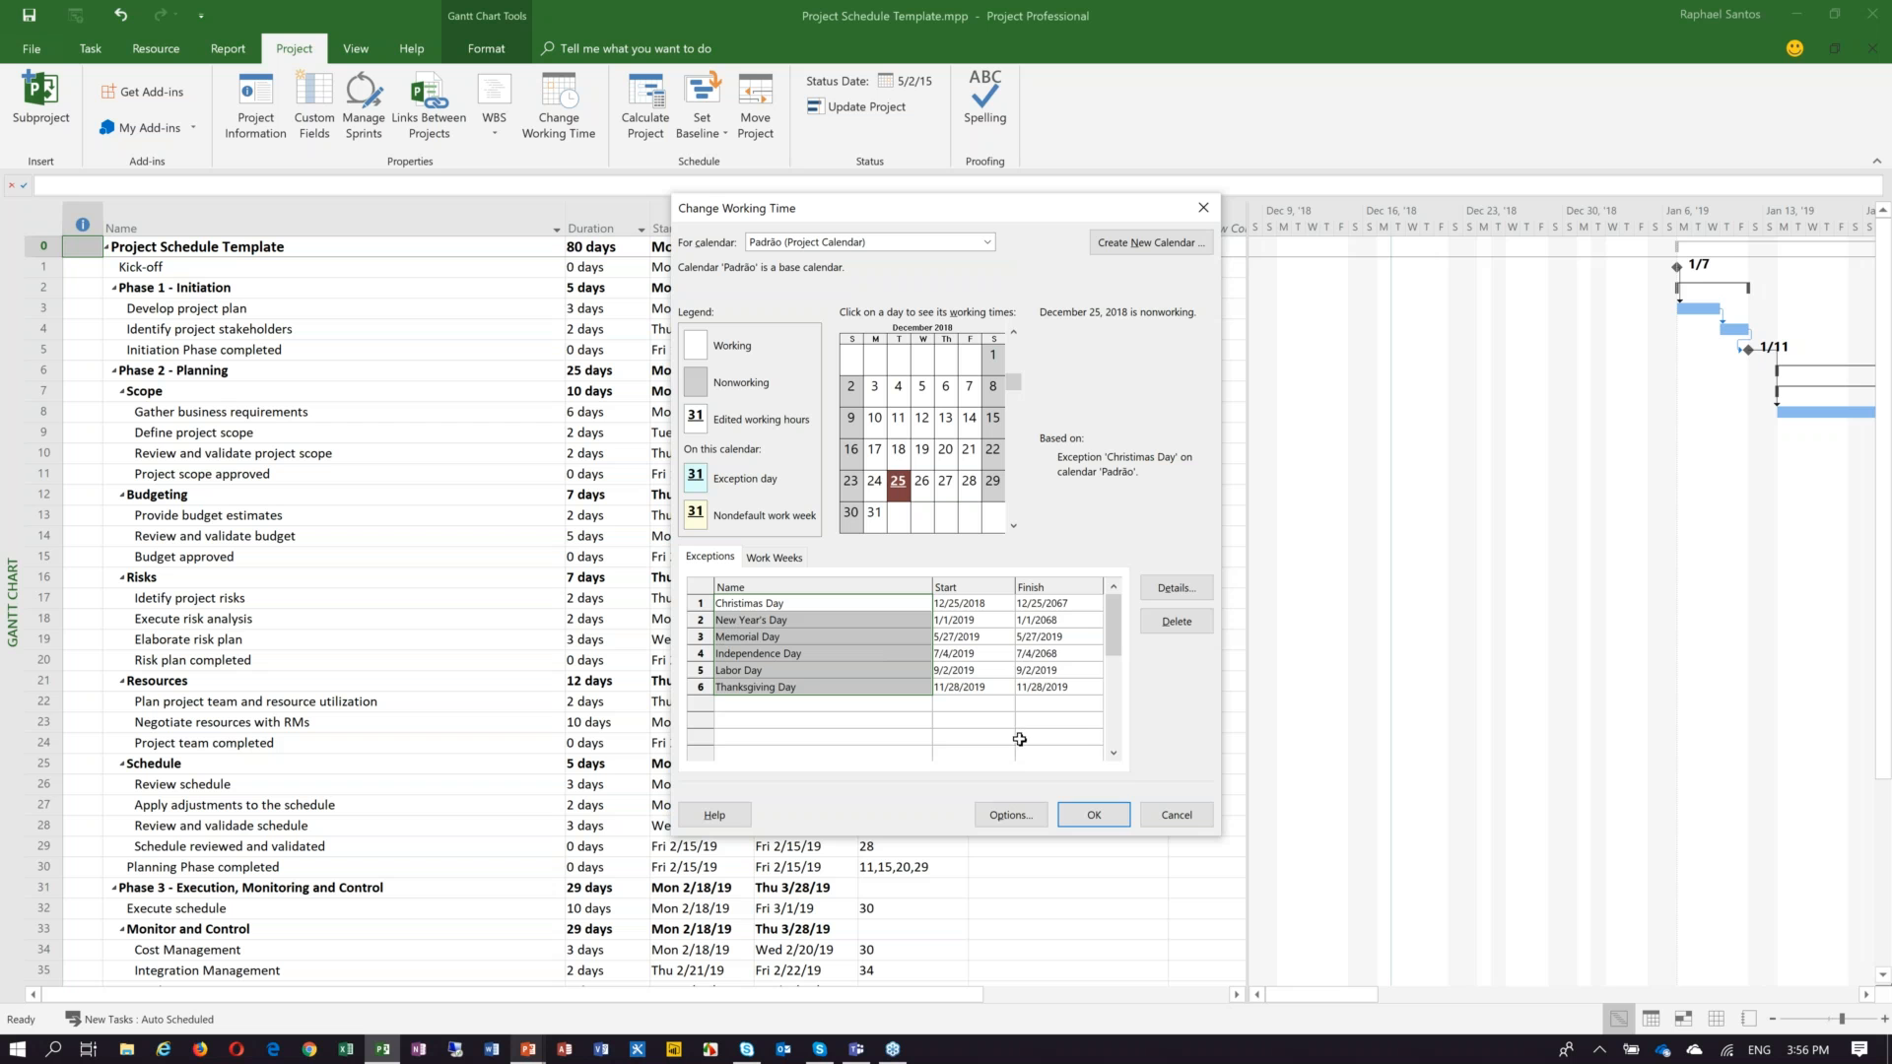
{"action": "left_click", "coordinate": [1083, 817]}
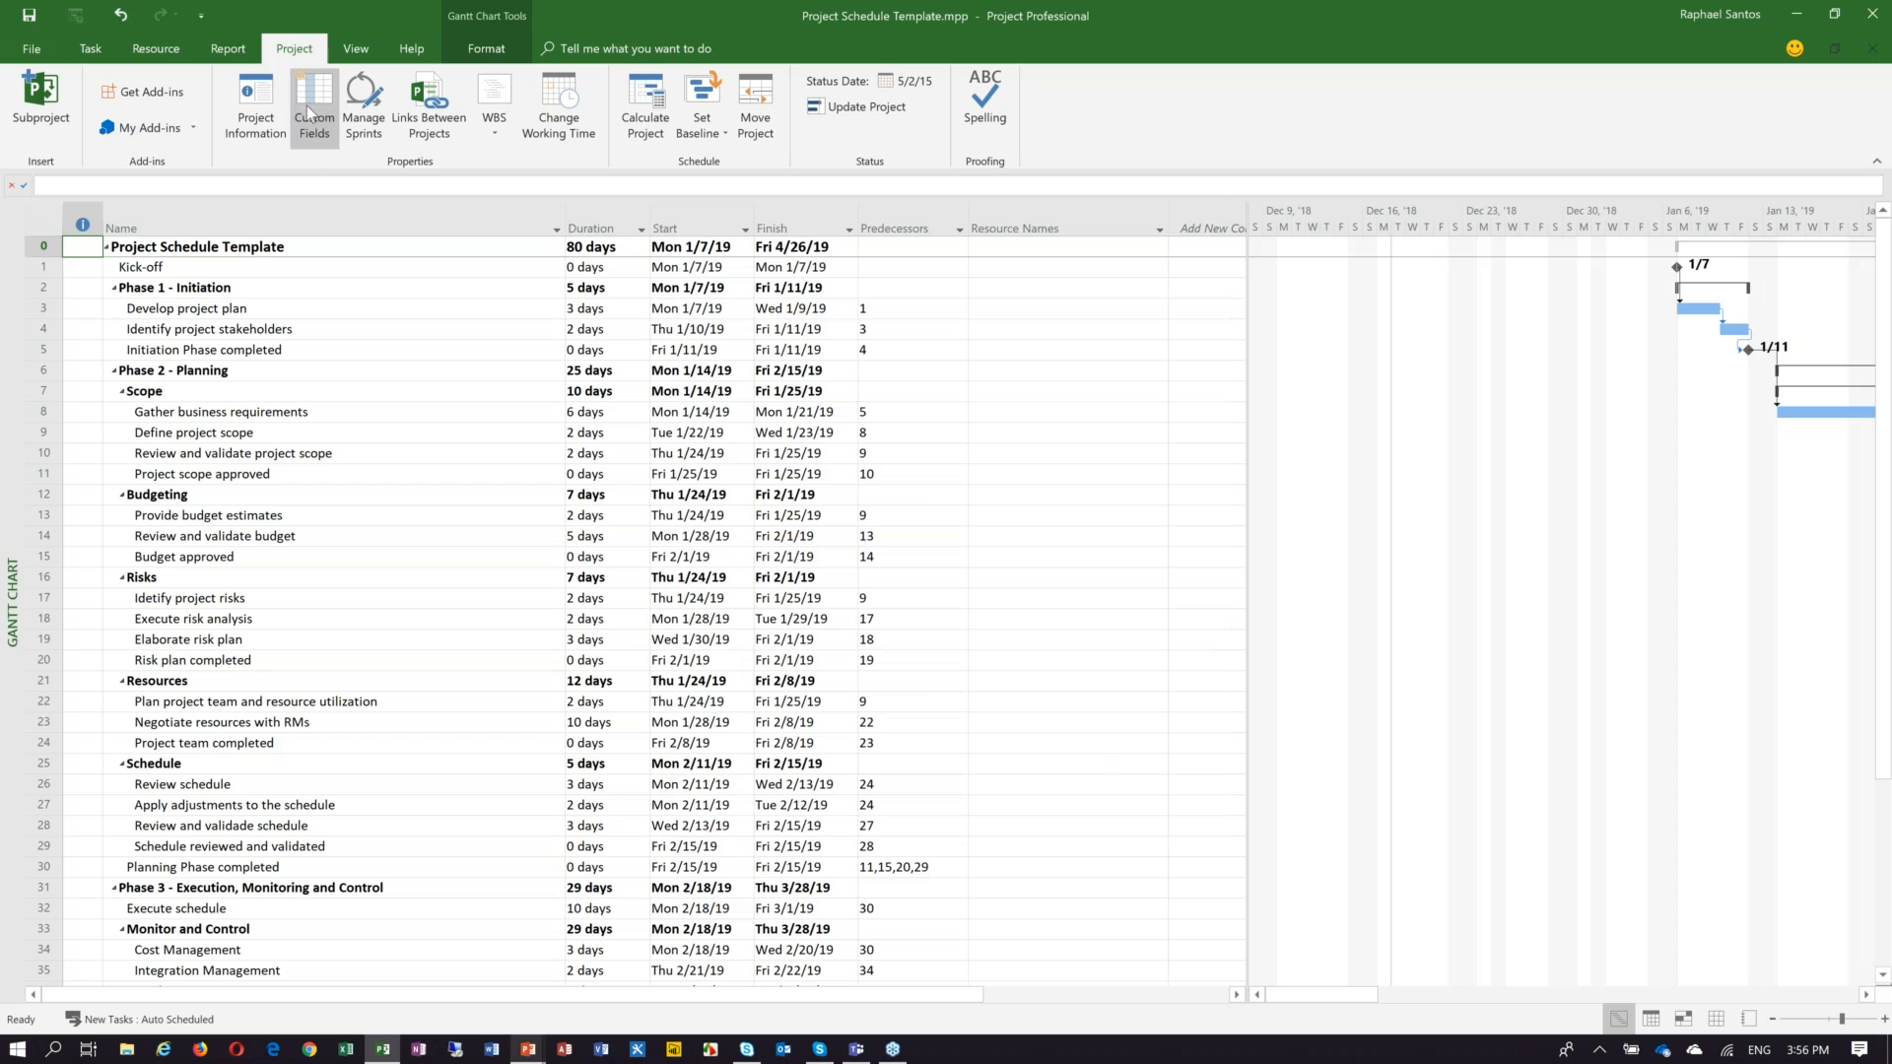
Examine the formula behind the # Schedule Indicator (Text1) custom task field and close the formula editor.
{"action": "left_click", "coordinate": [305, 104]}
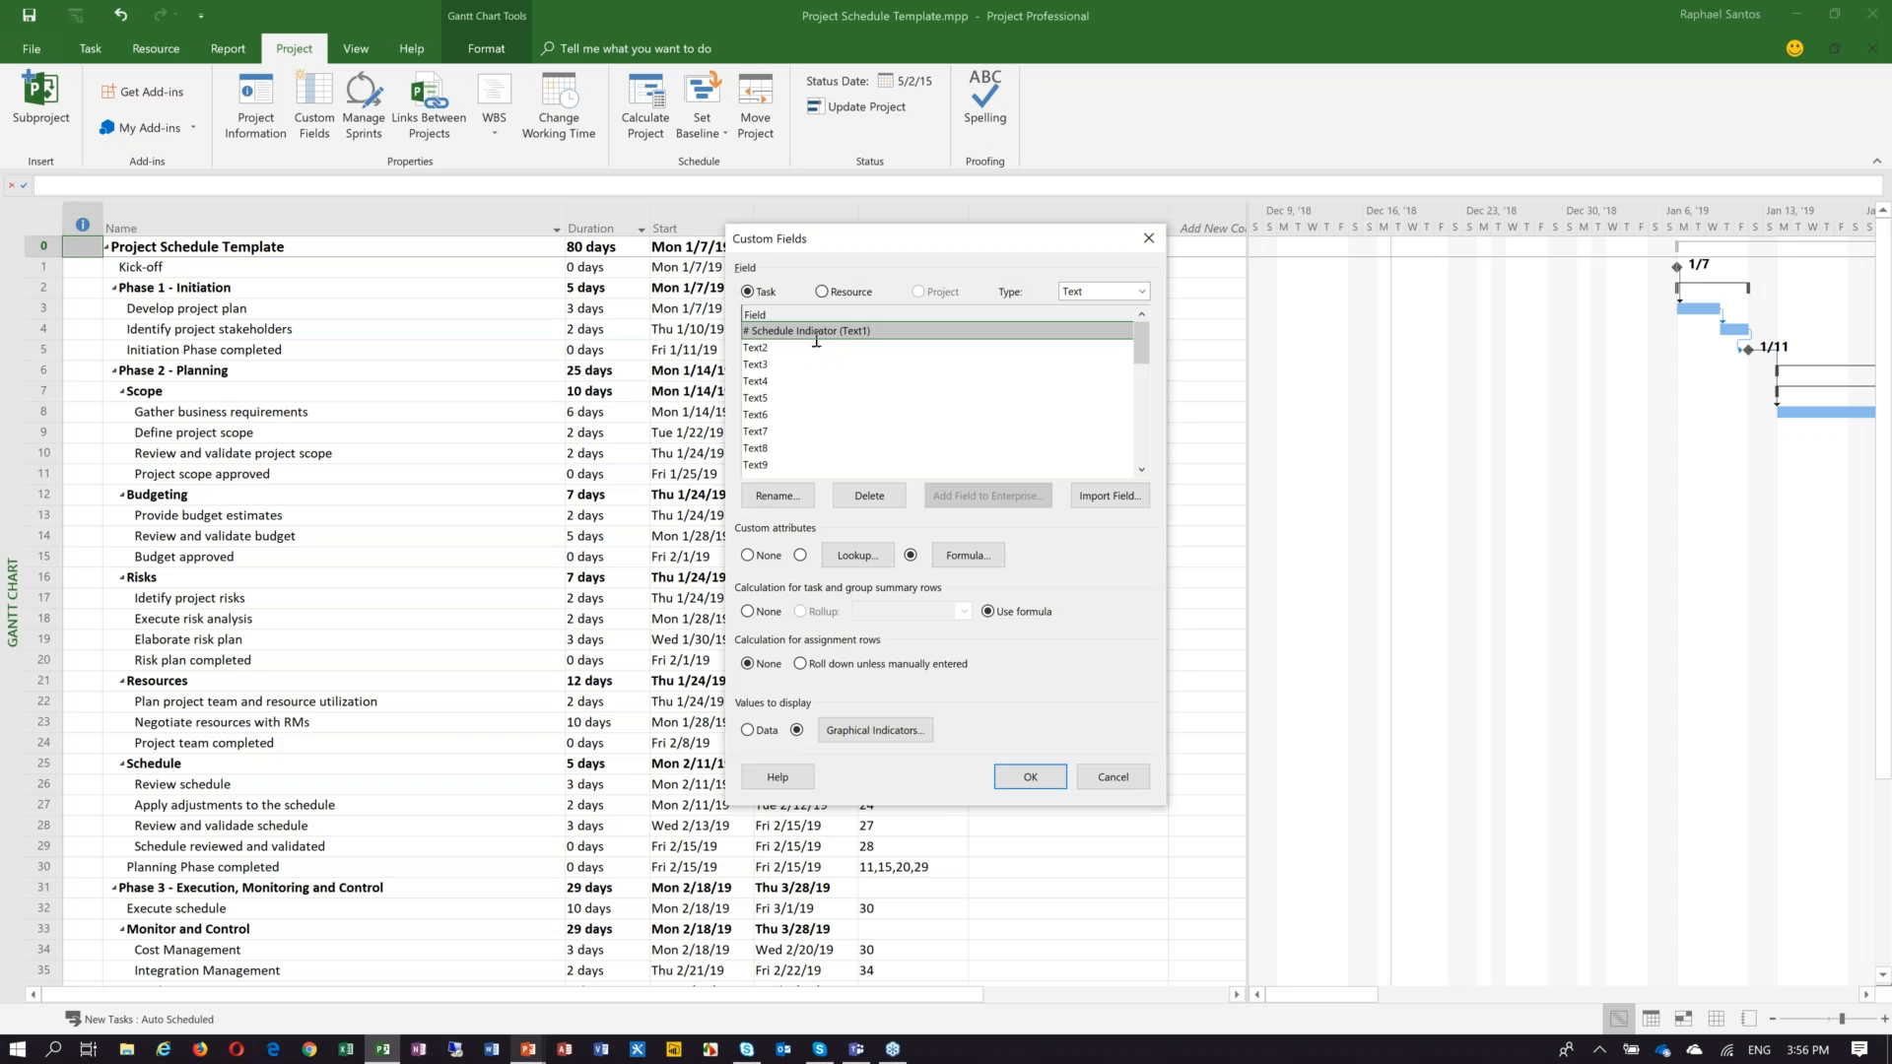
{"action": "left_click", "coordinate": [954, 556]}
{"action": "left_click", "coordinate": [846, 509]}
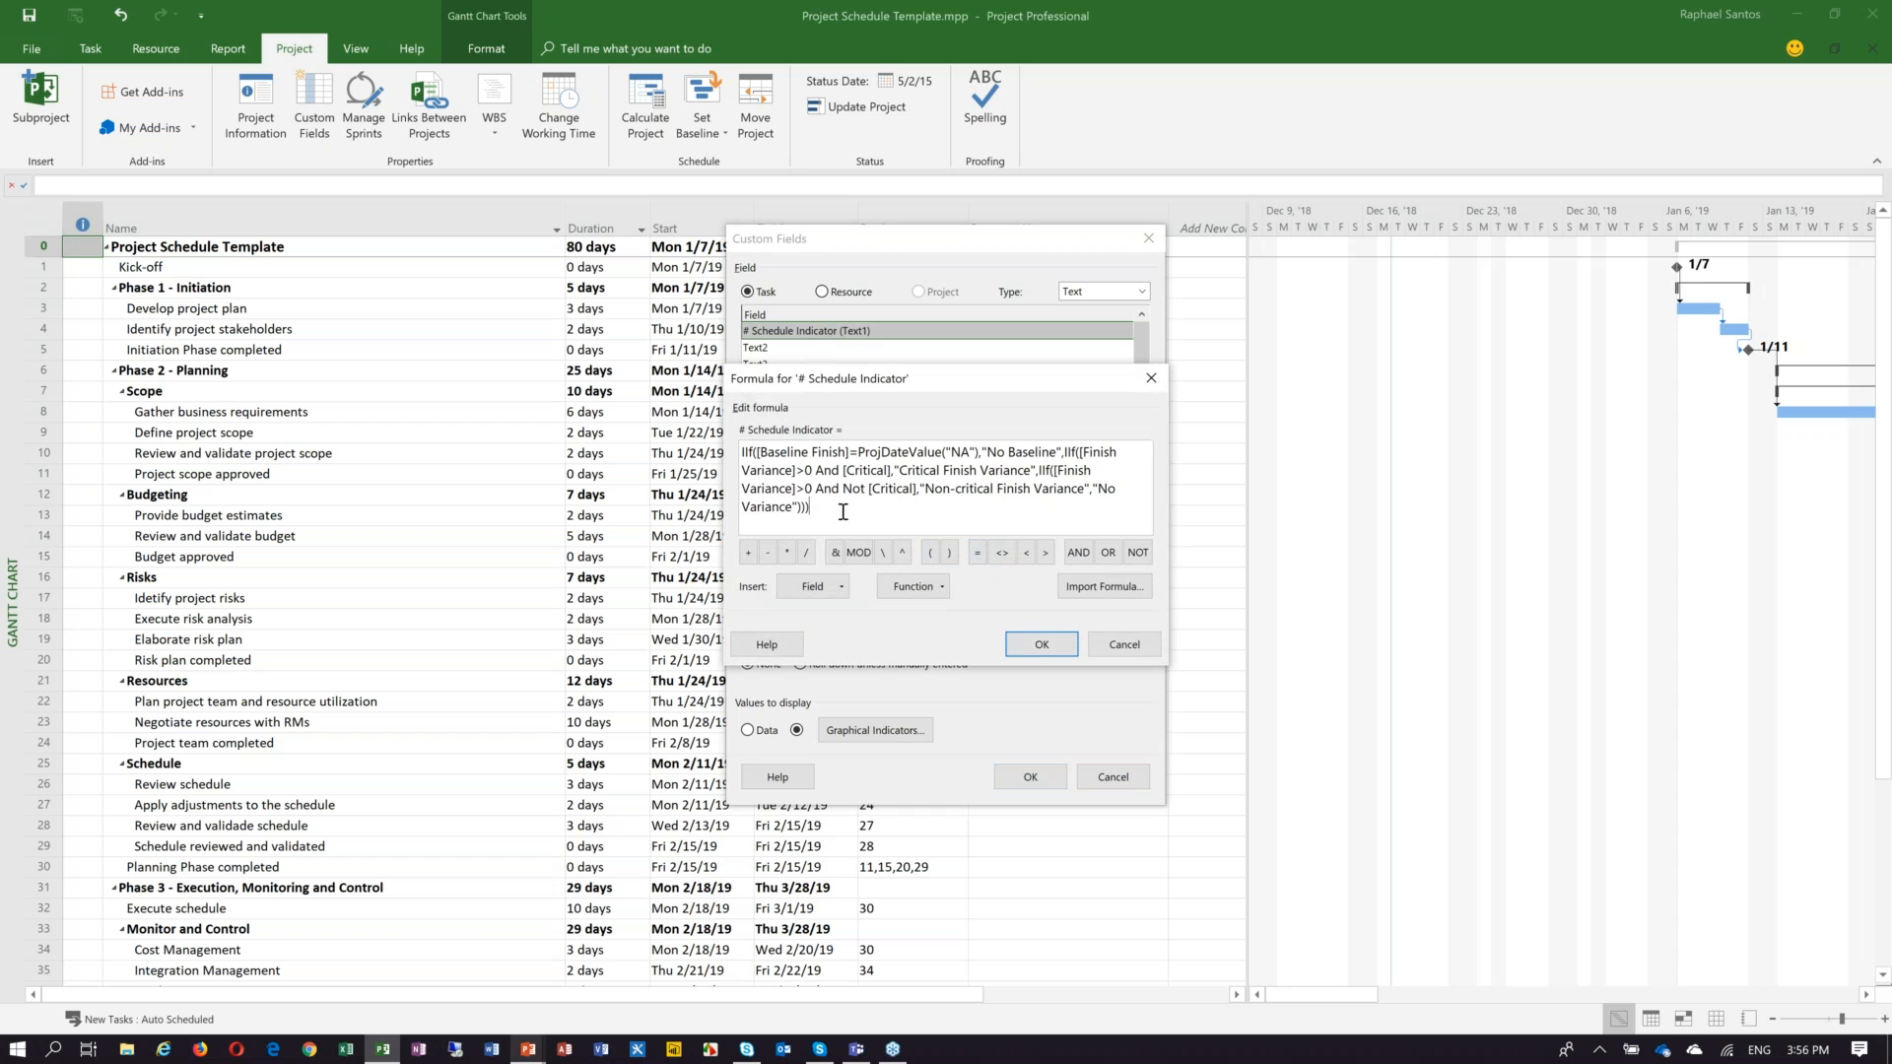
{"action": "left_click_drag", "start_coordinate": [795, 498], "coordinate": [743, 451]}
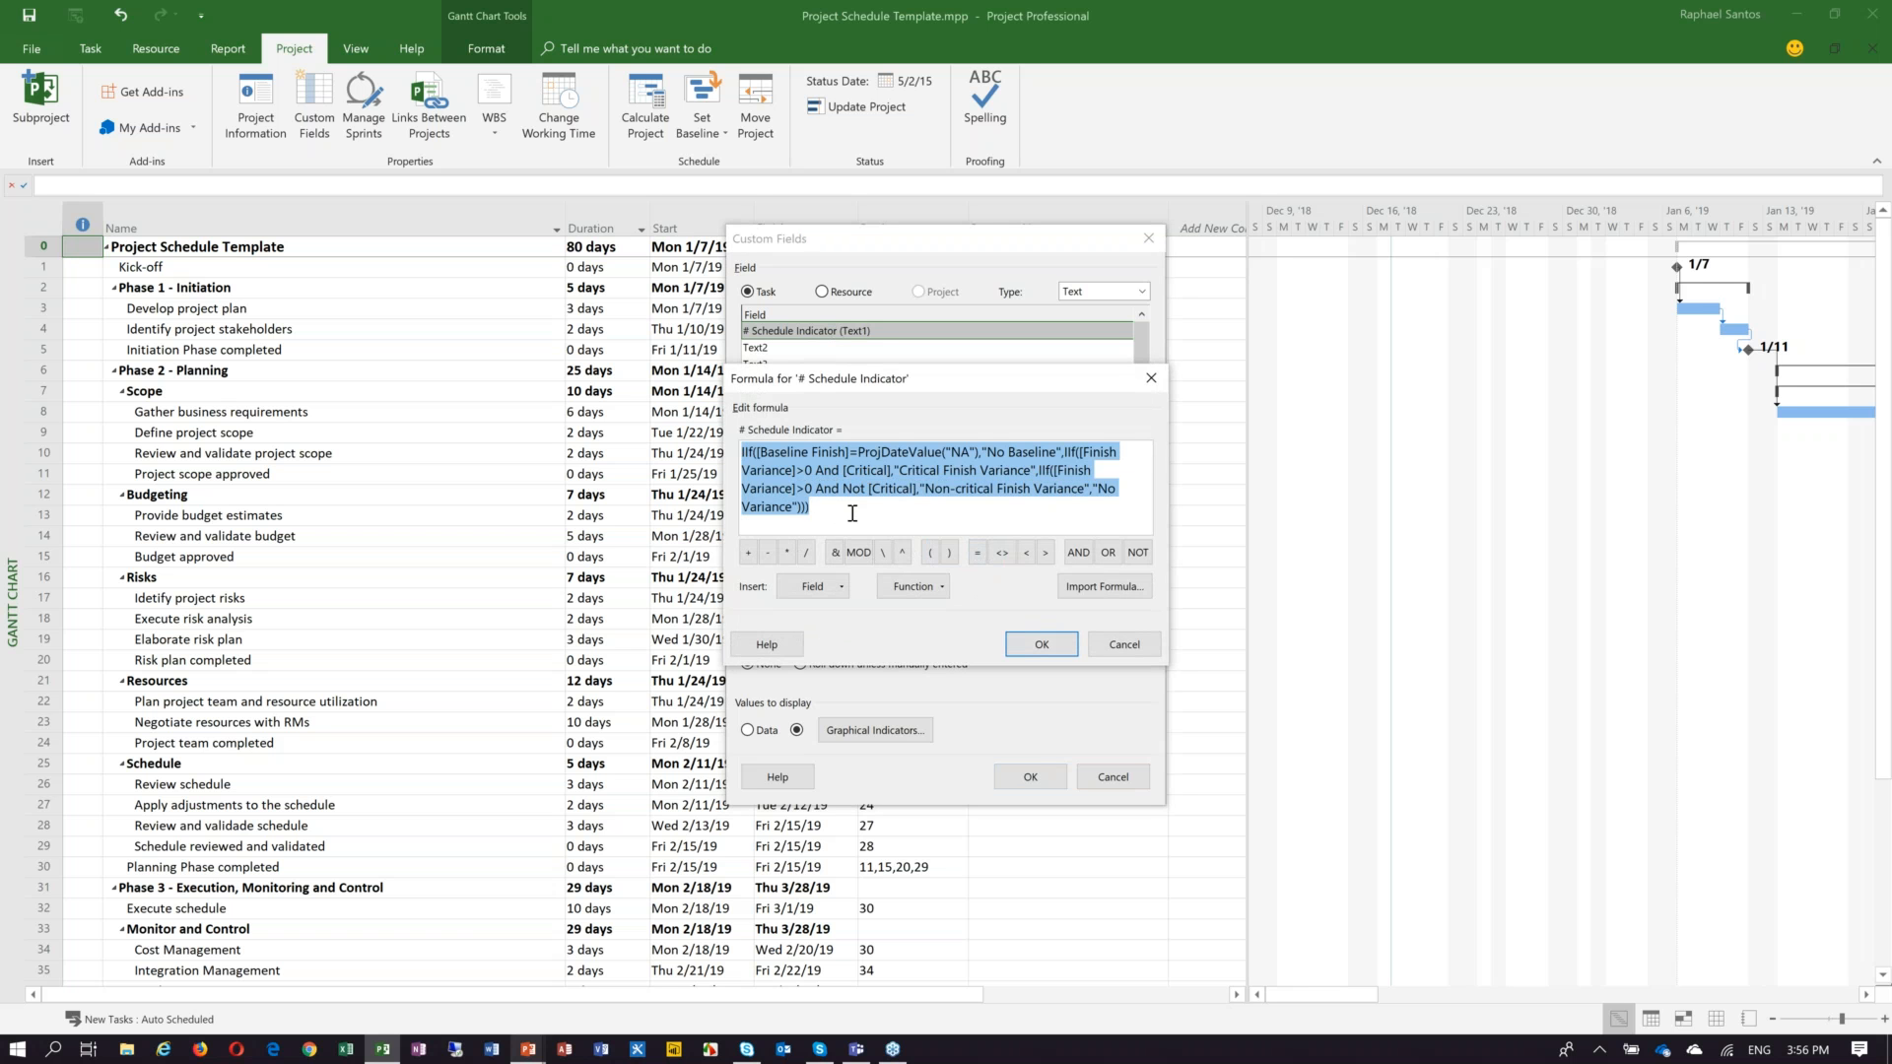
{"action": "left_click", "coordinate": [852, 508]}
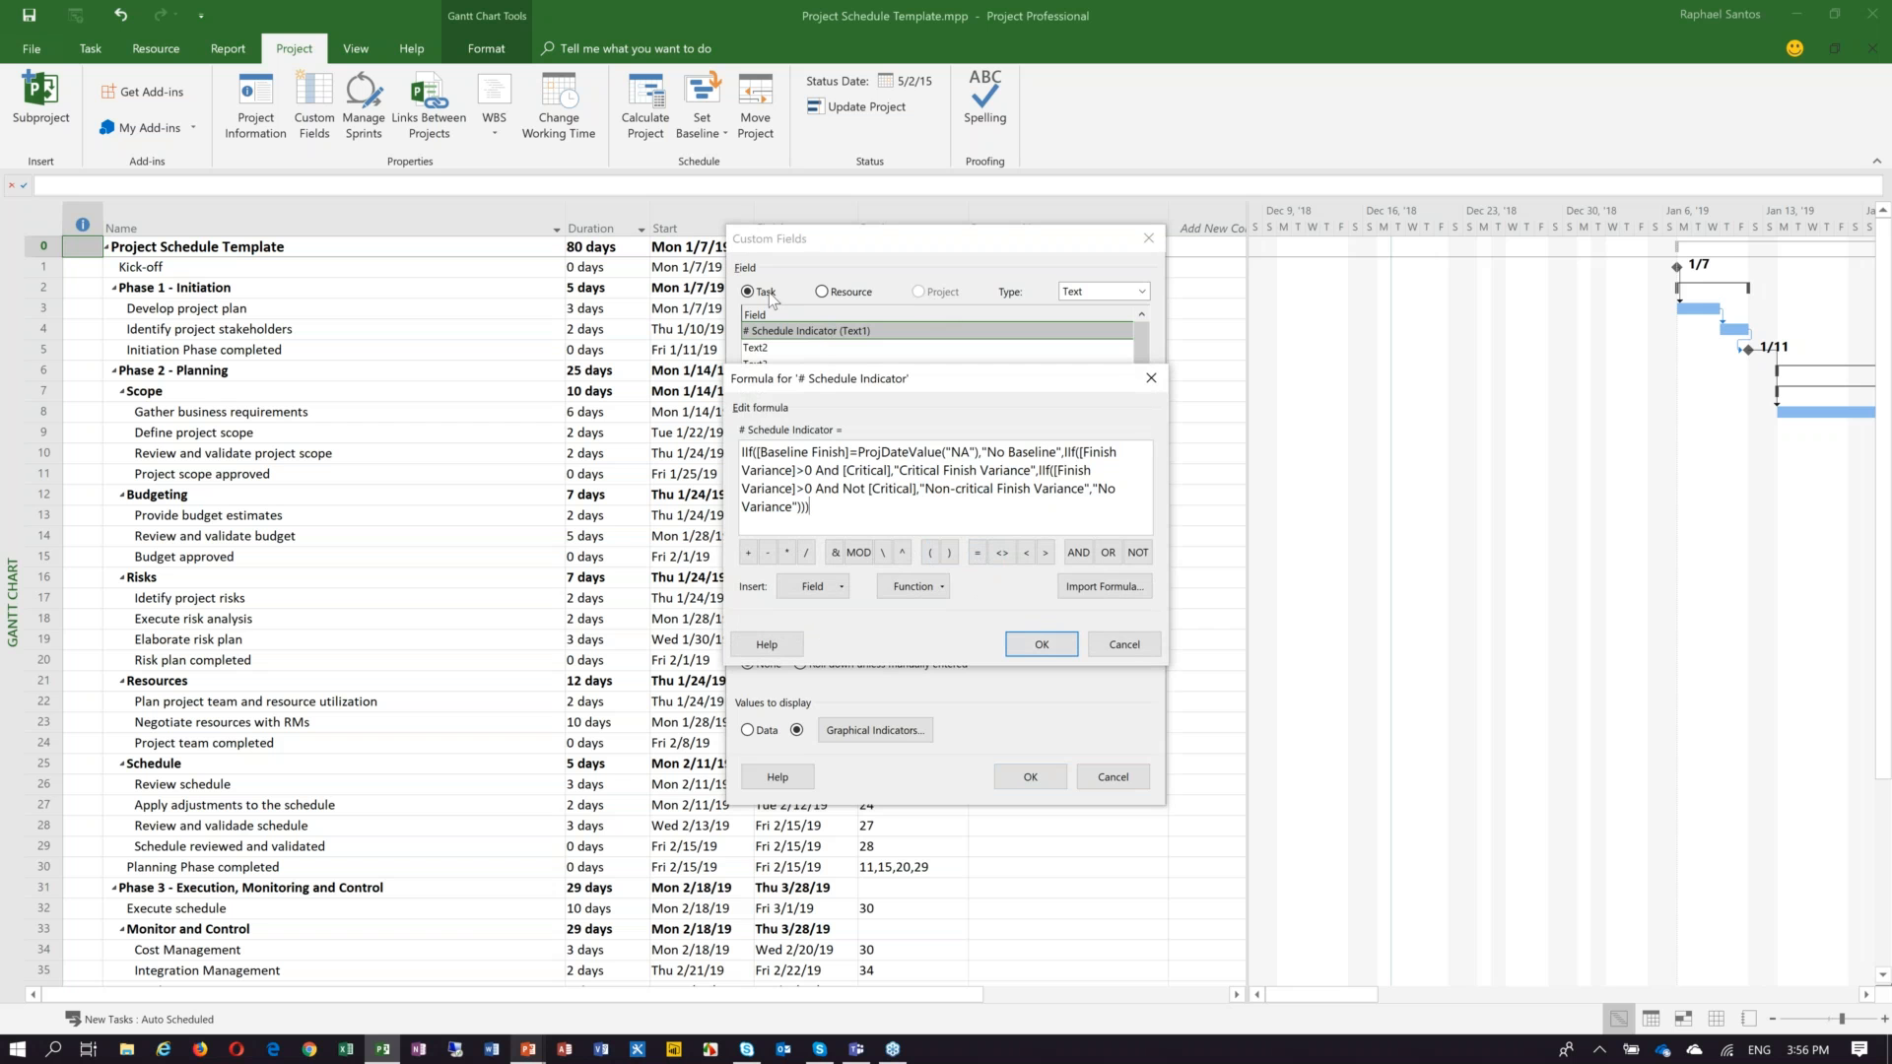
{"action": "left_click", "coordinate": [1056, 642]}
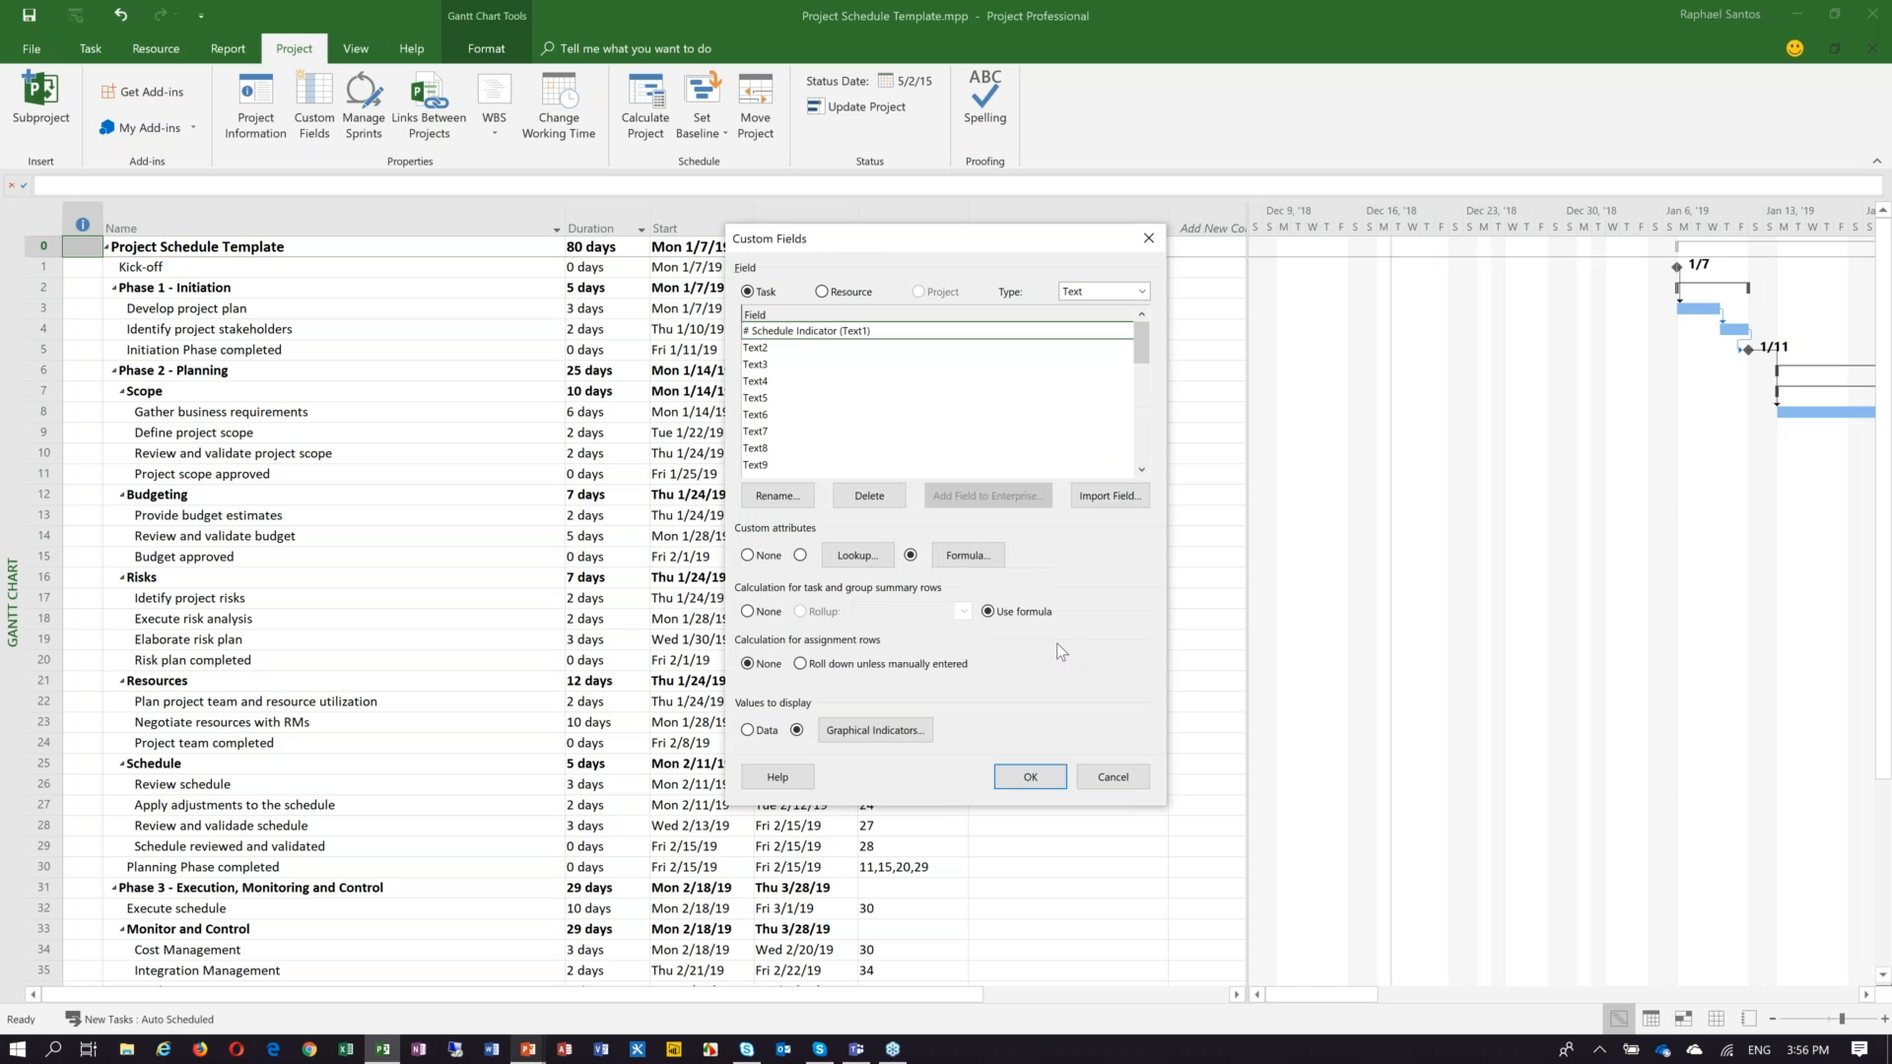
Look through the text custom fields and examine the formula of the # Percent of Finish Variance number field, leaving without edits.
{"action": "left_click", "coordinate": [777, 350]}
{"action": "left_click", "coordinate": [777, 364]}
{"action": "left_click_drag", "start_coordinate": [785, 388], "coordinate": [802, 434]}
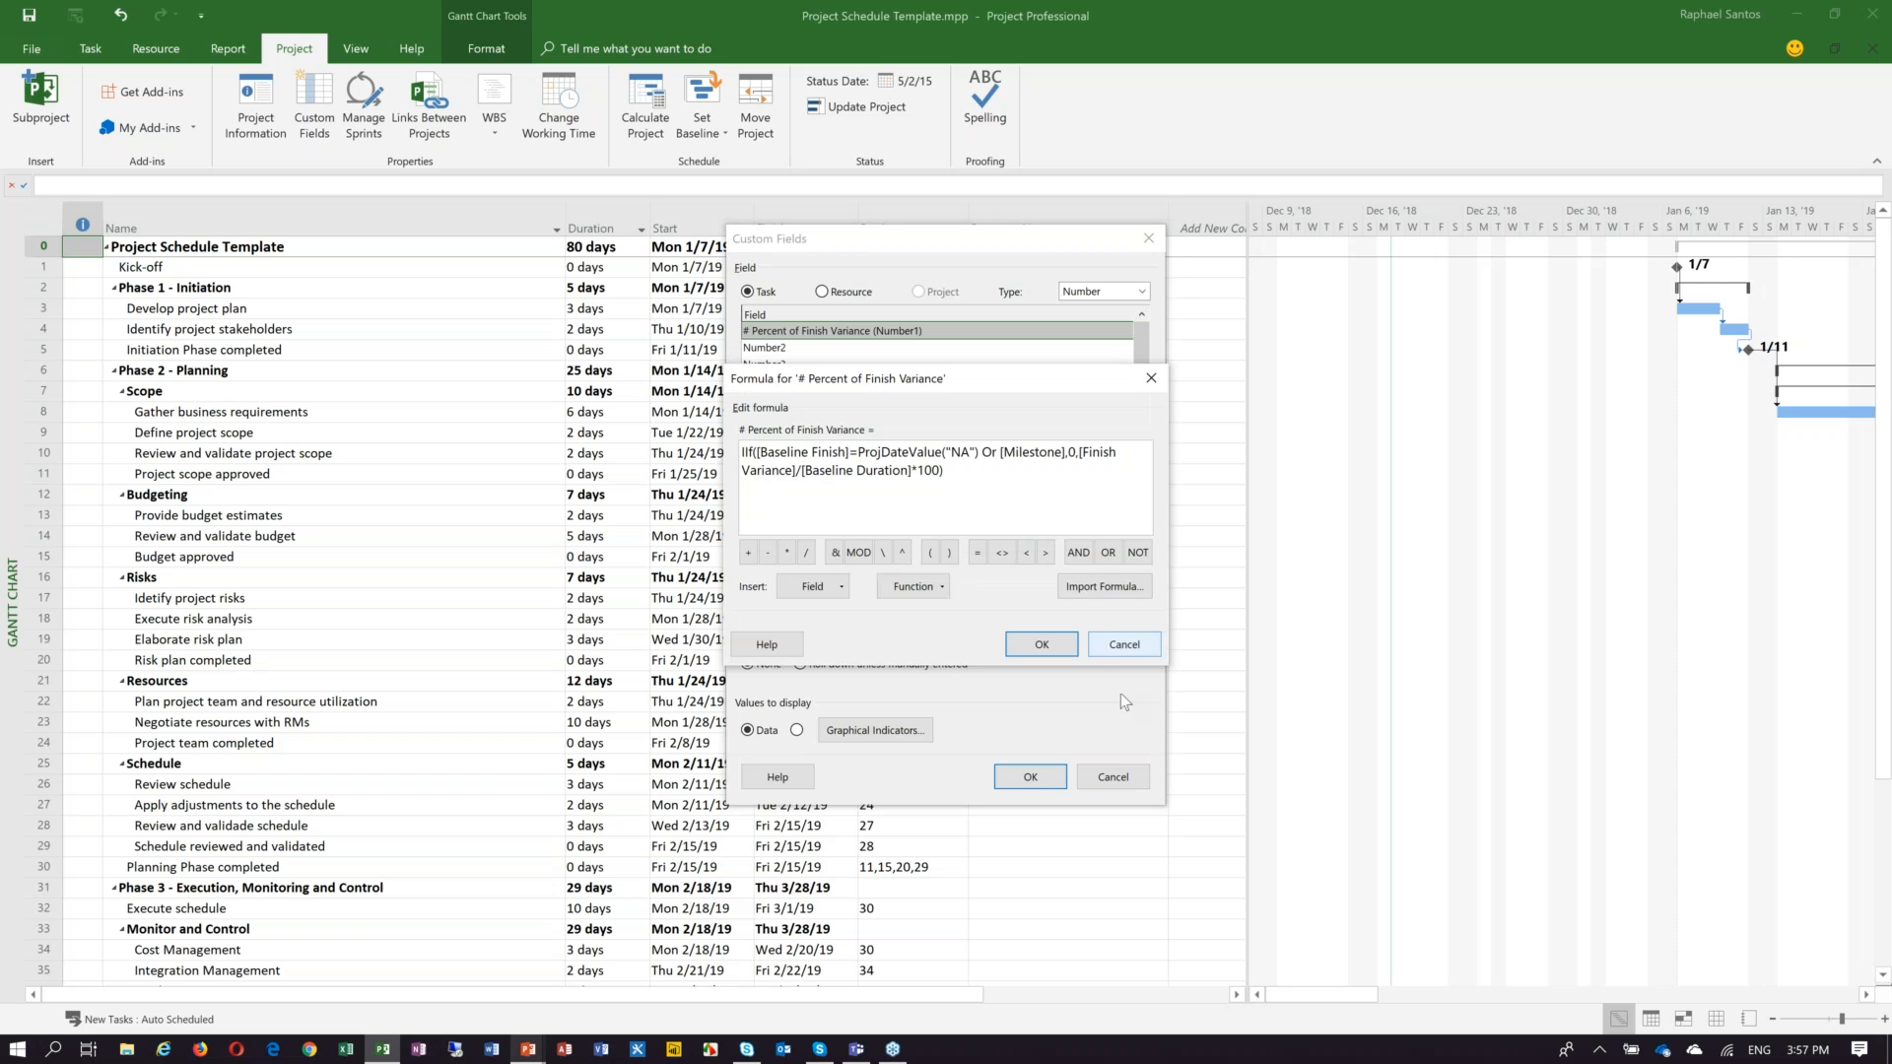
{"action": "left_click", "coordinate": [1124, 646]}
{"action": "left_click", "coordinate": [1112, 778]}
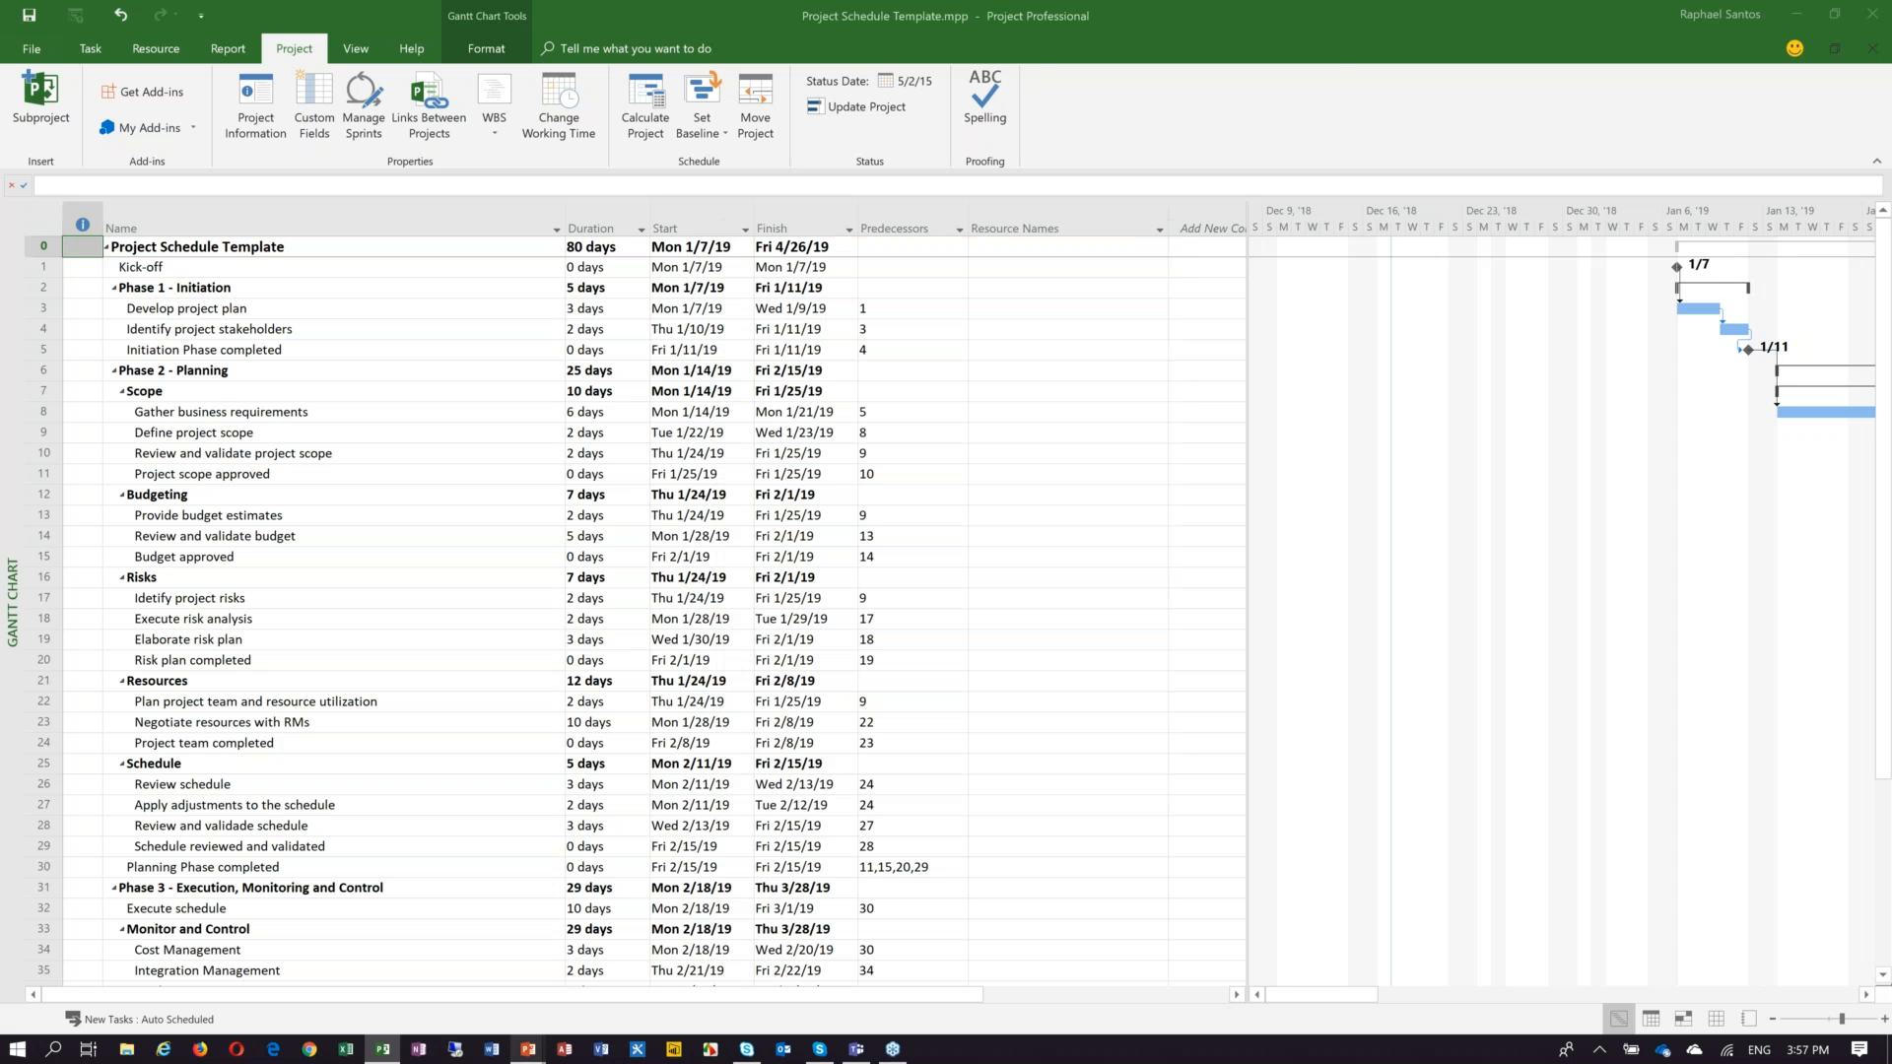
Open the definition of the custom # Schedule Status task table.
{"action": "left_click", "coordinate": [357, 49]}
{"action": "left_click", "coordinate": [658, 123]}
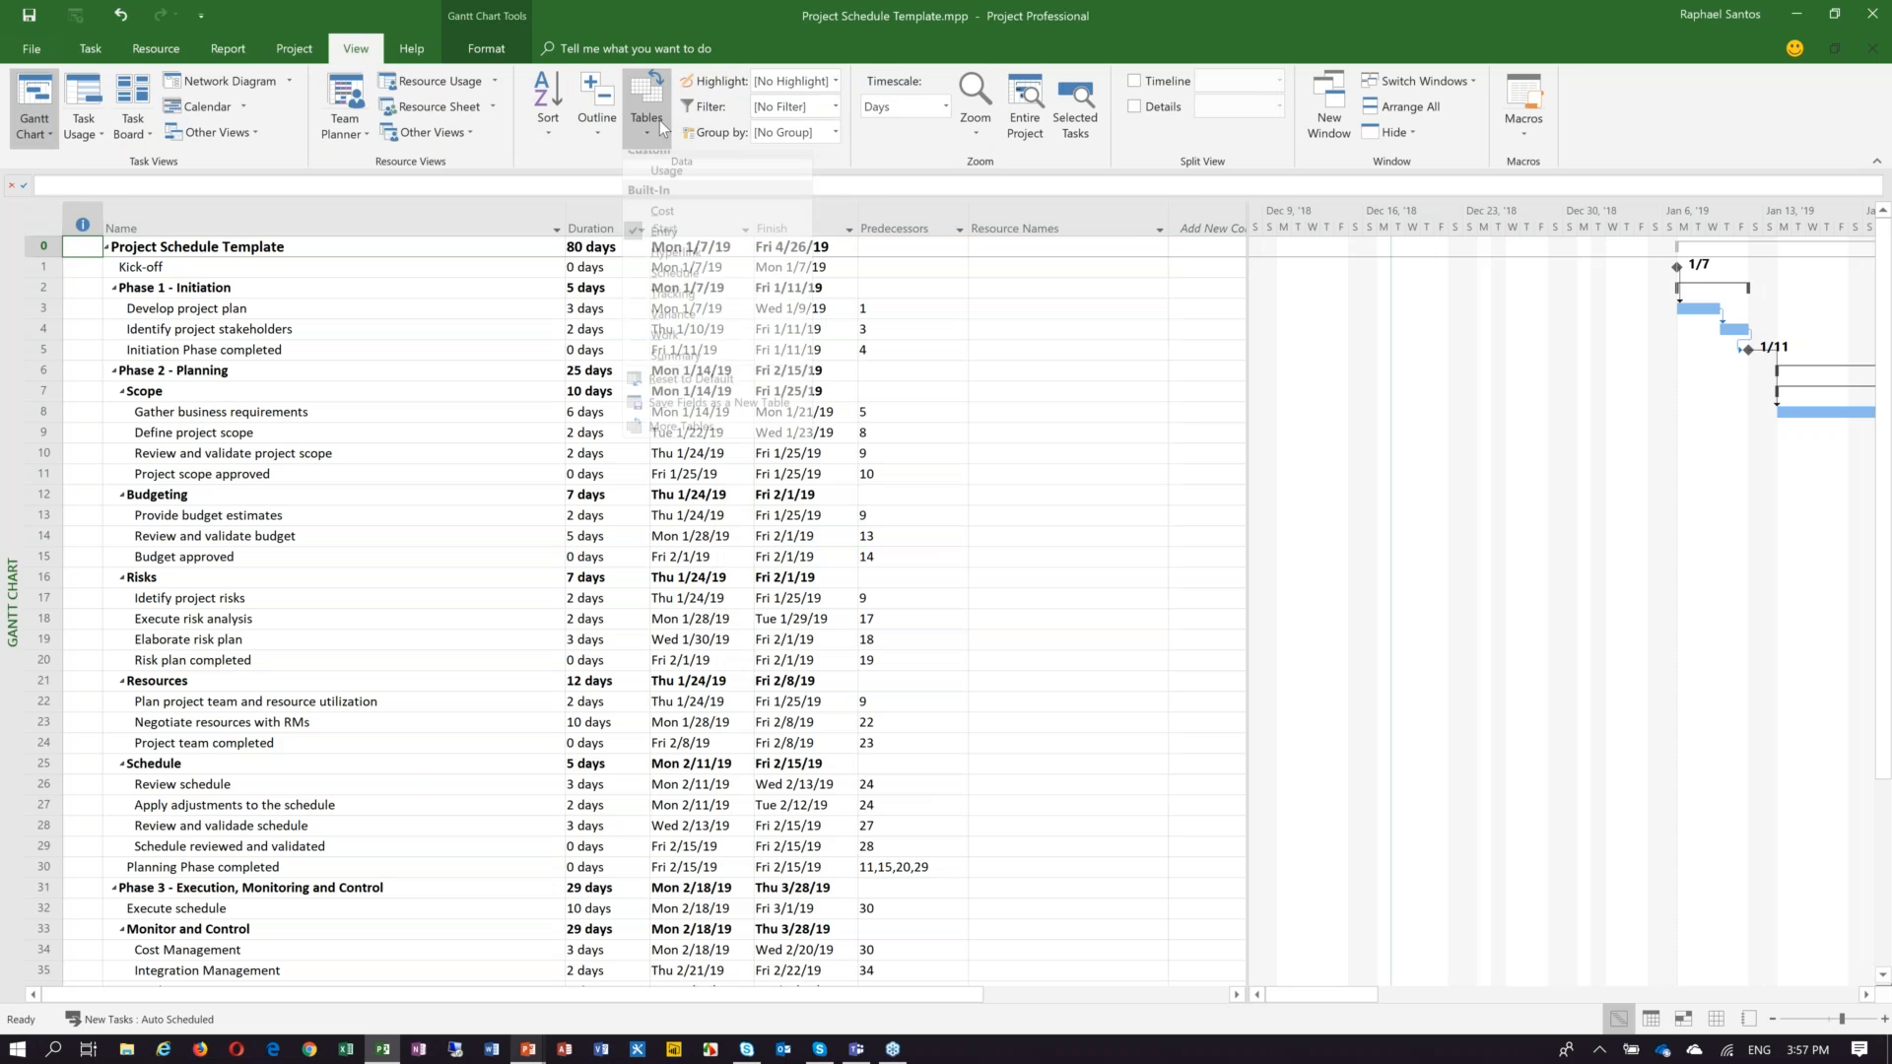
{"action": "left_click", "coordinate": [673, 437]}
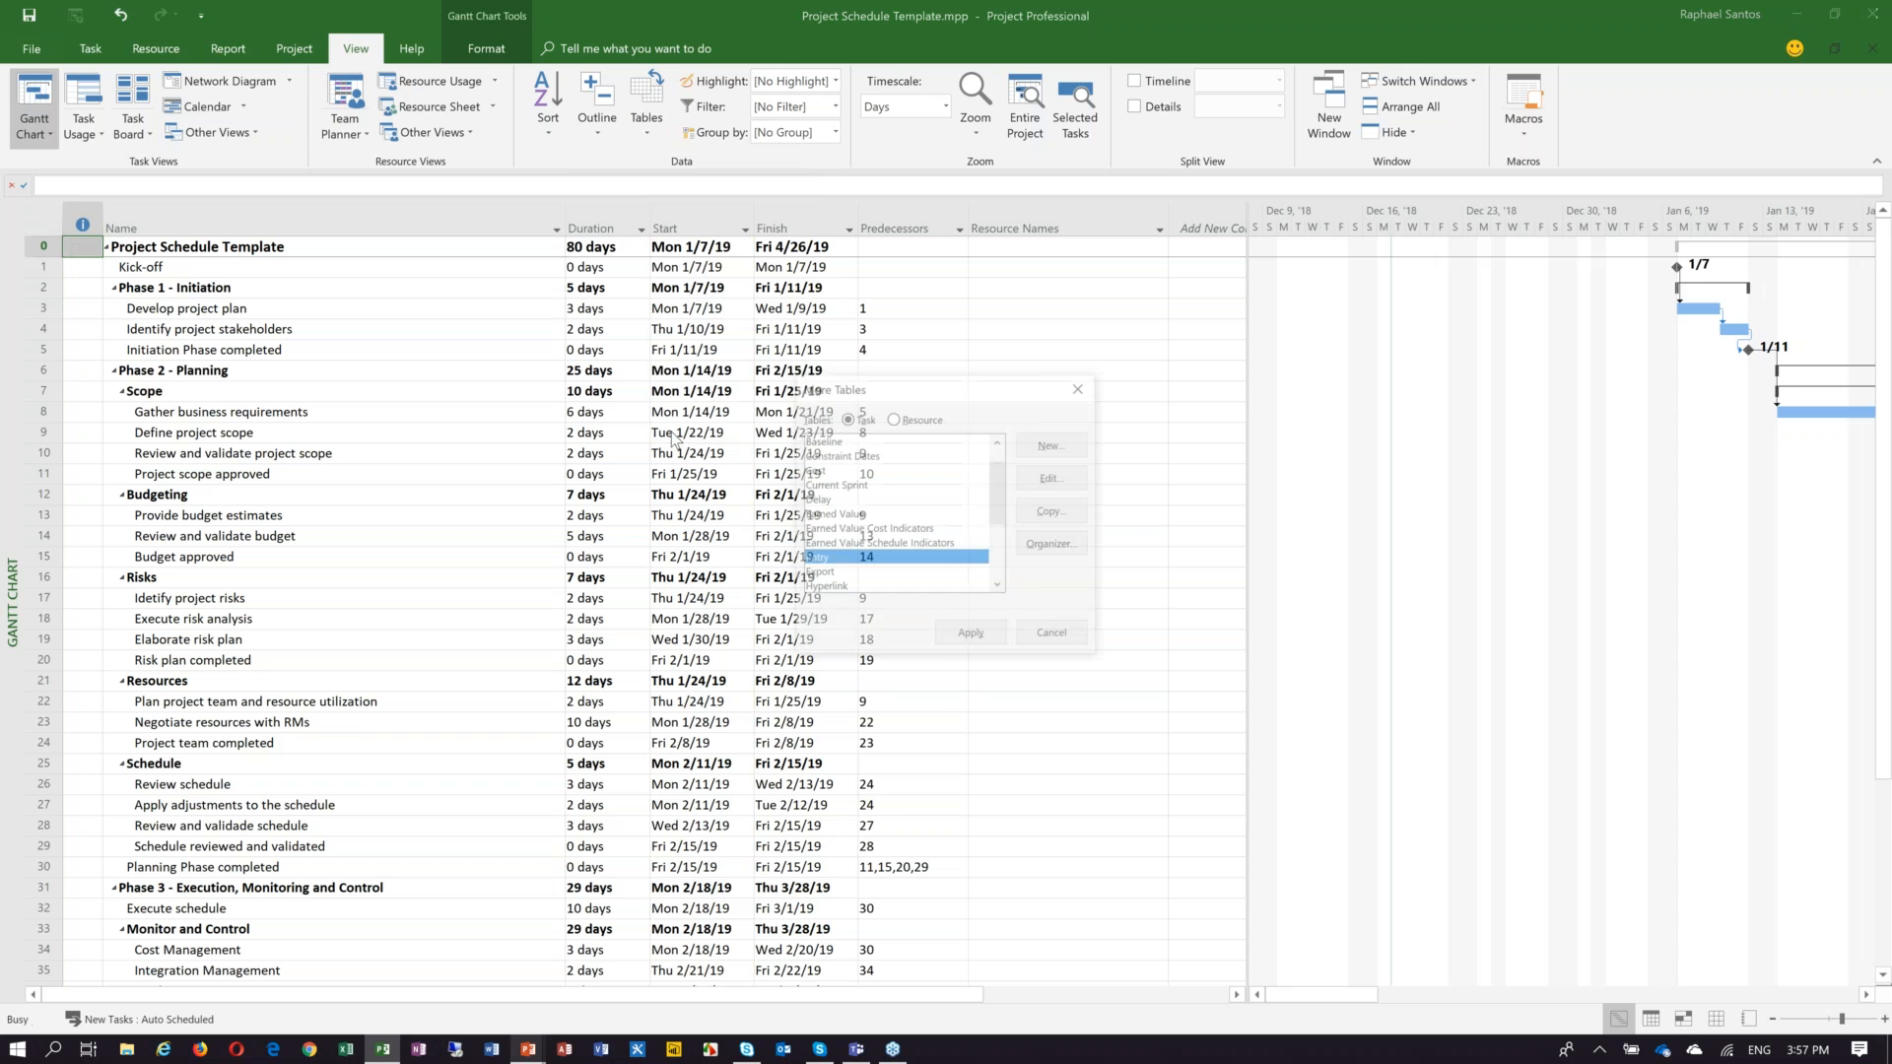
{"action": "scroll", "coordinate": [887, 512], "scroll_direction": "up", "scroll_amount": 1}
{"action": "left_click", "coordinate": [805, 441]}
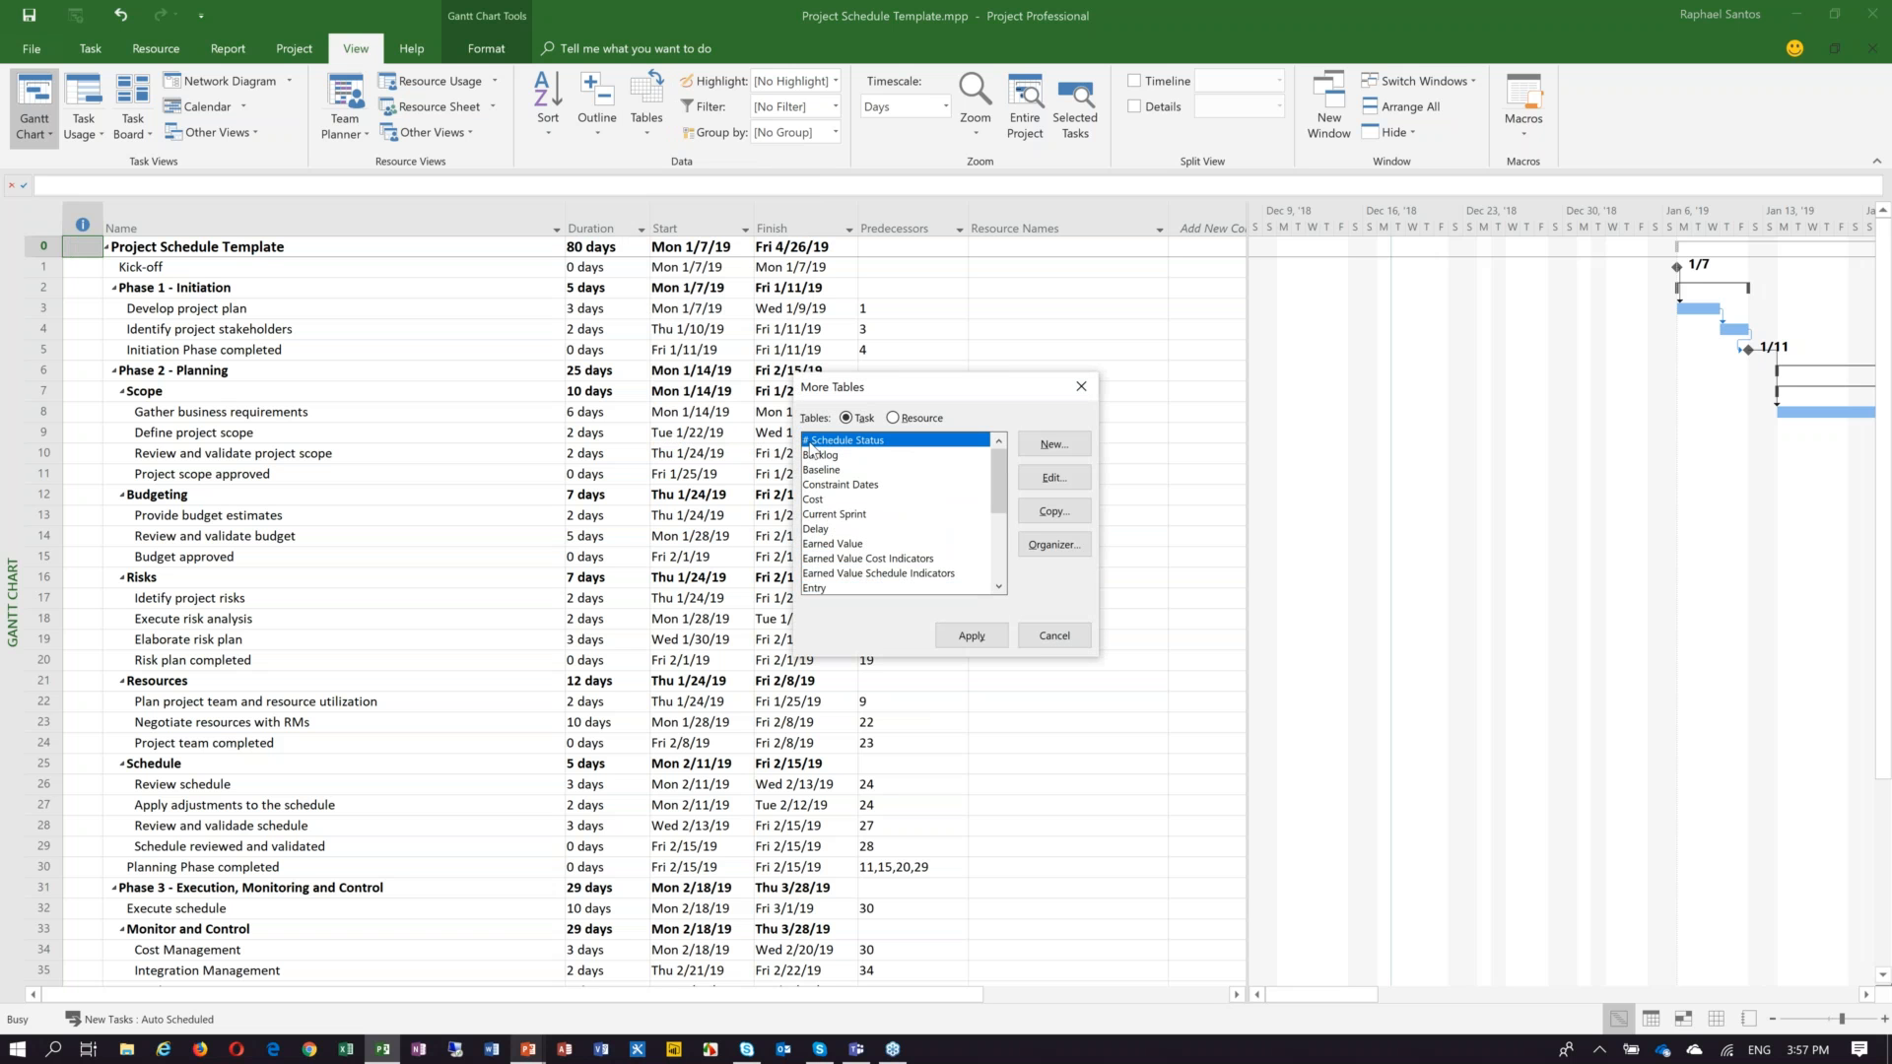
{"action": "left_click", "coordinate": [1053, 477]}
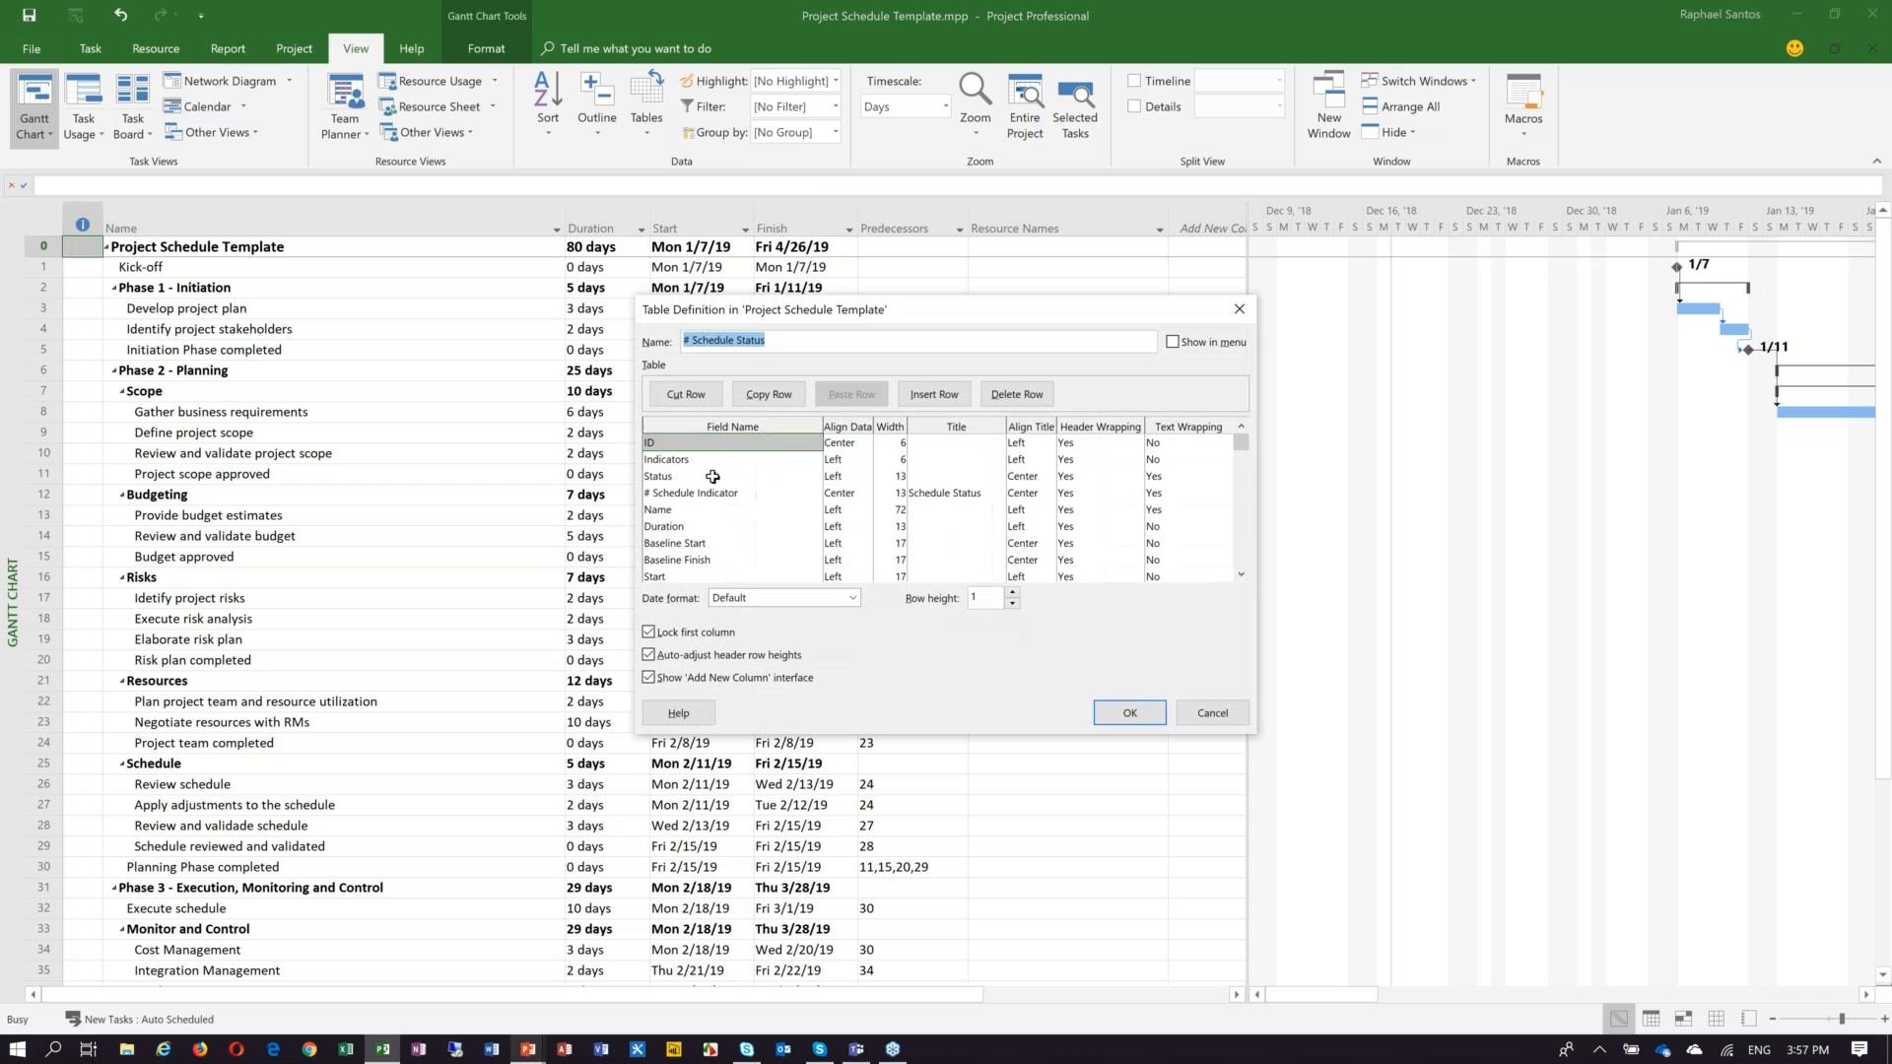
Review the field rows of the # Schedule Status table, from ID through # Percent of Finish Variance, and close the table dialogs.
{"action": "left_click", "coordinate": [709, 476]}
{"action": "key", "text": "Up"}
{"action": "key", "text": "Up"}
{"action": "key", "text": "Down"}
{"action": "key", "text": "Down"}
{"action": "key", "text": "Down"}
{"action": "key", "text": "Down"}
{"action": "key", "text": "Down"}
{"action": "key", "text": "Down"}
{"action": "key", "text": "Down"}
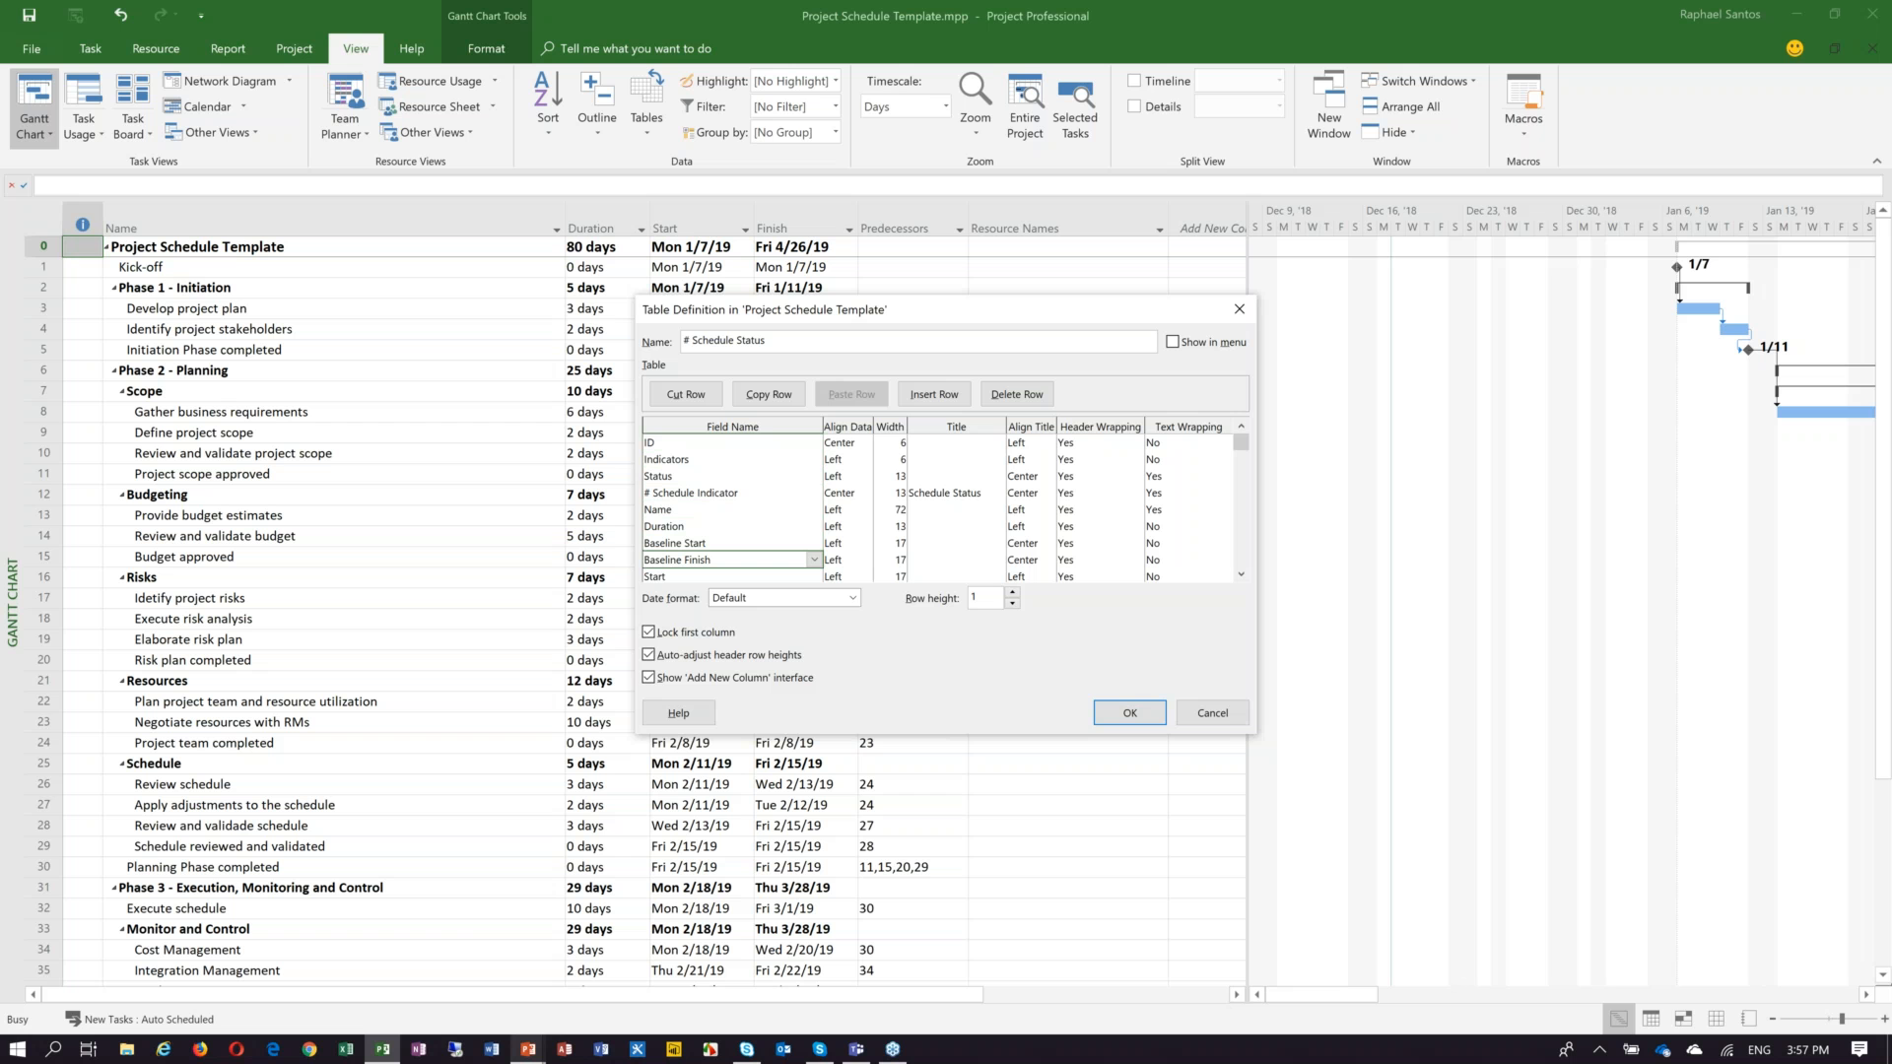
{"action": "key", "text": "Up"}
{"action": "key", "text": "Up"}
{"action": "key", "text": "Up"}
{"action": "key", "text": "Up"}
{"action": "key", "text": "Up"}
{"action": "key", "text": "Up"}
{"action": "key", "text": "Up"}
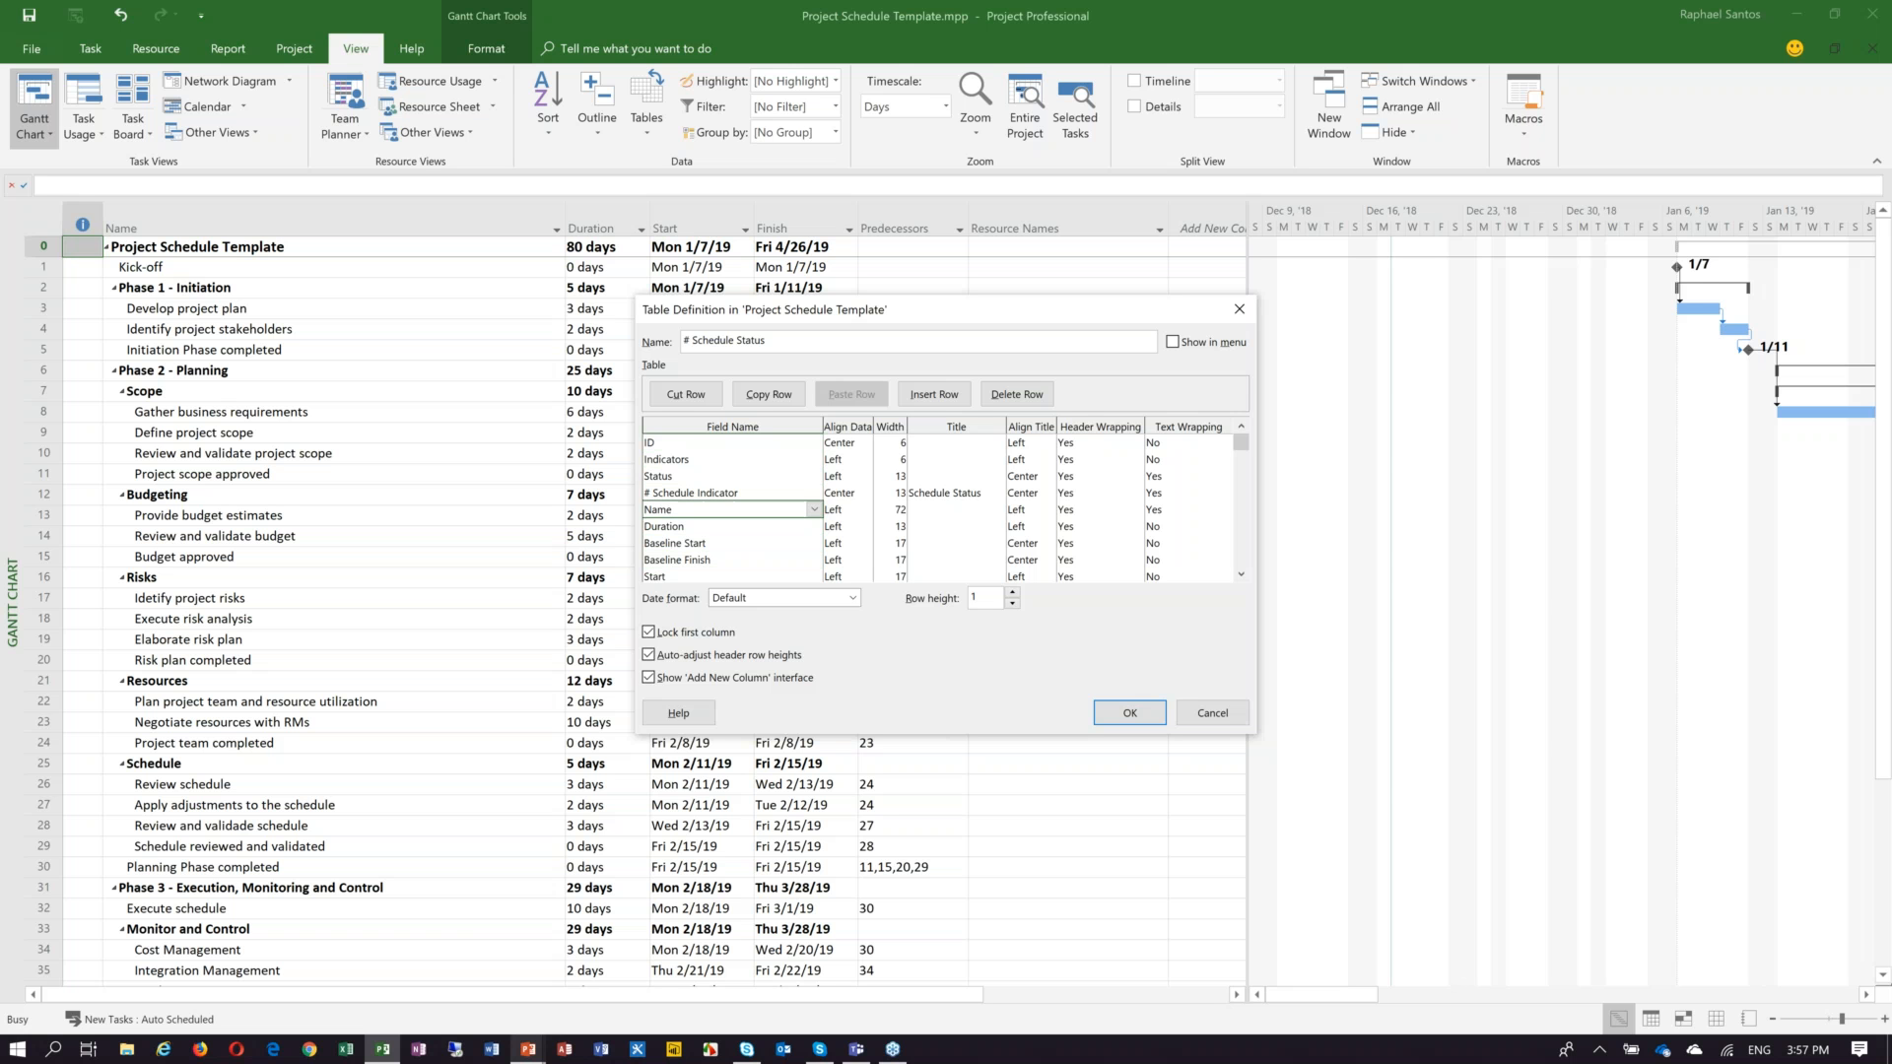
{"action": "key", "text": "Down"}
{"action": "key", "text": "Down"}
{"action": "key", "text": "Down"}
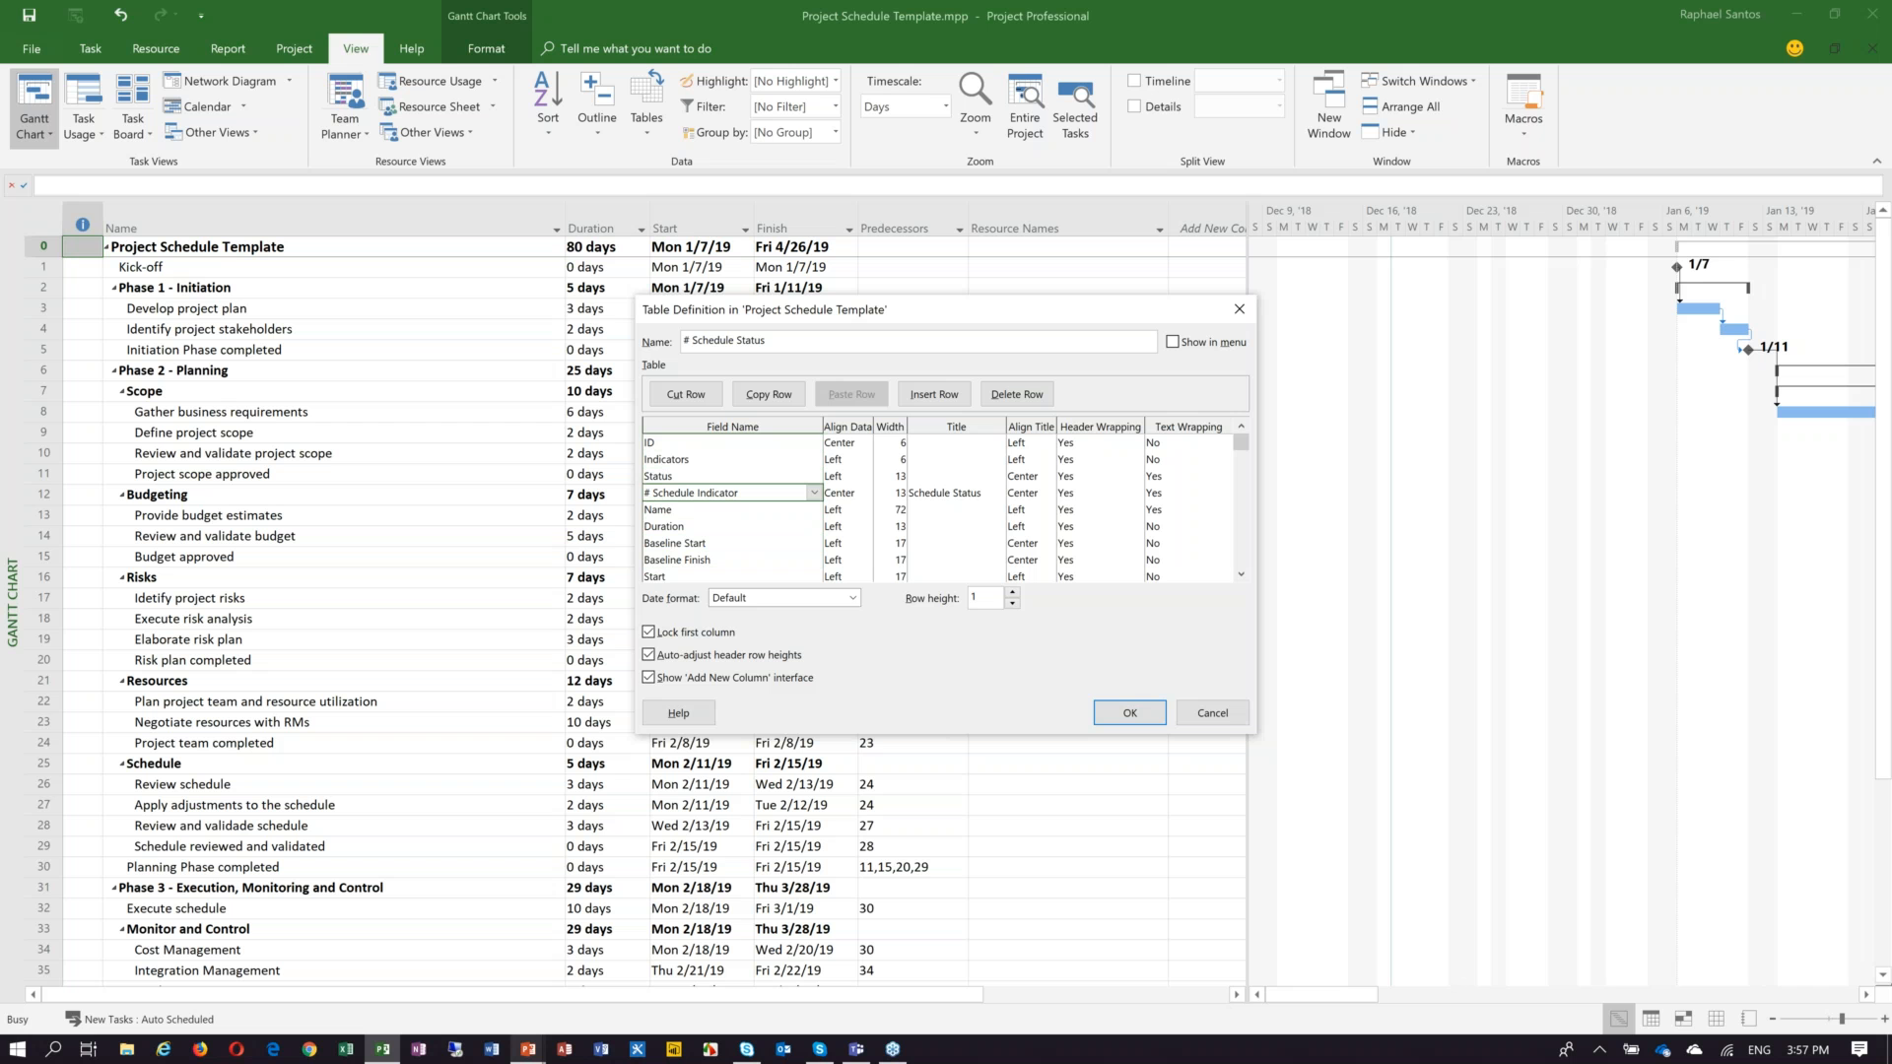
{"action": "key", "text": "Down"}
{"action": "key", "text": "Down"}
{"action": "key", "text": "Down"}
{"action": "key", "text": "Down"}
{"action": "key", "text": "Down"}
{"action": "key", "text": "Down"}
{"action": "key", "text": "Up"}
{"action": "key", "text": "Up"}
{"action": "key", "text": "Up"}
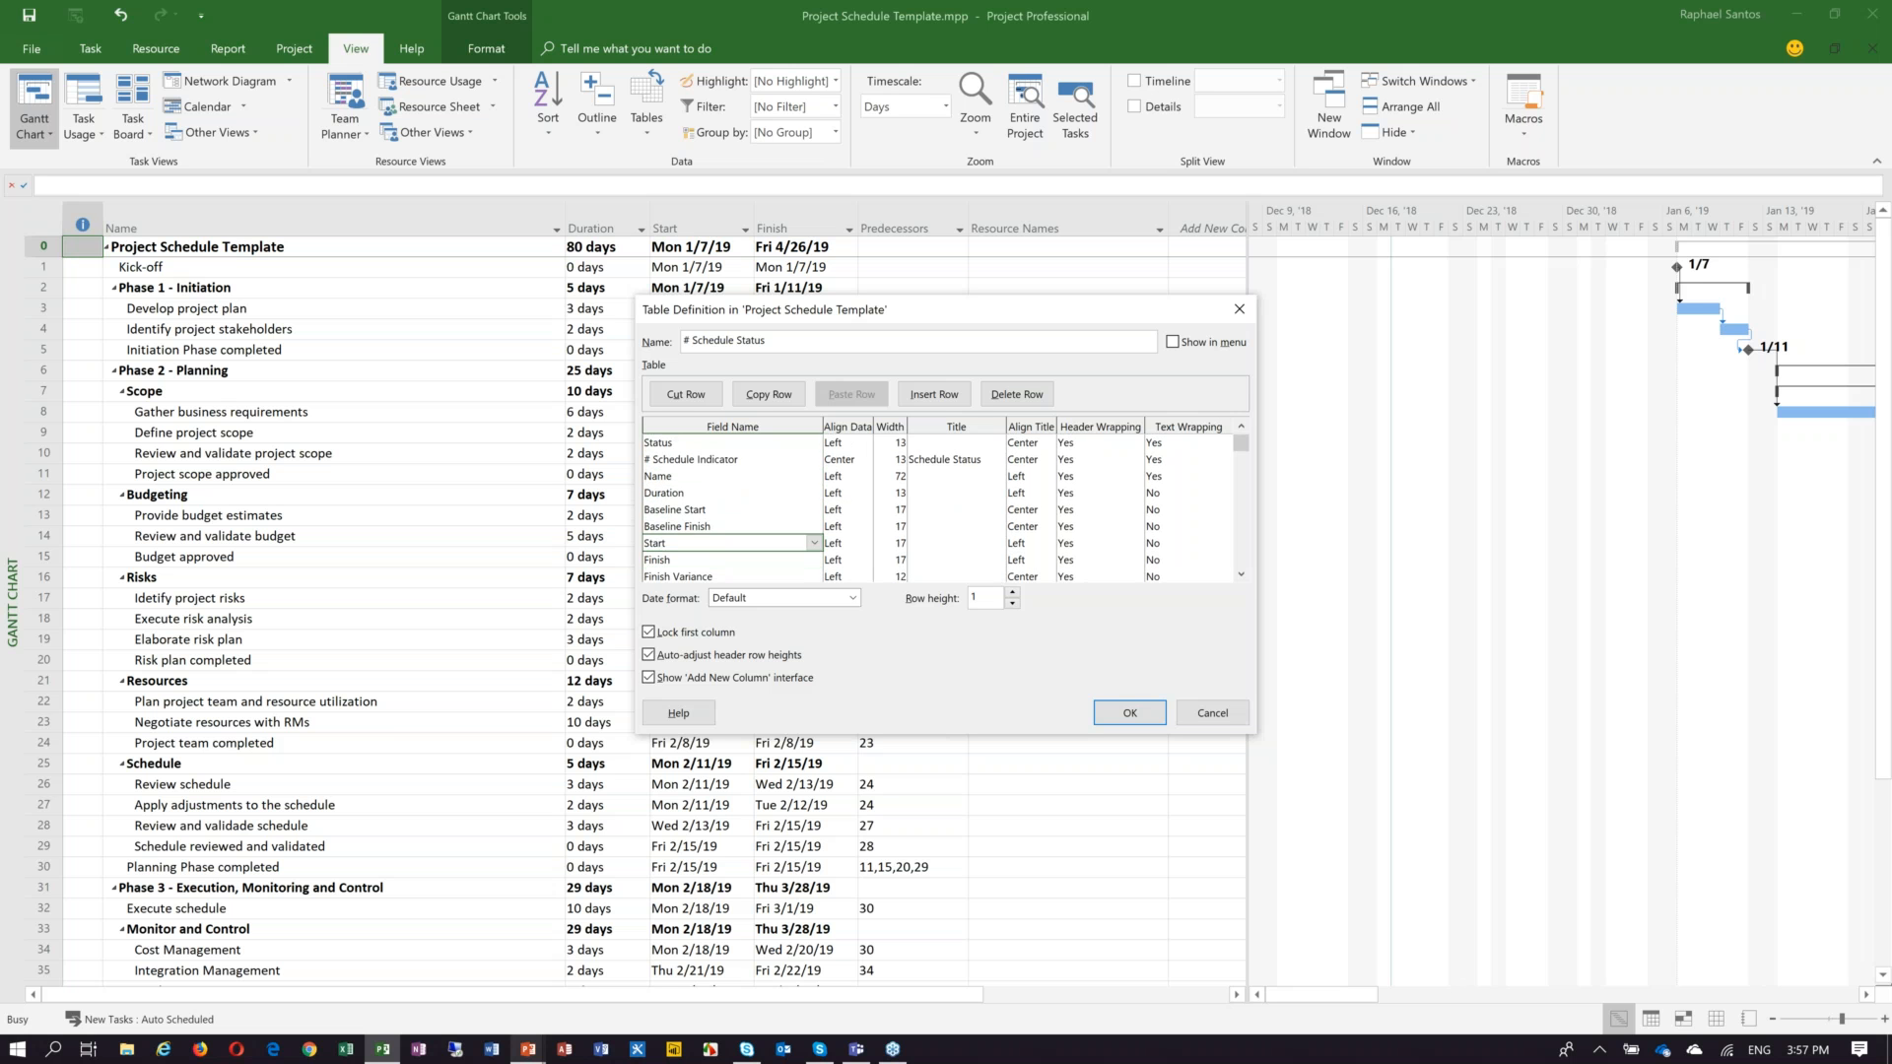
{"action": "key", "text": "Down"}
{"action": "key", "text": "Down"}
{"action": "key", "text": "Down"}
{"action": "key", "text": "Down"}
{"action": "key", "text": "Down"}
{"action": "key", "text": "Down"}
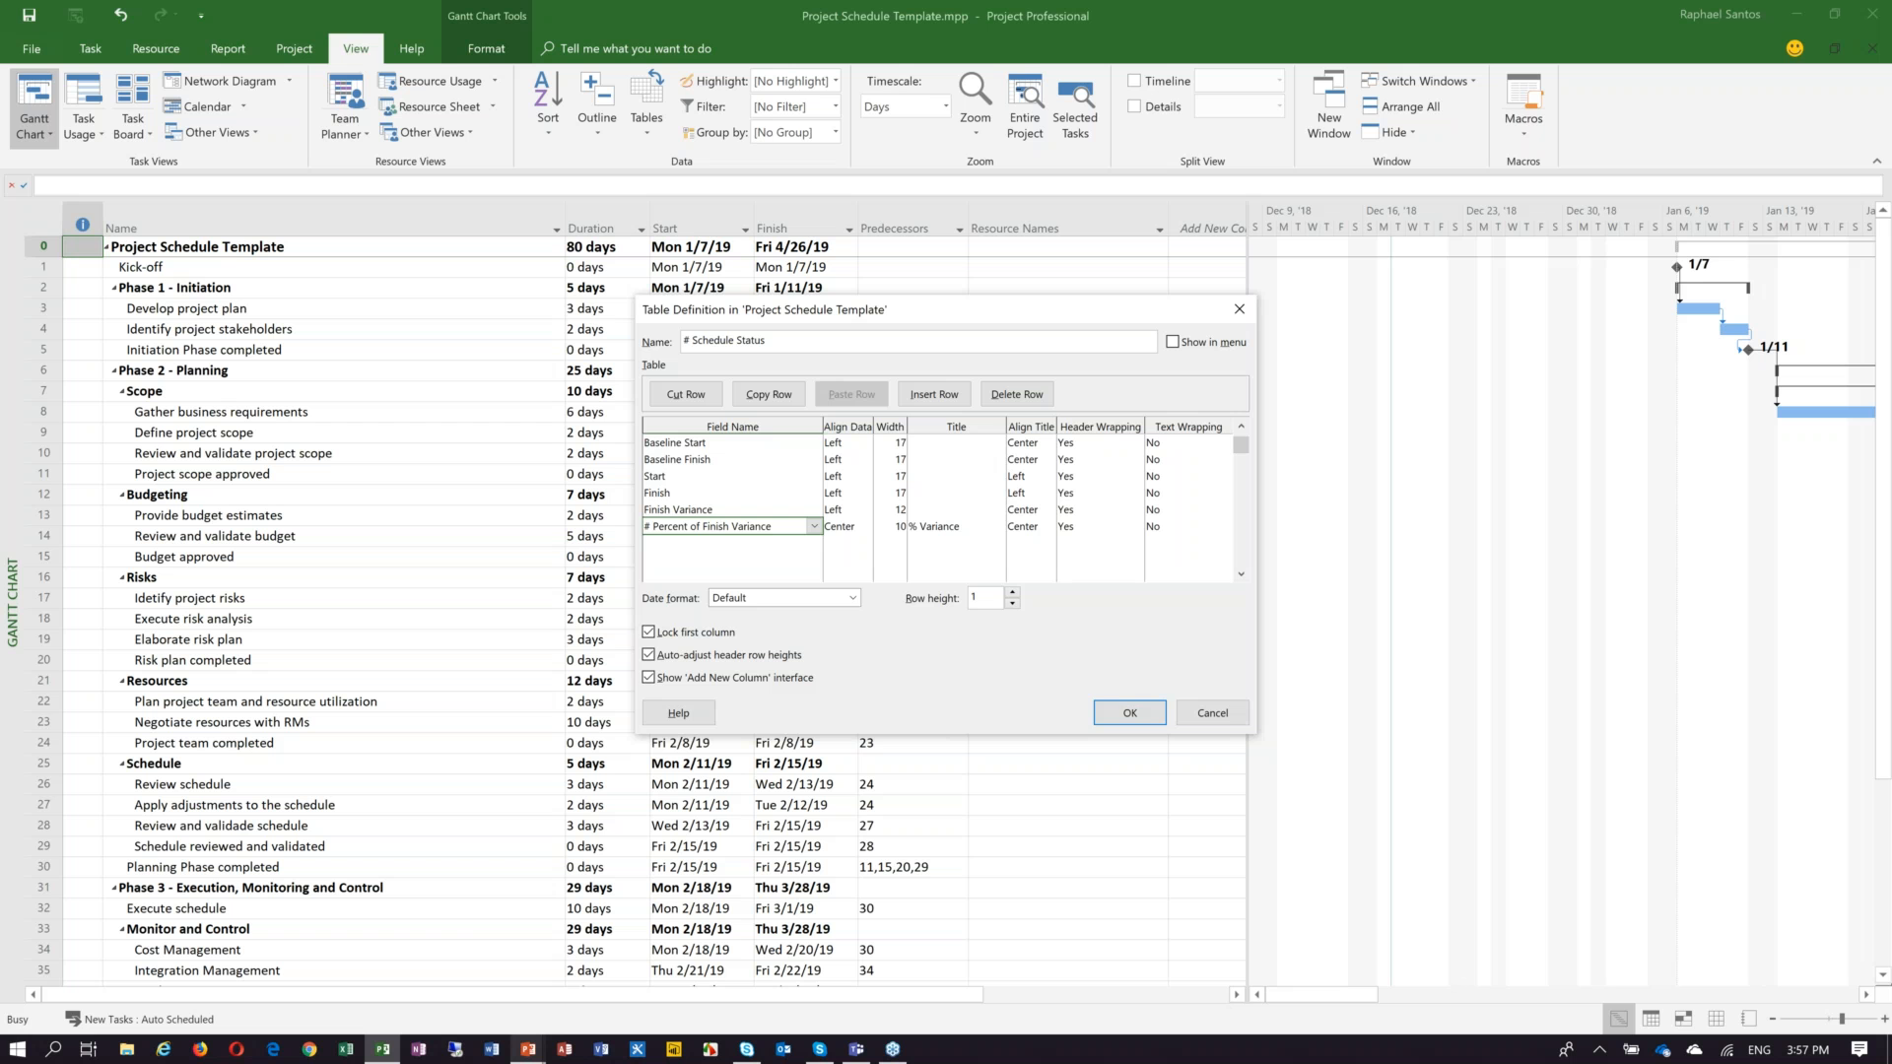
{"action": "key", "text": "Right"}
{"action": "key", "text": "Left"}
{"action": "key", "text": "Up"}
{"action": "key", "text": "Up"}
{"action": "key", "text": "Up"}
{"action": "key", "text": "Up"}
{"action": "key", "text": "Up"}
{"action": "key", "text": "Up"}
{"action": "key", "text": "Up"}
{"action": "key", "text": "Up"}
{"action": "key", "text": "Up"}
{"action": "key", "text": "Up"}
{"action": "key", "text": "Up"}
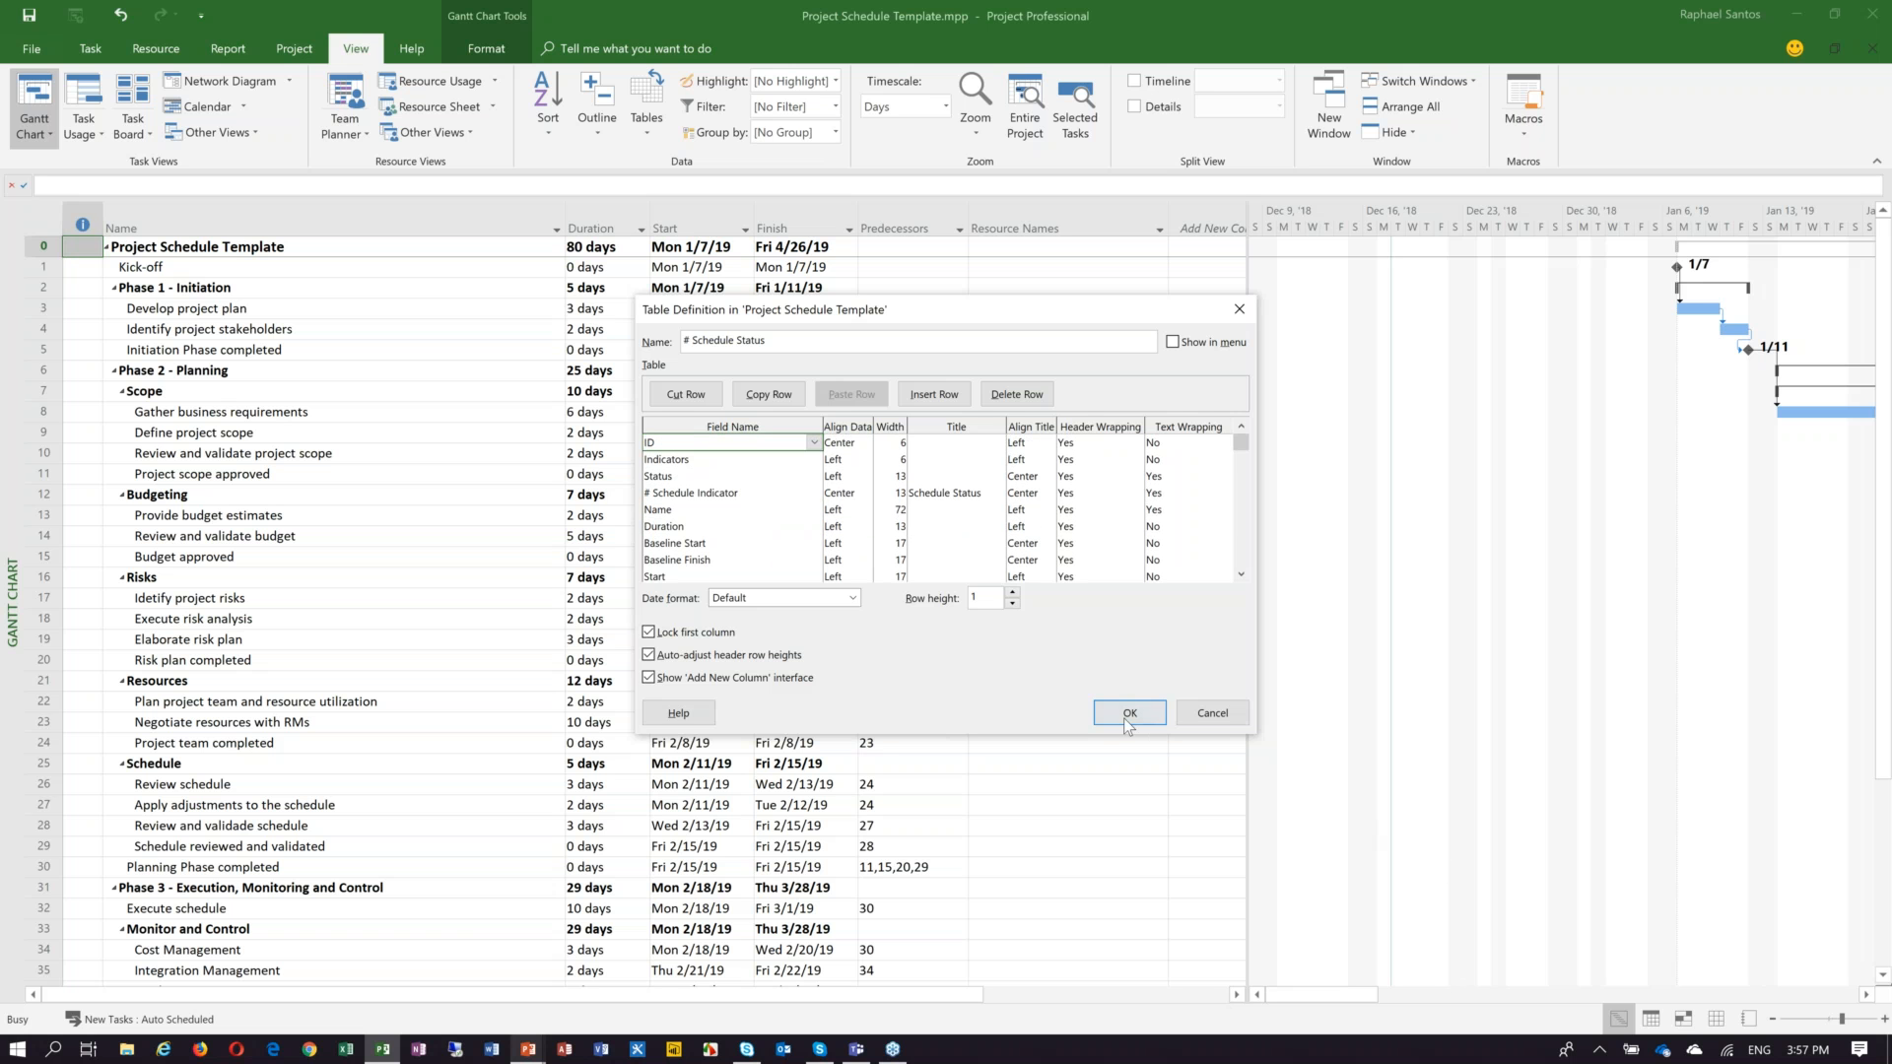
{"action": "left_click", "coordinate": [1130, 714]}
{"action": "left_click", "coordinate": [1054, 636]}
Switch the schedule to the custom # Schedule Status view and widen its table area so every column through % Variance is shown.
{"action": "left_click", "coordinate": [89, 49]}
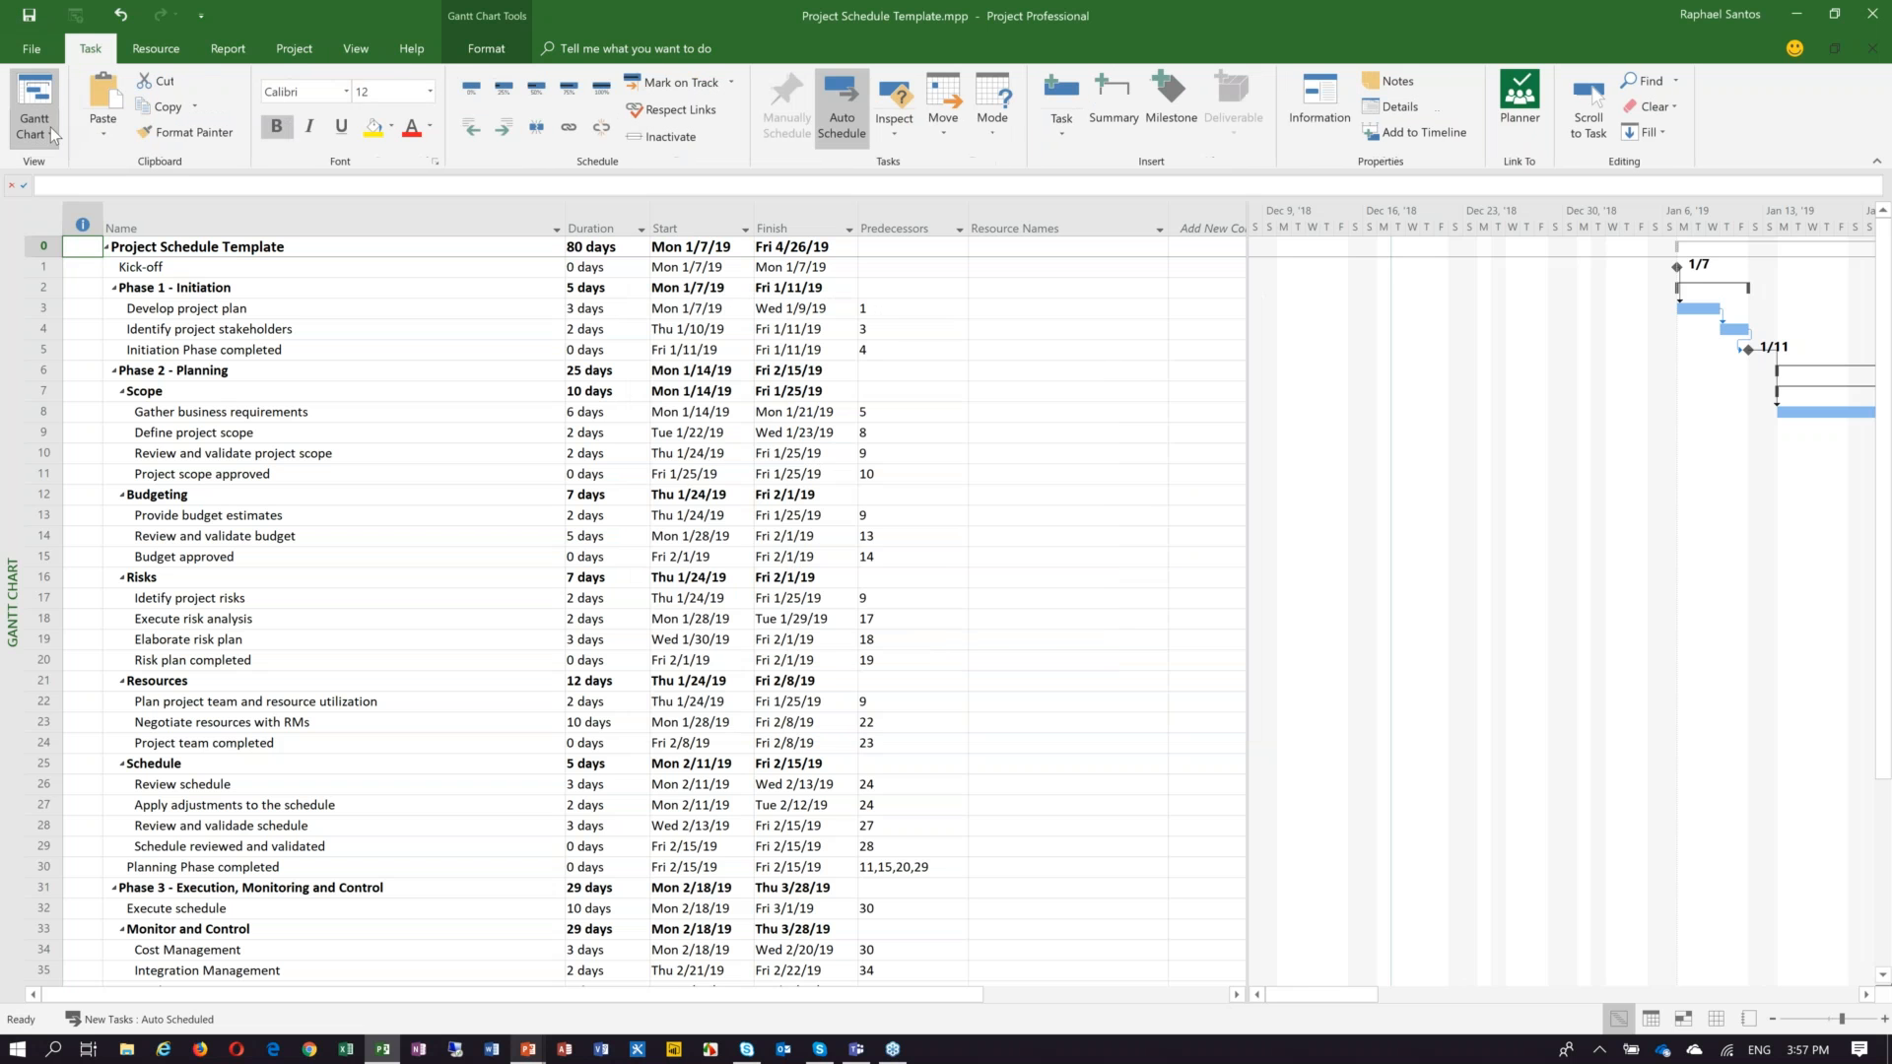
{"action": "left_click", "coordinate": [50, 127]}
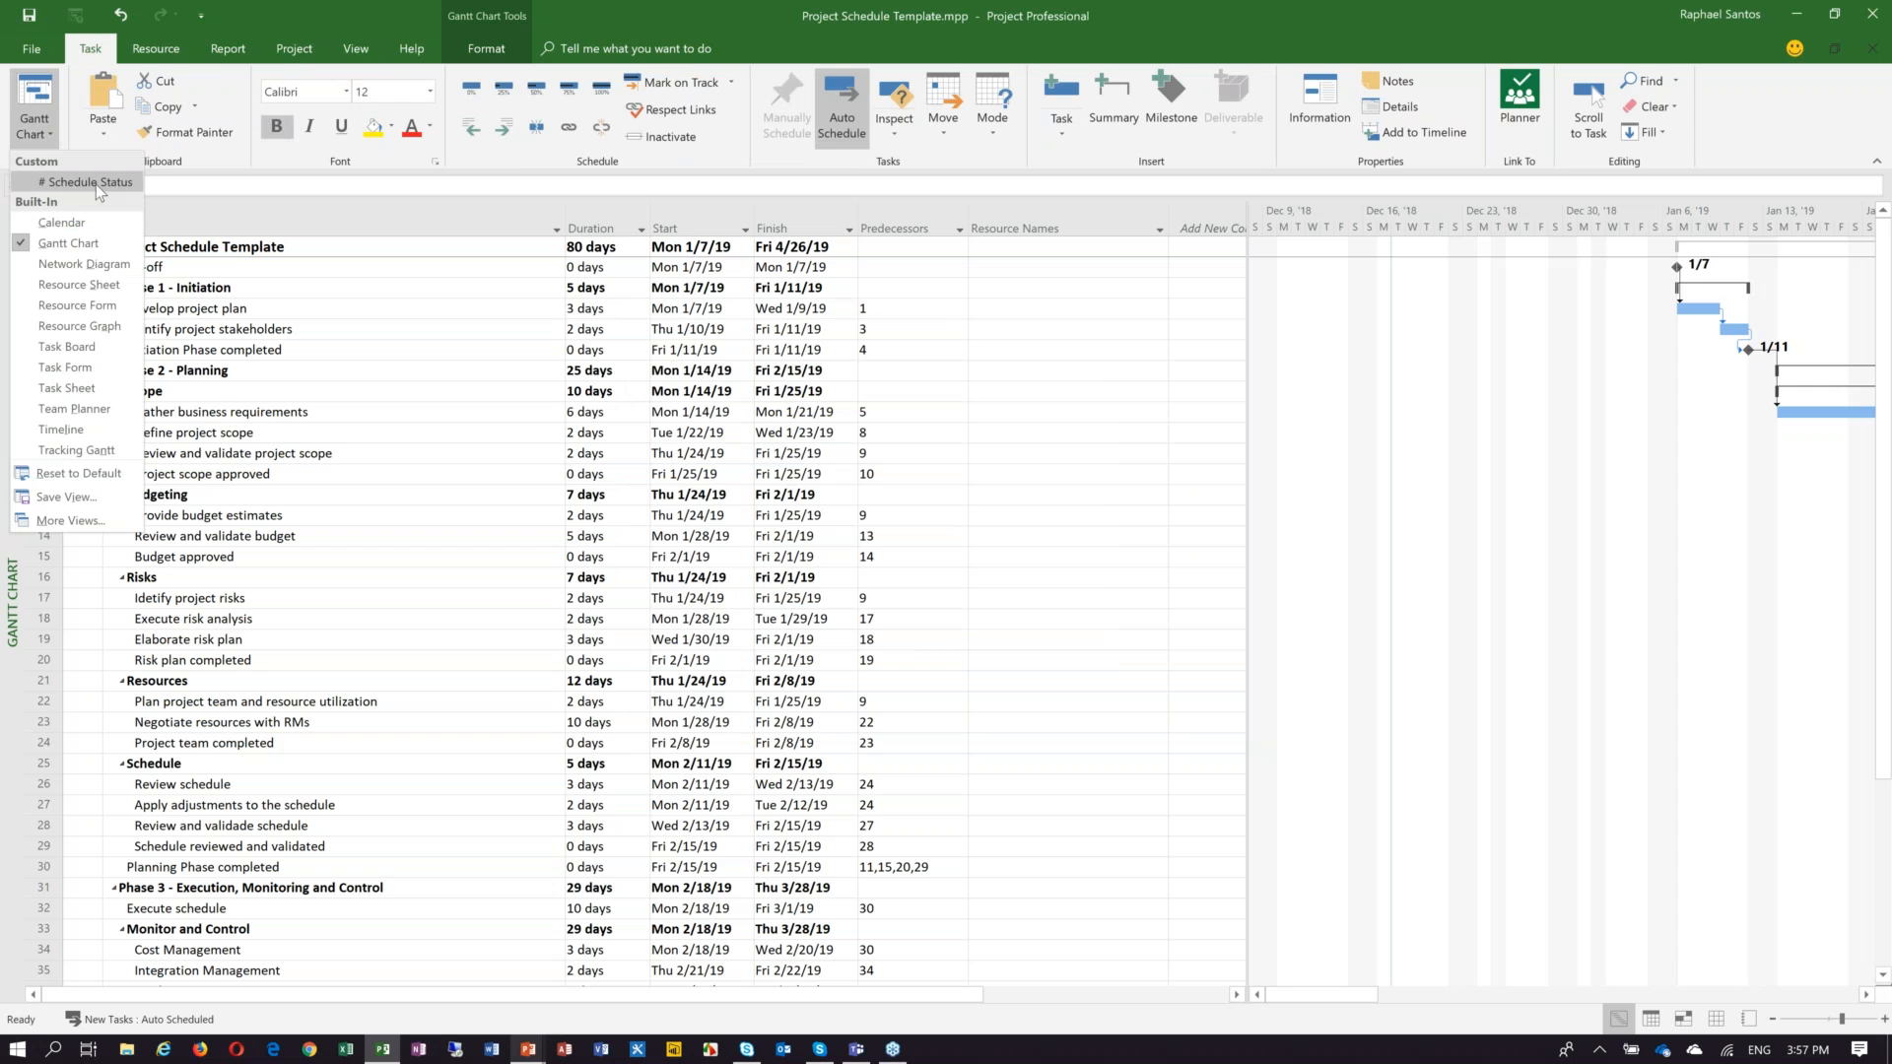
{"action": "left_click", "coordinate": [96, 186]}
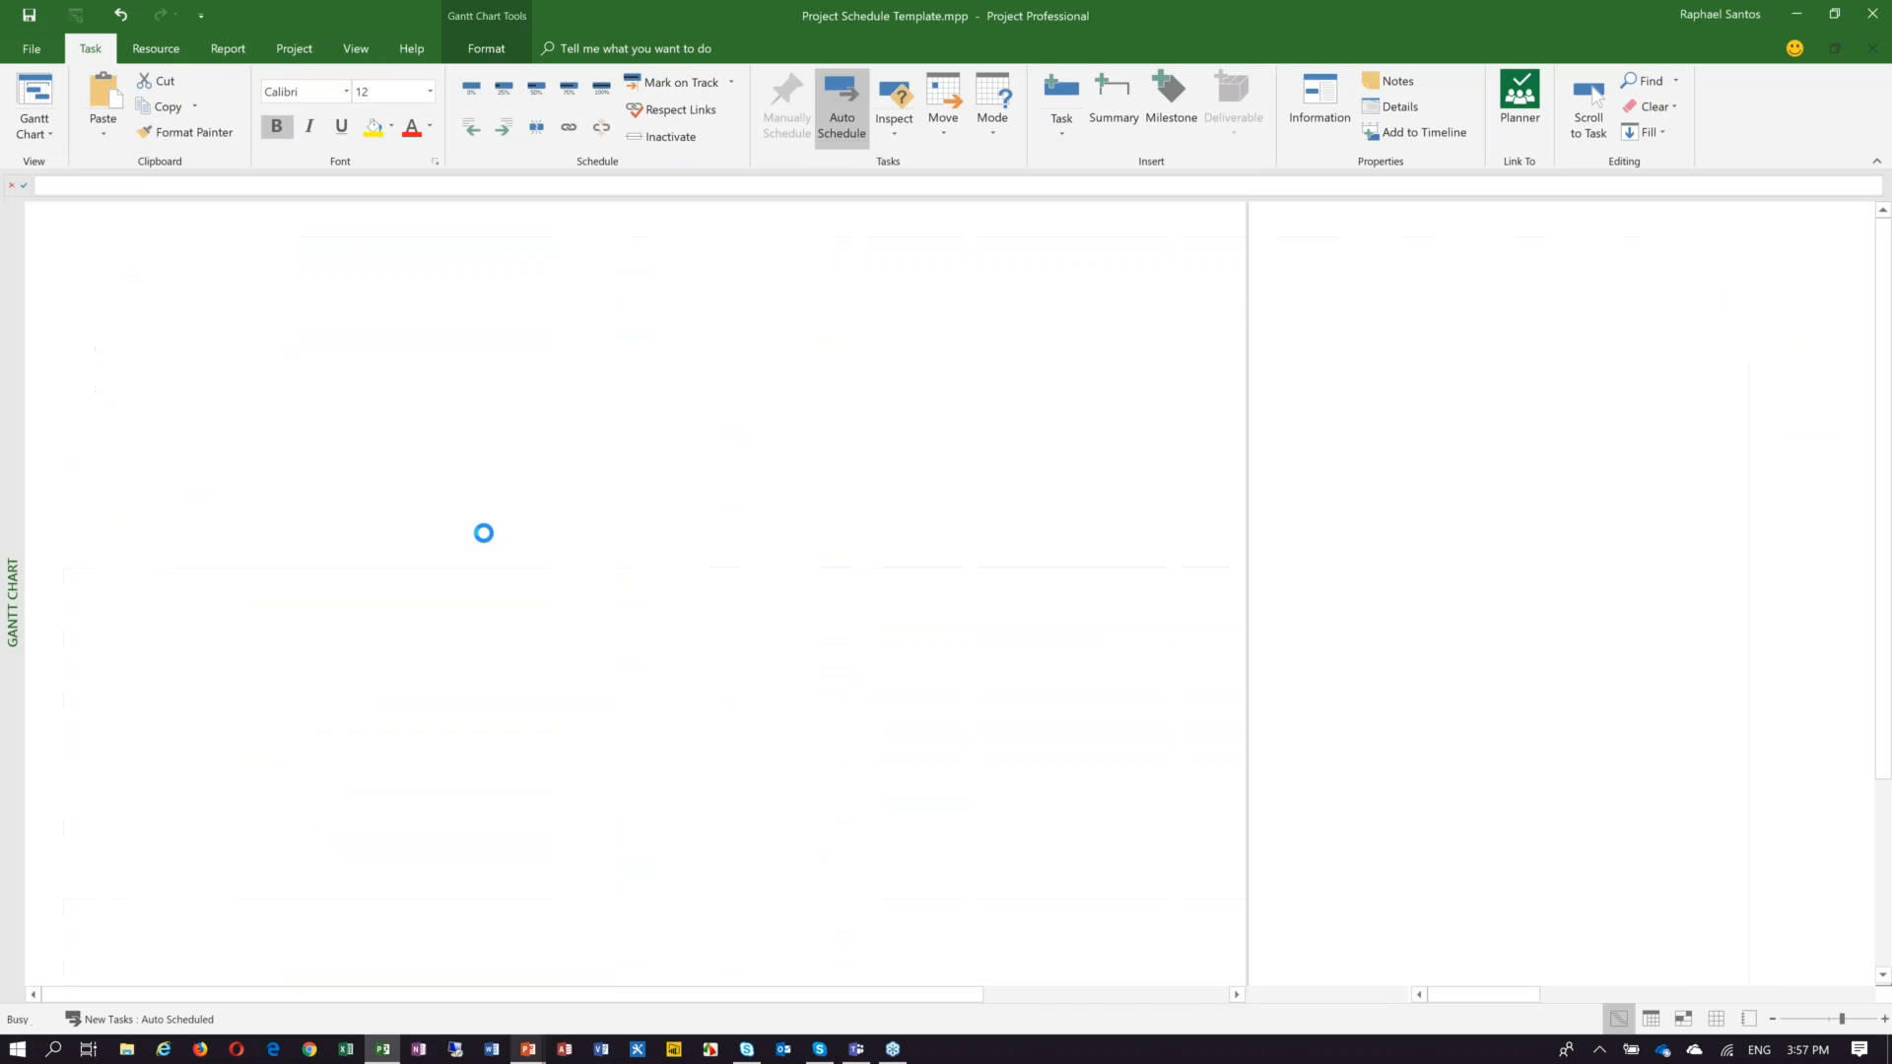
{"action": "left_click_drag", "start_coordinate": [1415, 436], "coordinate": [1518, 446]}
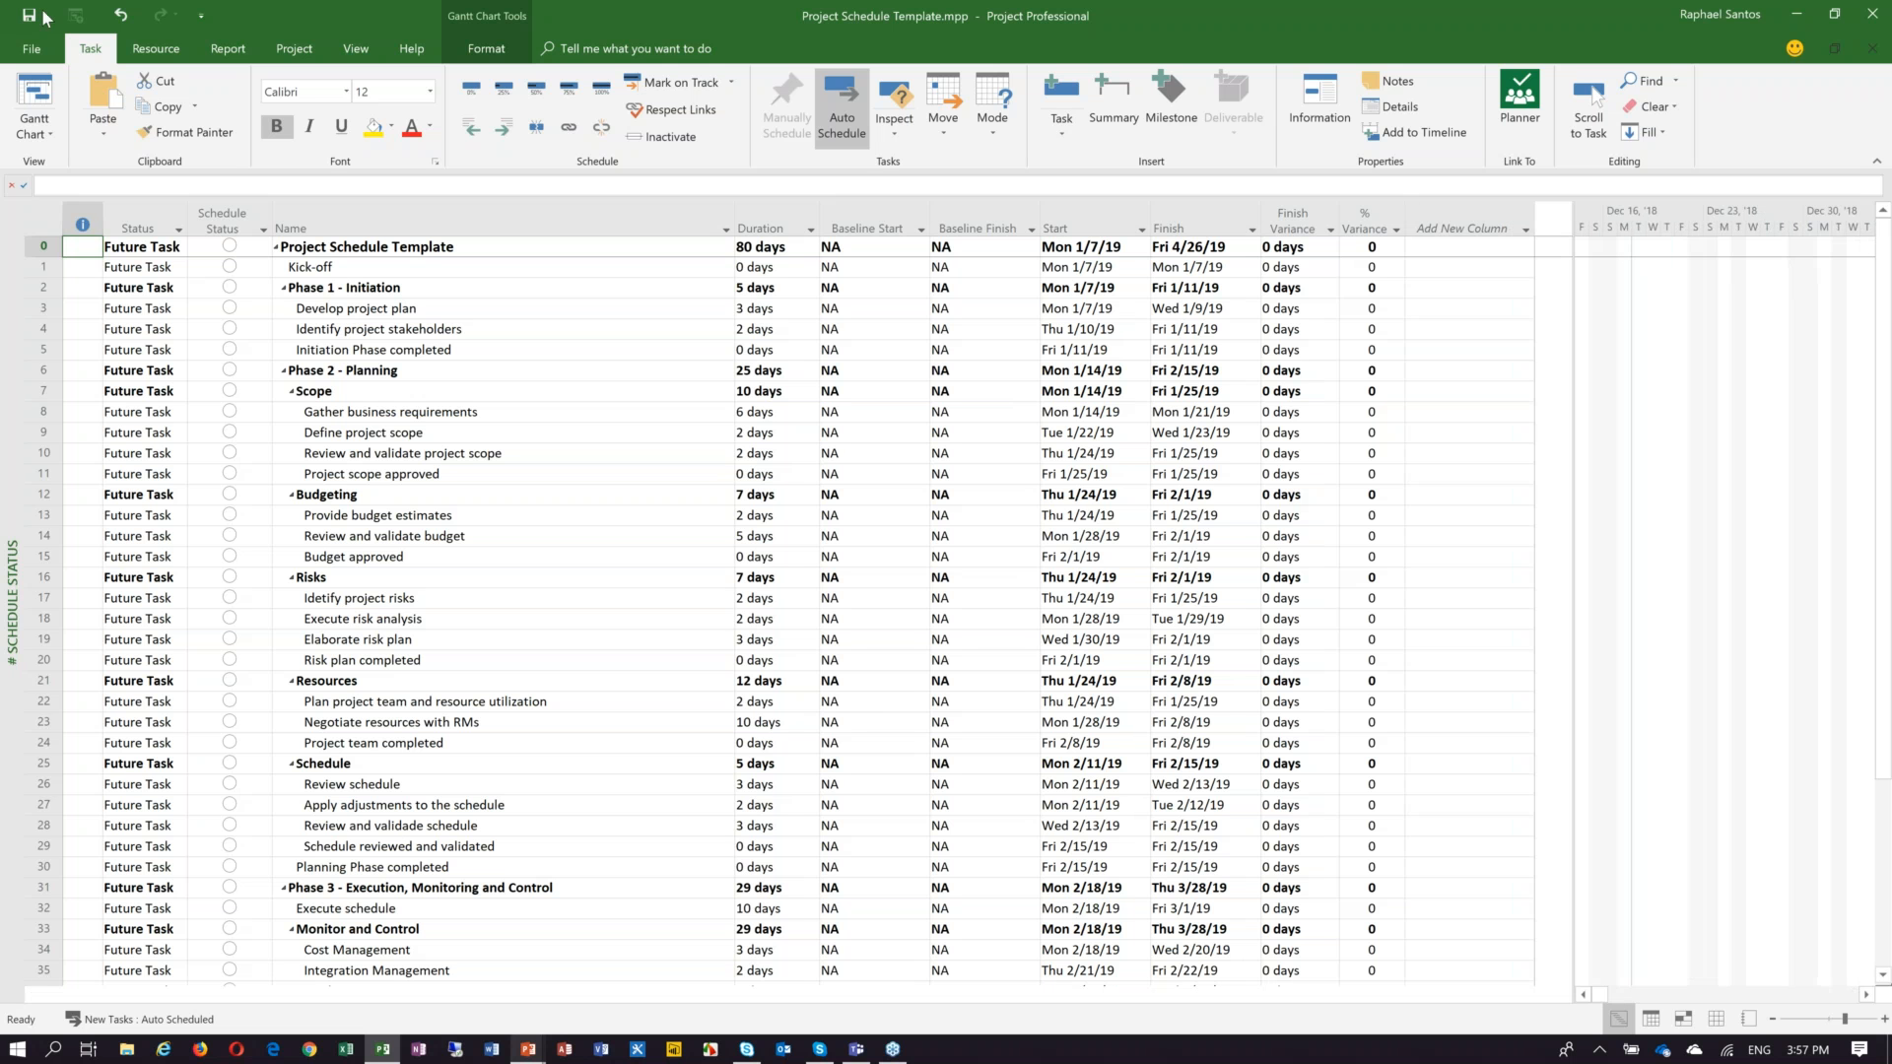
{"action": "left_click", "coordinate": [32, 134]}
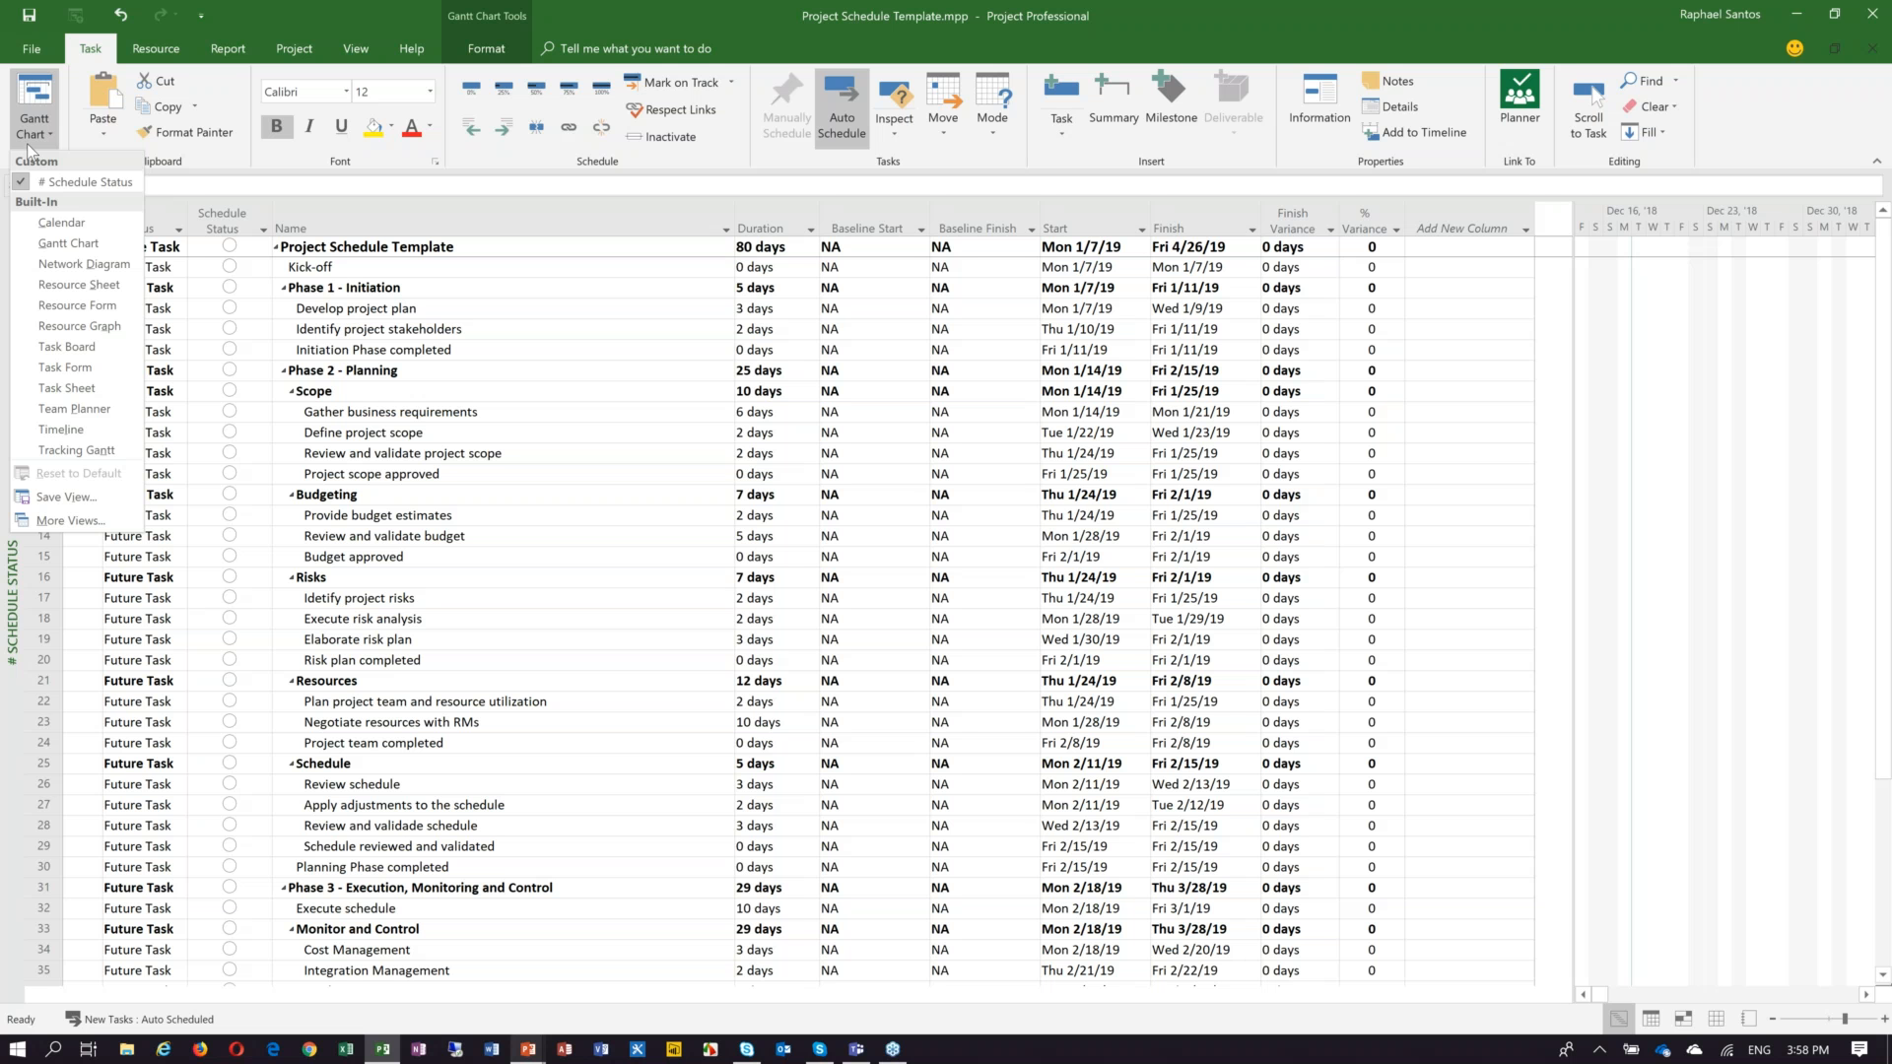
{"action": "left_click", "coordinate": [73, 182]}
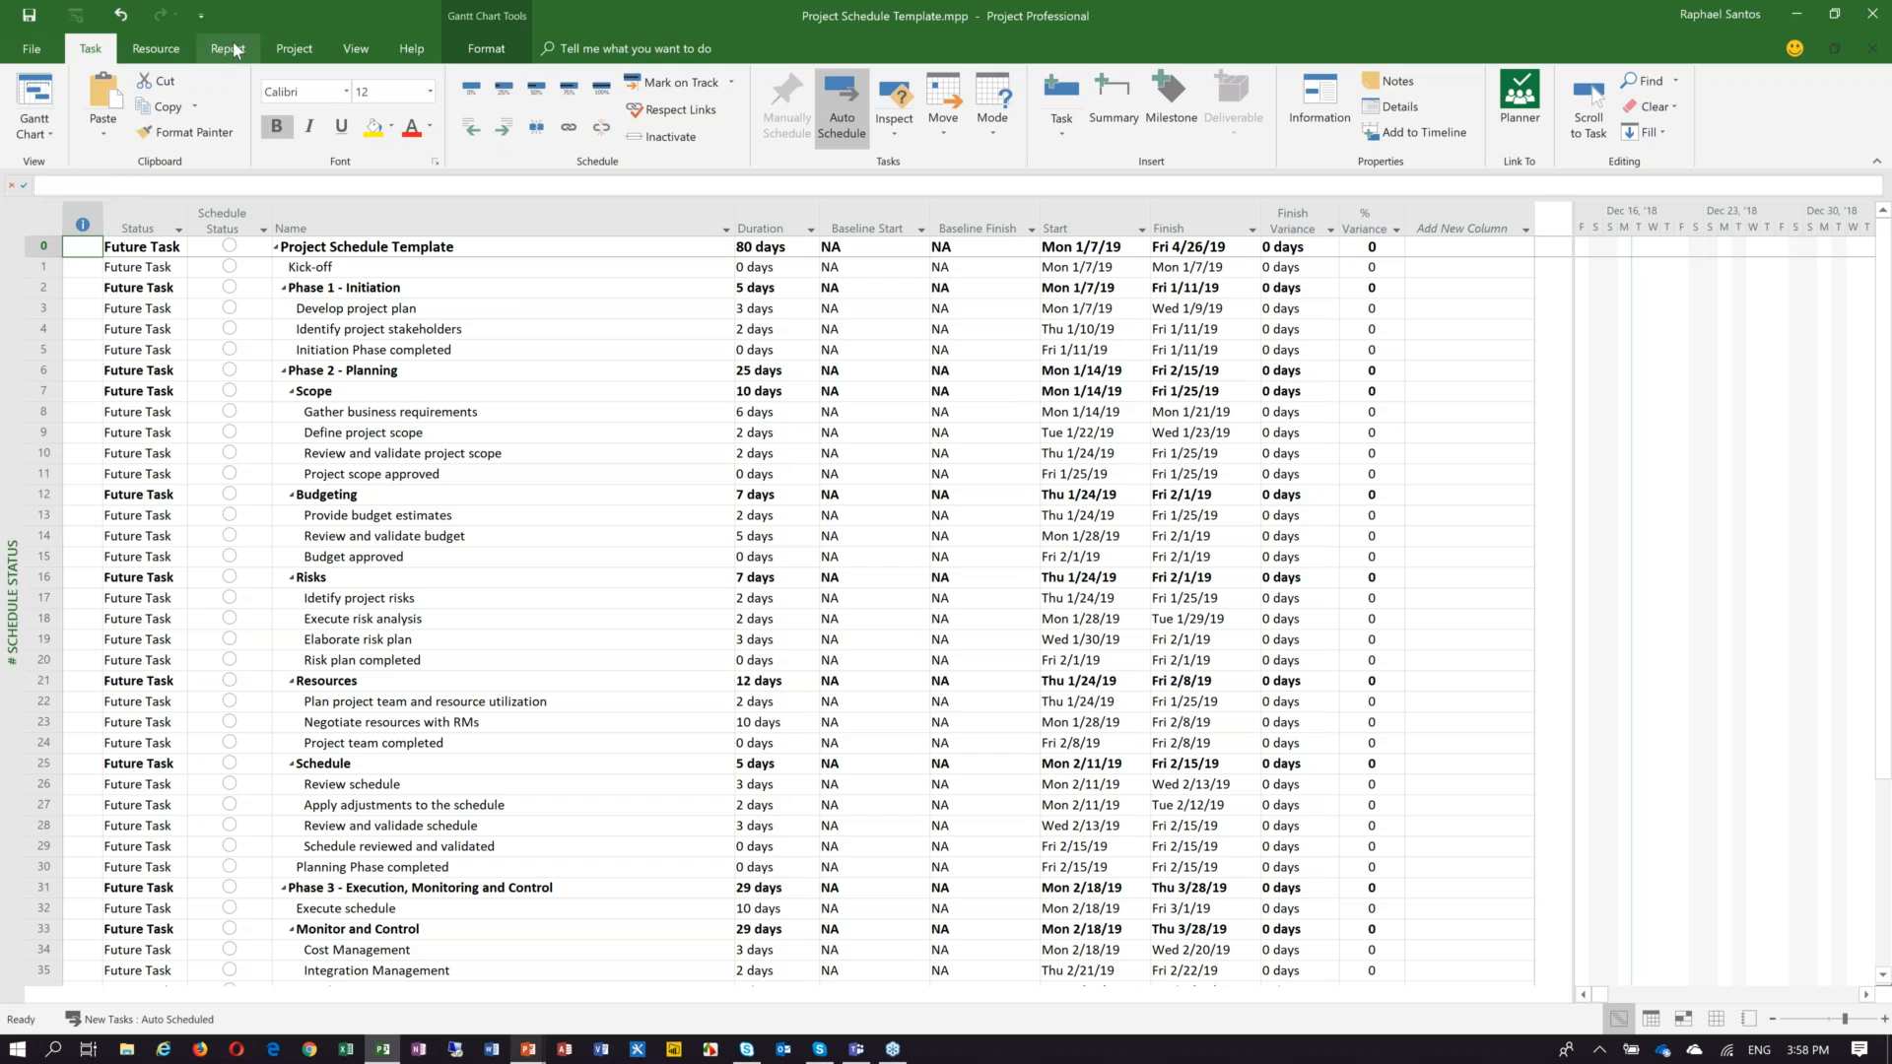
Open the custom report 01. Project Summary for the schedule template.
{"action": "left_click", "coordinate": [232, 49]}
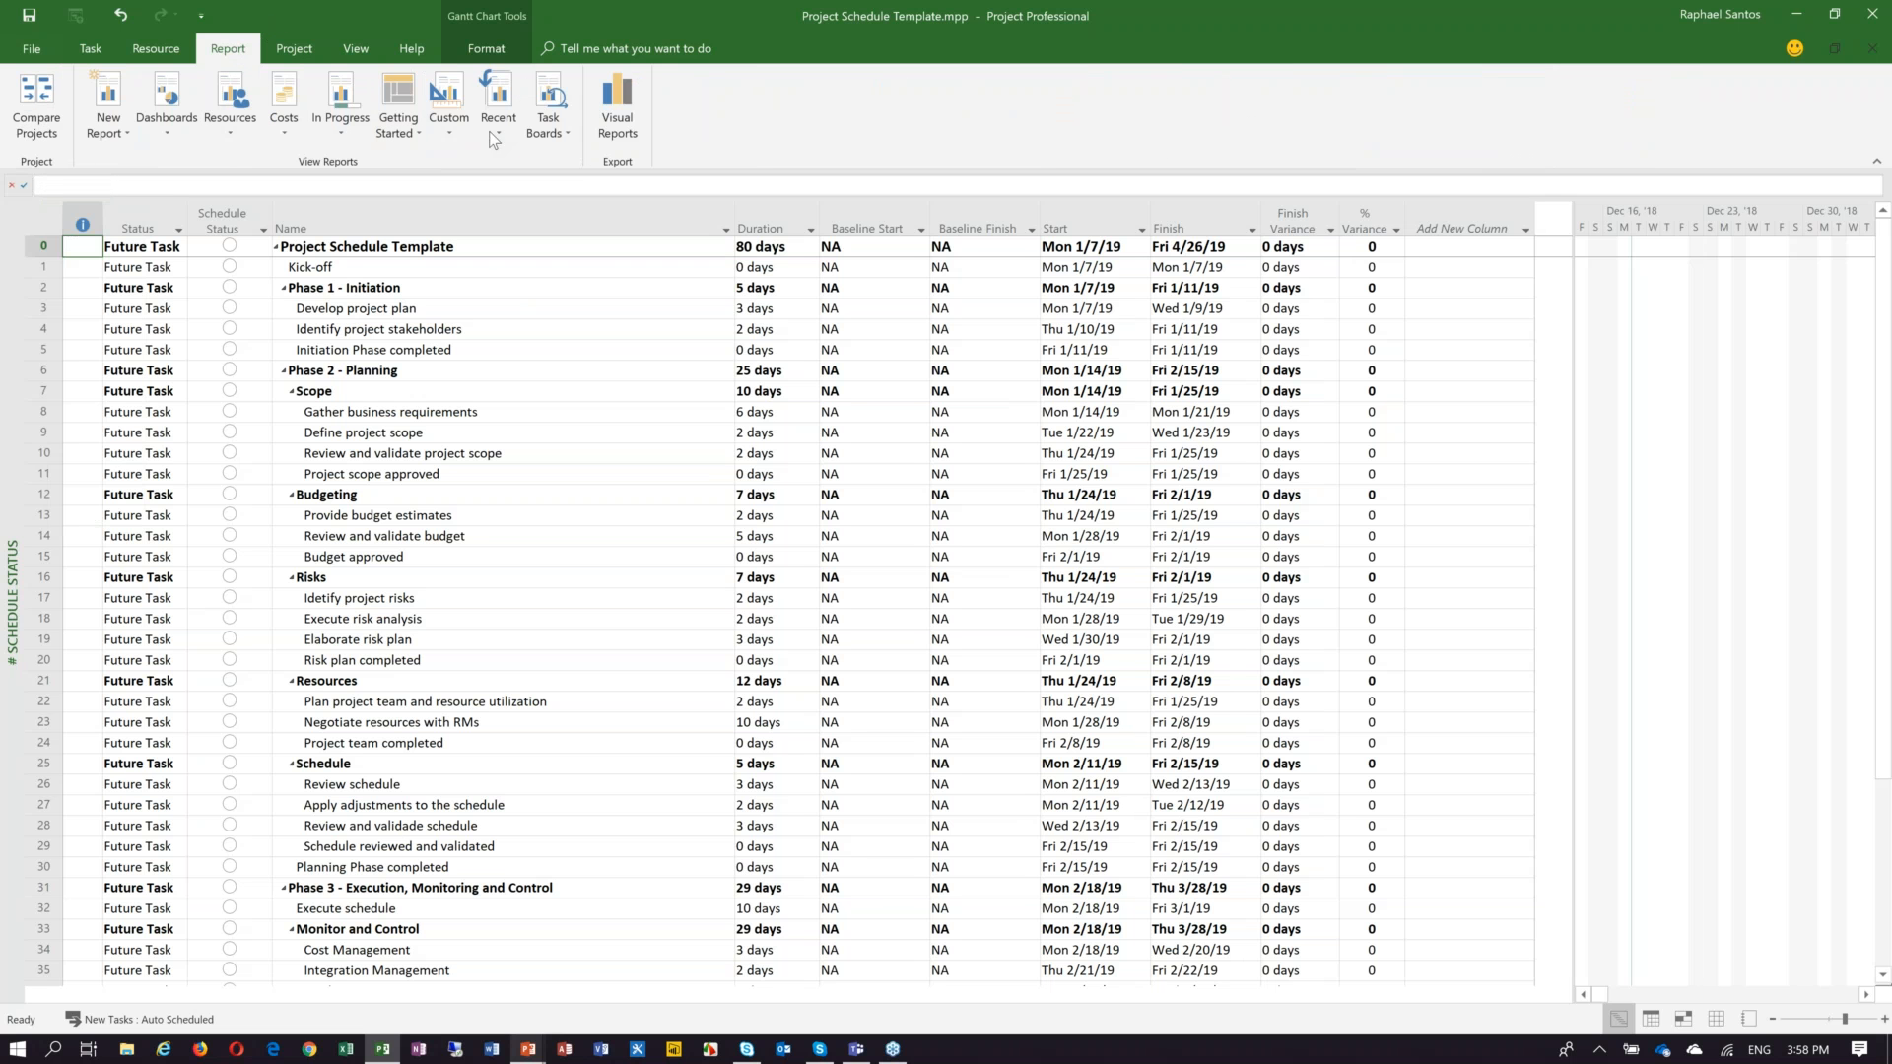
{"action": "left_click", "coordinate": [463, 131]}
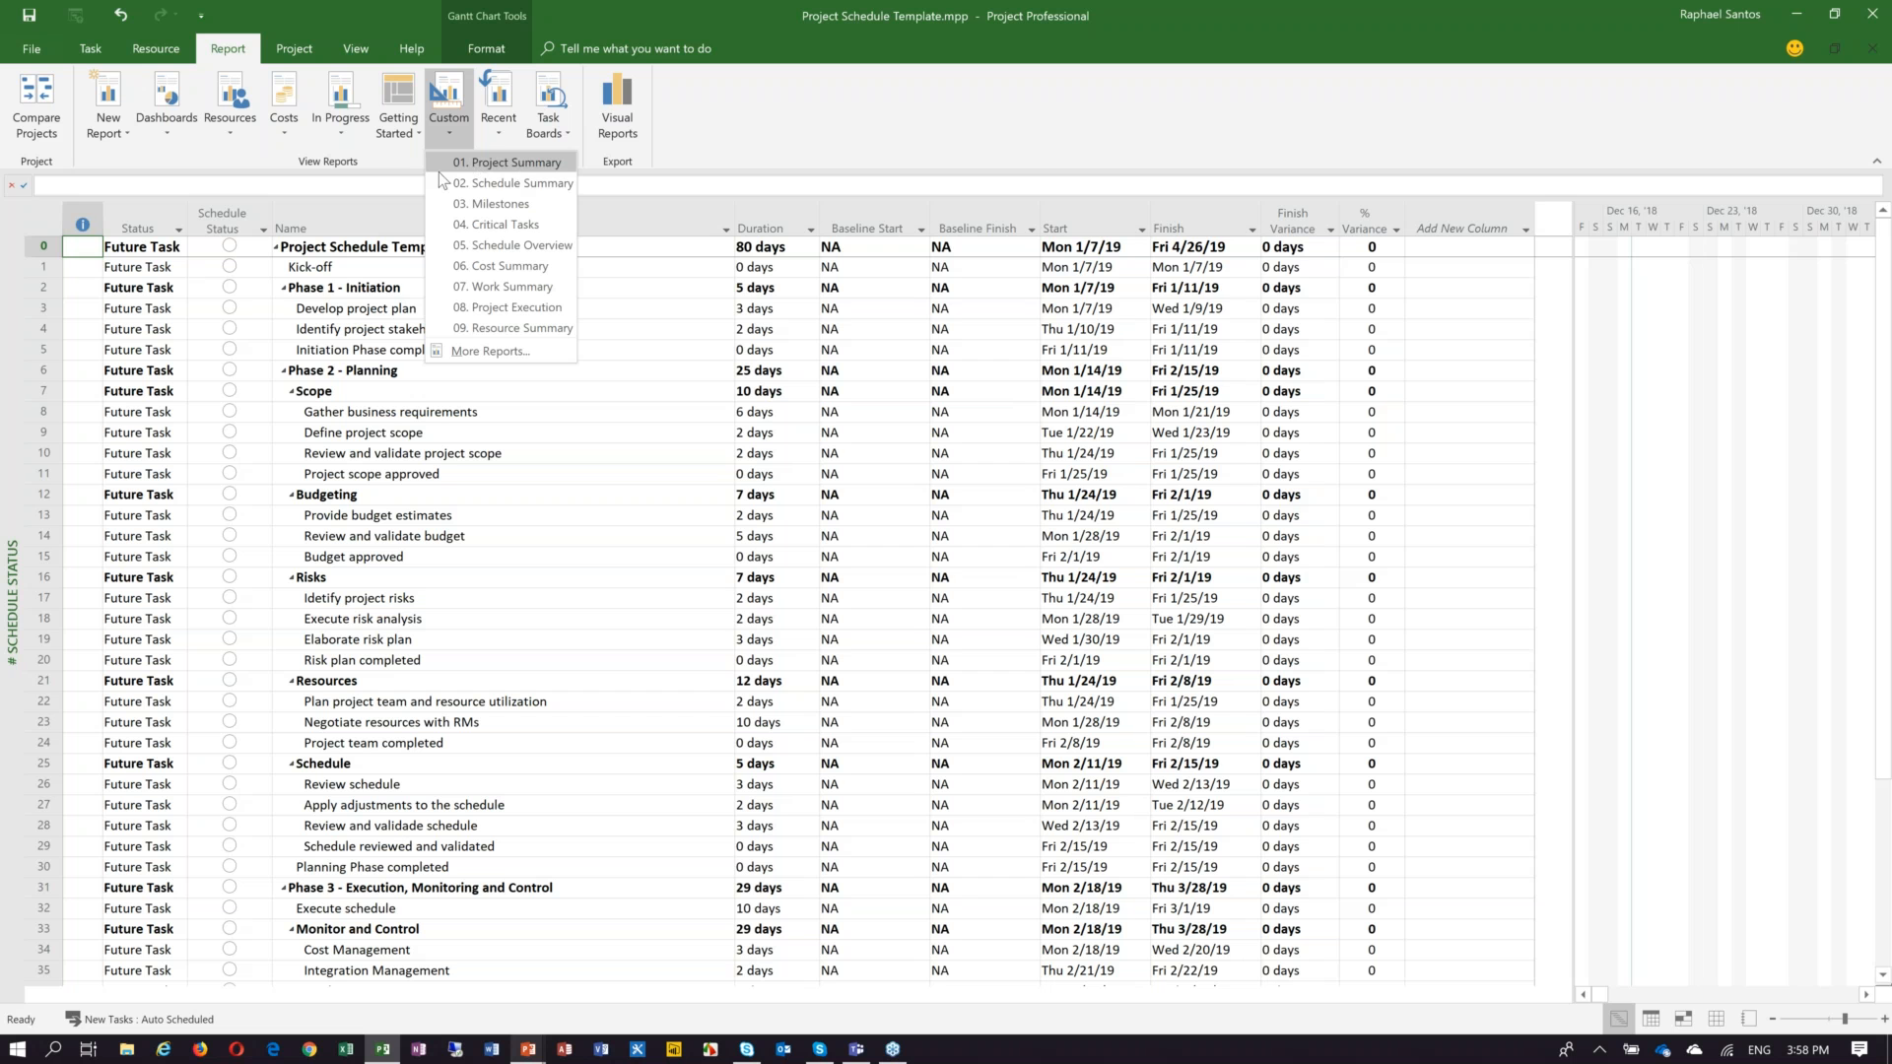
{"action": "left_click", "coordinate": [494, 169]}
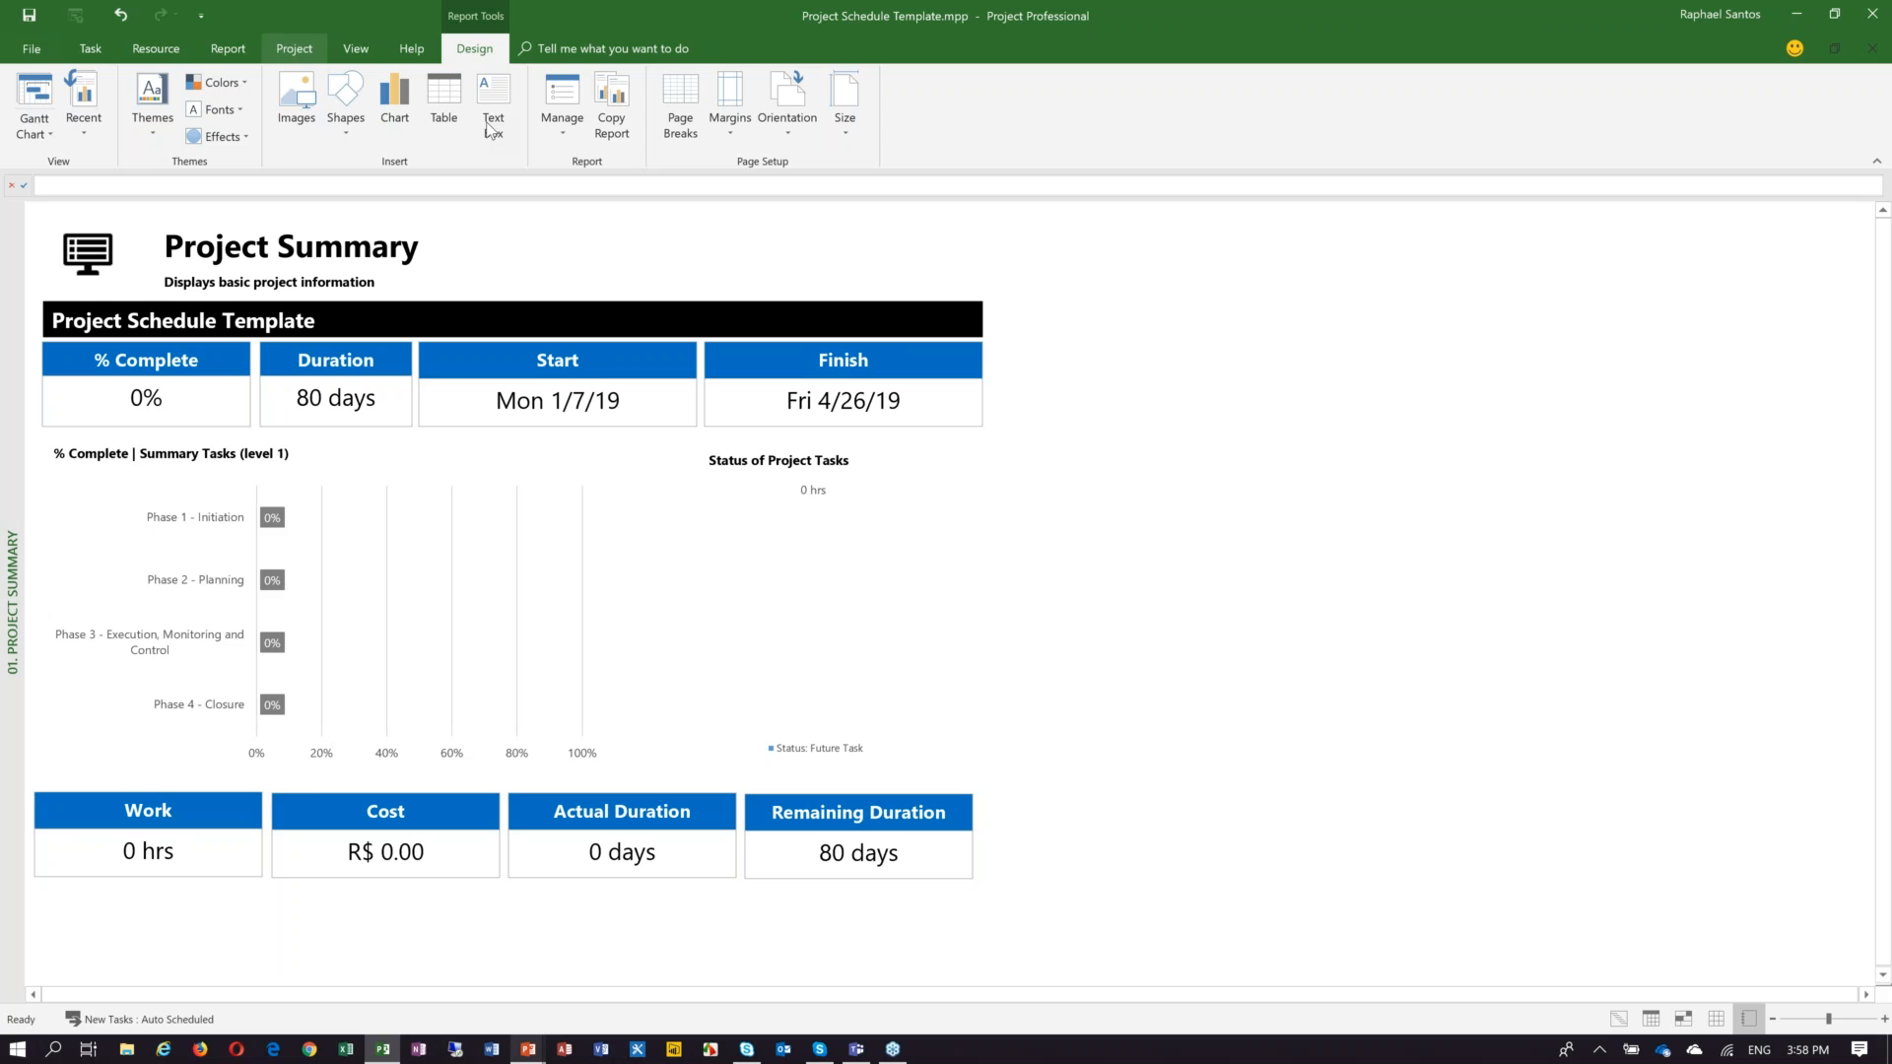
Open the custom report 02. Schedule Summary for the schedule template.
{"action": "left_click", "coordinate": [228, 48]}
{"action": "left_click", "coordinate": [448, 108]}
{"action": "left_click", "coordinate": [492, 225]}
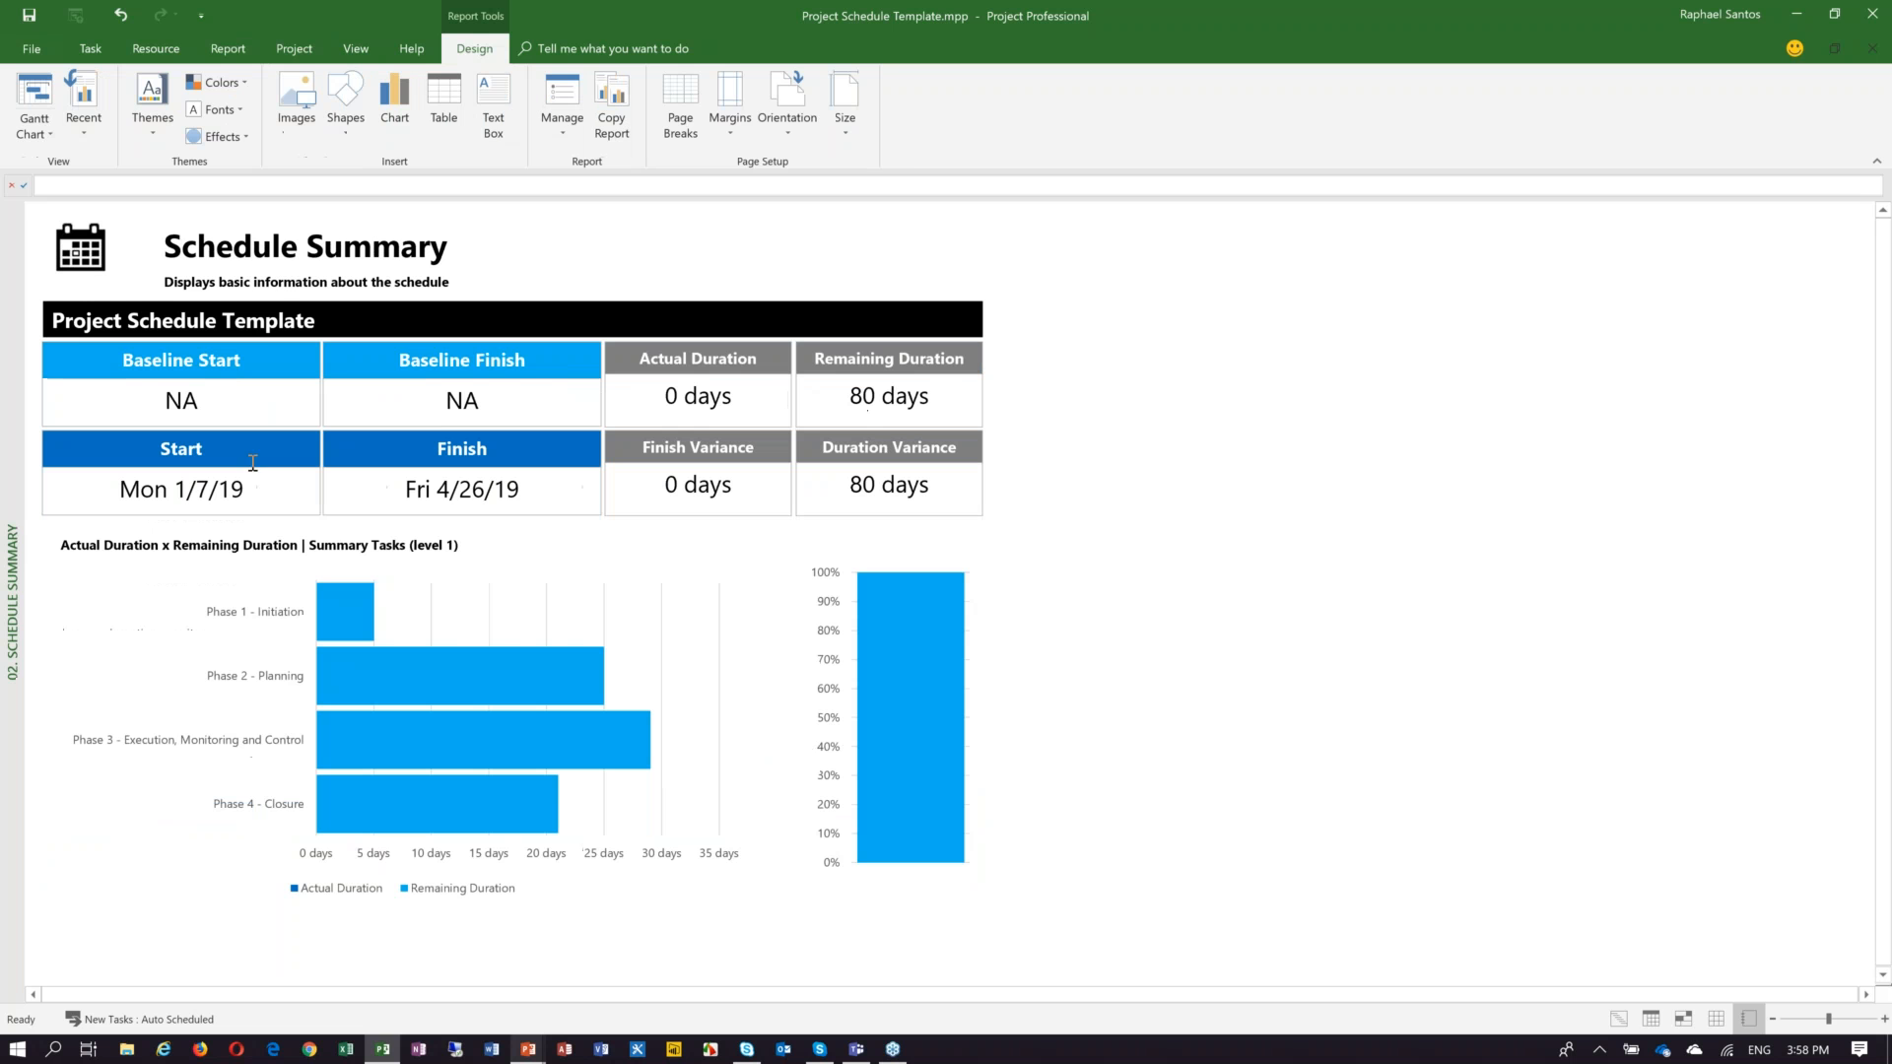
View the custom report 03. Milestones, and return to the # Schedule Status task view.
{"action": "left_click", "coordinate": [229, 49]}
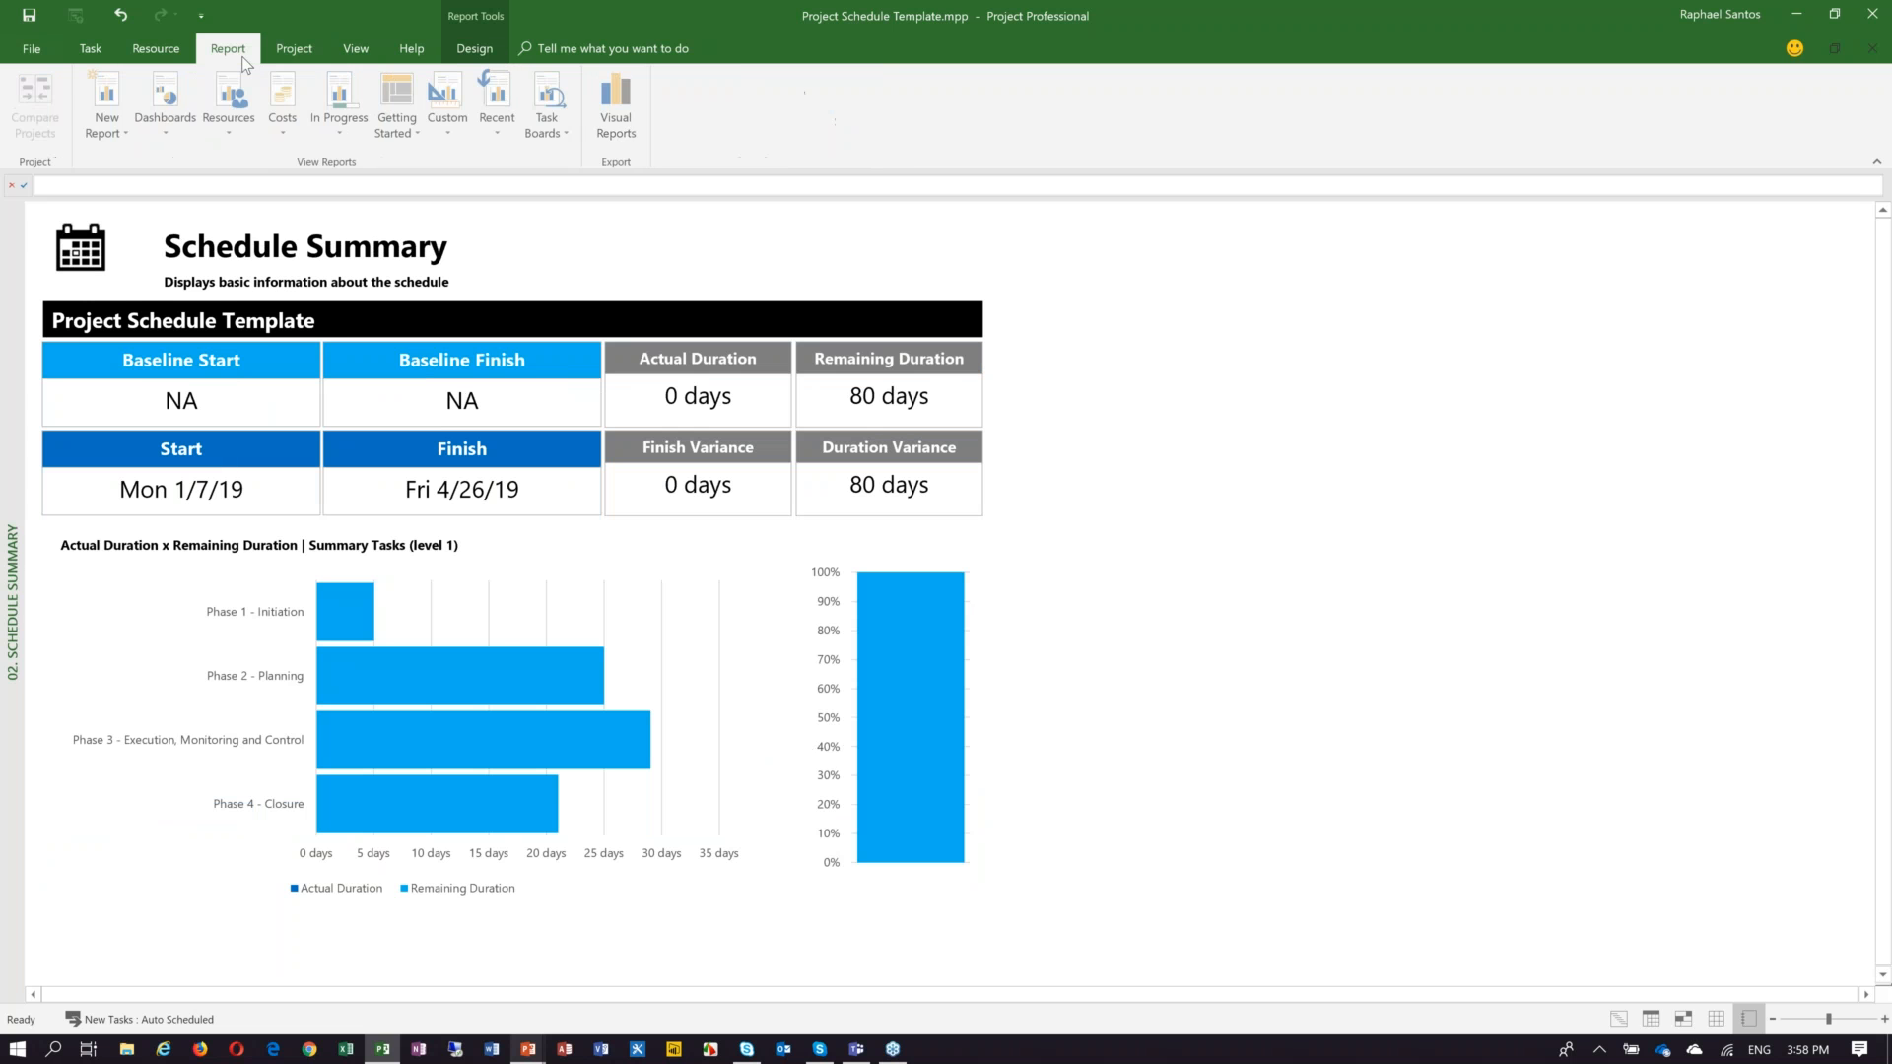
{"action": "left_click", "coordinate": [443, 111]}
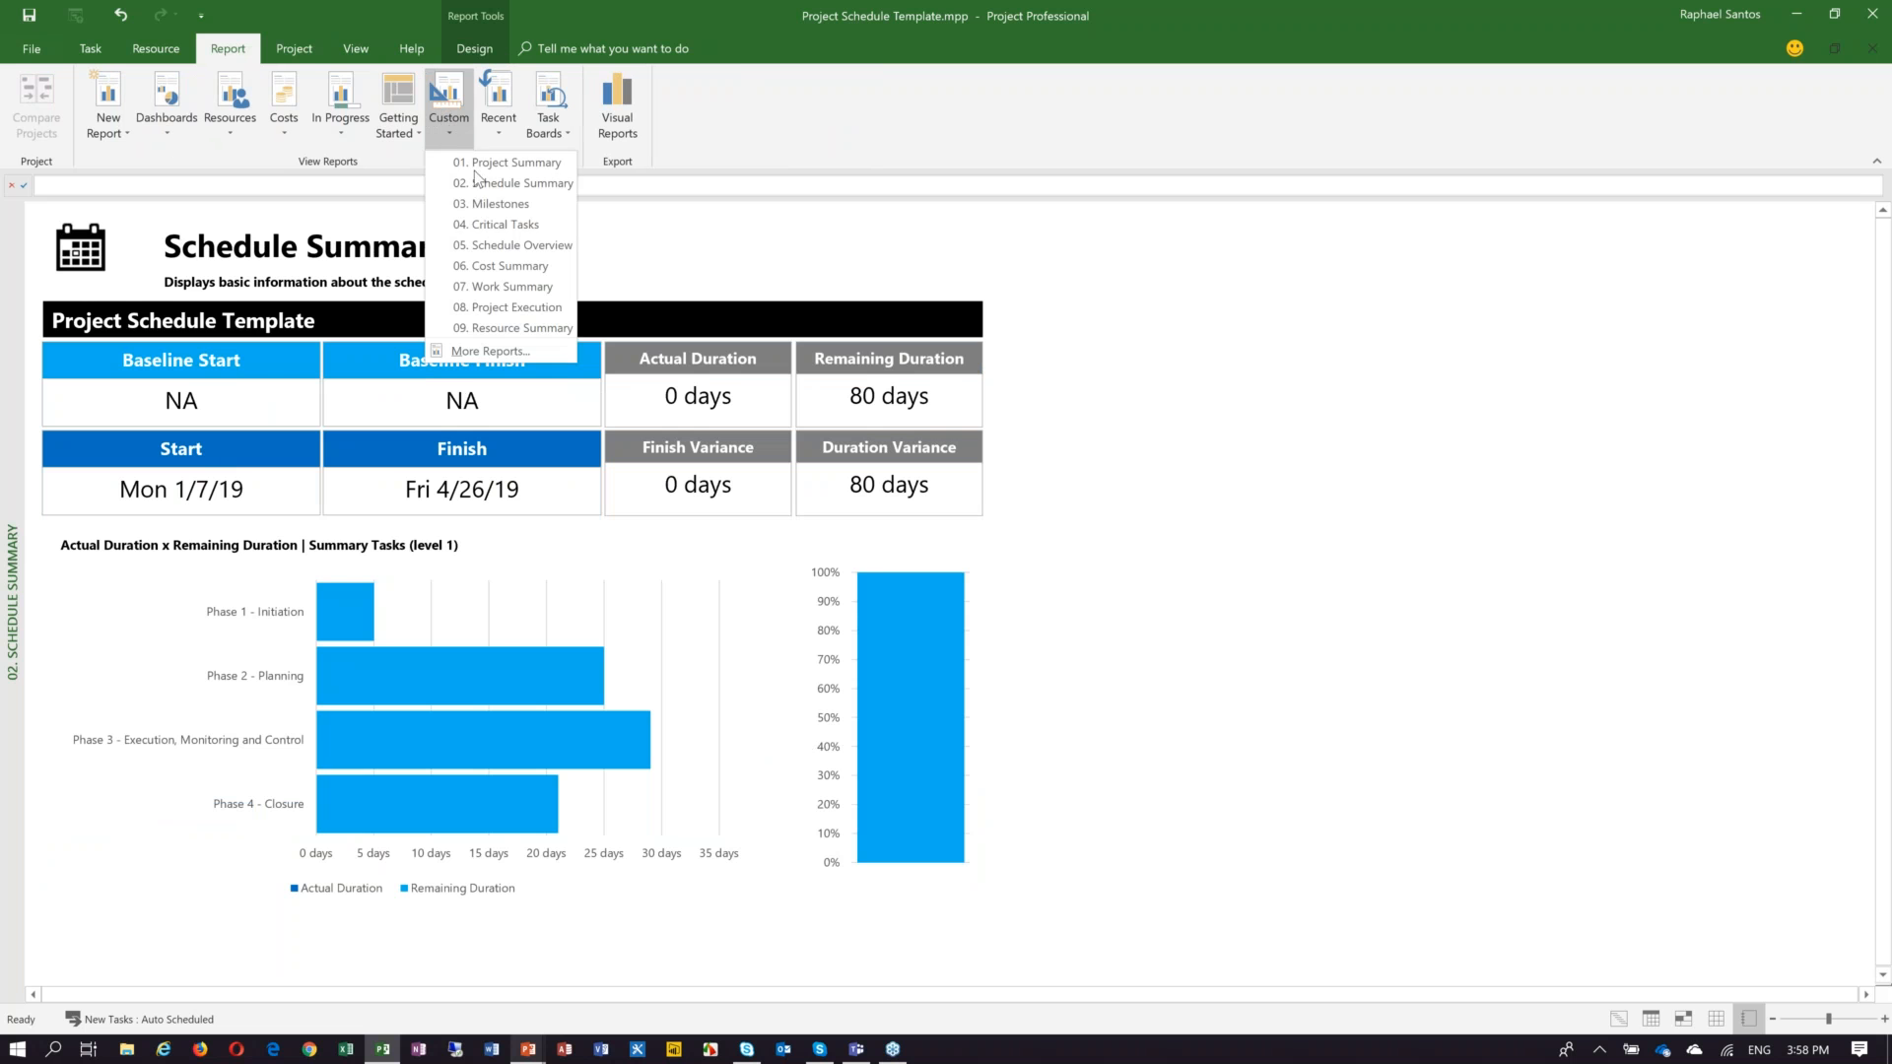
{"action": "left_click", "coordinate": [501, 205]}
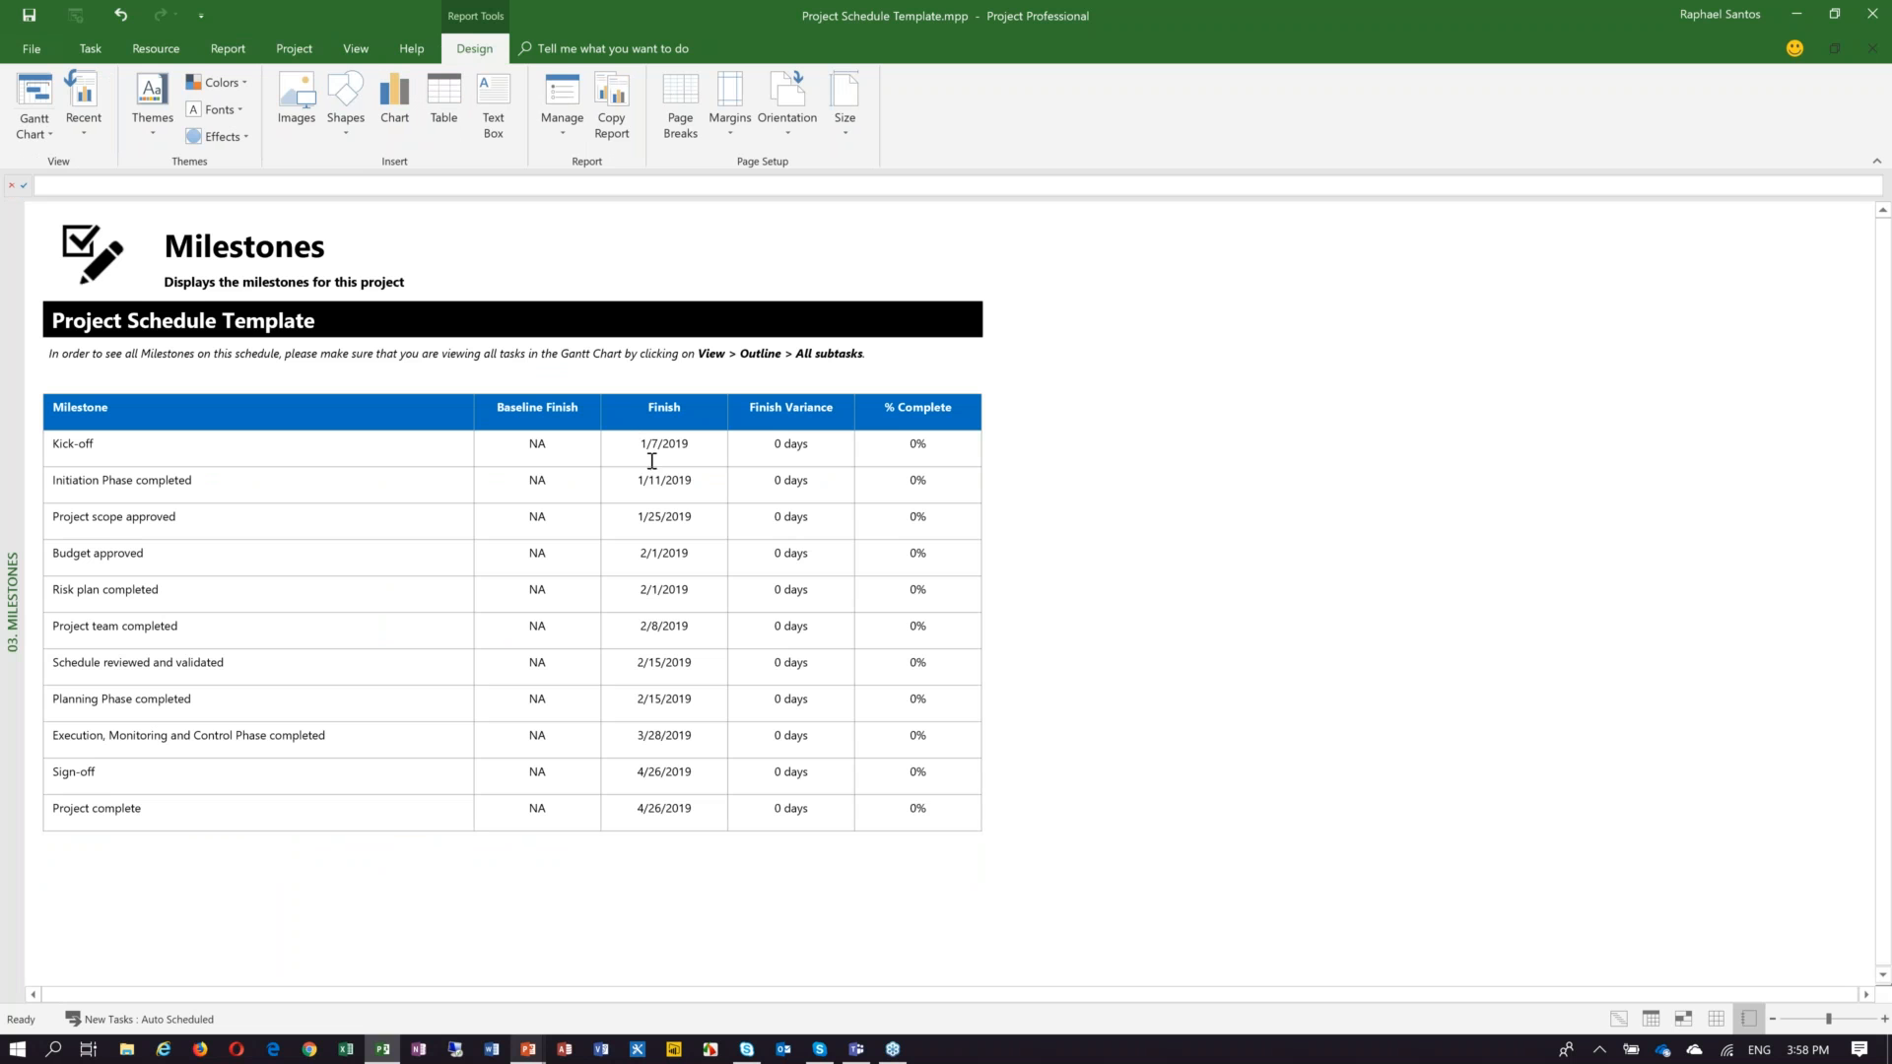
{"action": "left_click", "coordinate": [91, 49]}
{"action": "left_click", "coordinate": [34, 98]}
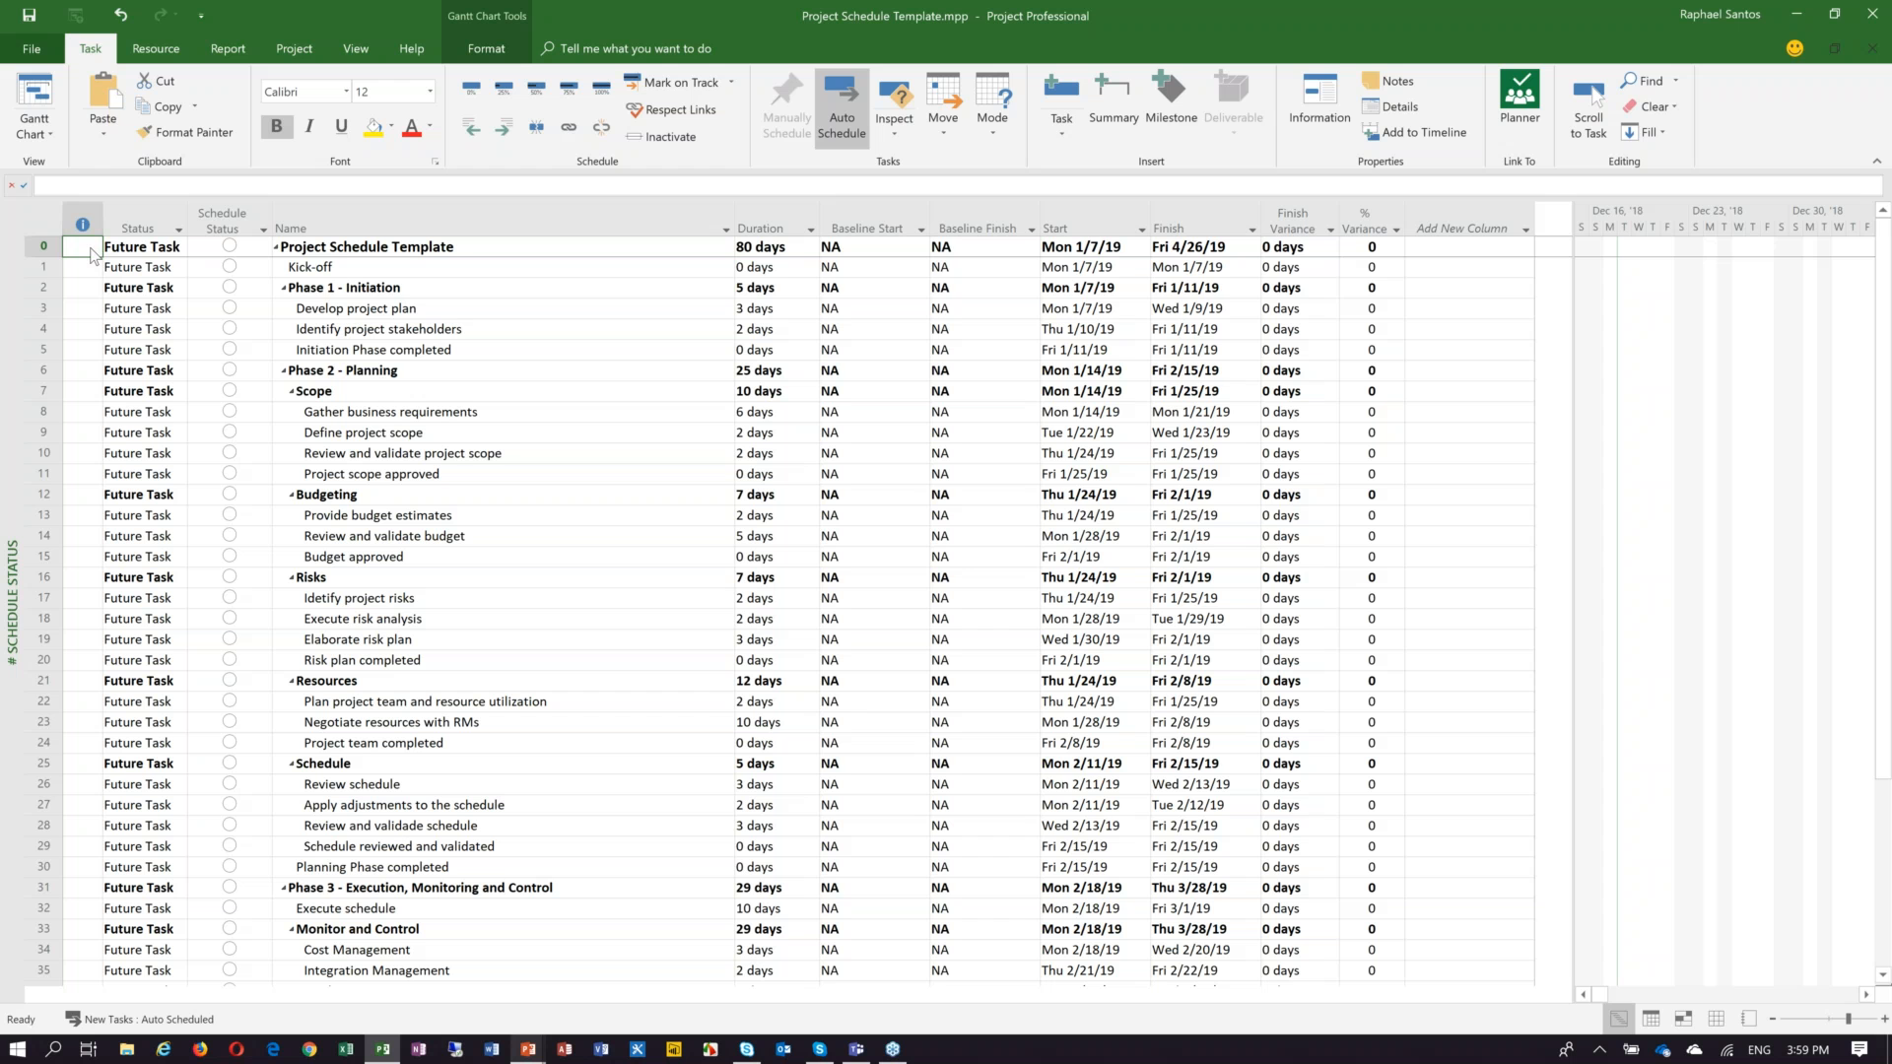
Start saving a copy of the schedule to a location on This PC.
{"action": "key", "text": "alt+f"}
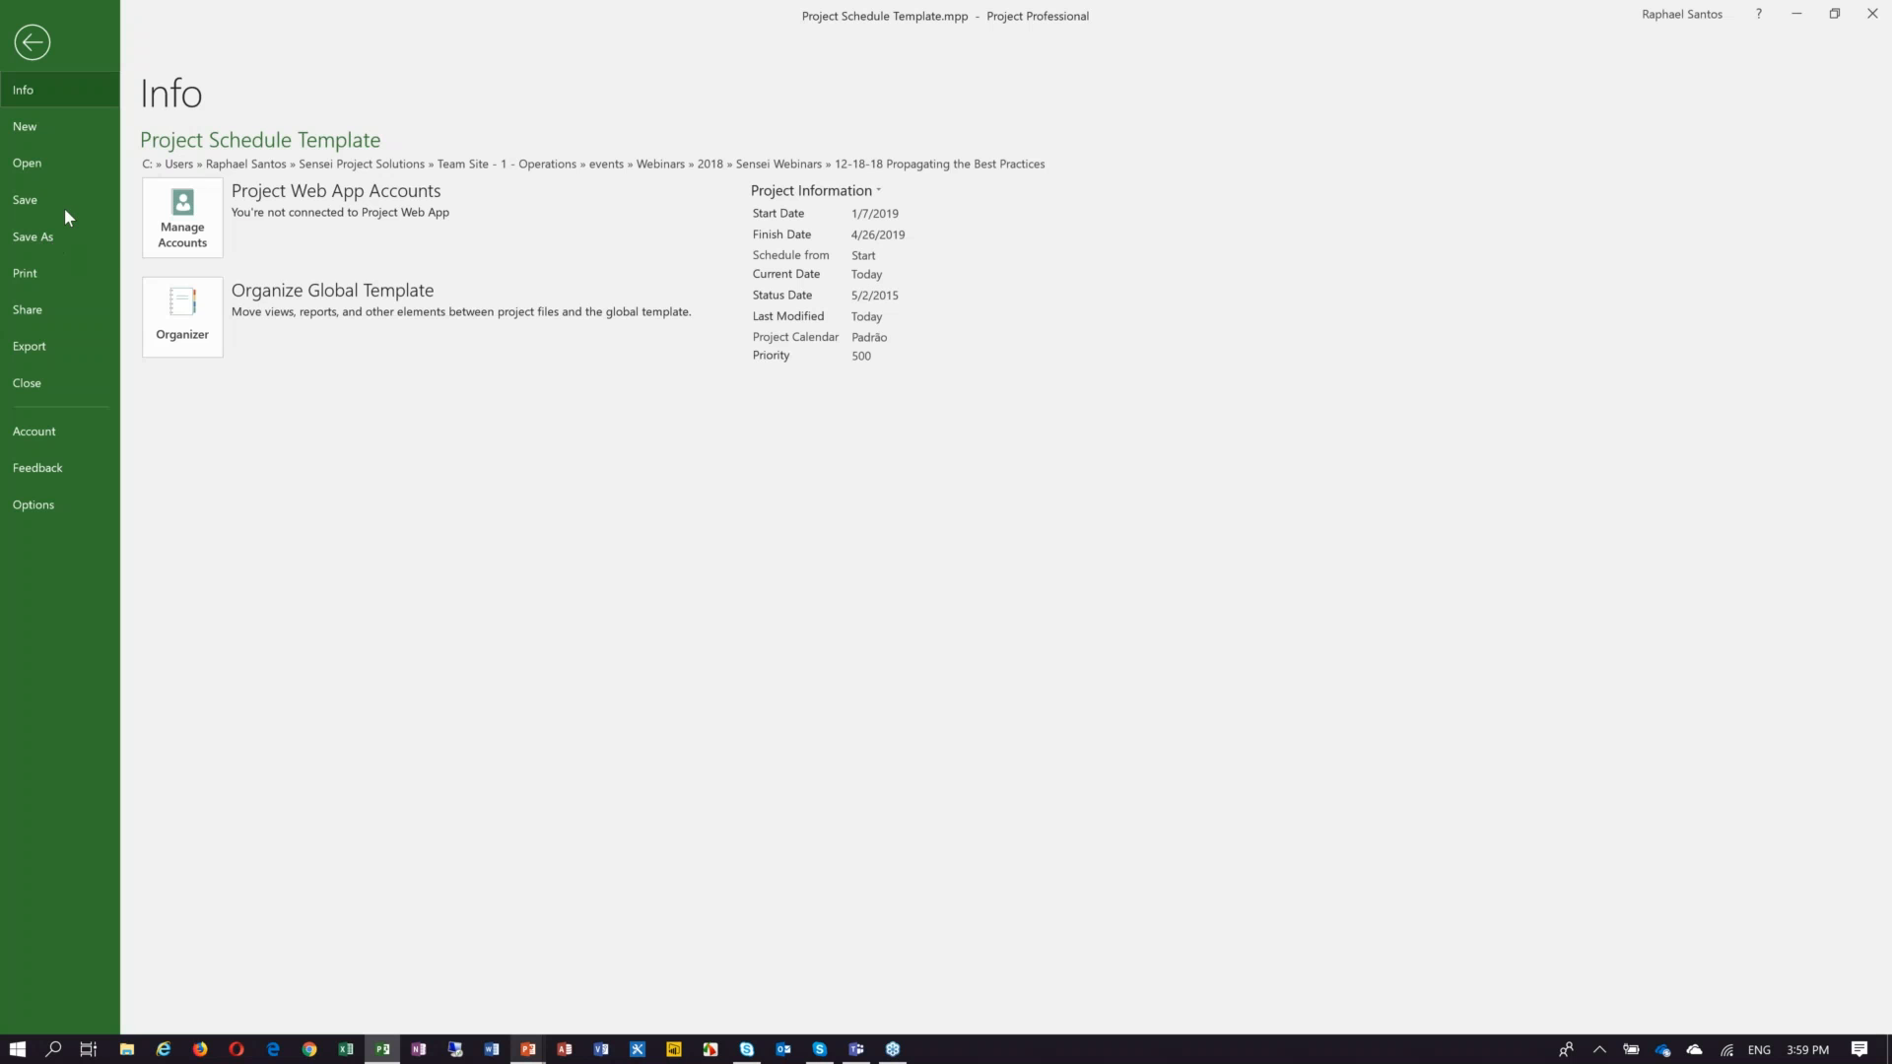
{"action": "left_click", "coordinate": [49, 237]}
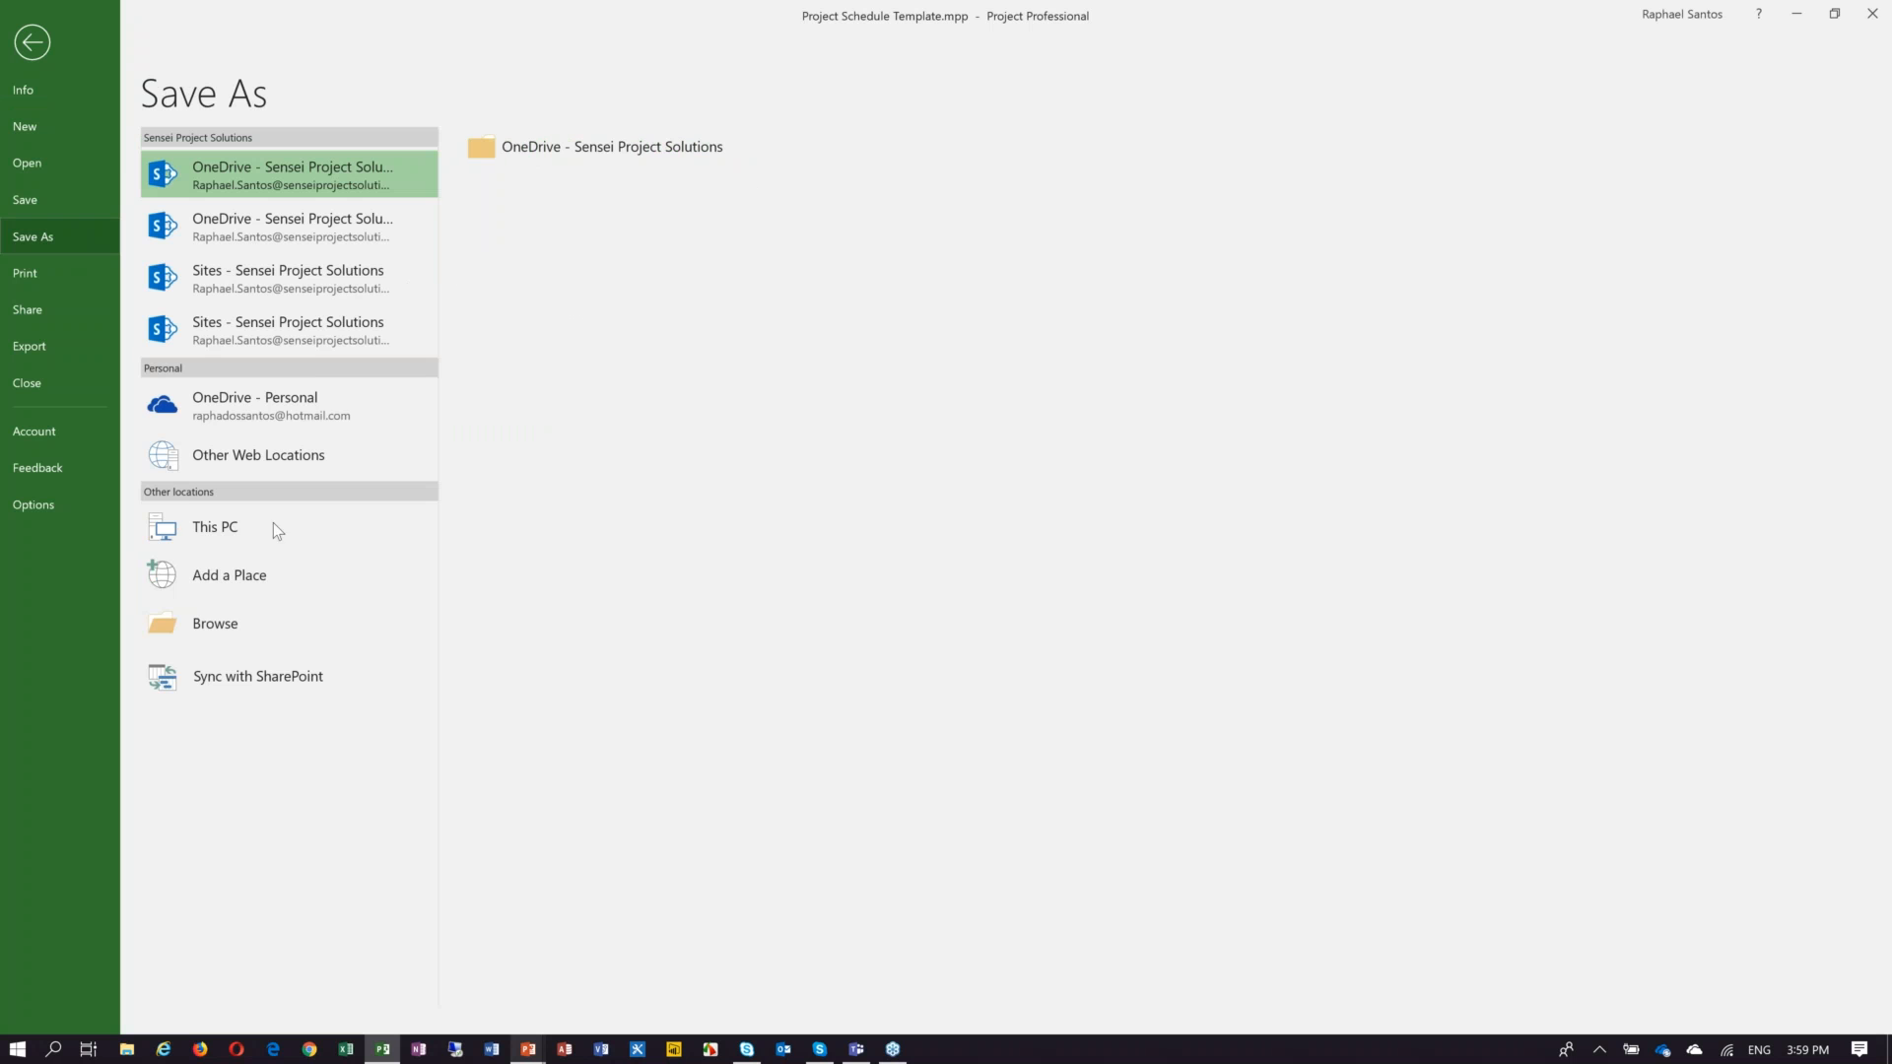
{"action": "left_click", "coordinate": [266, 521]}
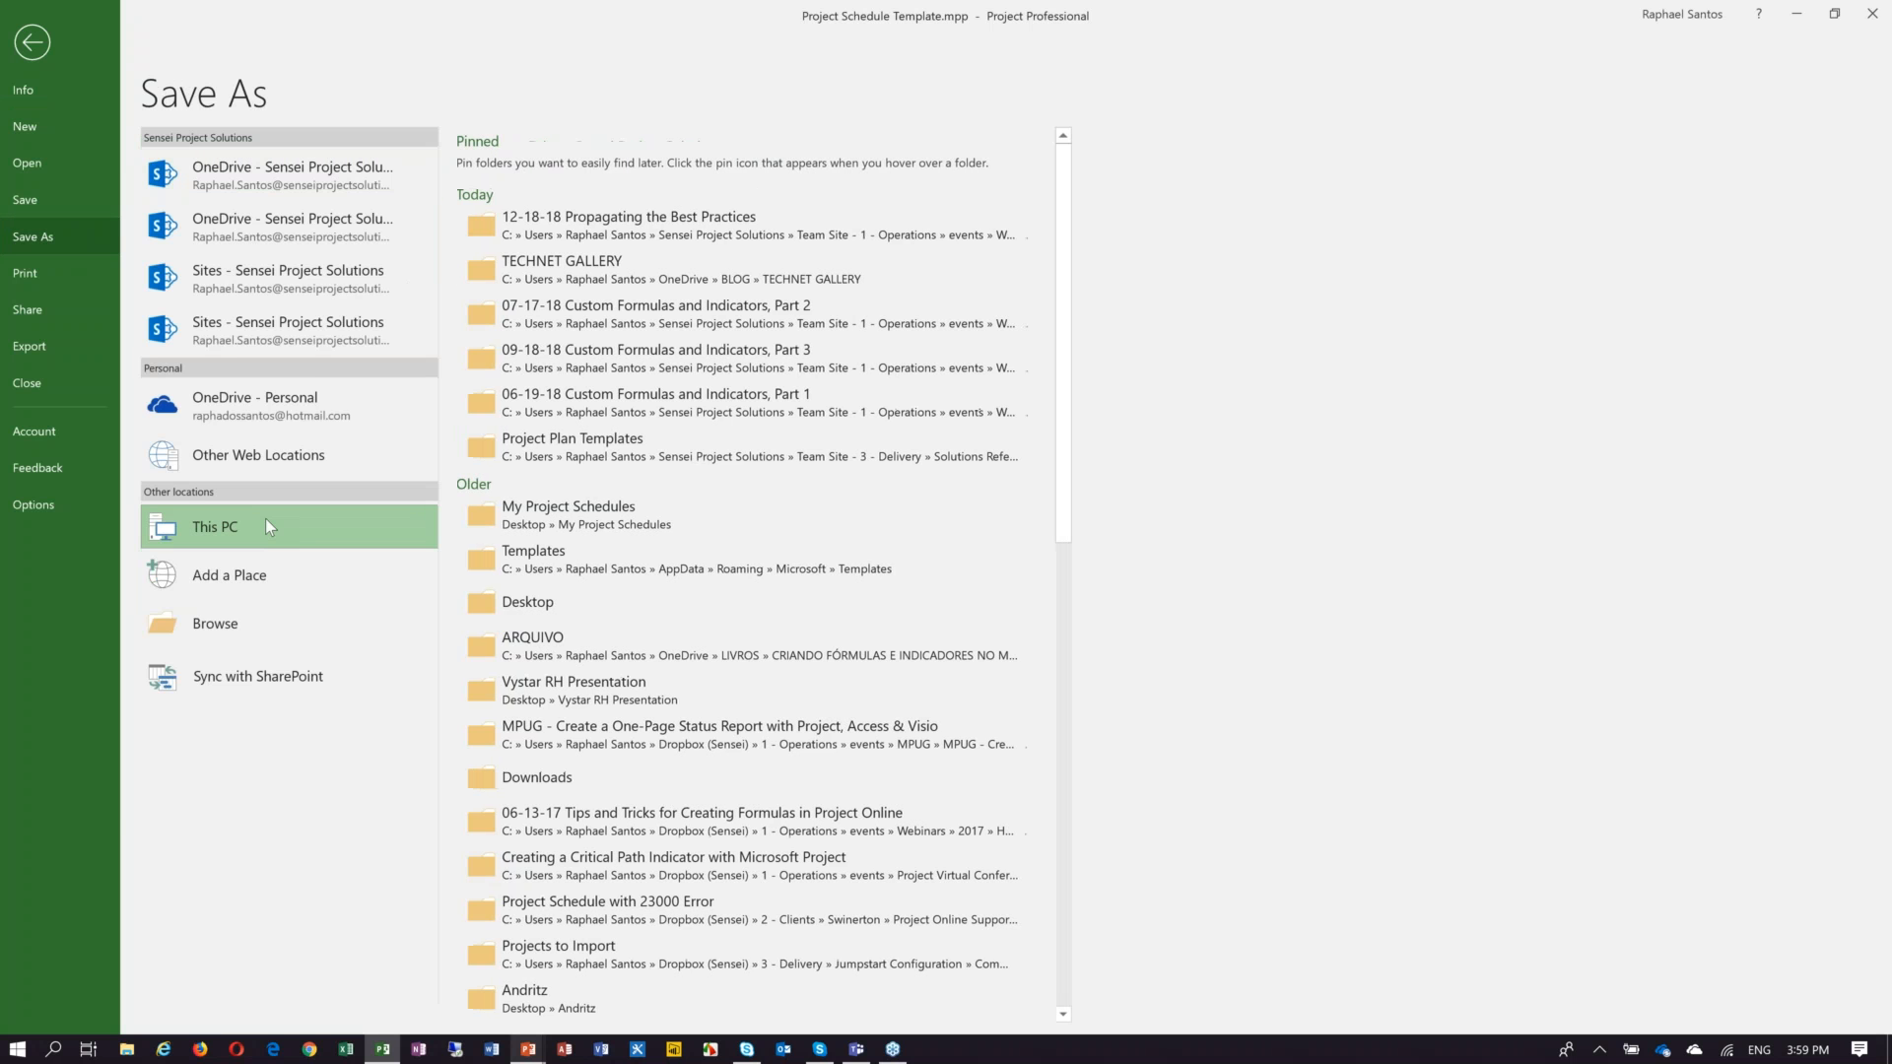
{"action": "left_click", "coordinate": [266, 525]}
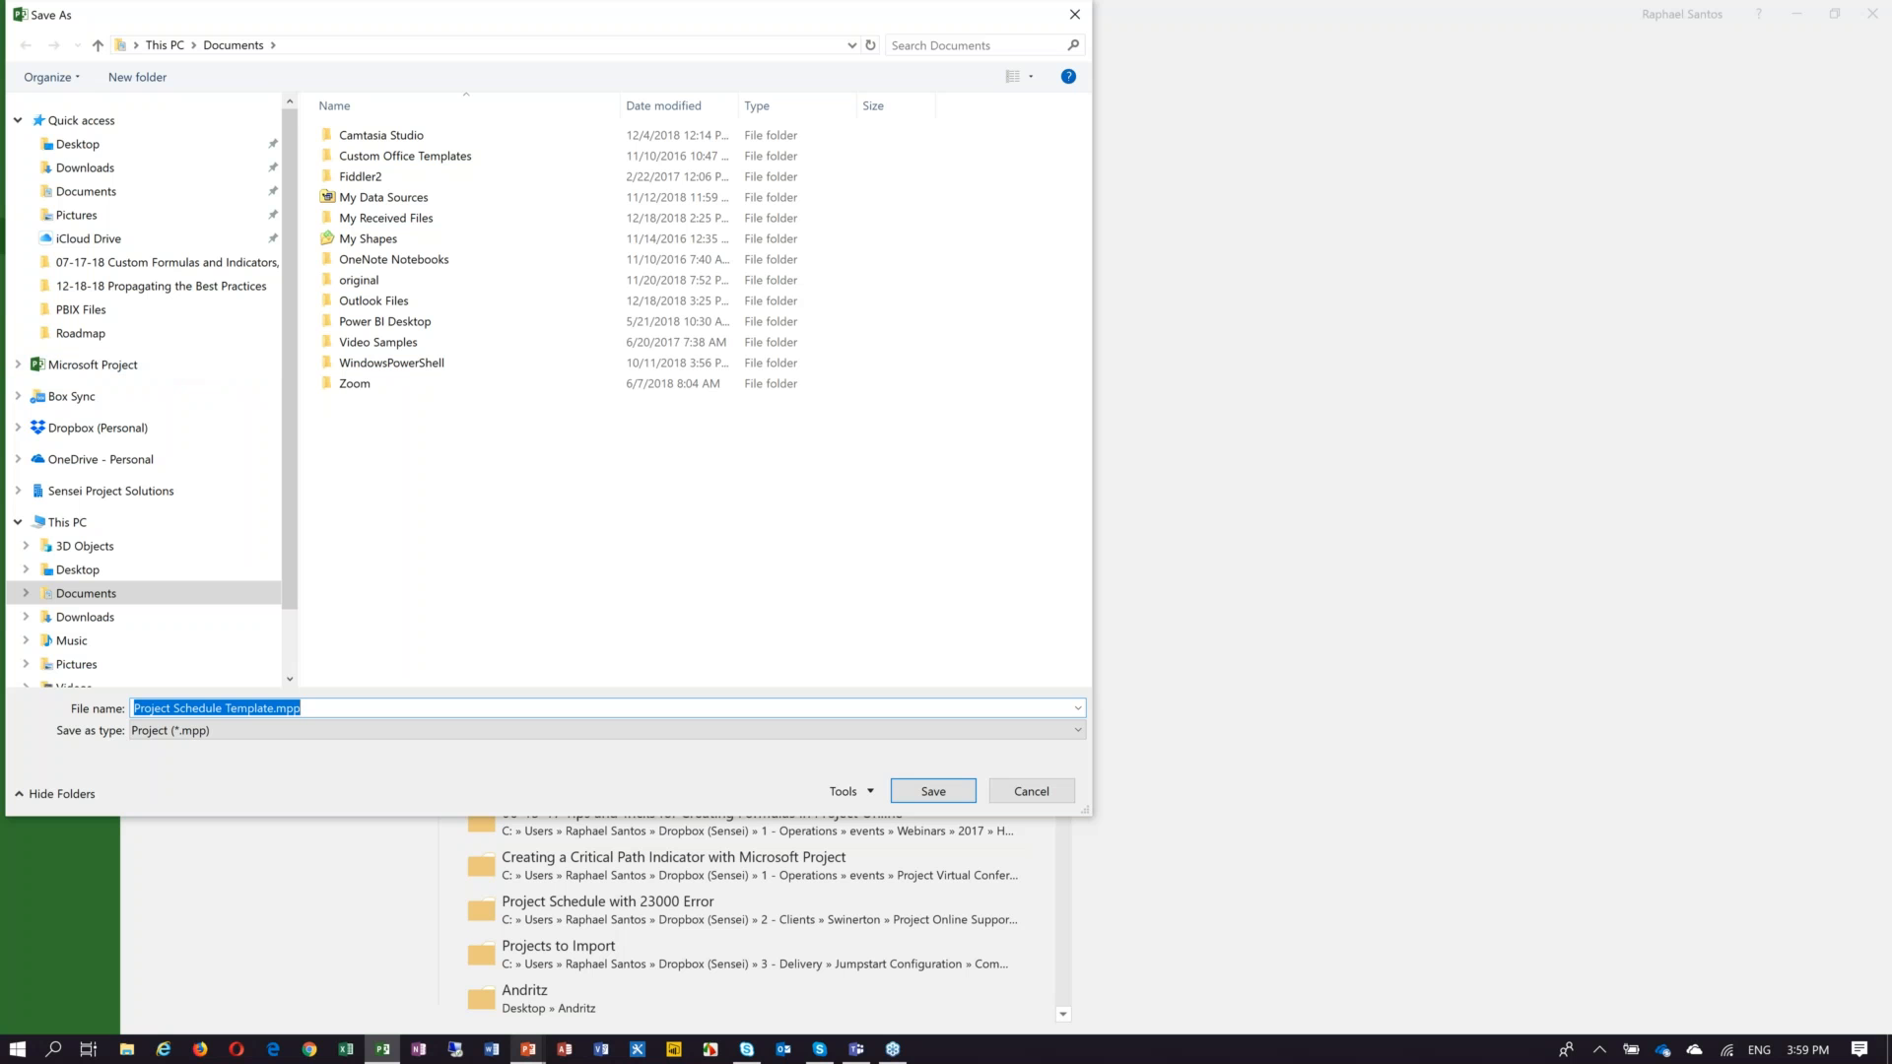
Choose Team Site - 1 - Operations > events > Webinars > 2018 > Sensei Webinars > 12-18-18 Propagating the Best Practices as the save folder.
{"action": "left_click", "coordinate": [111, 490]}
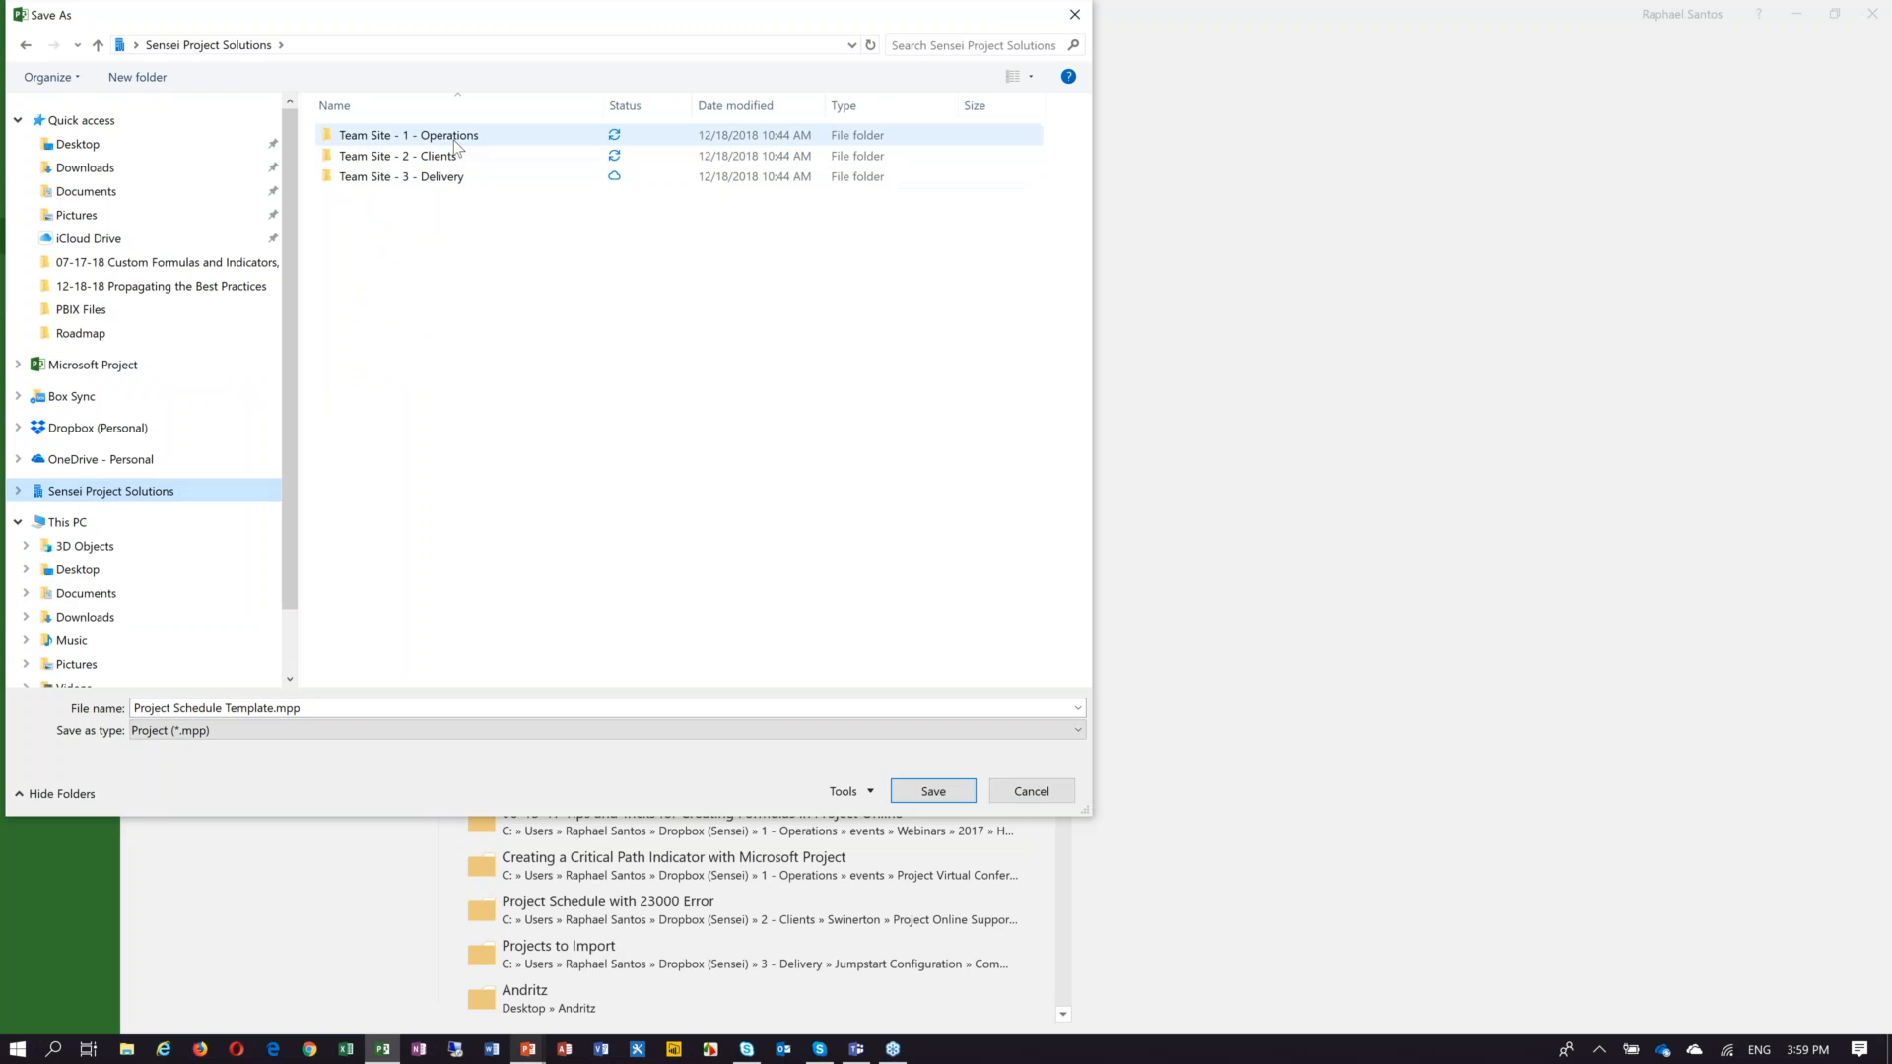
{"action": "left_click", "coordinate": [454, 142]}
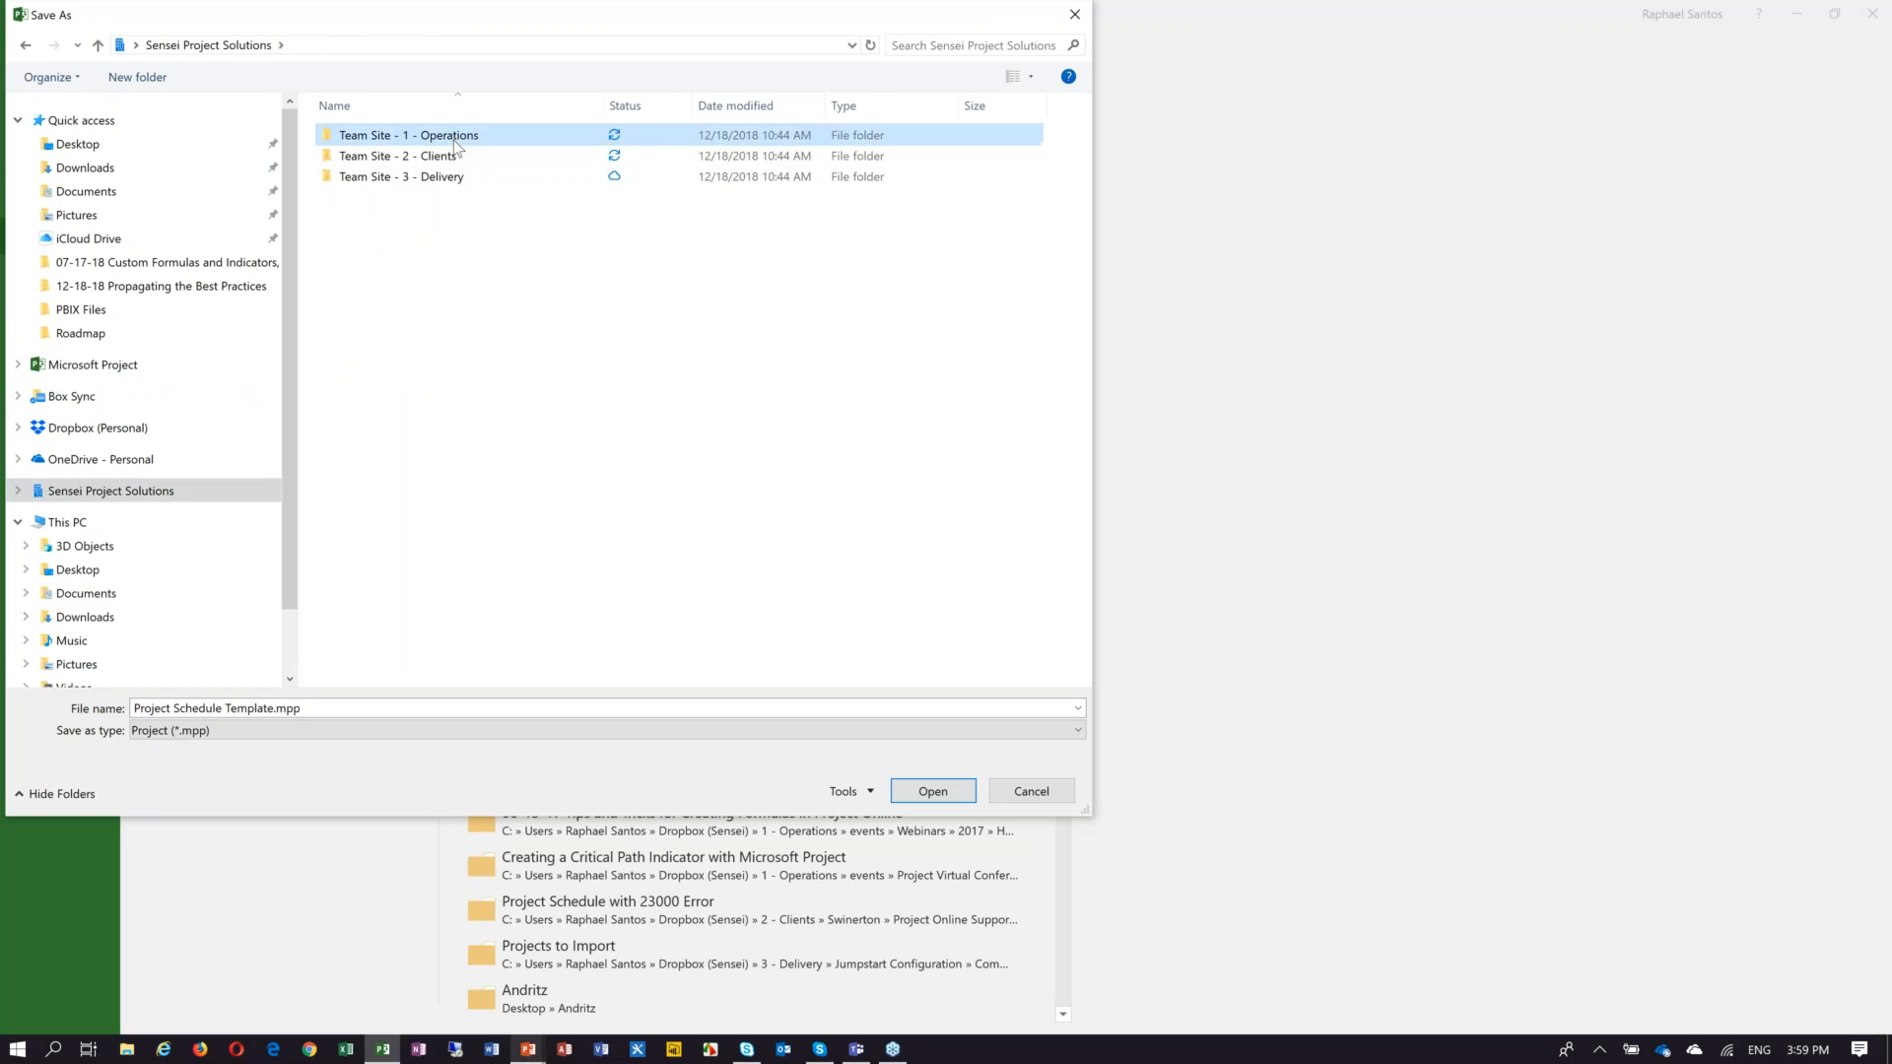
{"action": "double_click", "coordinate": [454, 142]}
{"action": "key", "text": "e"}
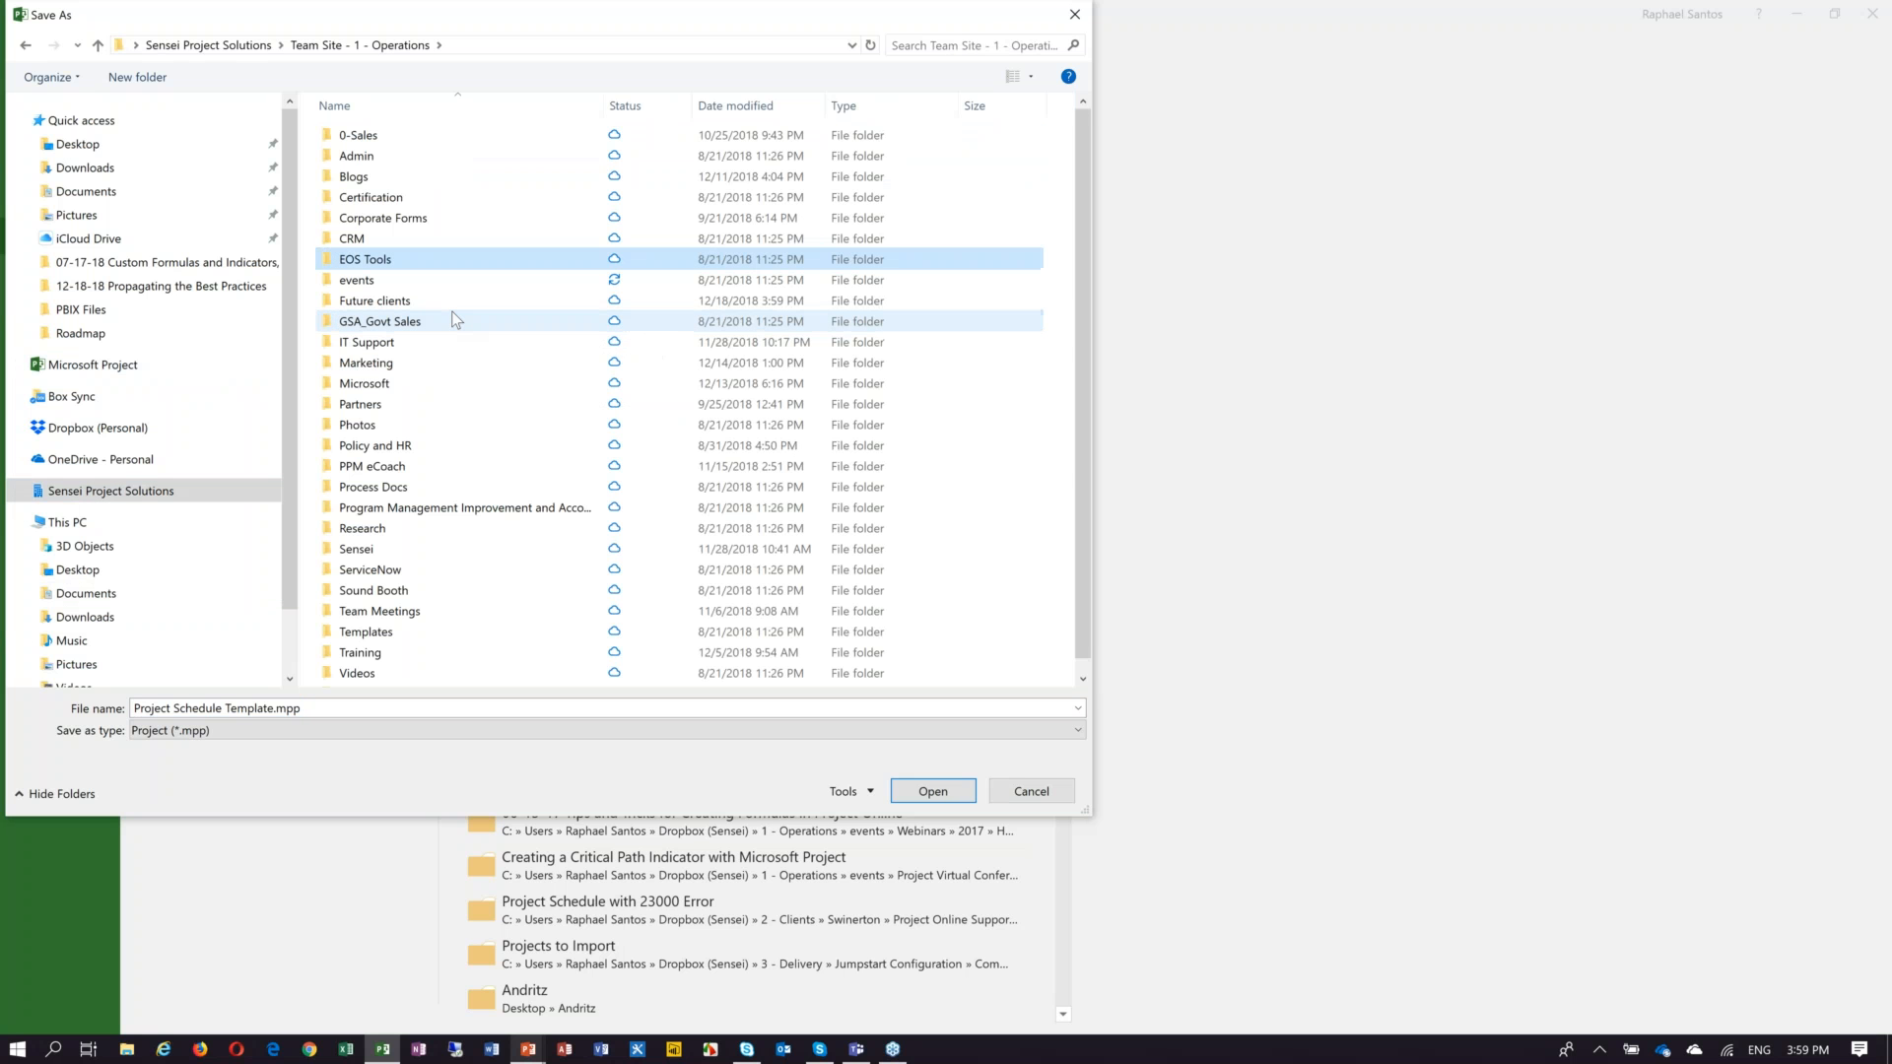
{"action": "key", "text": "e"}
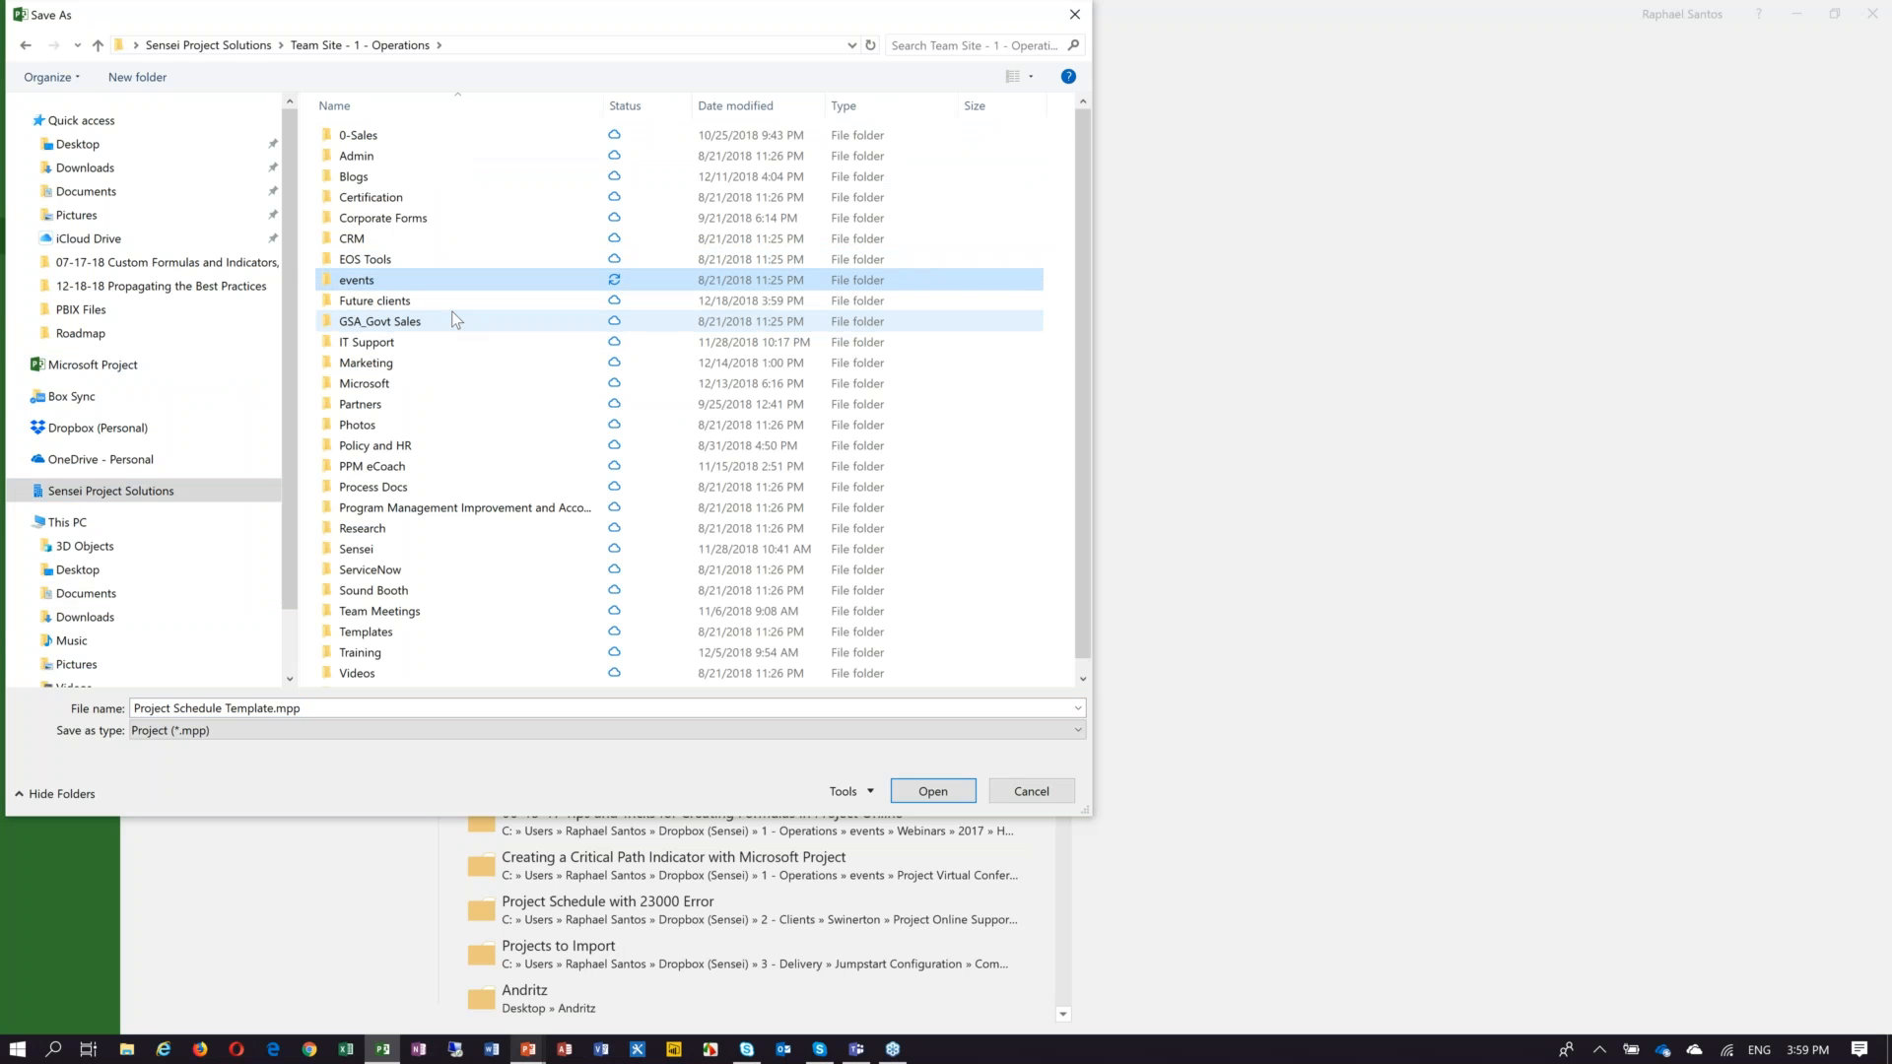
{"action": "key", "text": "Return"}
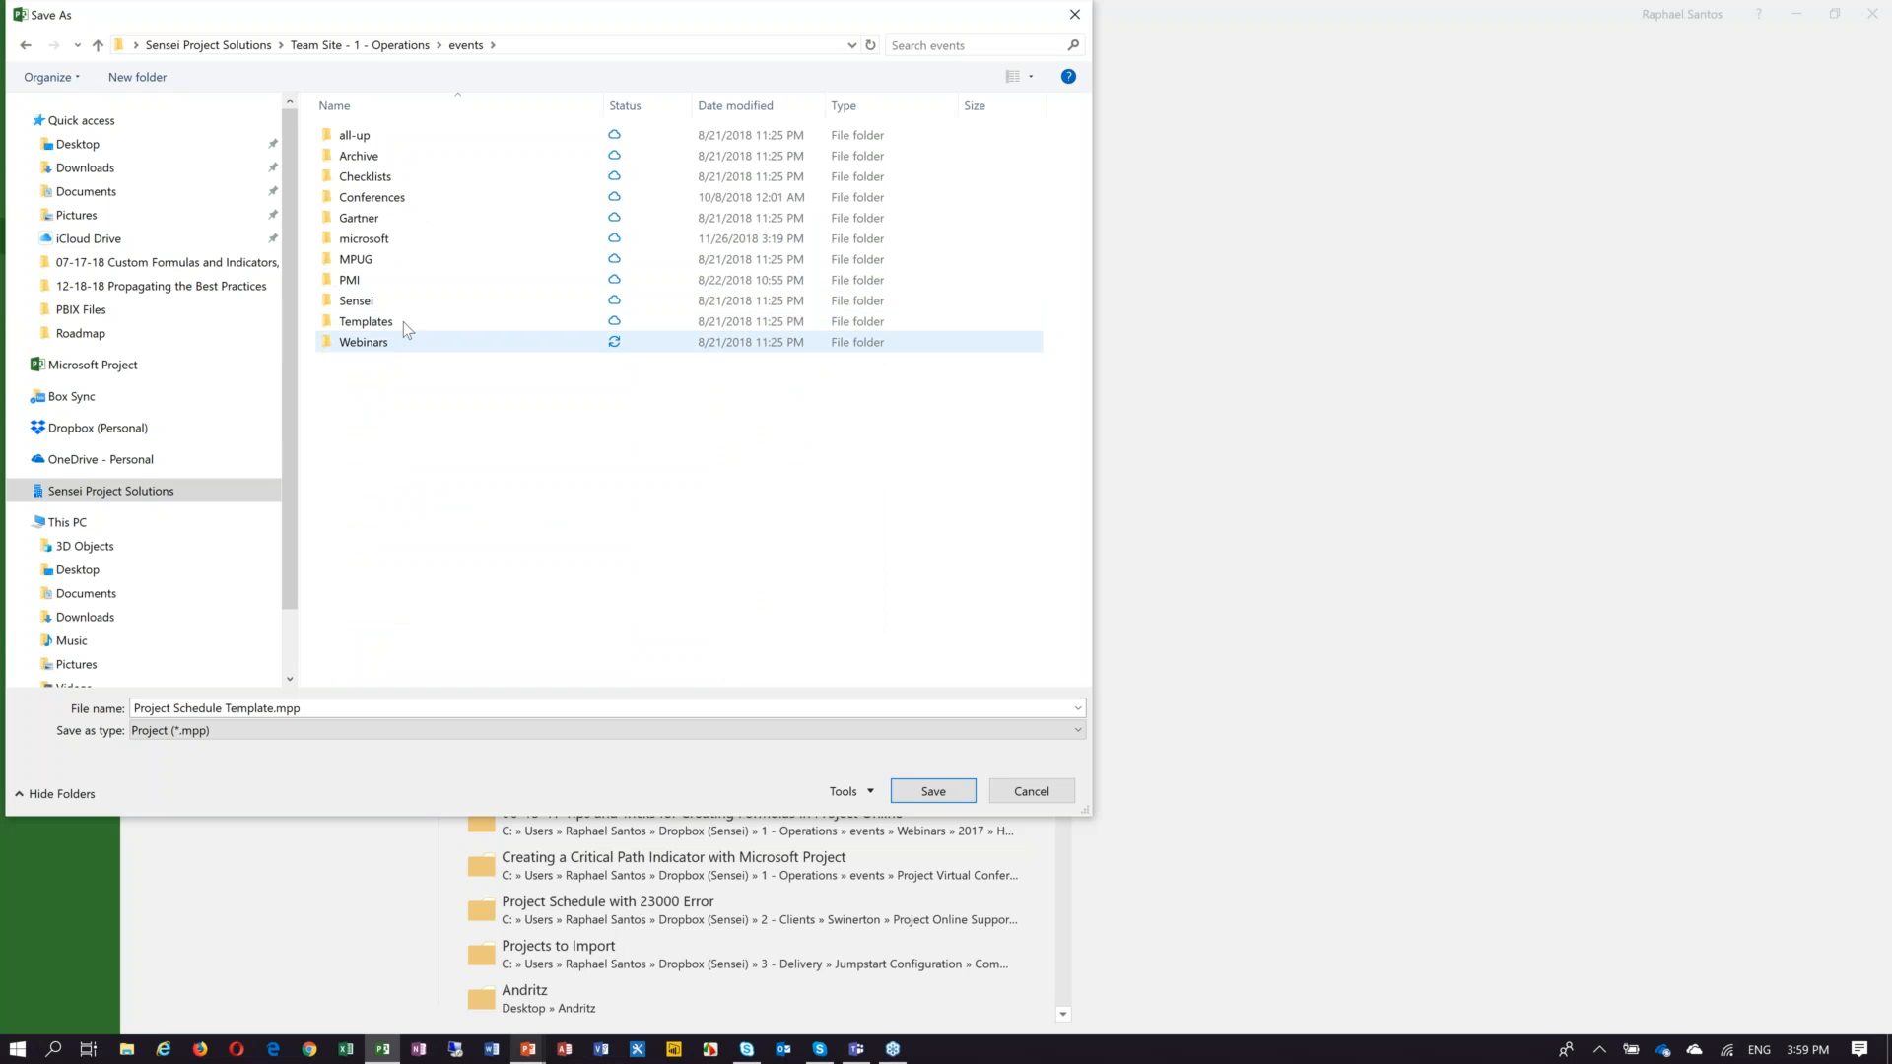
{"action": "left_click", "coordinate": [404, 321]}
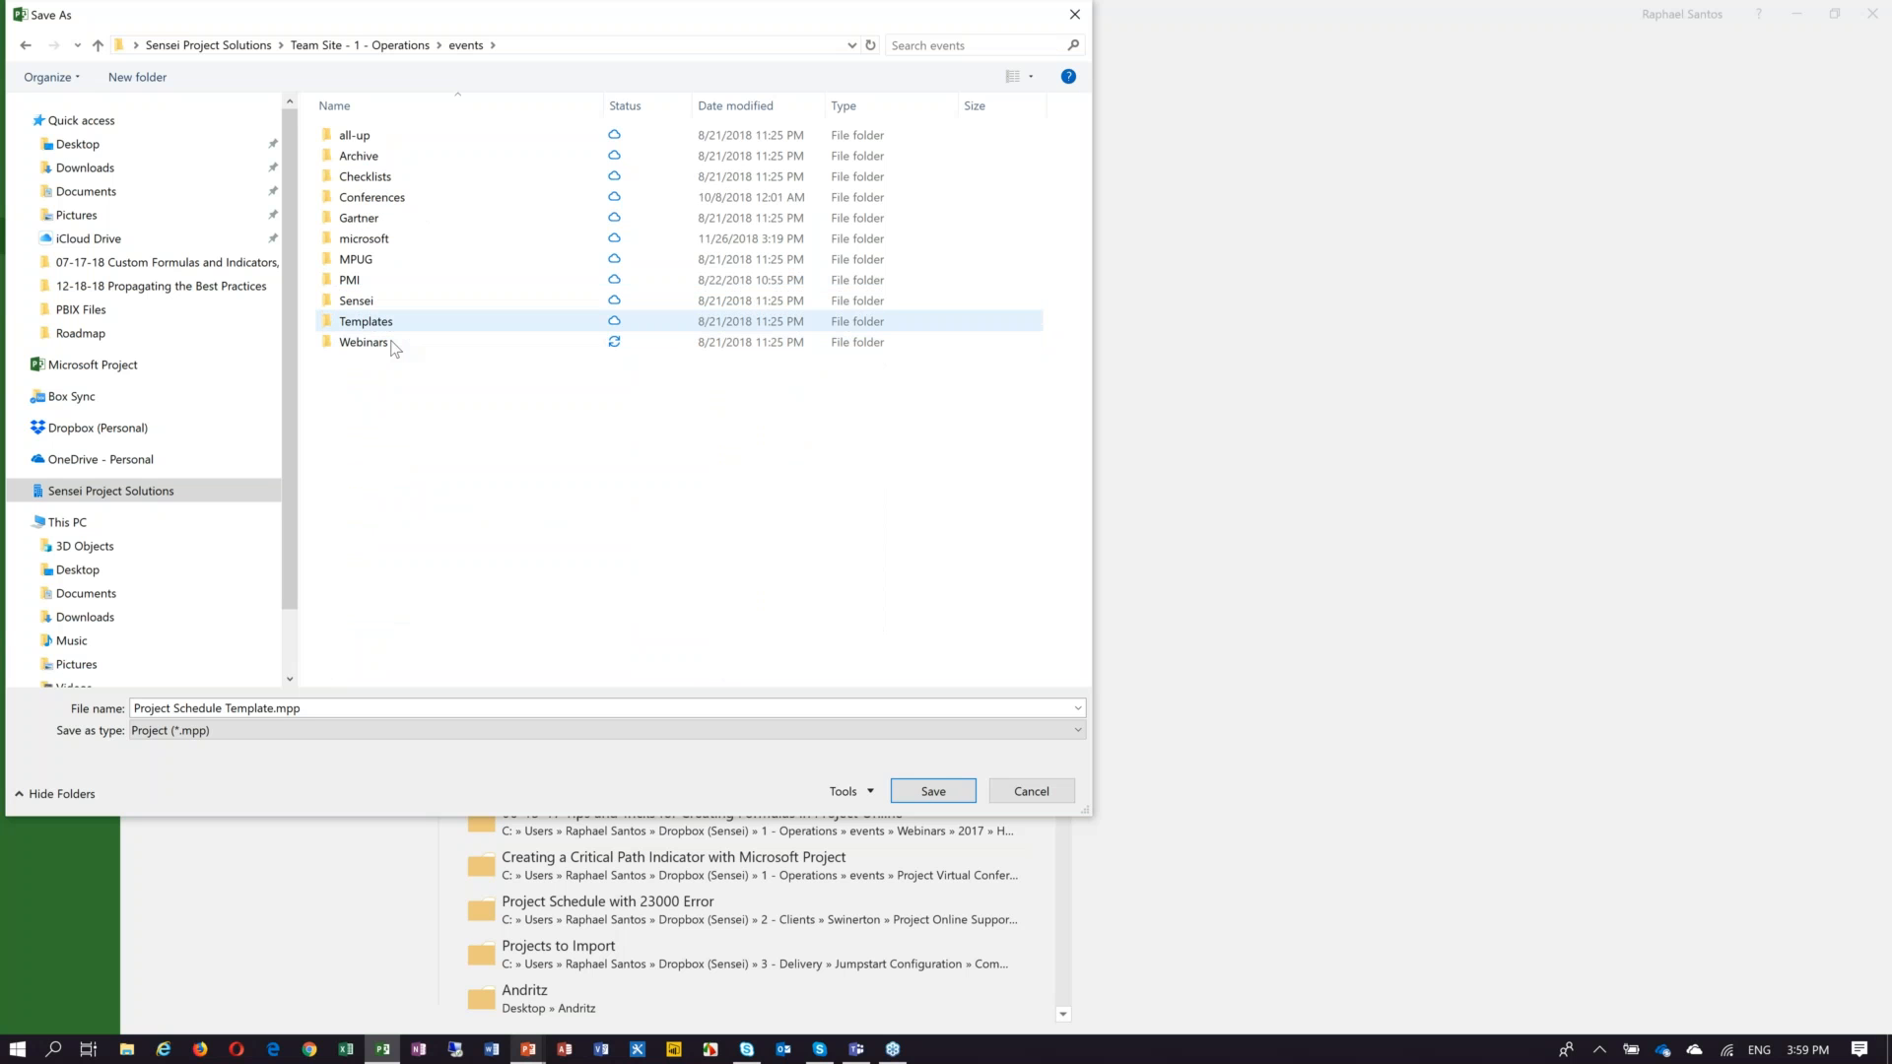
{"action": "double_click", "coordinate": [392, 345]}
{"action": "double_click", "coordinate": [401, 198]}
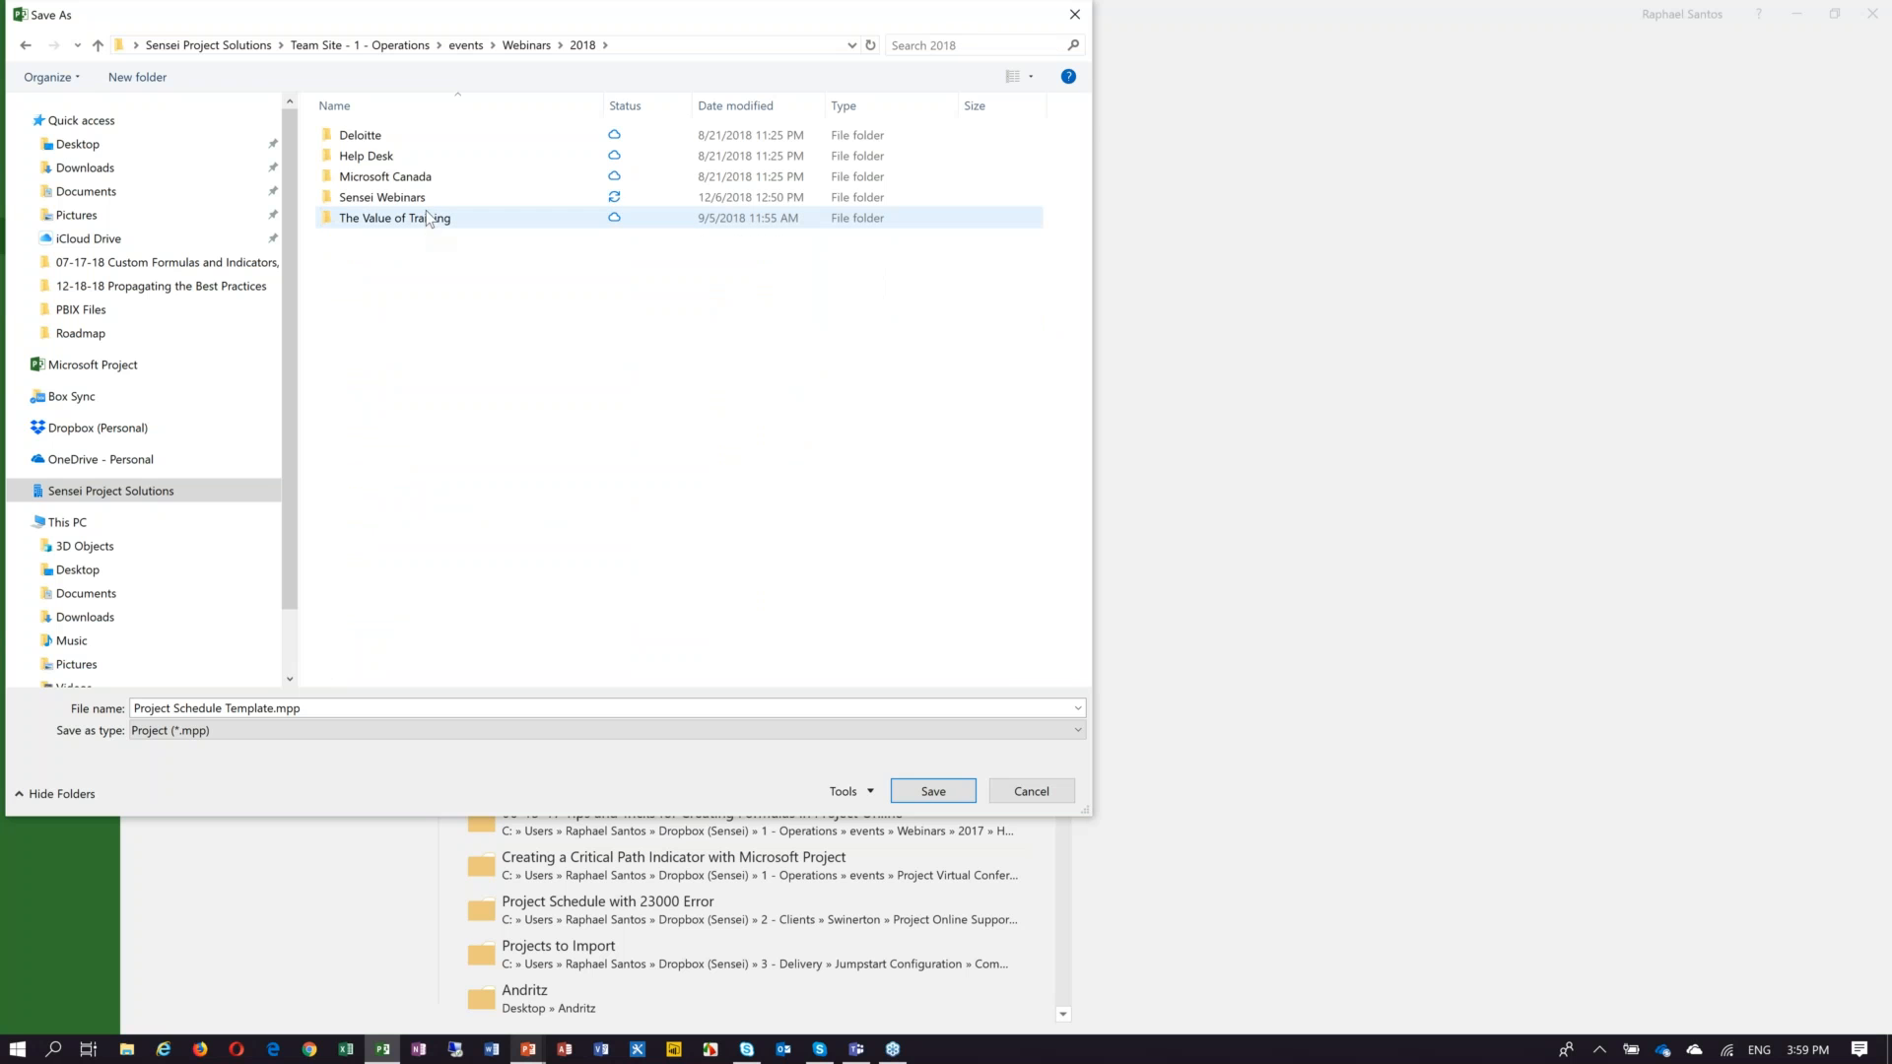
{"action": "double_click", "coordinate": [431, 200]}
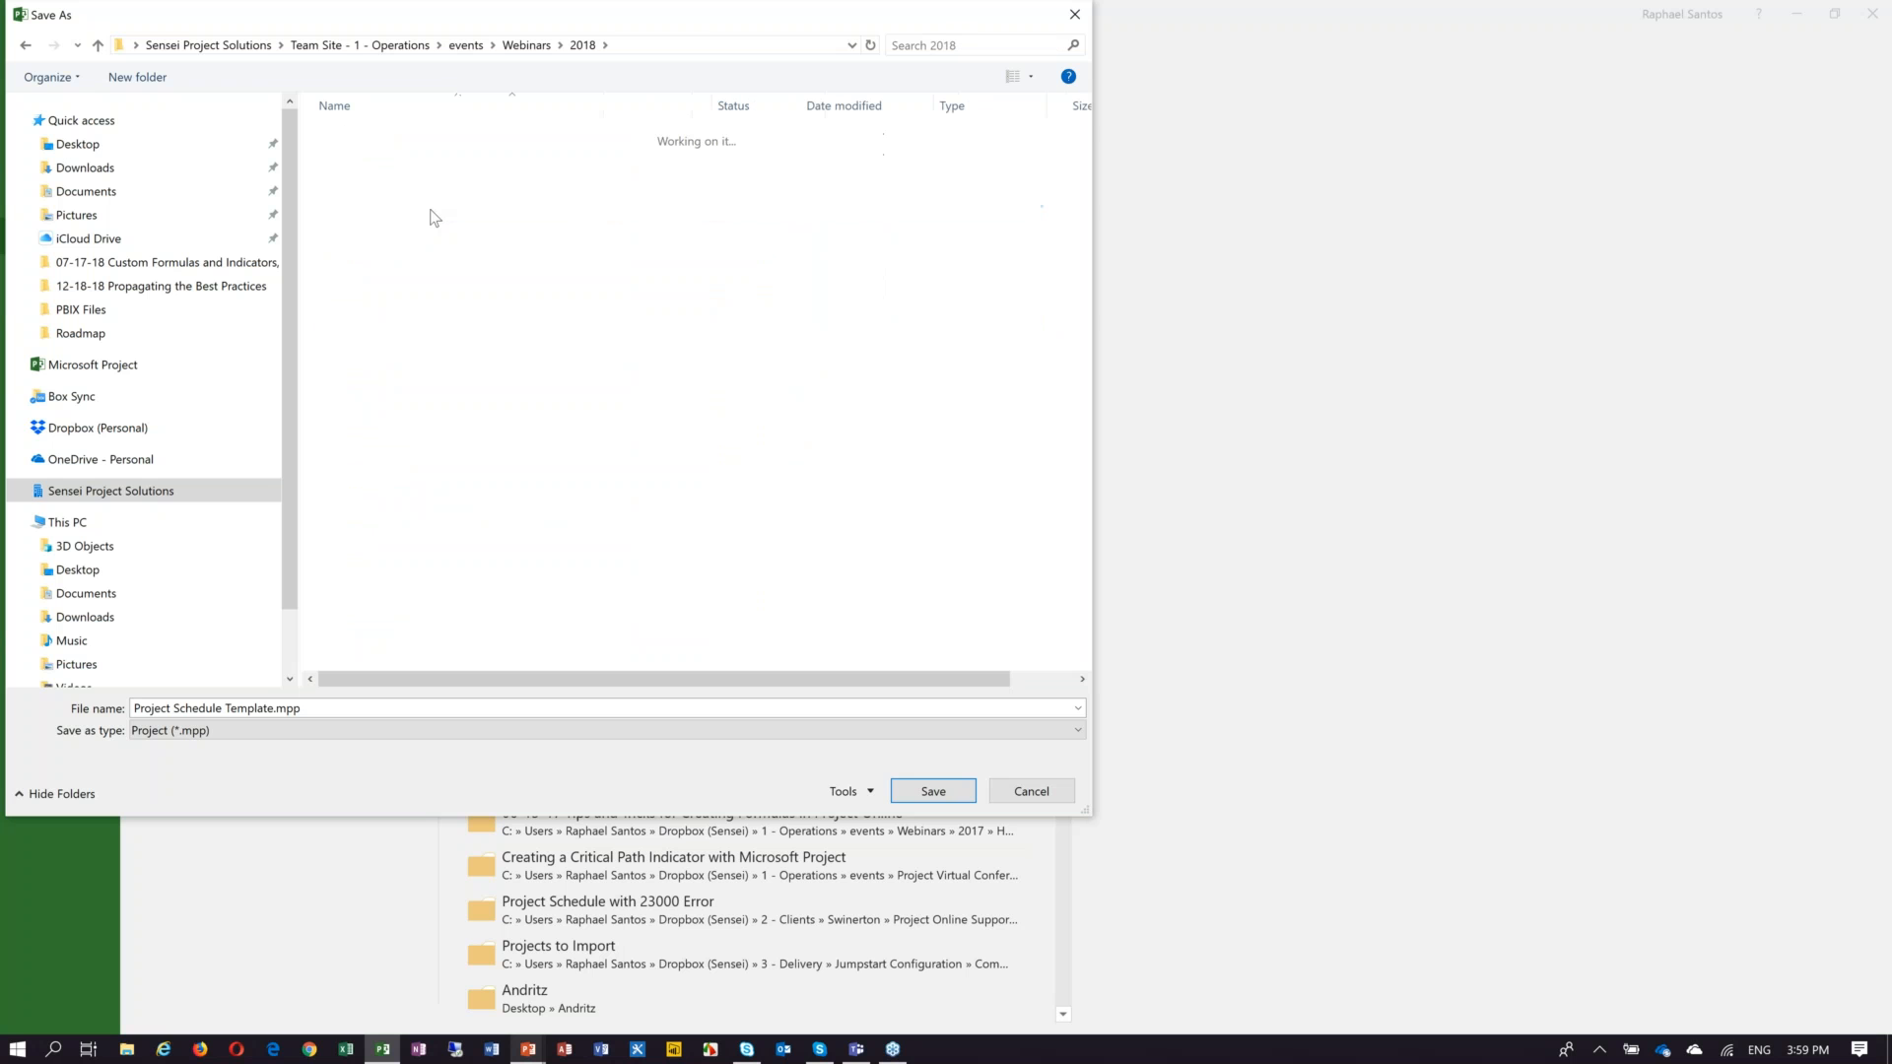
{"action": "double_click", "coordinate": [466, 488]}
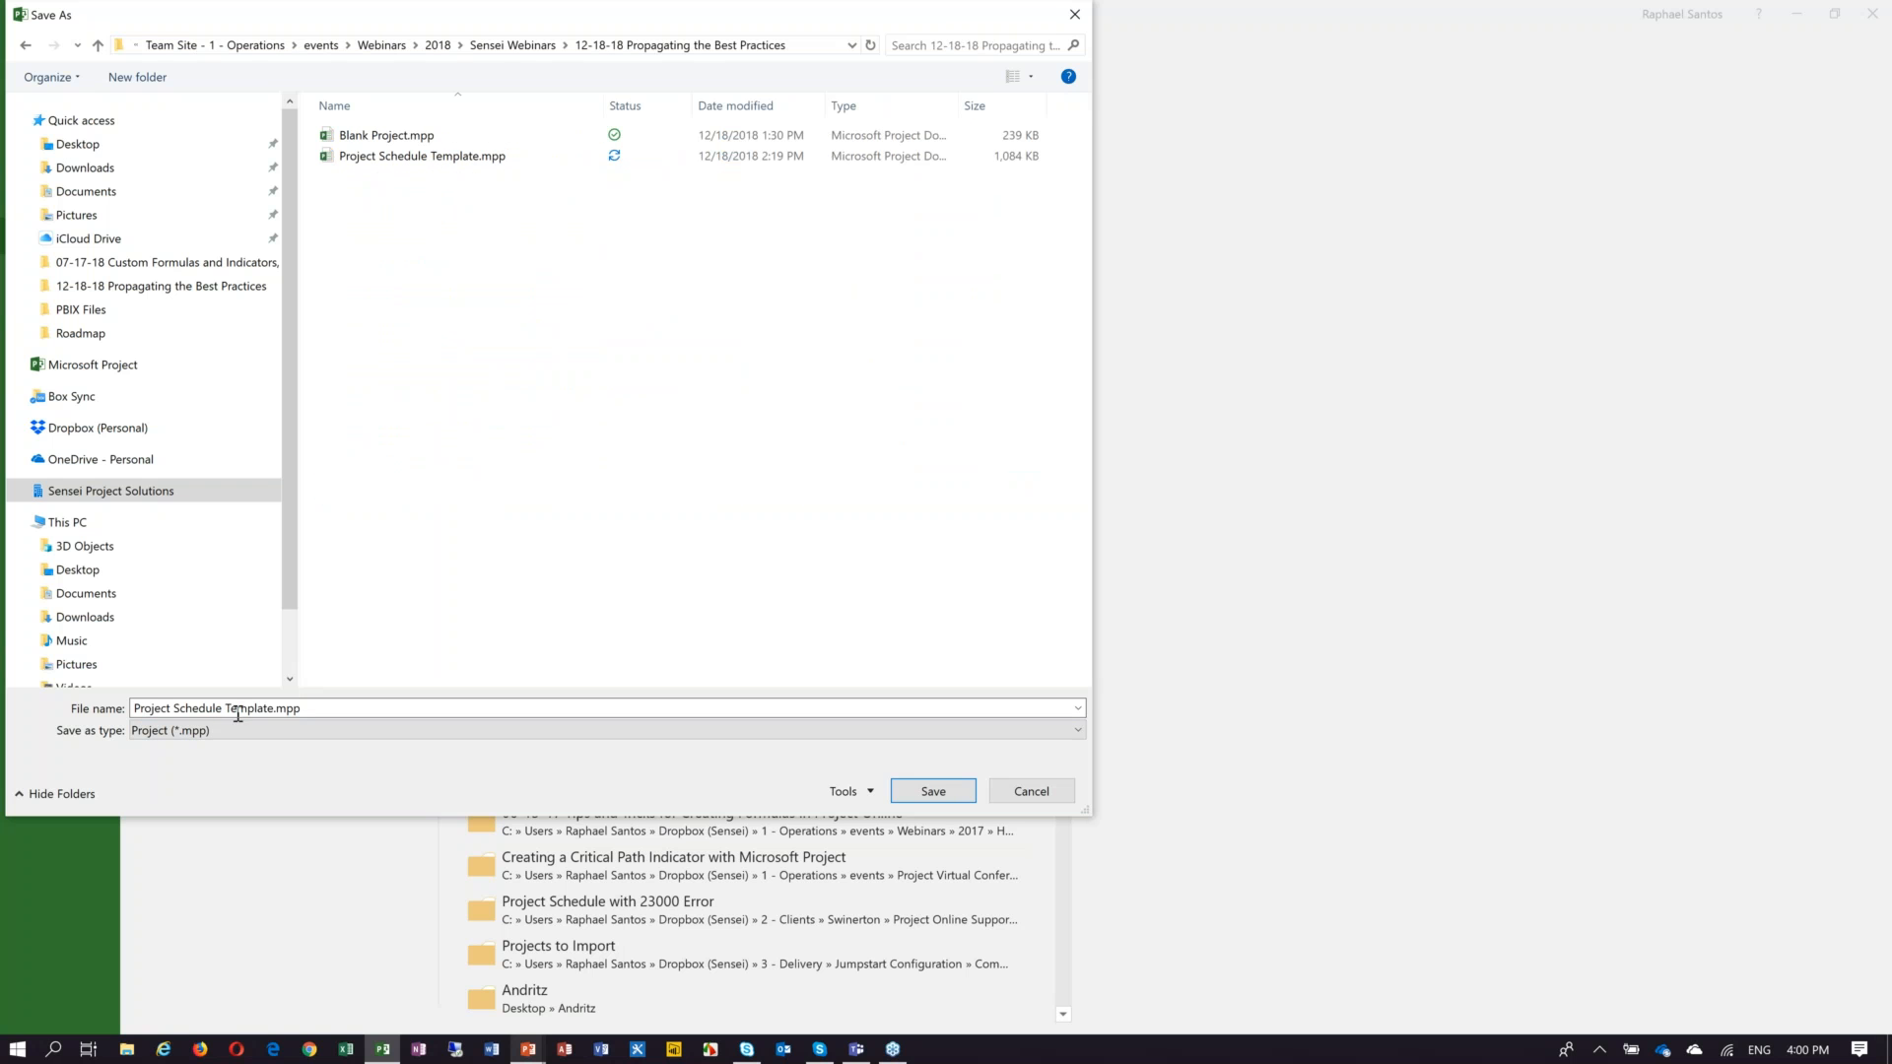
Save the schedule as a Project Template (*.mpt) file named Sensei Project Schedule Template.mpt.
{"action": "left_click", "coordinate": [186, 731]}
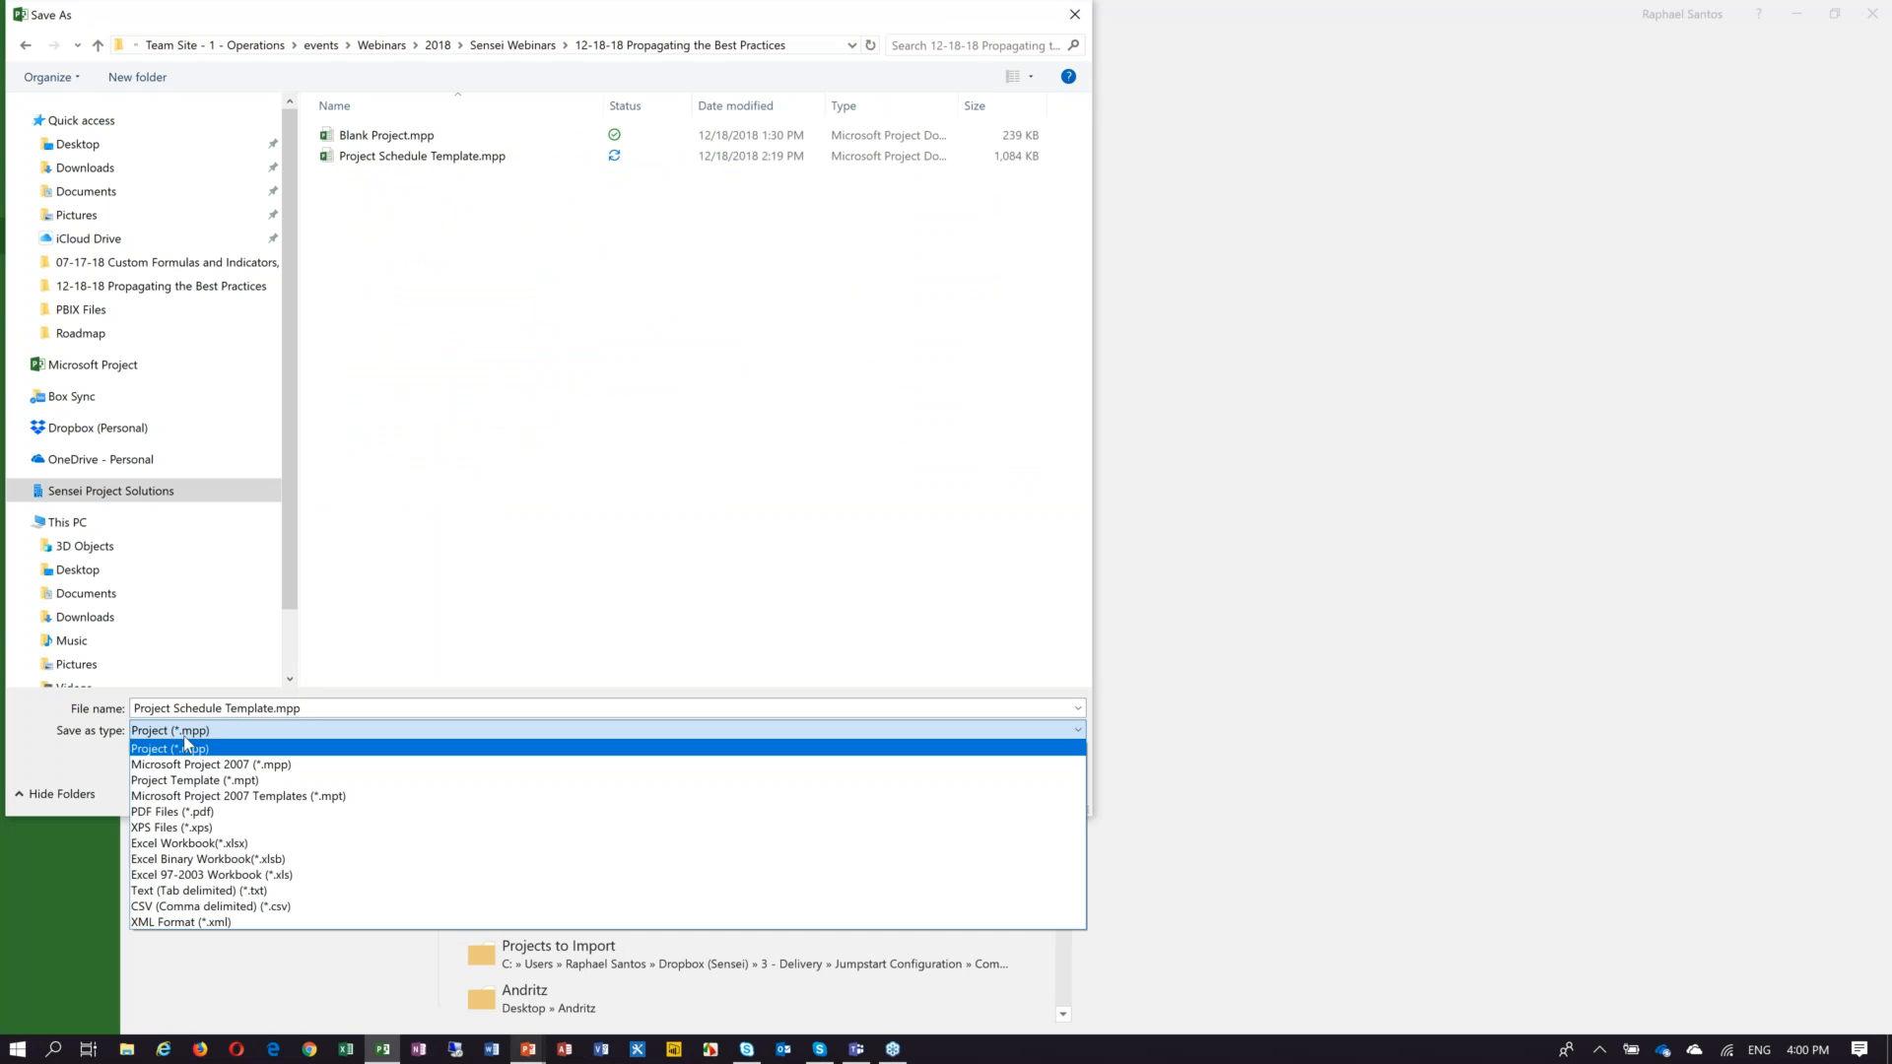
{"action": "left_click", "coordinate": [235, 745]}
{"action": "left_click", "coordinate": [262, 735]}
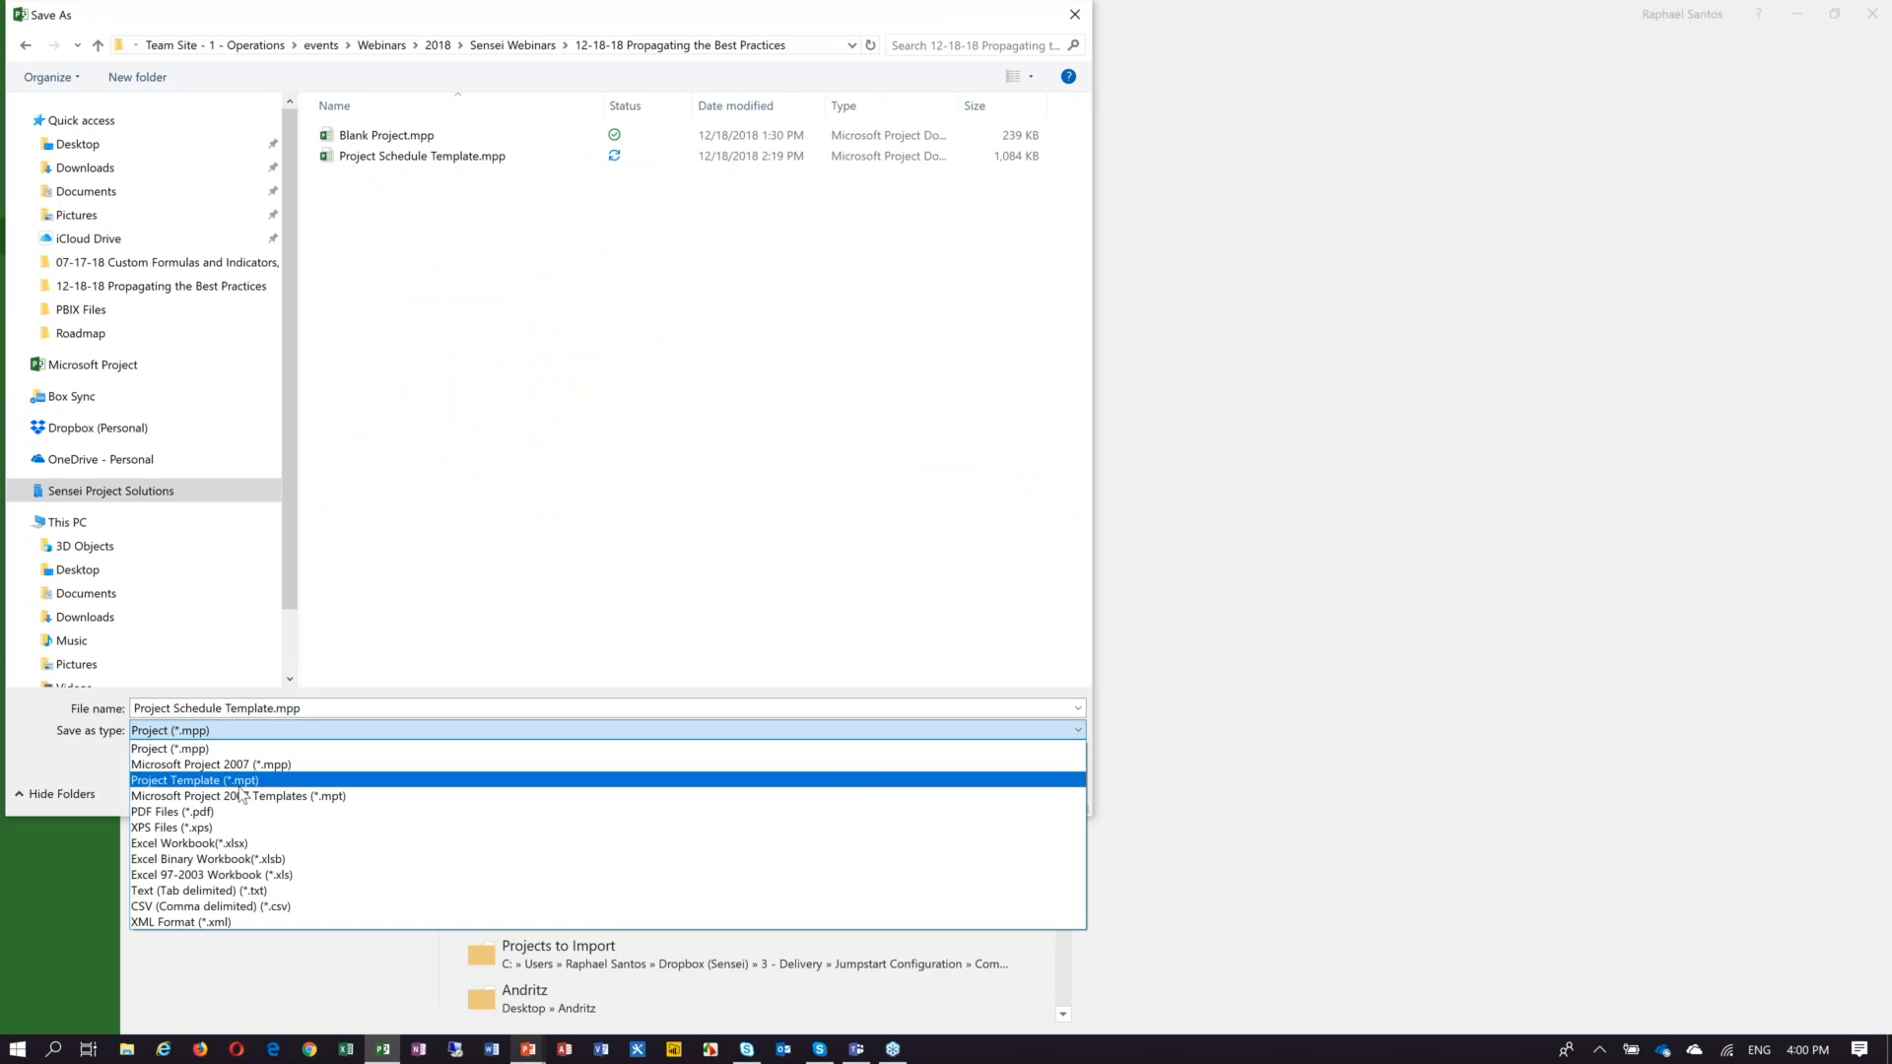
{"action": "left_click", "coordinate": [240, 779]}
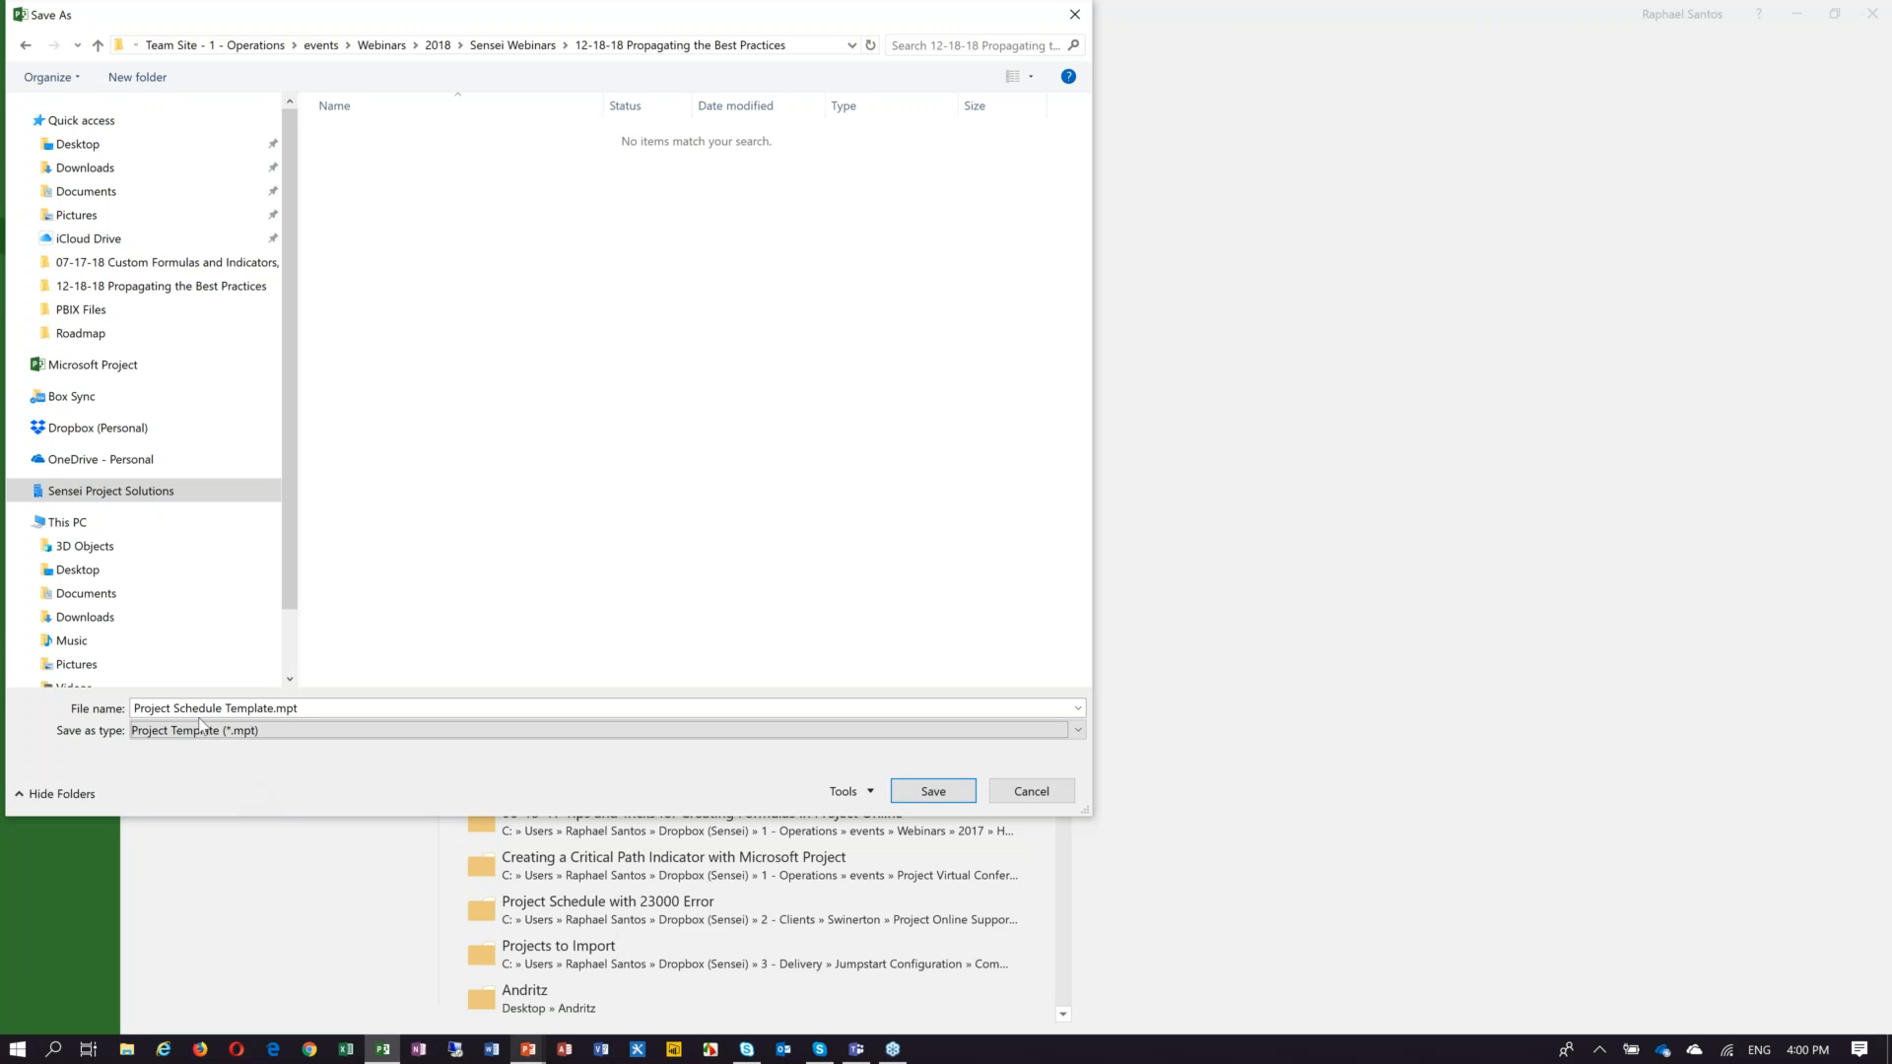
{"action": "key", "text": "shift+Tab"}
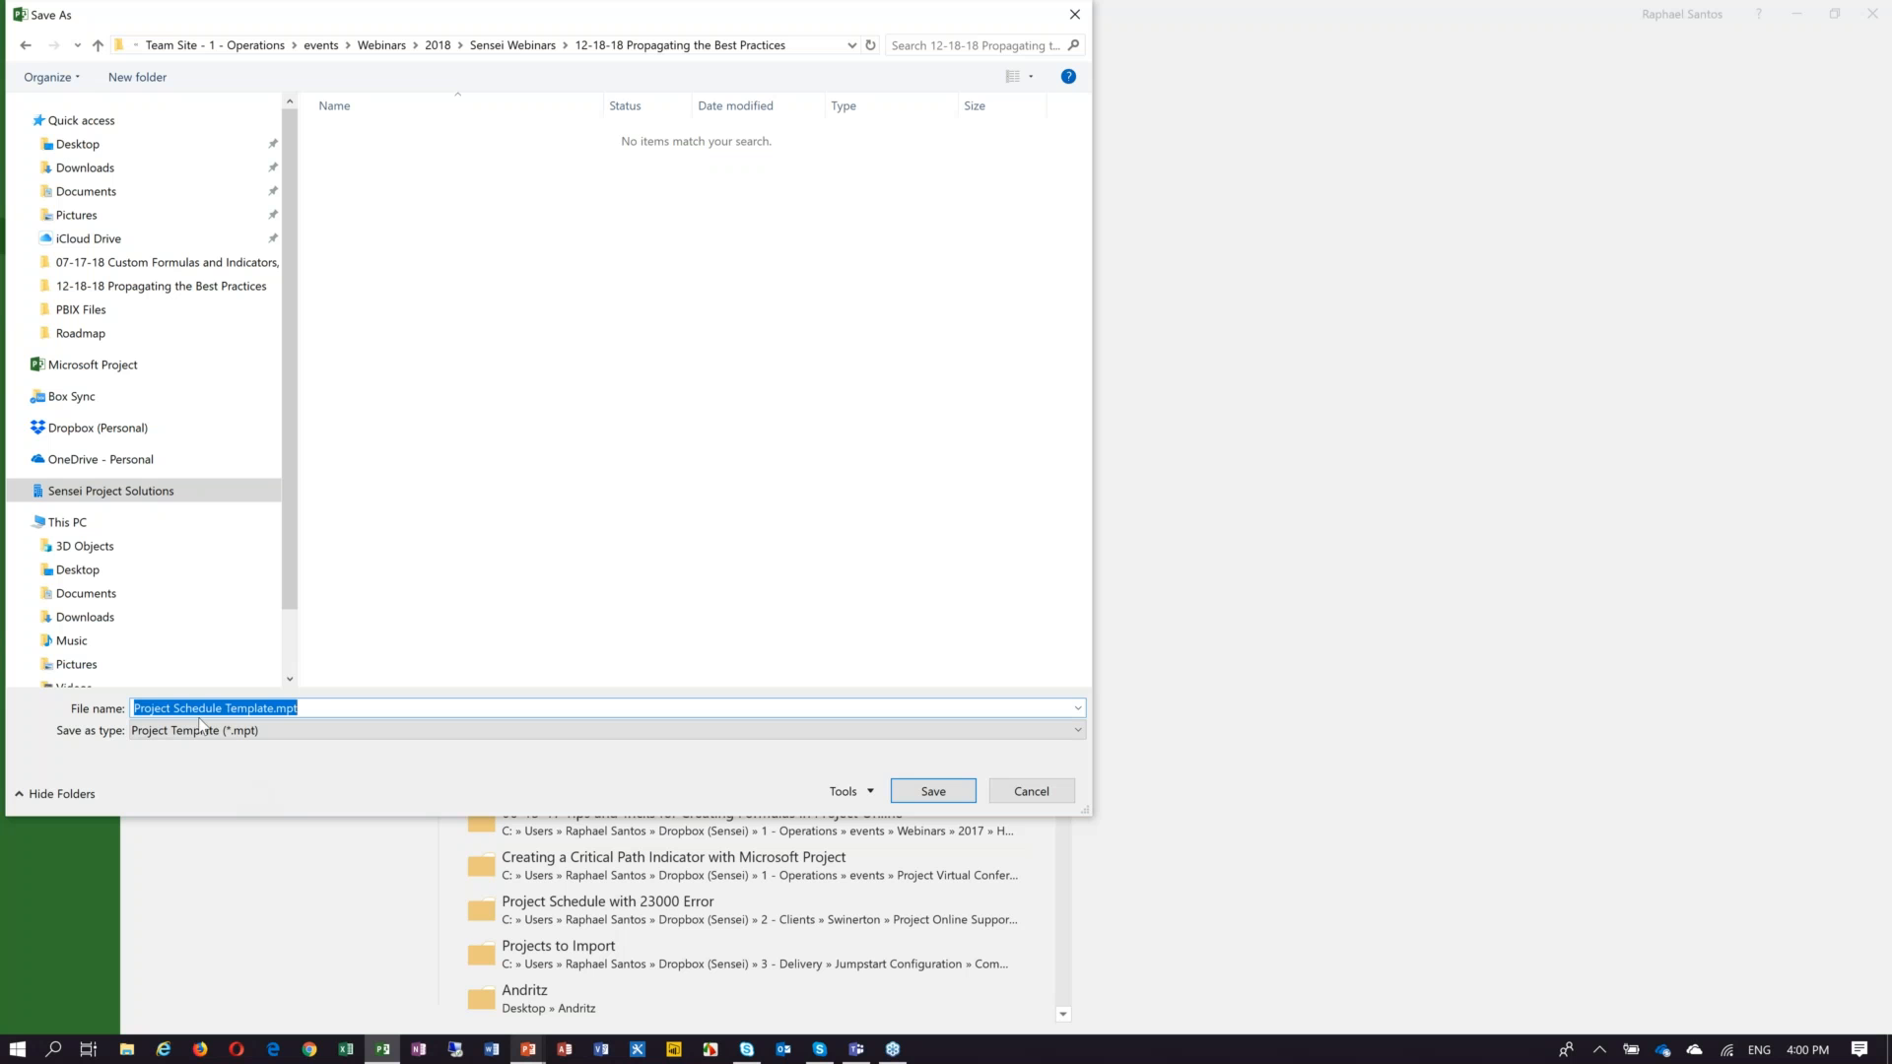
{"action": "key", "text": "Home"}
{"action": "type", "text": "Sensei"}
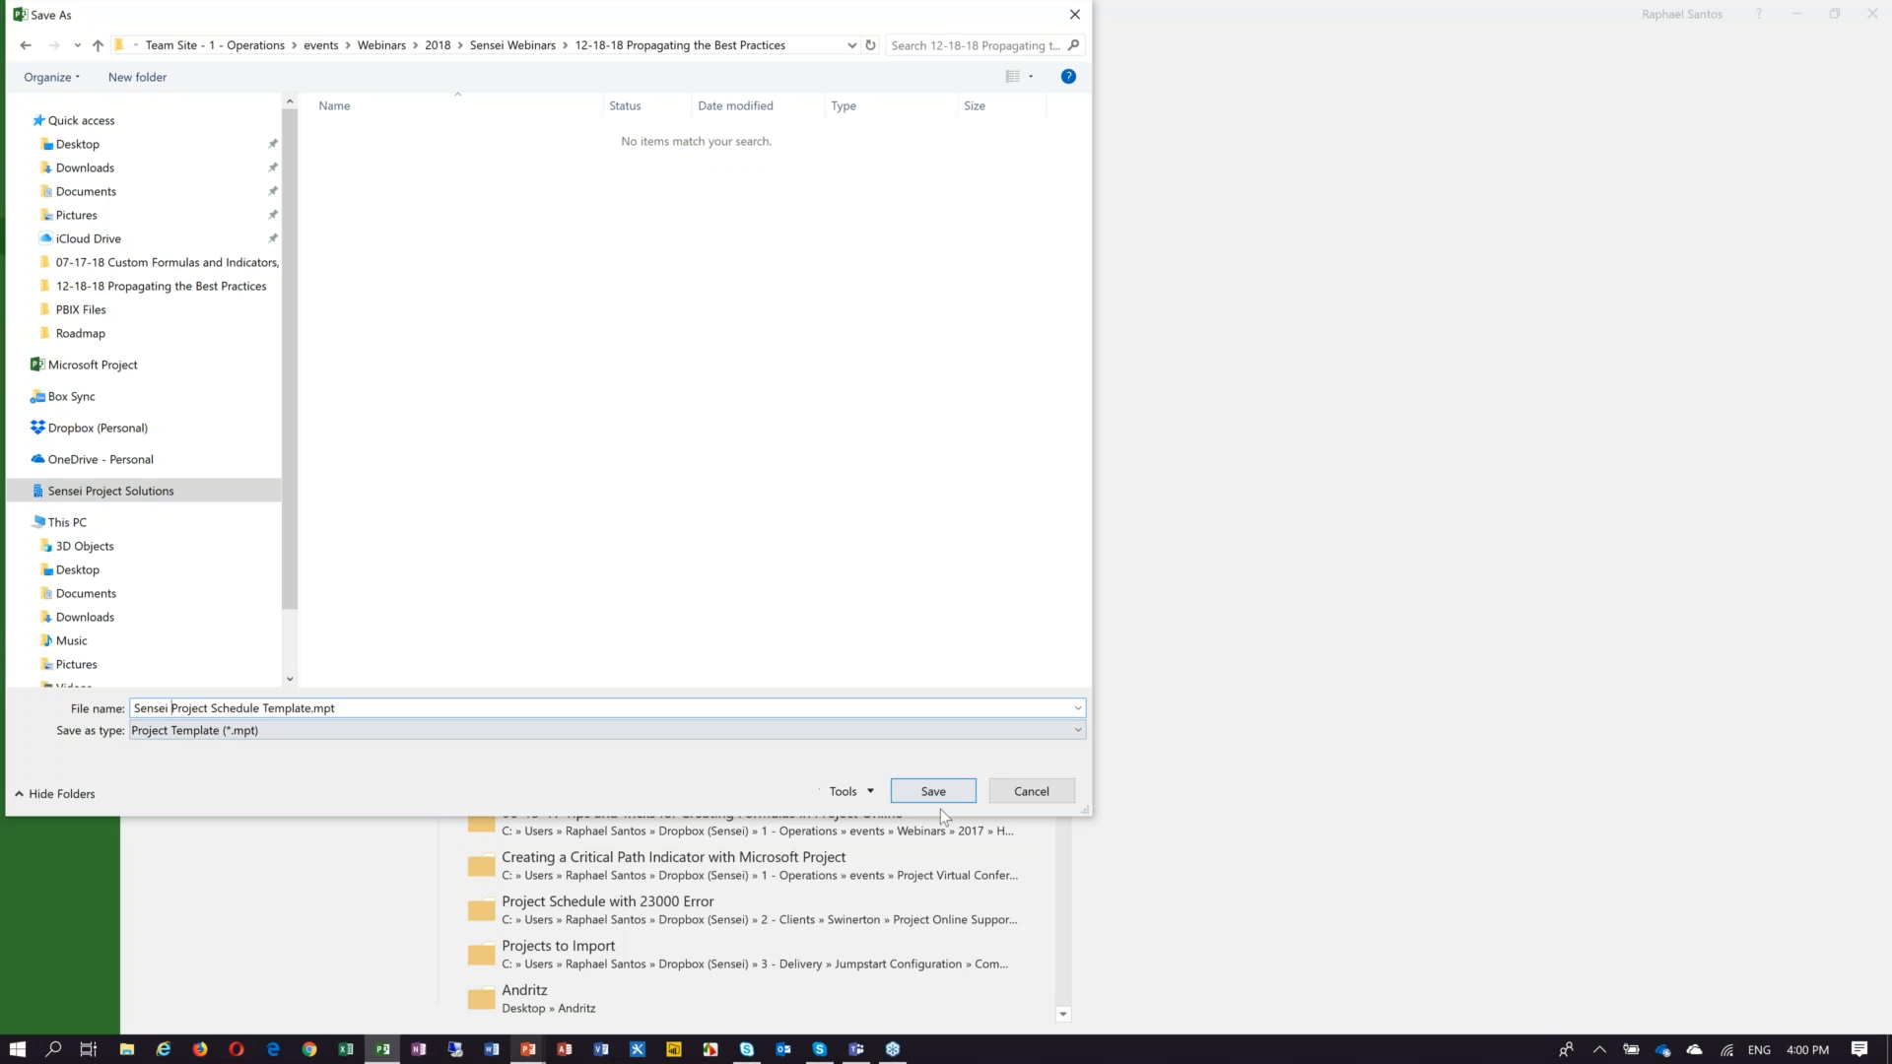
{"action": "left_click", "coordinate": [942, 800]}
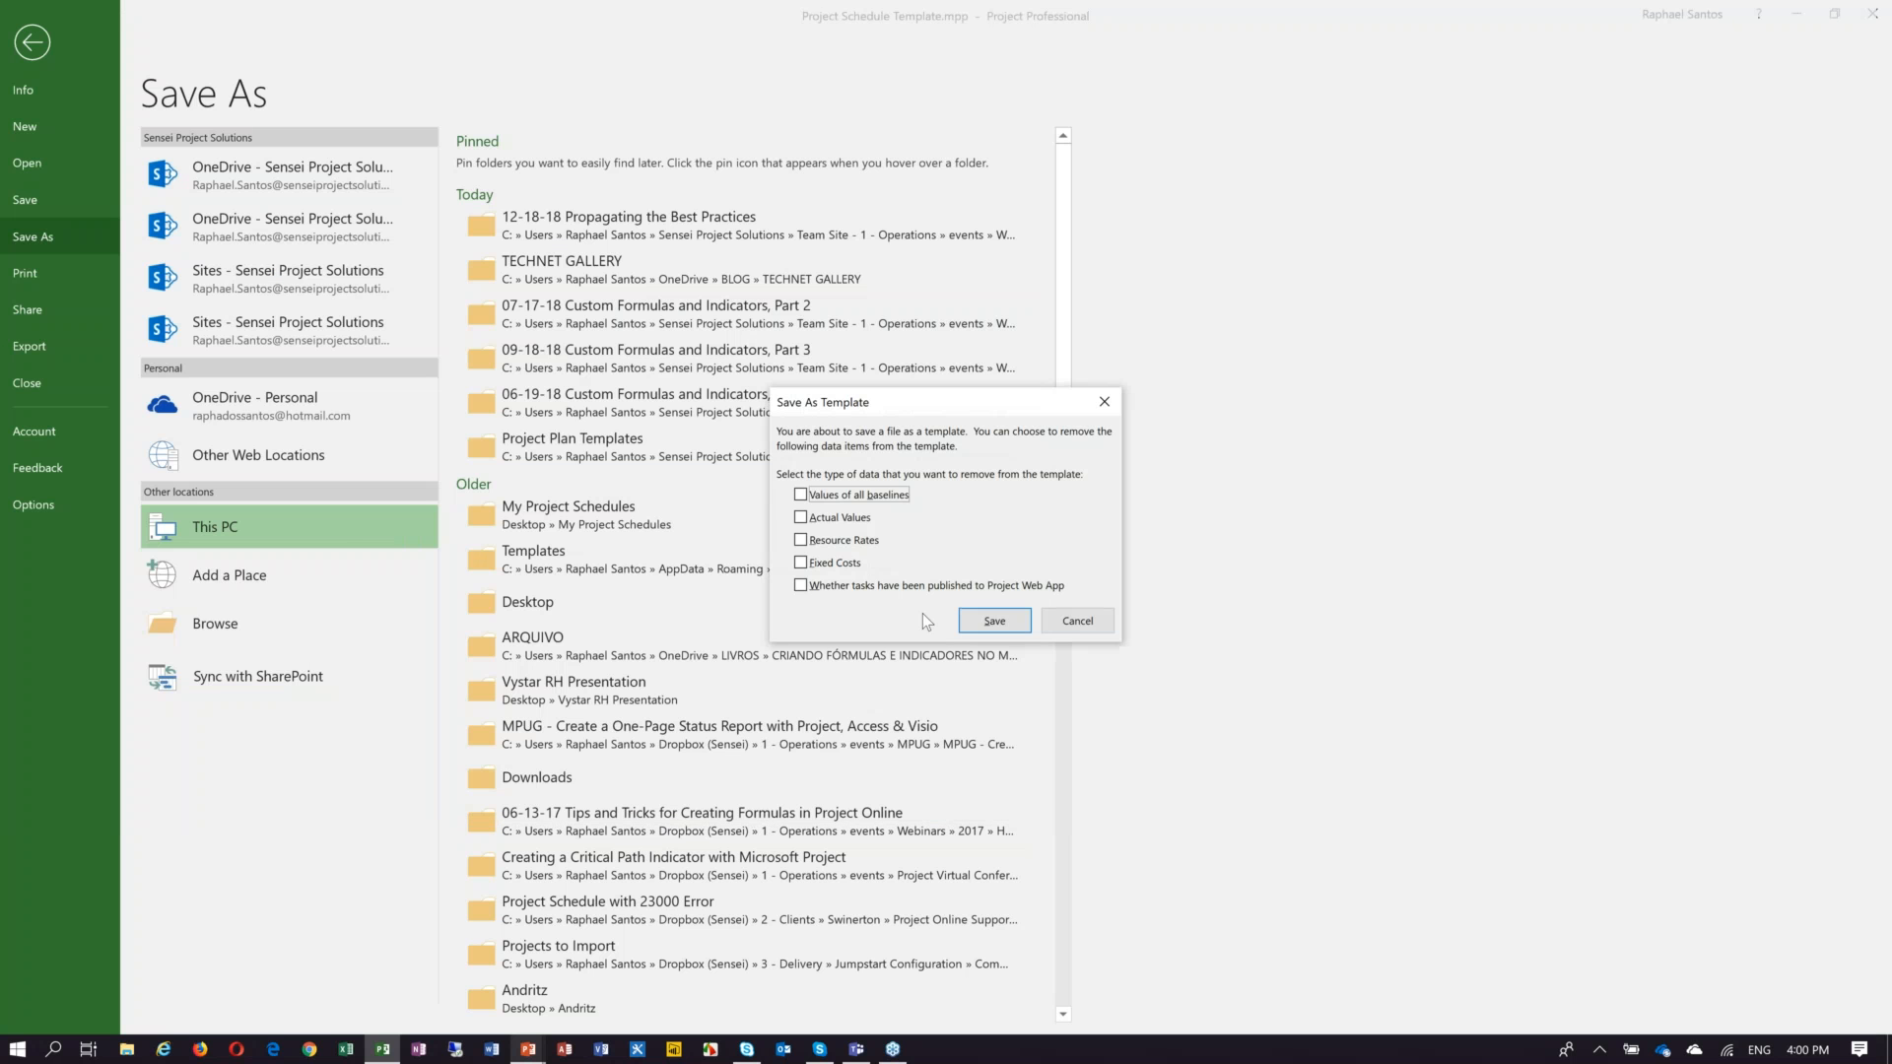
Exclude all baseline values, actual values, resource rates, fixed costs and Project Web App publishing status from the template, and finish saving it.
{"action": "left_click", "coordinate": [853, 519]}
{"action": "left_click", "coordinate": [849, 541]}
{"action": "left_click", "coordinate": [846, 564]}
{"action": "key", "text": "alt+w"}
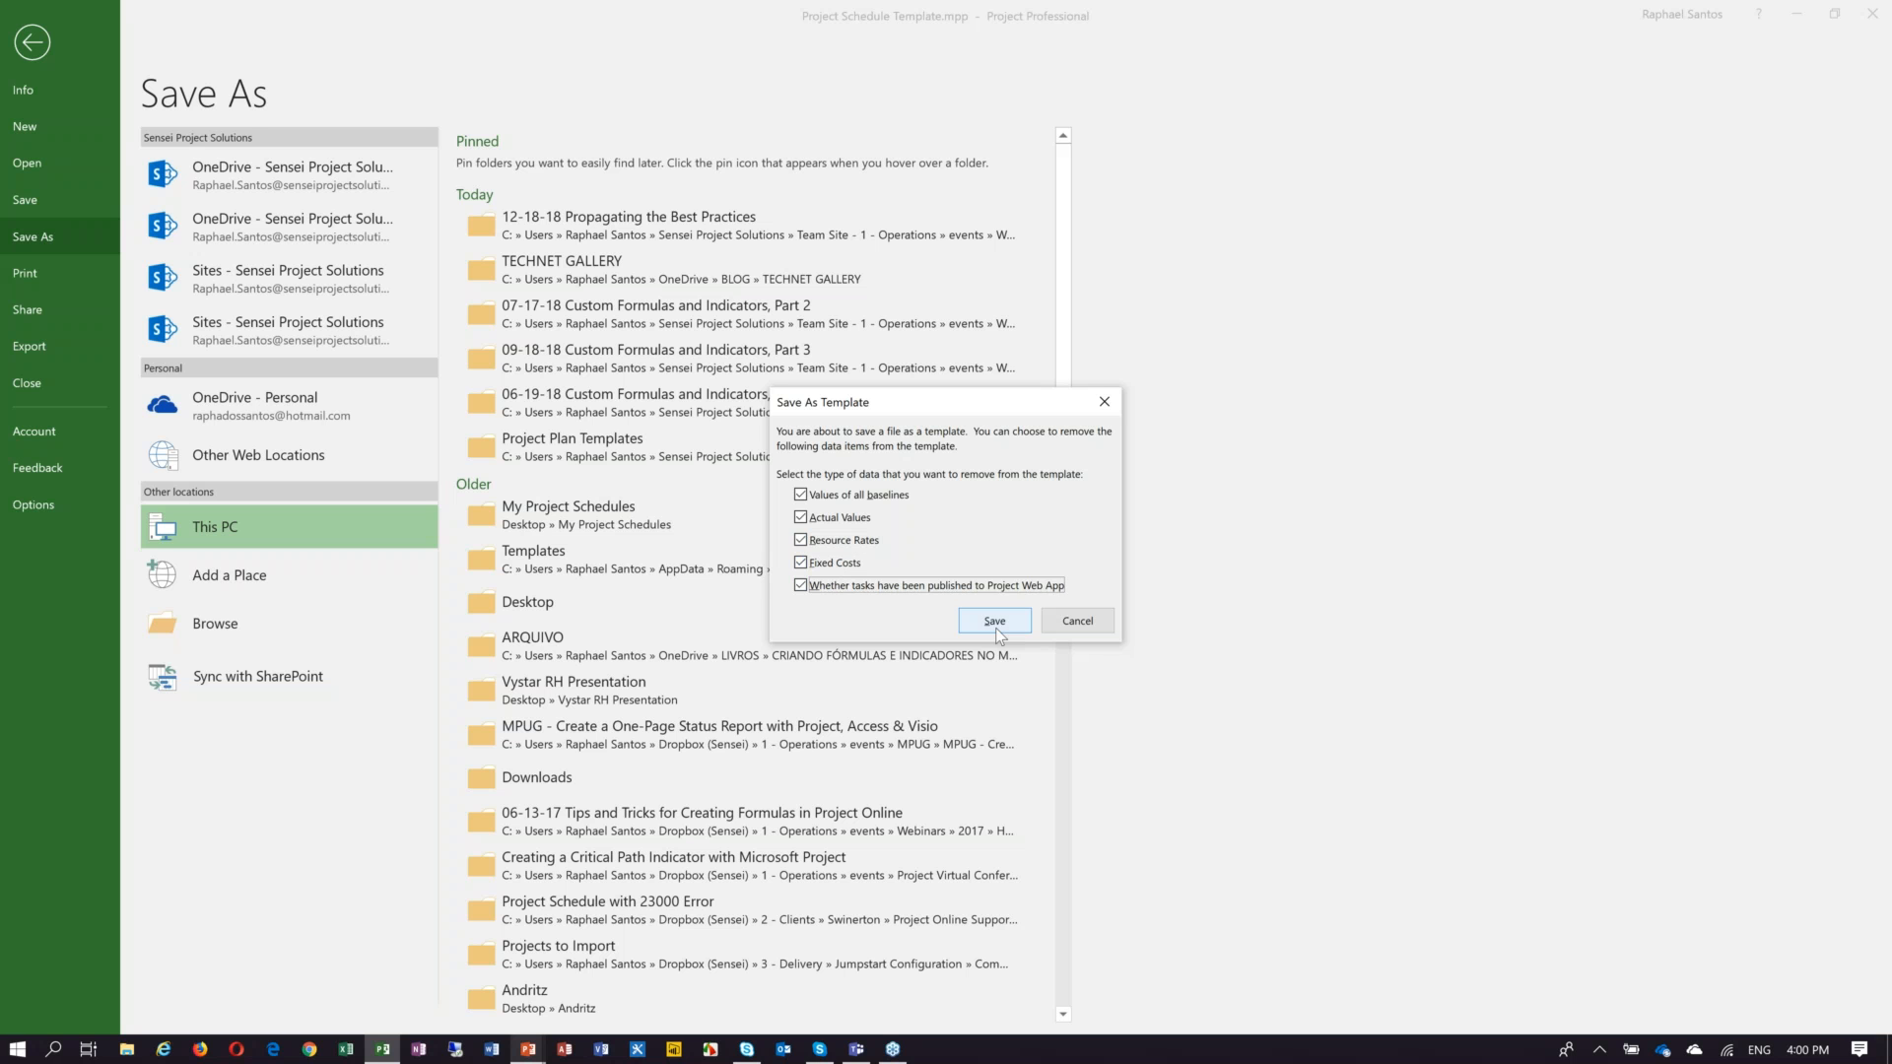
{"action": "left_click", "coordinate": [995, 629]}
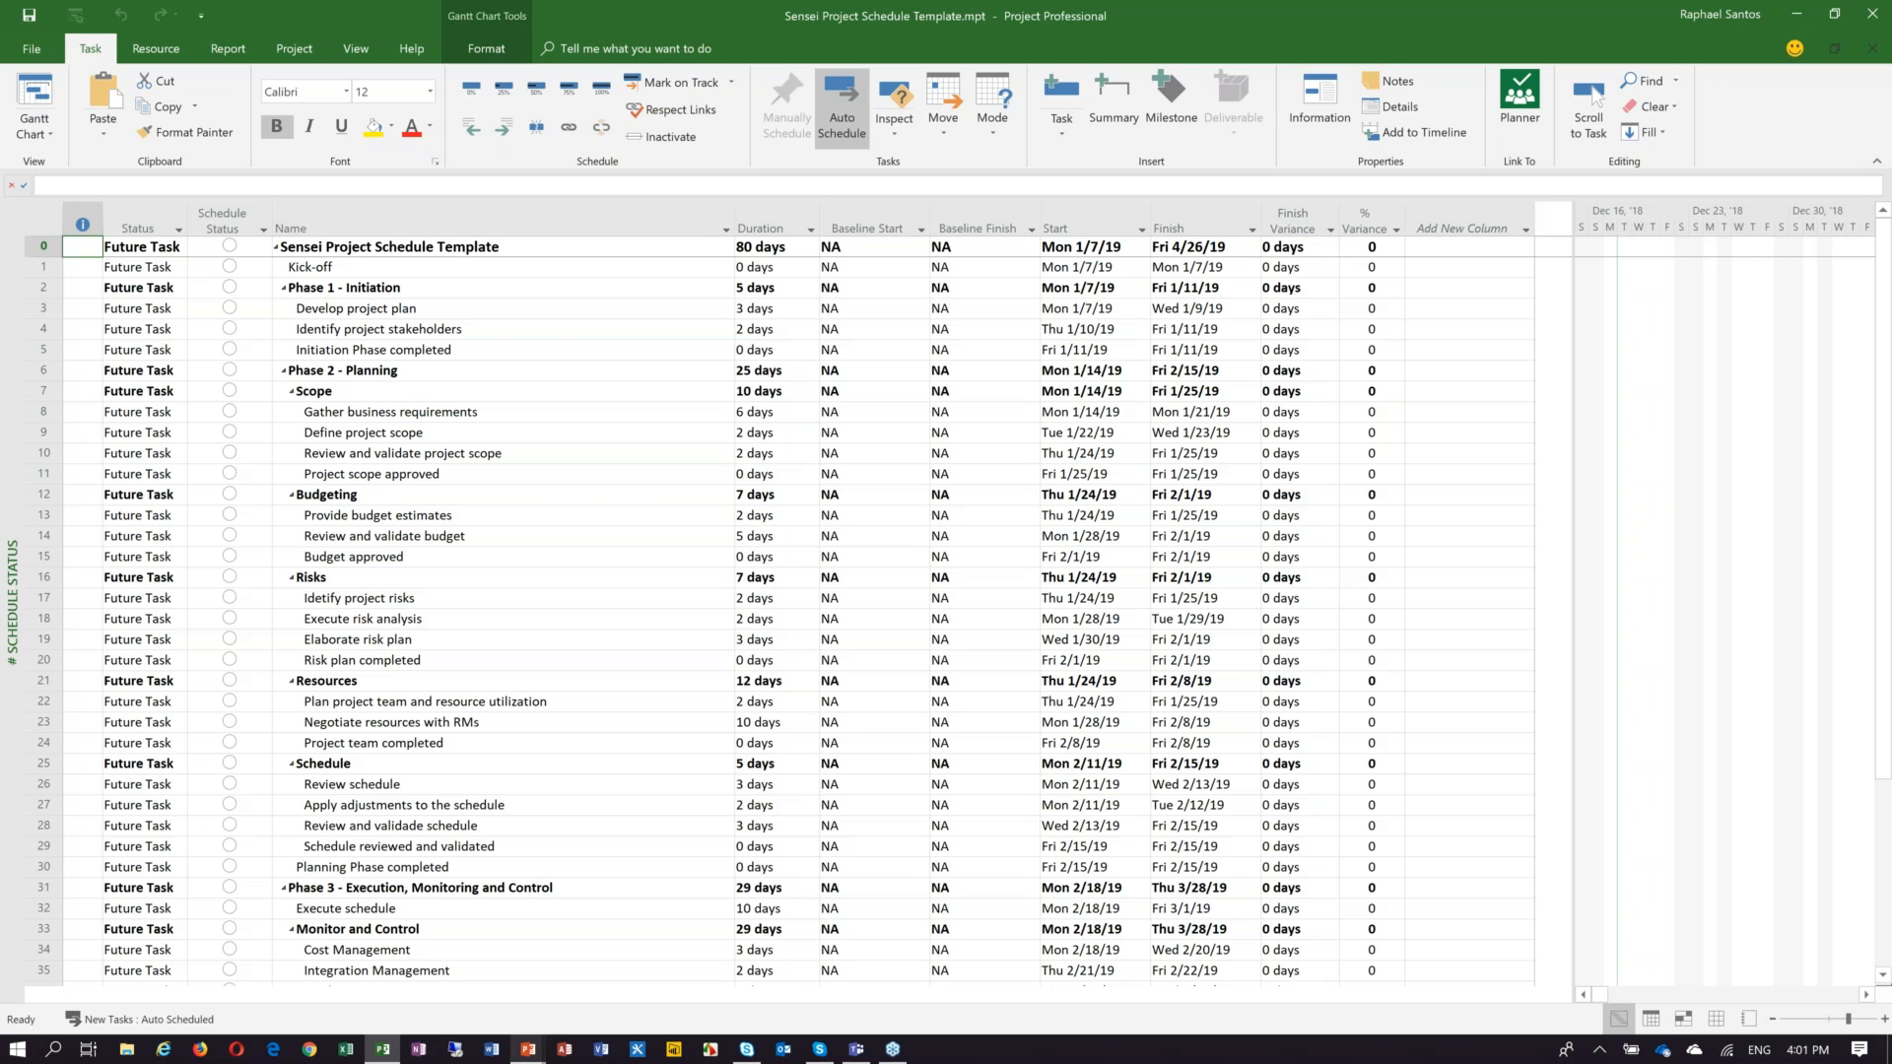
Switch to the PowerPoint slide show on the Additional Elements slide.
{"action": "key", "text": "alt+Tab"}
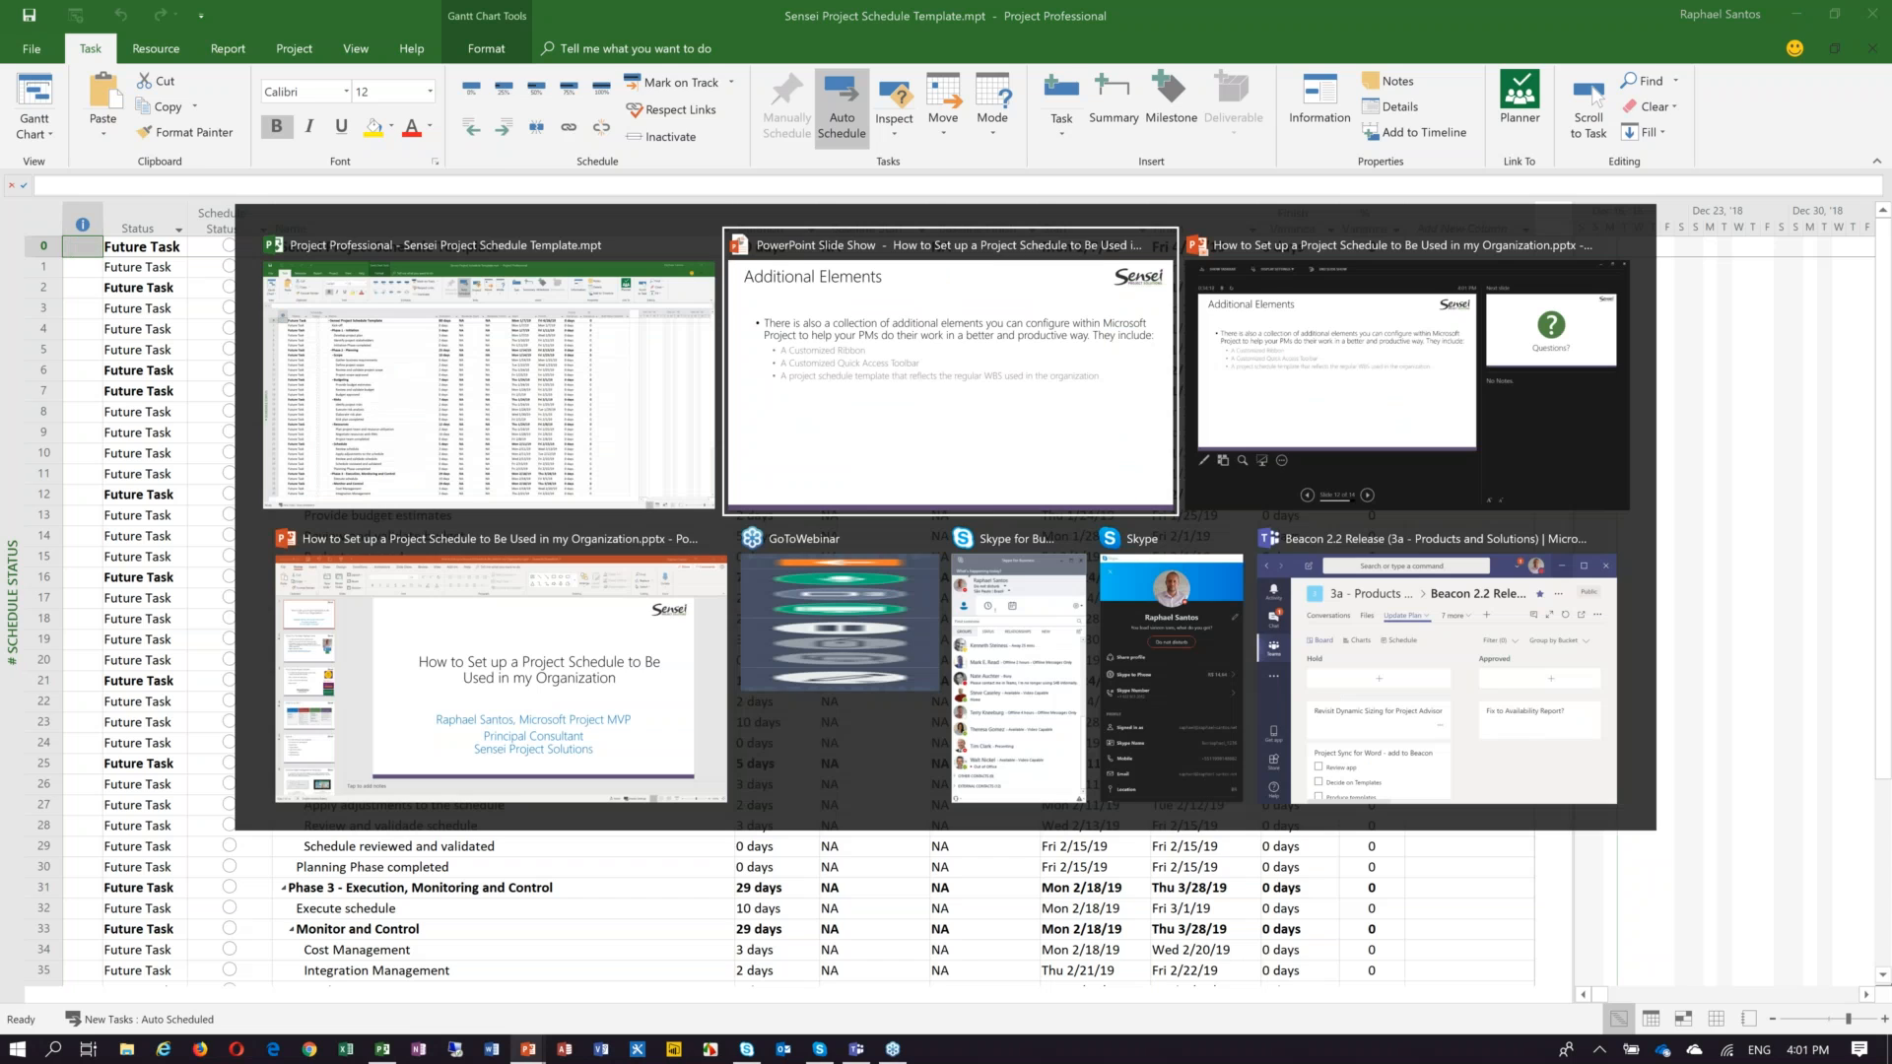